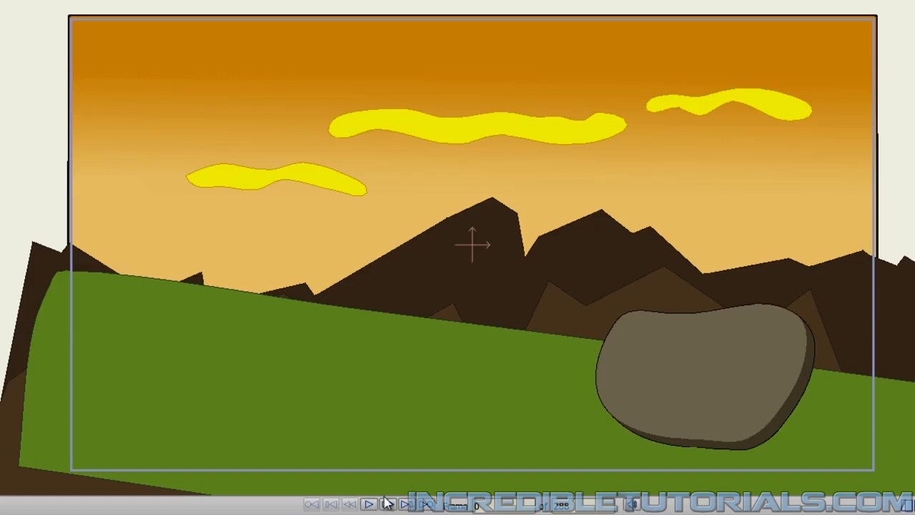
Examine the full length of the sloping ground and mountain scenery extending beyond the camera frame
{"action": "scroll", "coordinate": [505, 383], "scroll_direction": "up", "scroll_amount": 1}
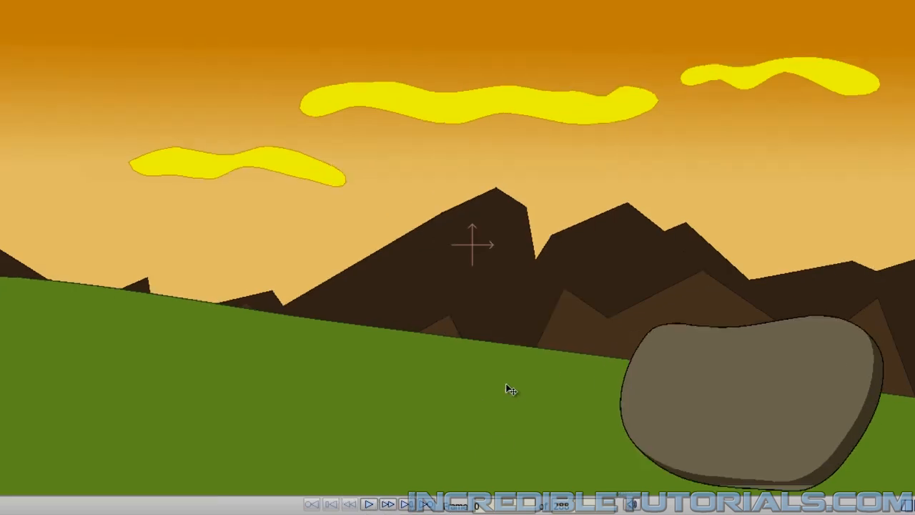
{"action": "scroll", "coordinate": [506, 384], "scroll_direction": "down", "scroll_amount": 3}
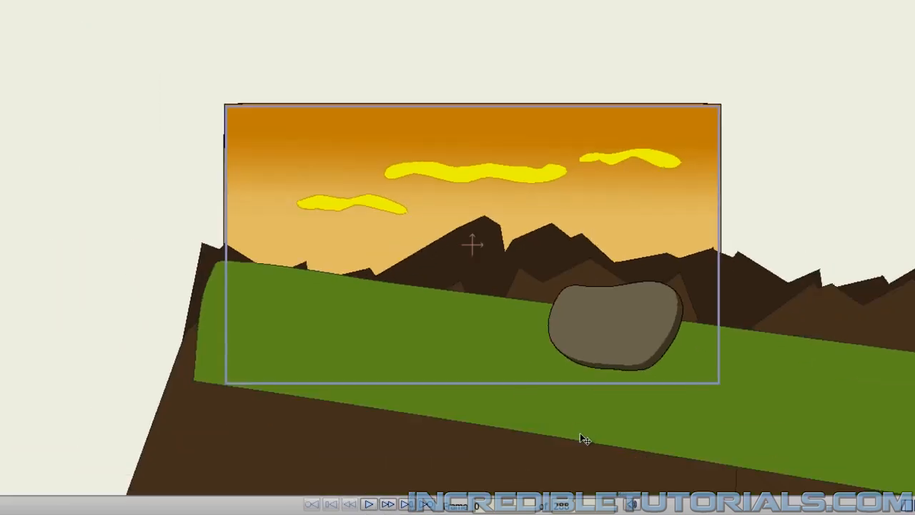
{"action": "left_click_drag", "start_coordinate": [579, 433], "coordinate": [161, 331]}
{"action": "left_click_drag", "start_coordinate": [807, 373], "coordinate": [474, 377]}
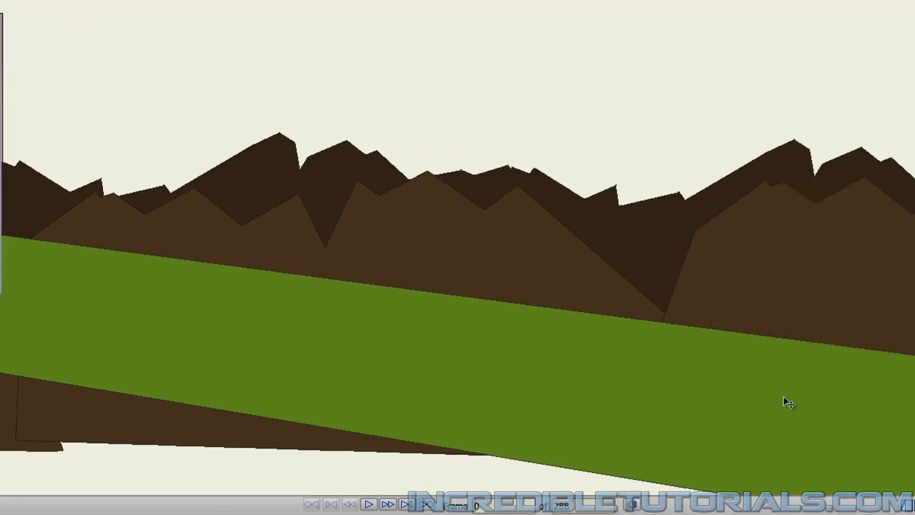
{"action": "left_click_drag", "start_coordinate": [784, 400], "coordinate": [373, 338]}
{"action": "left_click_drag", "start_coordinate": [901, 379], "coordinate": [592, 326]}
{"action": "mouse_move", "coordinate": [914, 373]}
{"action": "left_mouse_down"}
{"action": "mouse_move", "coordinate": [668, 335]}
{"action": "mouse_move", "coordinate": [914, 358]}
{"action": "left_mouse_up"}
{"action": "left_click_drag", "start_coordinate": [469, 313], "coordinate": [762, 372]}
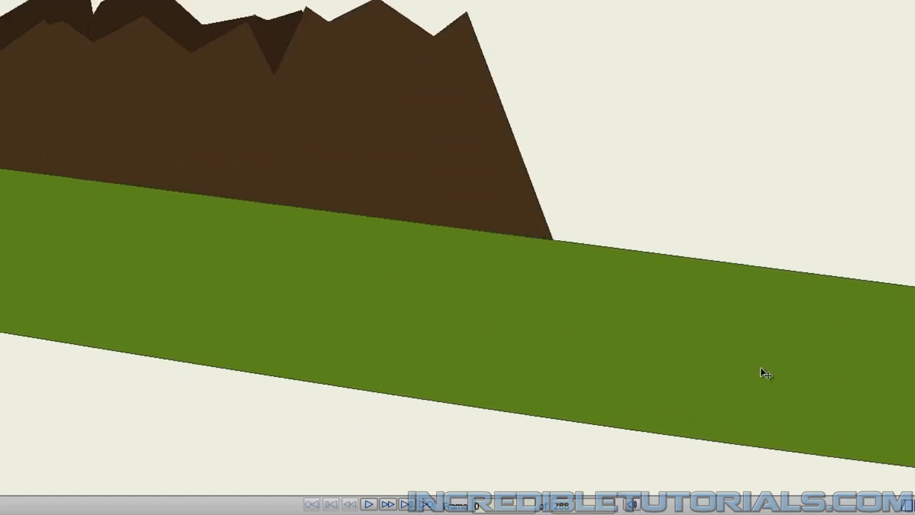
{"action": "left_click_drag", "start_coordinate": [394, 280], "coordinate": [684, 335]}
{"action": "left_click_drag", "start_coordinate": [307, 279], "coordinate": [680, 345]}
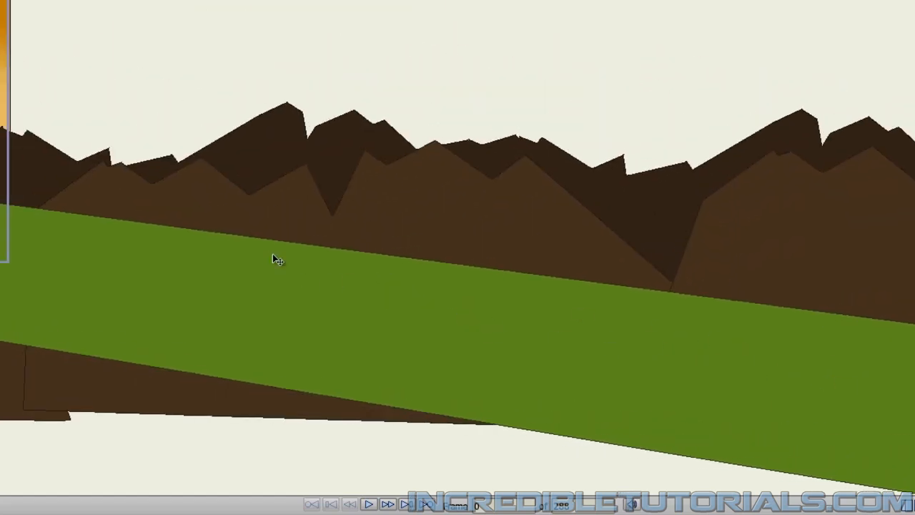
{"action": "left_click_drag", "start_coordinate": [276, 257], "coordinate": [660, 336]}
{"action": "left_click_drag", "start_coordinate": [229, 264], "coordinate": [386, 311]}
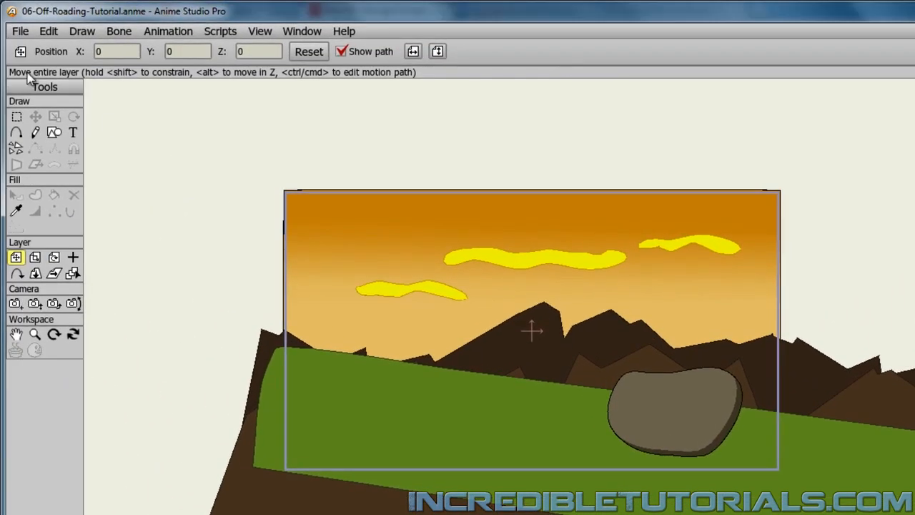
Start importing an Anime Studio object and browse to the Files folder of Lesson 4 - Drawing the Props
{"action": "left_click", "coordinate": [21, 32]}
{"action": "mouse_move", "coordinate": [98, 215]}
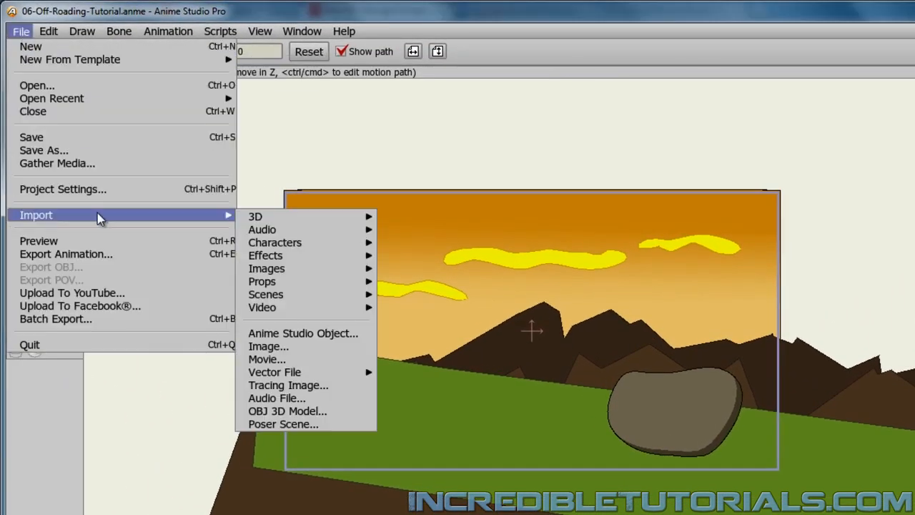
{"action": "left_click", "coordinate": [315, 338]}
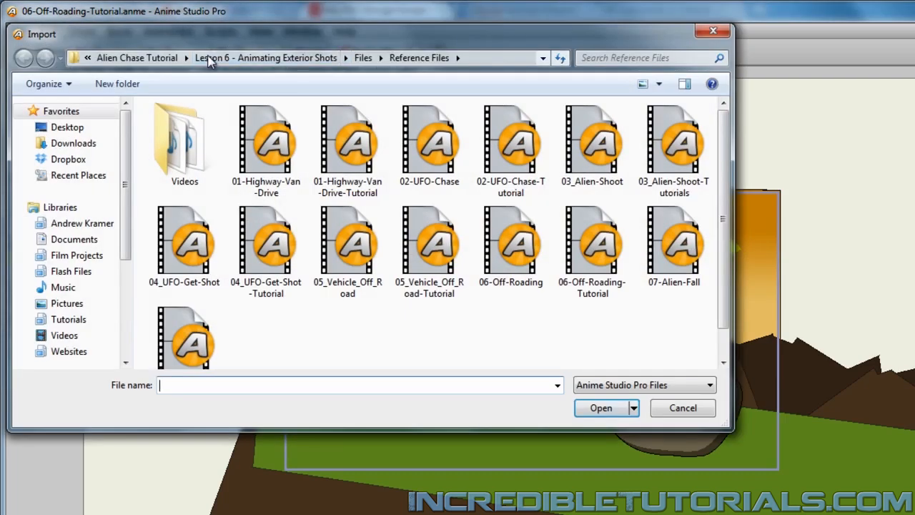
{"action": "left_click", "coordinate": [235, 60]}
{"action": "double_click", "coordinate": [178, 141]}
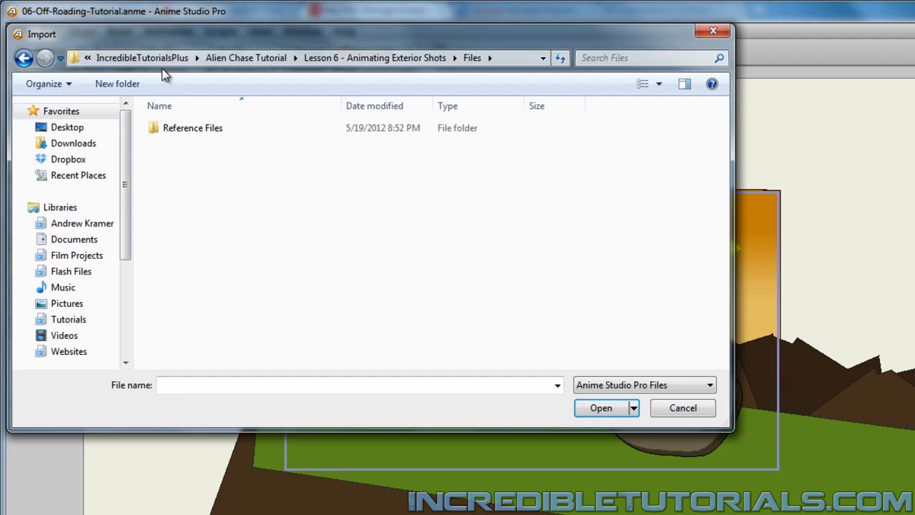
{"action": "left_click", "coordinate": [158, 62]}
{"action": "double_click", "coordinate": [203, 129]}
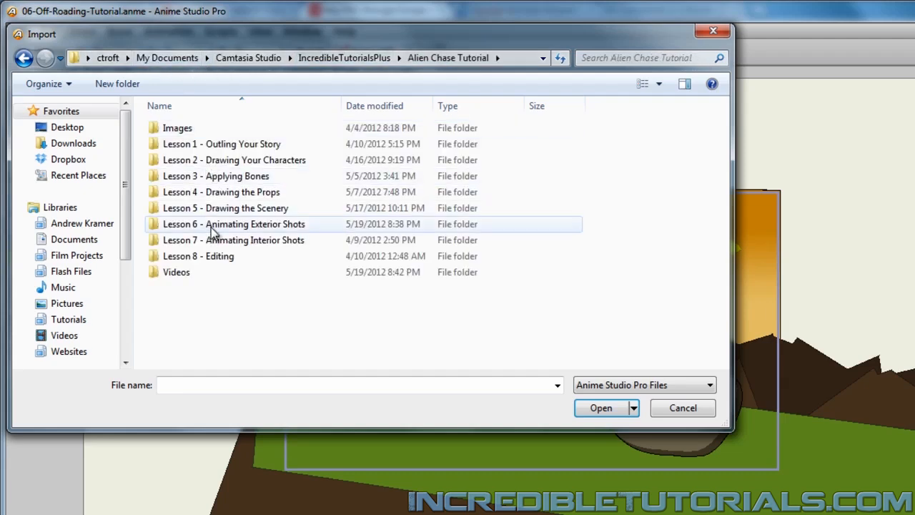
{"action": "double_click", "coordinate": [218, 198]}
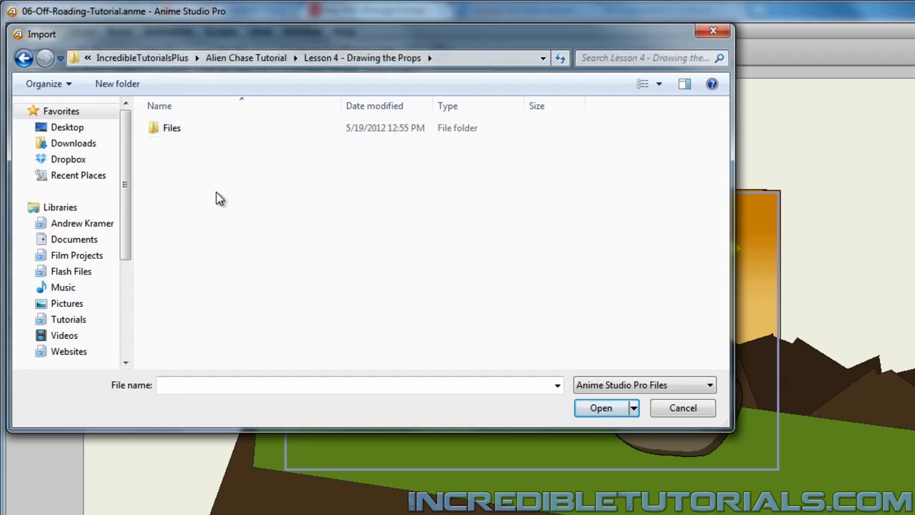
{"action": "double_click", "coordinate": [164, 132]}
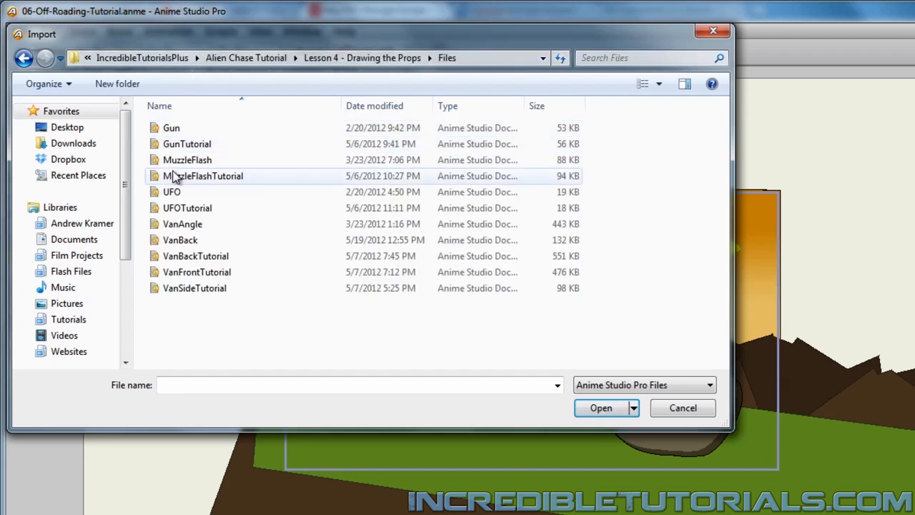
Import the Van Side object from the VanAngle file and place it on the green slope just inside the camera frame's left edge
{"action": "left_click", "coordinate": [196, 229]}
{"action": "double_click", "coordinate": [195, 226]}
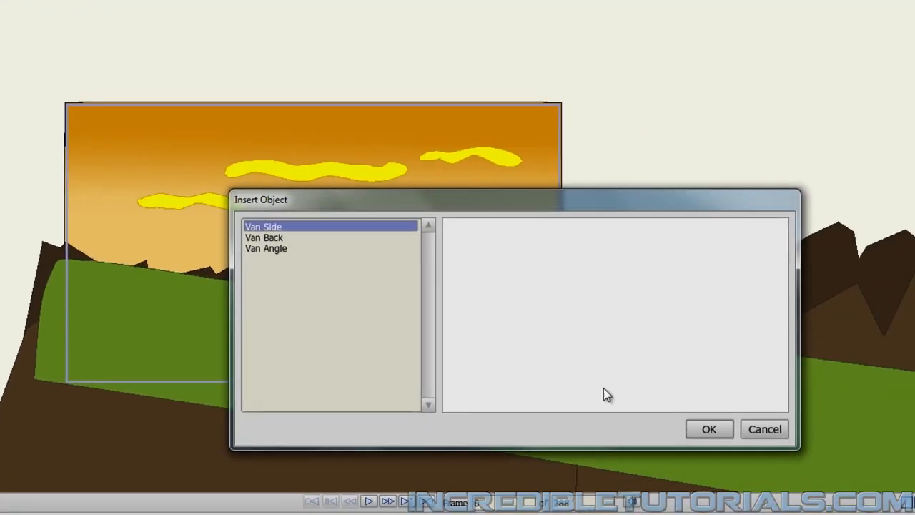
{"action": "left_click", "coordinate": [717, 435]}
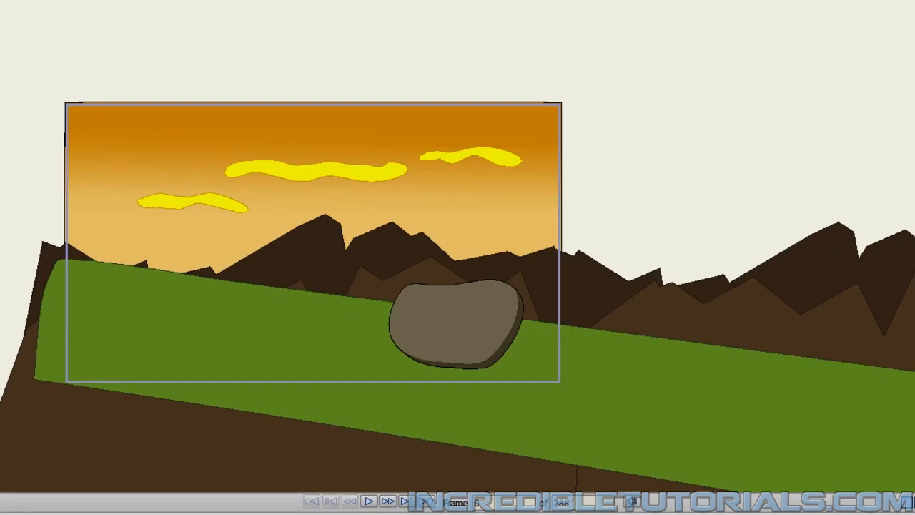
{"action": "mouse_move", "coordinate": [2, 278]}
{"action": "left_mouse_down"}
{"action": "mouse_move", "coordinate": [76, 278]}
{"action": "mouse_move", "coordinate": [201, 319]}
{"action": "left_mouse_up"}
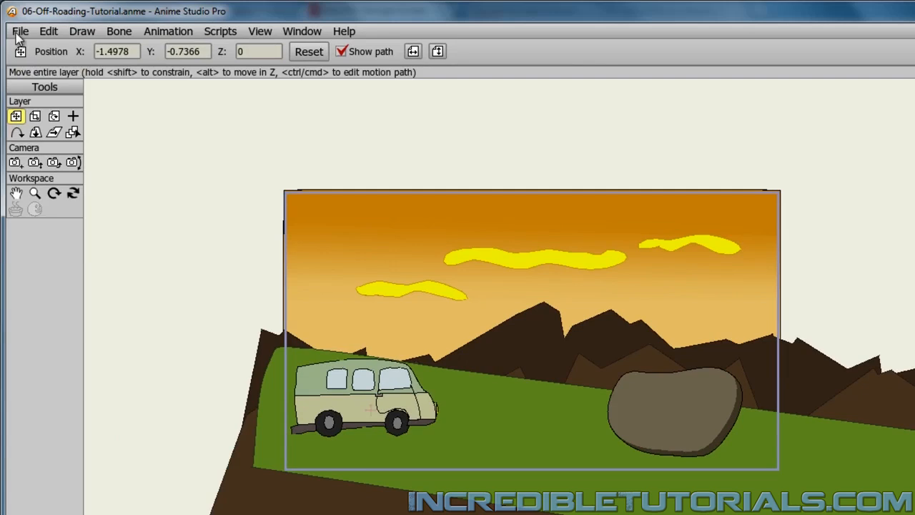
Start another Anime Studio object import and browse to the Reference Files folder of Lesson 6 - Animating Exterior Shots
{"action": "left_click", "coordinate": [16, 31]}
{"action": "mouse_move", "coordinate": [122, 214]}
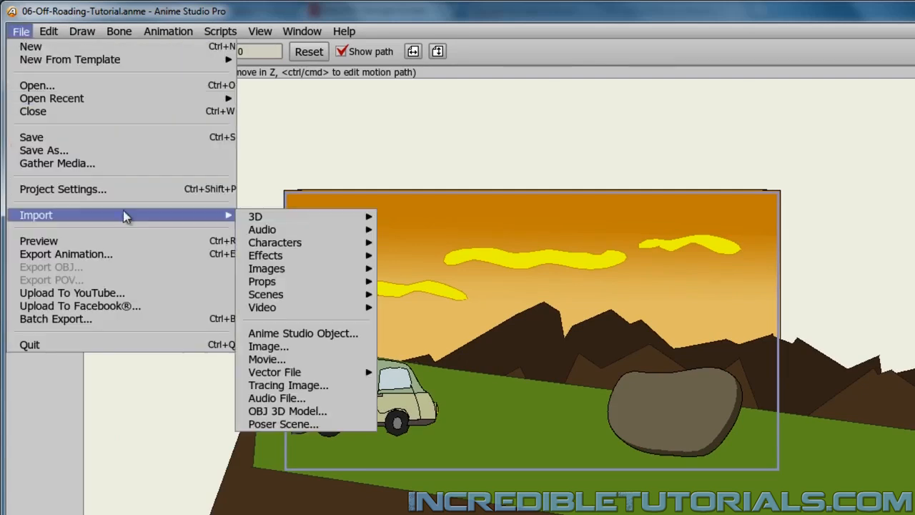
{"action": "left_click", "coordinate": [289, 334]}
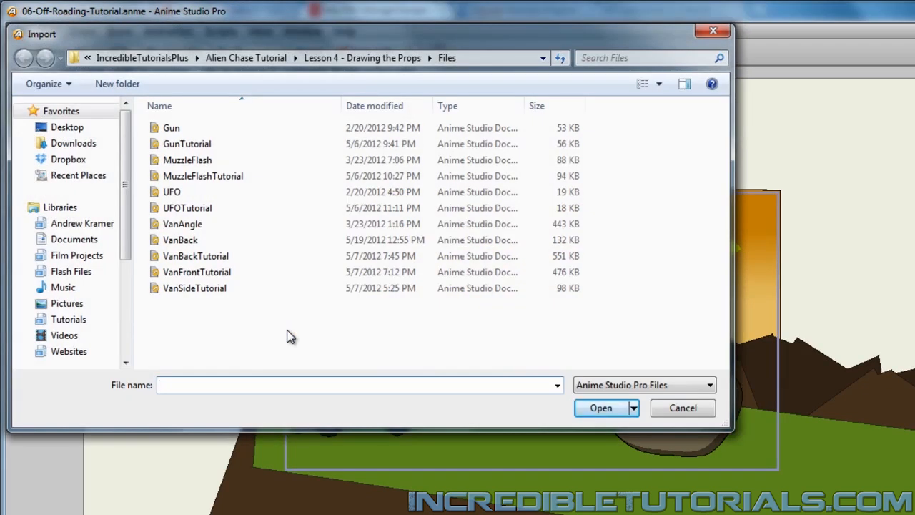
{"action": "left_click", "coordinate": [161, 57]}
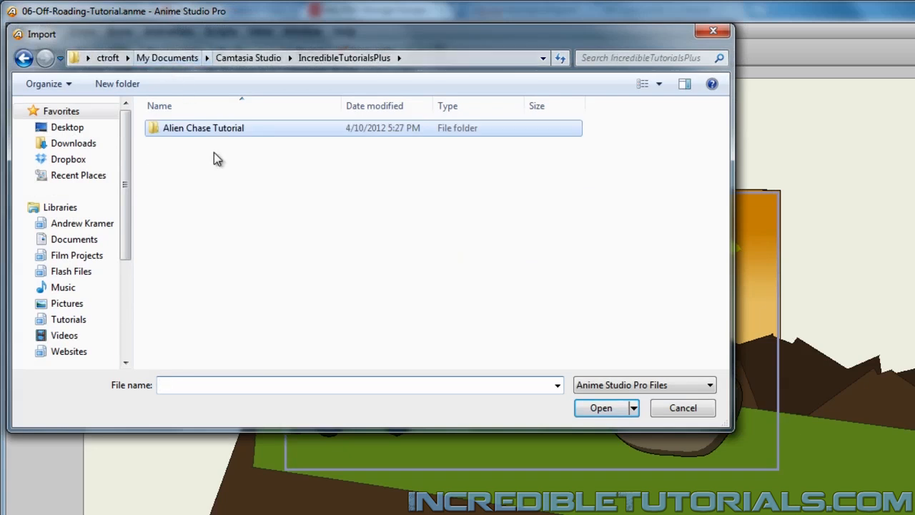
{"action": "double_click", "coordinate": [211, 131]}
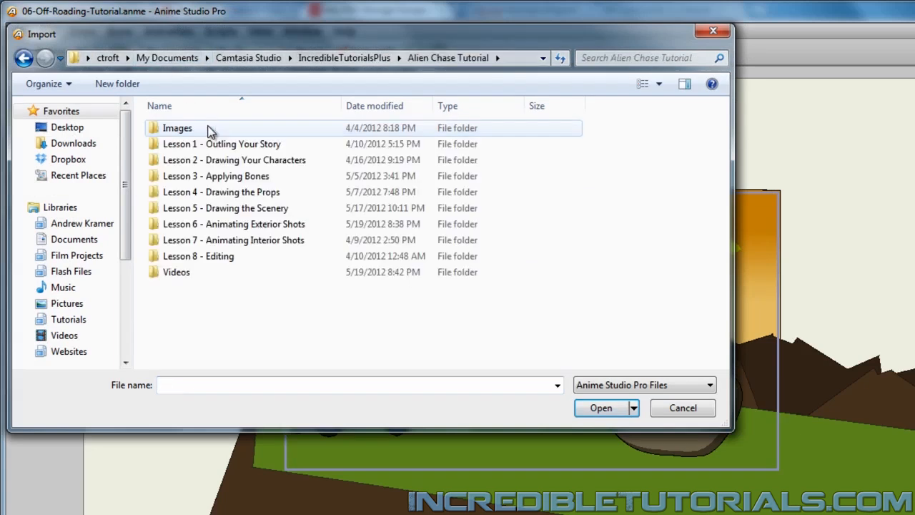
{"action": "double_click", "coordinate": [239, 224]}
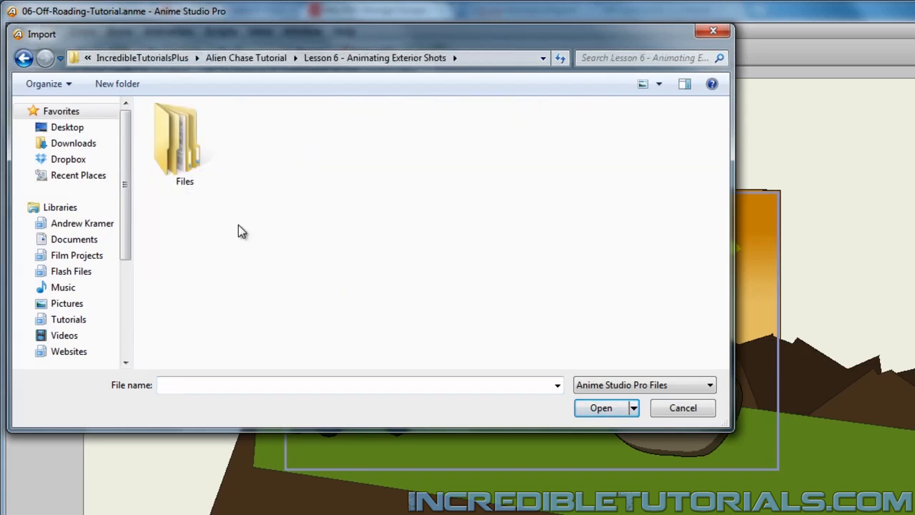
{"action": "double_click", "coordinate": [180, 146]}
{"action": "double_click", "coordinate": [180, 127]}
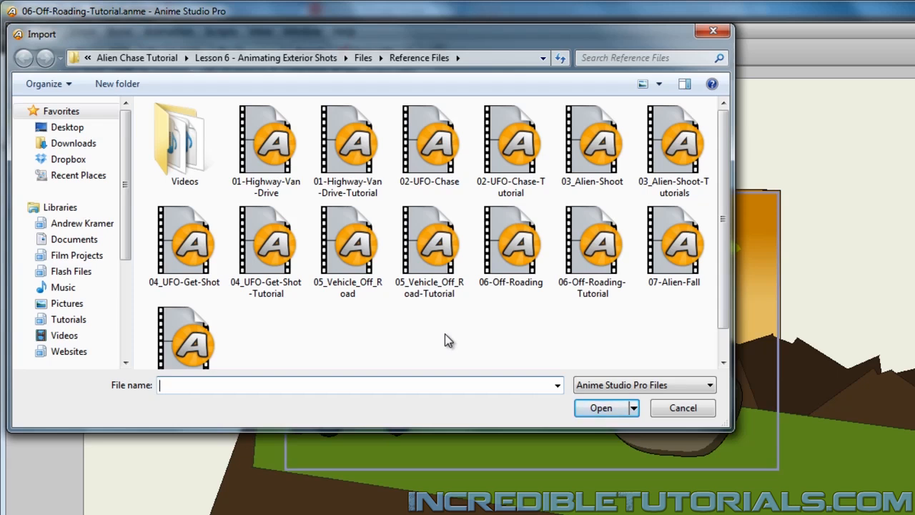
Import the UFO object from the 02-UFO-Chase-Tutorial file
{"action": "double_click", "coordinate": [490, 179]}
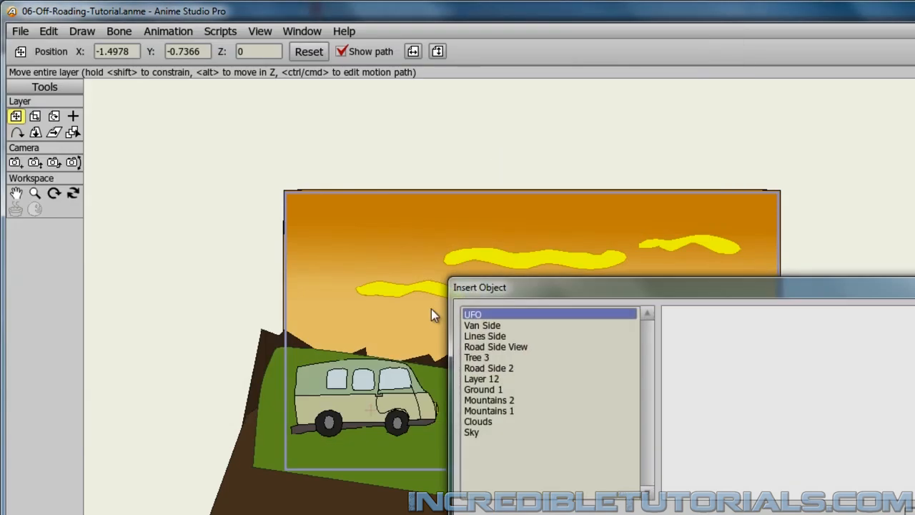
{"action": "left_click", "coordinate": [902, 477]}
{"action": "scroll", "coordinate": [762, 472], "scroll_direction": "down", "scroll_amount": 3}
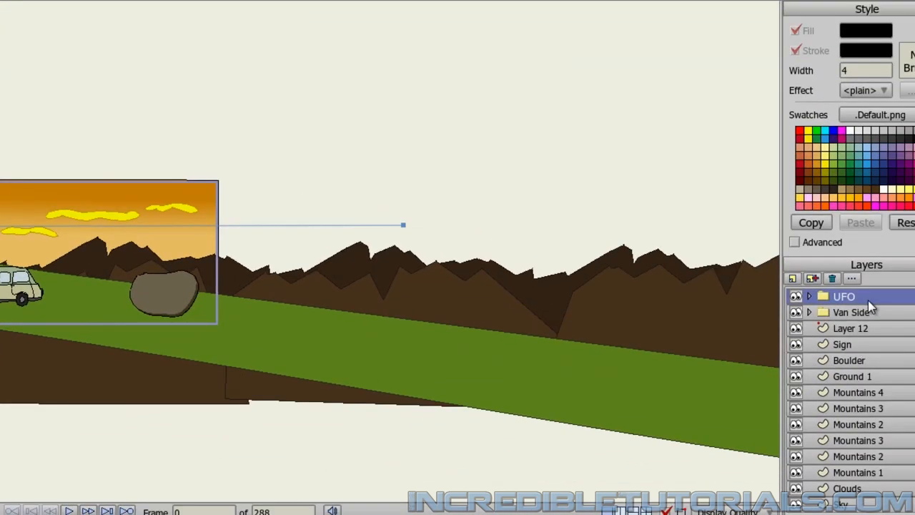
In the UFO layer's settings, allow animated layer effects and make the layer not visible
{"action": "double_click", "coordinate": [868, 300]}
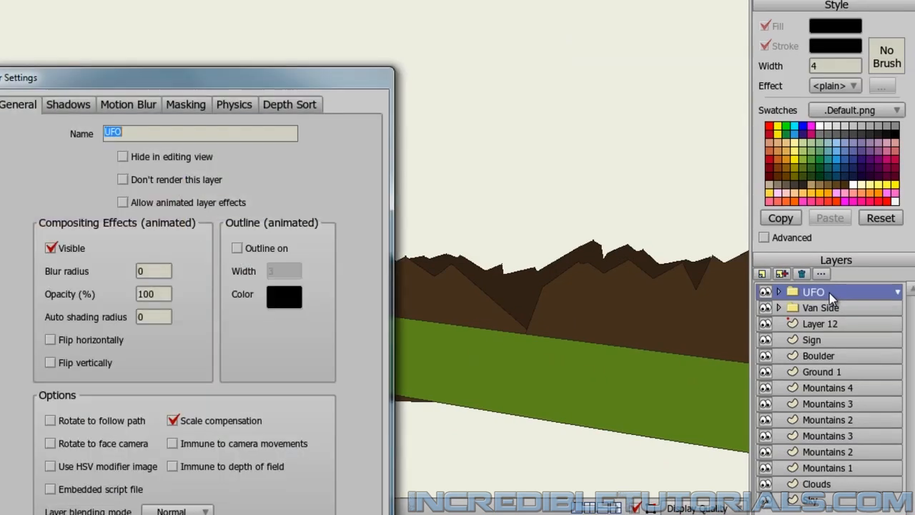
{"action": "left_click", "coordinate": [158, 203]}
{"action": "left_click", "coordinate": [51, 248]}
{"action": "key", "text": "Return"}
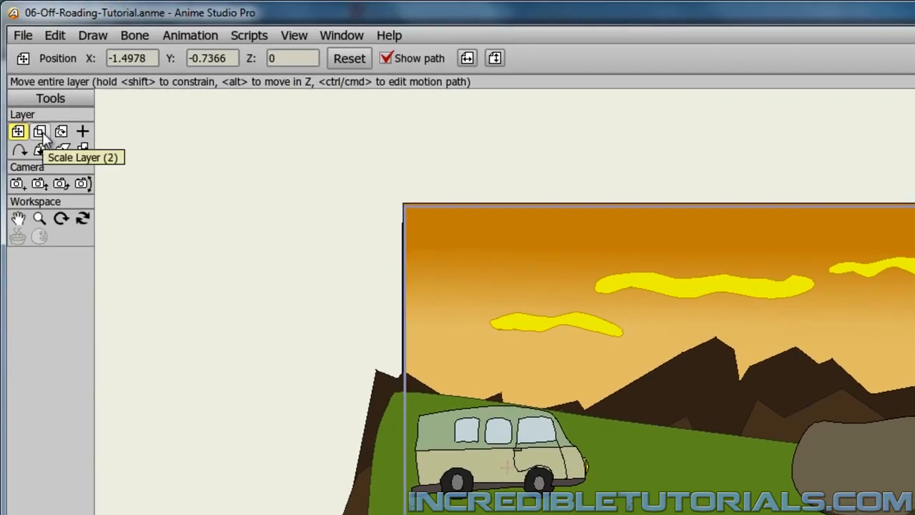
Enlarge the van layer uniformly to a scale of about 0.95 and tilt it nose-down to follow the slope
{"action": "left_click", "coordinate": [39, 132]}
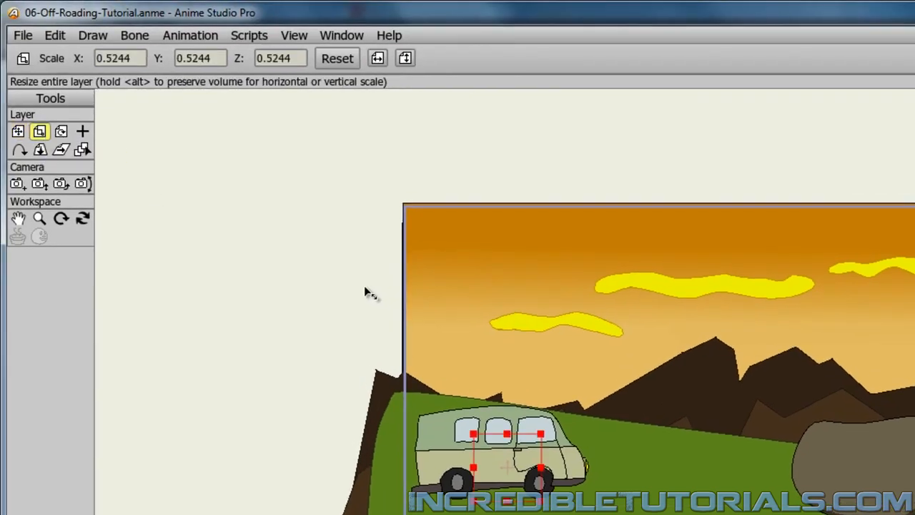
{"action": "left_click_drag", "start_coordinate": [544, 443], "coordinate": [579, 413]}
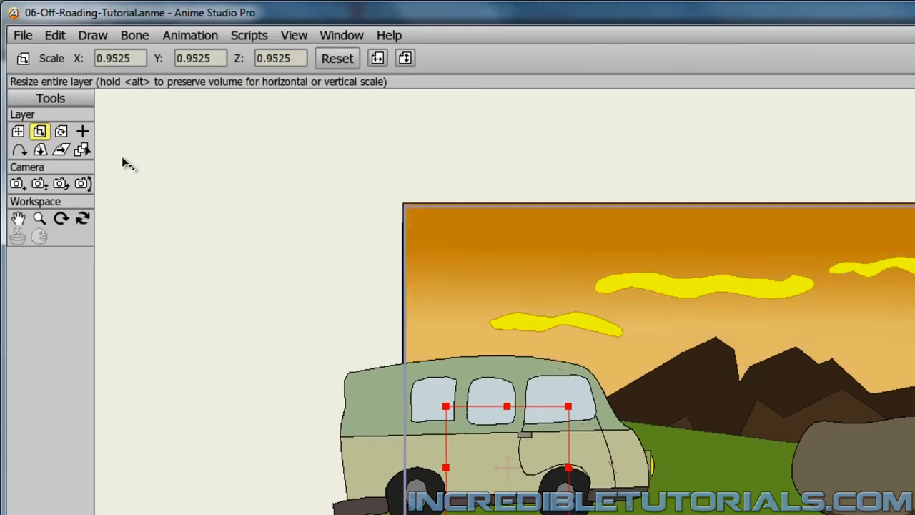
{"action": "left_click", "coordinate": [61, 131]}
{"action": "left_click_drag", "start_coordinate": [356, 399], "coordinate": [358, 364]}
Position the van on the green slope behind the boulder and adjust its rotation to about -9.88 degrees
{"action": "left_click", "coordinate": [17, 130]}
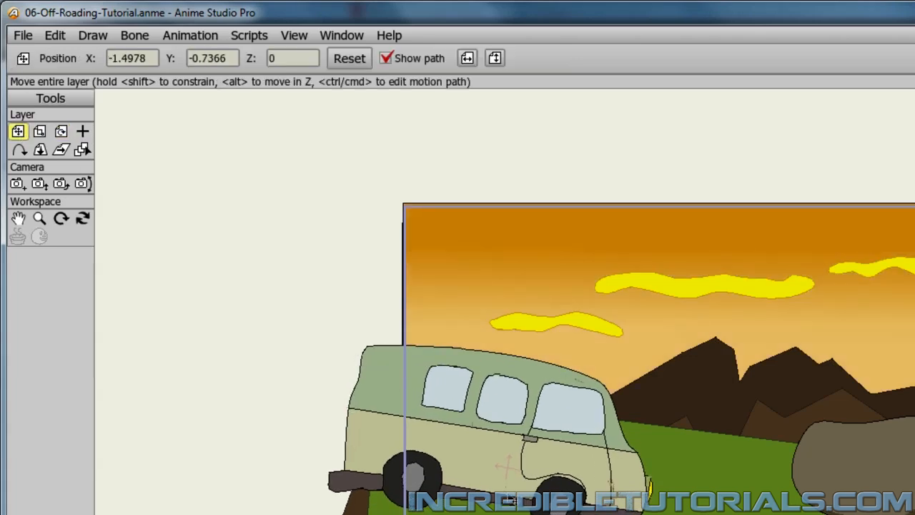
{"action": "left_click_drag", "start_coordinate": [507, 501], "coordinate": [592, 405]}
{"action": "left_click", "coordinate": [61, 131]}
{"action": "left_click_drag", "start_coordinate": [541, 327], "coordinate": [529, 324]}
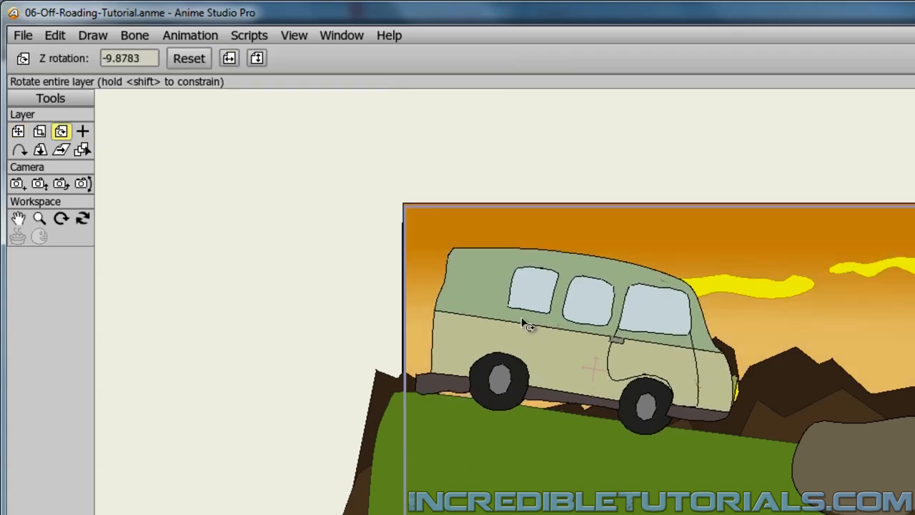
{"action": "left_click", "coordinate": [18, 131]}
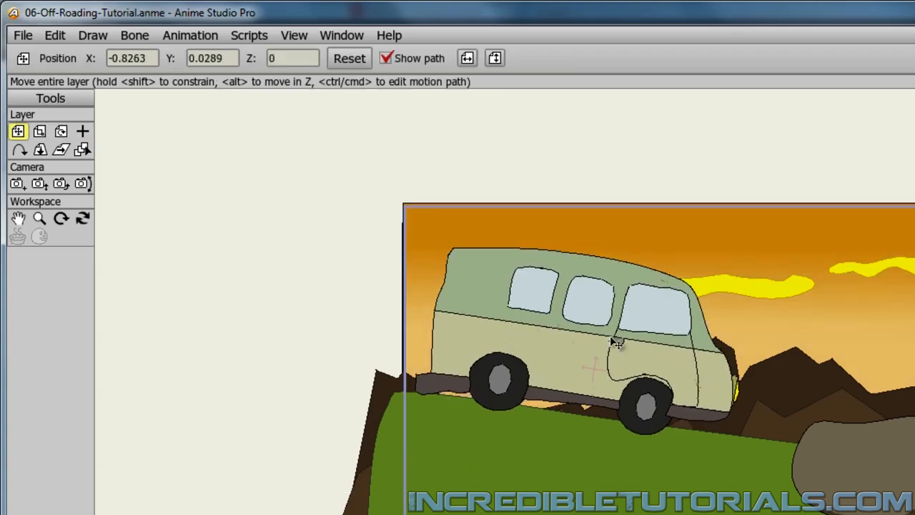
{"action": "left_click_drag", "start_coordinate": [613, 342], "coordinate": [683, 422]}
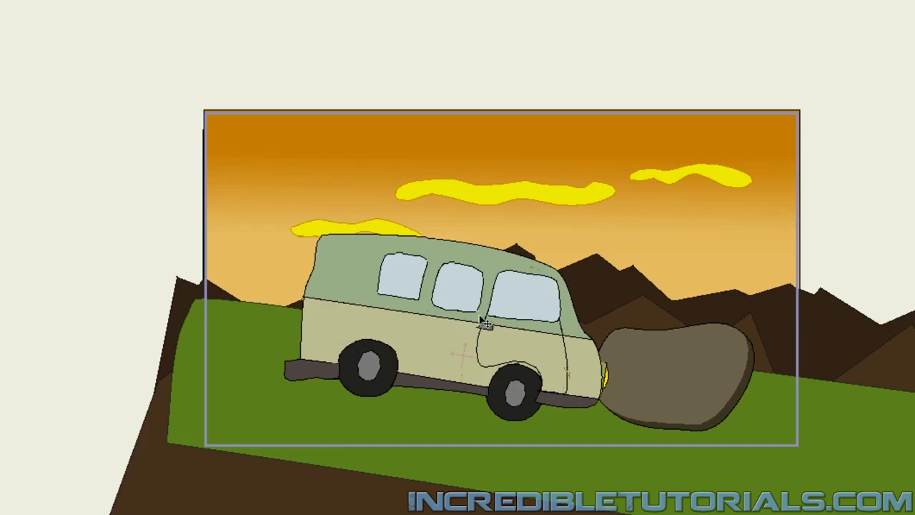
Move the van out of the camera frame to the left and set its position keyframe at frame 1
{"action": "left_click_drag", "start_coordinate": [538, 334], "coordinate": [108, 279]}
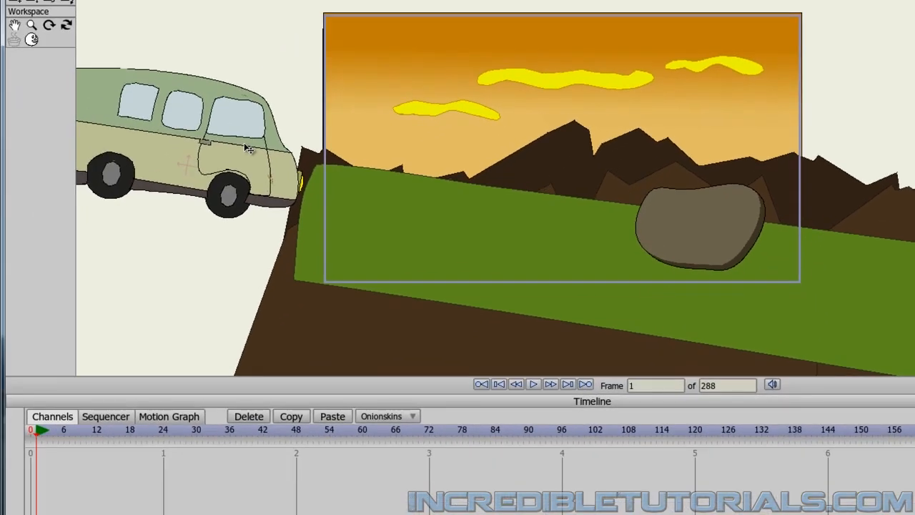
{"action": "left_click", "coordinate": [245, 148]}
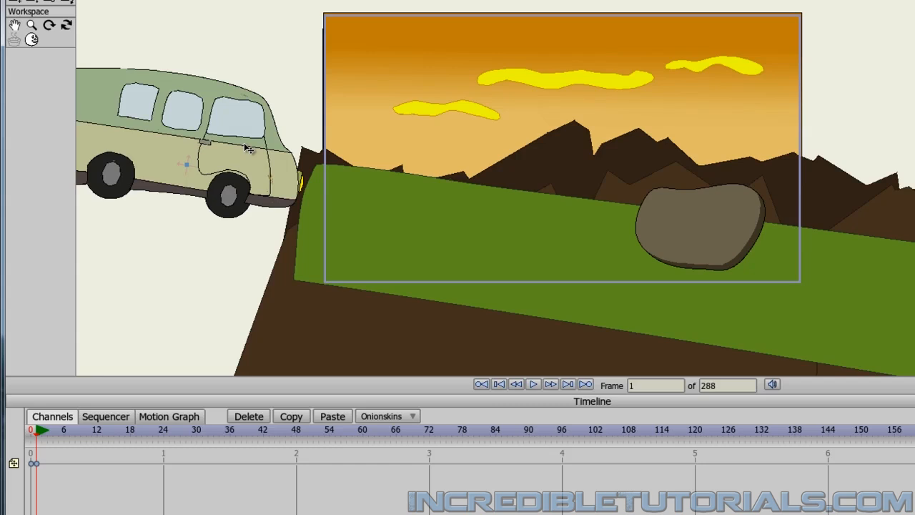
At frame 16, move the van down the slope until its front reaches the boulder, keyframing its entrance
{"action": "key", "text": "Right"}
{"action": "key", "text": "Right"}
{"action": "key", "text": "Right"}
{"action": "key", "text": "Right"}
{"action": "key", "text": "Right"}
{"action": "key", "text": "Right"}
{"action": "key", "text": "Right"}
{"action": "key", "text": "Right"}
{"action": "key", "text": "Right"}
{"action": "key", "text": "Right"}
{"action": "key", "text": "Right"}
{"action": "key", "text": "Right"}
{"action": "key", "text": "Right"}
{"action": "key", "text": "Right"}
{"action": "key", "text": "Right"}
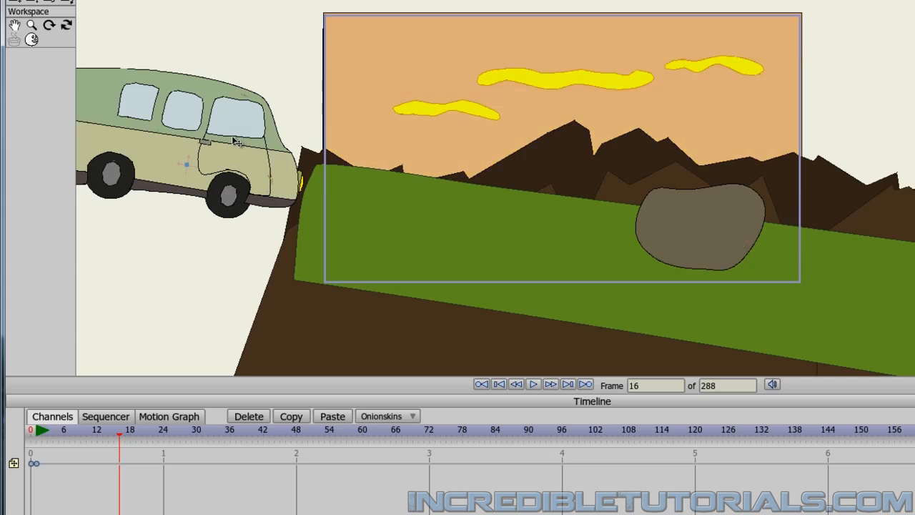
{"action": "left_click_drag", "start_coordinate": [245, 147], "coordinate": [574, 186]}
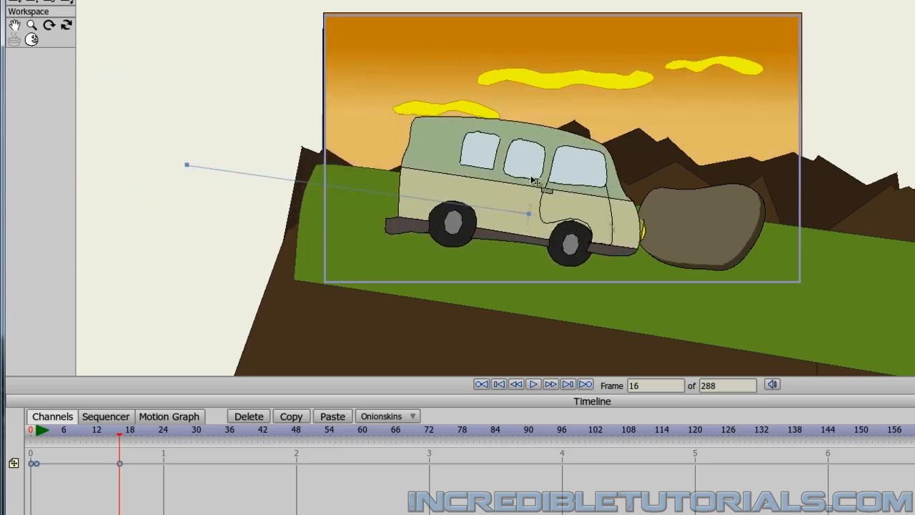
Scrub back and forth between frames 1 and 16 to review how the van drives into the shot
{"action": "key", "text": "Left"}
{"action": "key", "text": "Left"}
{"action": "key", "text": "Left"}
{"action": "key", "text": "Left"}
{"action": "key", "text": "Left"}
{"action": "key", "text": "Left"}
{"action": "key", "text": "Left"}
{"action": "key", "text": "Left"}
{"action": "key", "text": "Left"}
{"action": "key", "text": "Left"}
{"action": "key", "text": "Left"}
{"action": "key", "text": "Left"}
{"action": "key", "text": "Left"}
{"action": "key", "text": "Left"}
{"action": "key", "text": "Right"}
{"action": "key", "text": "Right"}
{"action": "key", "text": "Right"}
{"action": "key", "text": "Right"}
{"action": "key", "text": "Right"}
{"action": "key", "text": "Right"}
{"action": "key", "text": "Right"}
{"action": "key", "text": "Right"}
{"action": "key", "text": "Right"}
{"action": "key", "text": "Right"}
{"action": "key", "text": "Right"}
{"action": "key", "text": "Right"}
{"action": "key", "text": "Right"}
{"action": "key", "text": "Right"}
{"action": "key", "text": "Left"}
{"action": "key", "text": "Left"}
{"action": "key", "text": "Left"}
{"action": "key", "text": "Left"}
{"action": "key", "text": "Left"}
{"action": "key", "text": "Left"}
{"action": "key", "text": "Left"}
{"action": "key", "text": "Left"}
{"action": "key", "text": "Left"}
{"action": "key", "text": "Left"}
{"action": "key", "text": "Left"}
{"action": "key", "text": "Left"}
{"action": "key", "text": "Left"}
{"action": "key", "text": "Left"}
{"action": "key", "text": "Left"}
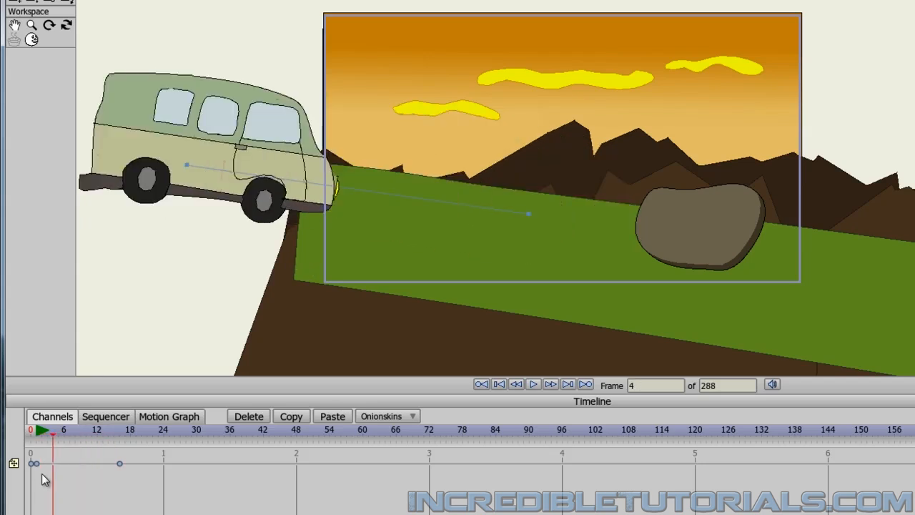
Set the interpolation of the van's position keyframe at frame 1 to Linear and scrub through the entrance
{"action": "right_click", "coordinate": [38, 465]}
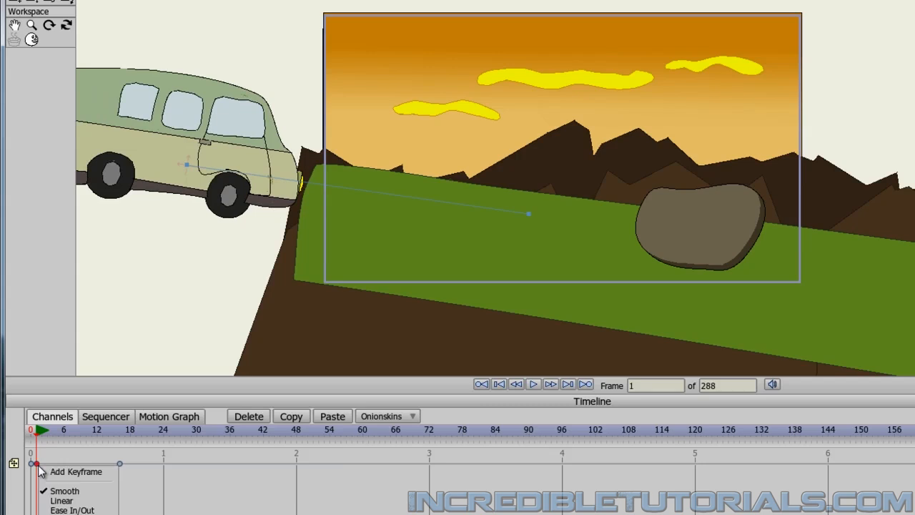
{"action": "left_click", "coordinate": [53, 502]}
{"action": "key", "text": "Right"}
{"action": "key", "text": "Right"}
{"action": "key", "text": "Right"}
{"action": "key", "text": "Right"}
{"action": "key", "text": "Right"}
{"action": "key", "text": "Right"}
{"action": "key", "text": "Right"}
{"action": "key", "text": "Right"}
{"action": "key", "text": "Right"}
{"action": "key", "text": "Right"}
{"action": "key", "text": "Right"}
{"action": "key", "text": "Right"}
{"action": "key", "text": "Right"}
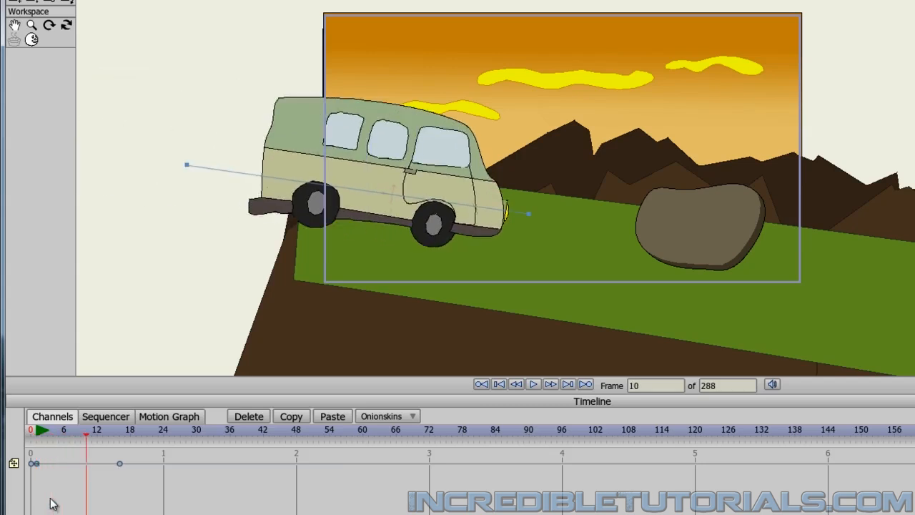
At frame 26, move the van up into the air above the boulder, to about X 1.00, Y 0.378
{"action": "key", "text": "Right"}
{"action": "key", "text": "Right"}
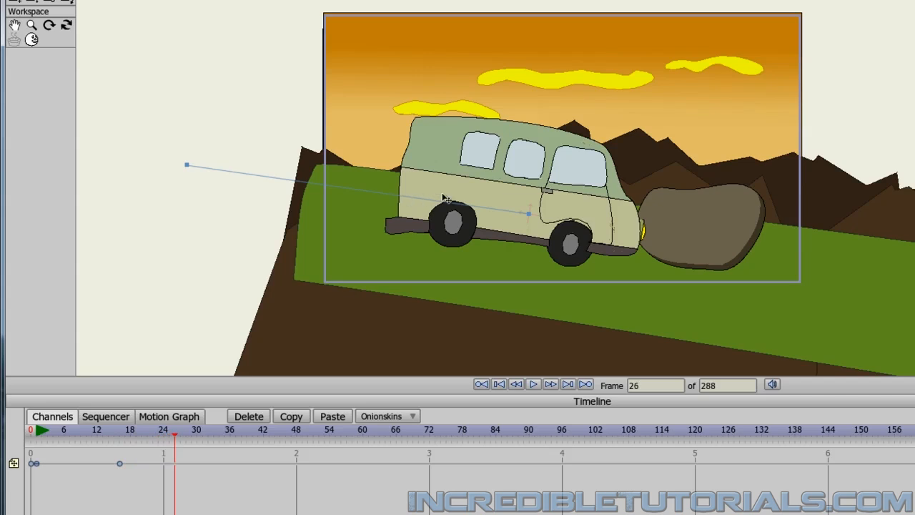
{"action": "left_click_drag", "start_coordinate": [445, 199], "coordinate": [590, 93]}
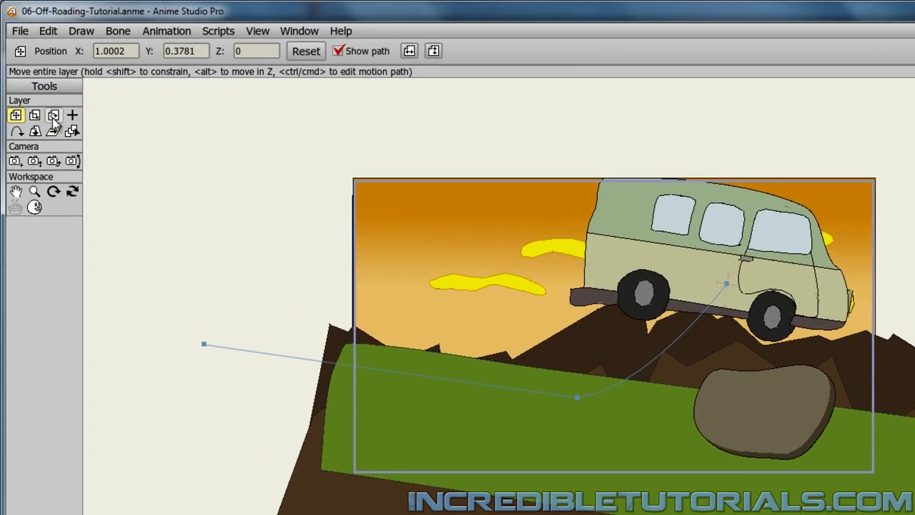
Add a rotation keyframe for the van at frame 16, holding its current slope angle at the boulder
{"action": "left_click", "coordinate": [54, 117]}
{"action": "key", "text": "Left"}
{"action": "key", "text": "Left"}
{"action": "key", "text": "Left"}
{"action": "key", "text": "Left"}
{"action": "key", "text": "Left"}
{"action": "key", "text": "Left"}
{"action": "key", "text": "Left"}
{"action": "key", "text": "Left"}
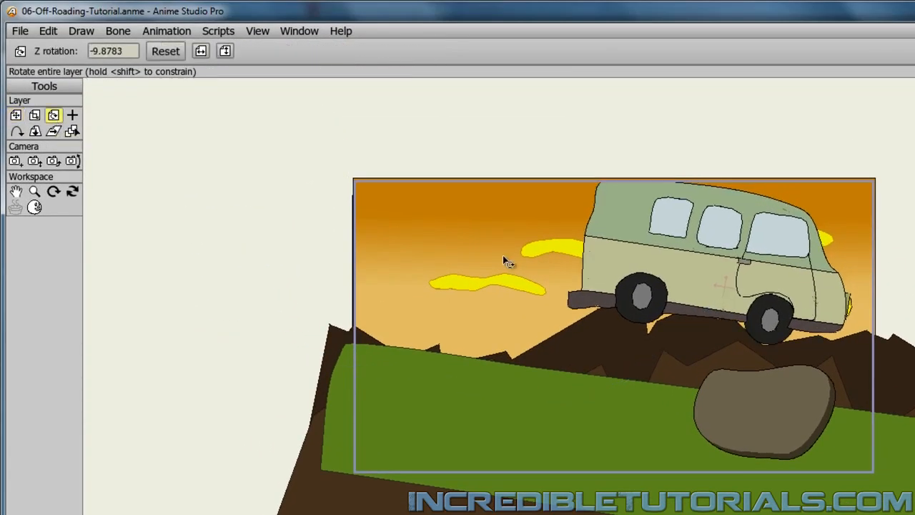
{"action": "key", "text": "Right"}
{"action": "key", "text": "Right"}
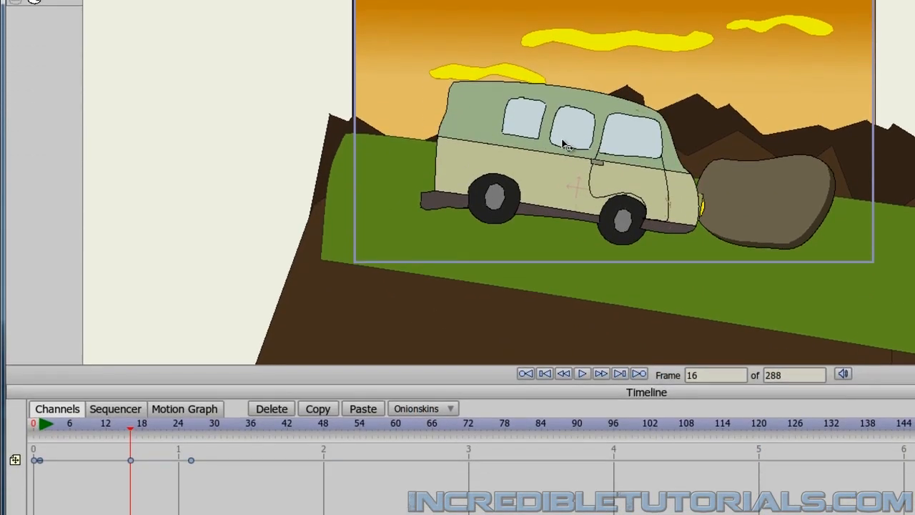
{"action": "left_click", "coordinate": [563, 141]}
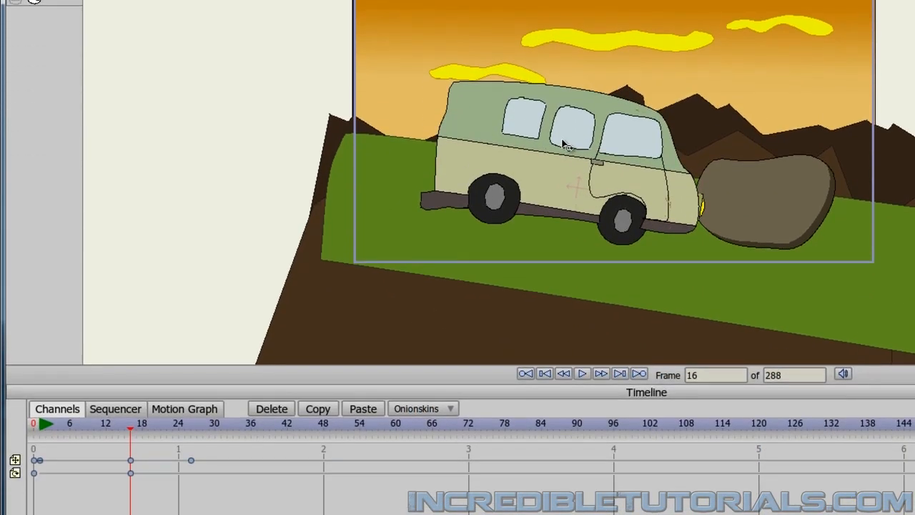
At frame 26, rotate the van layer until it is upside down above the boulder, keyframing its flip
{"action": "key", "text": "Right"}
{"action": "key", "text": "Right"}
{"action": "key", "text": "Right"}
{"action": "key", "text": "Right"}
{"action": "key", "text": "Right"}
{"action": "key", "text": "Right"}
{"action": "key", "text": "Right"}
{"action": "key", "text": "Right"}
{"action": "key", "text": "Right"}
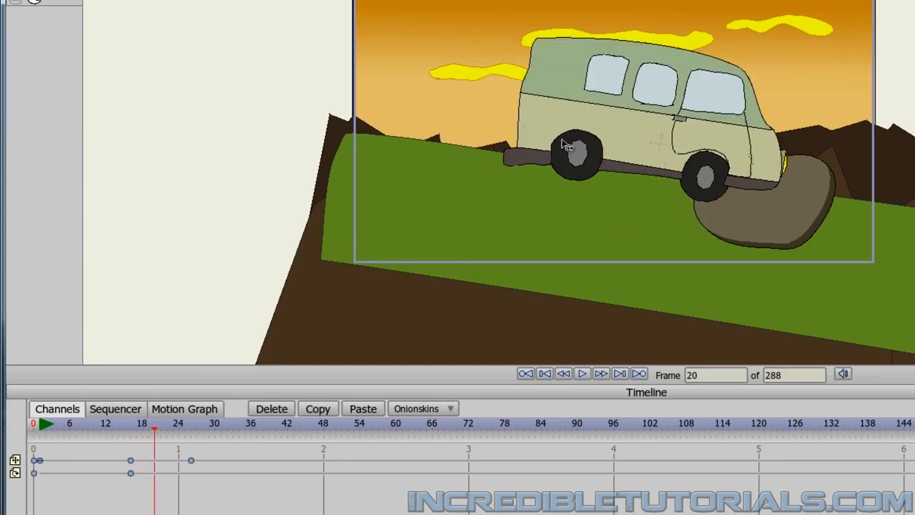
{"action": "key", "text": "Right"}
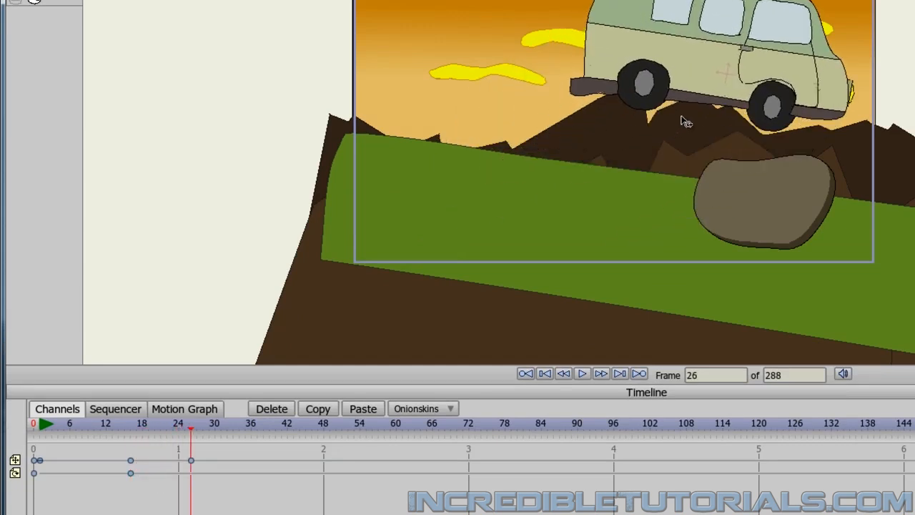
{"action": "left_click_drag", "start_coordinate": [765, 107], "coordinate": [644, 137]}
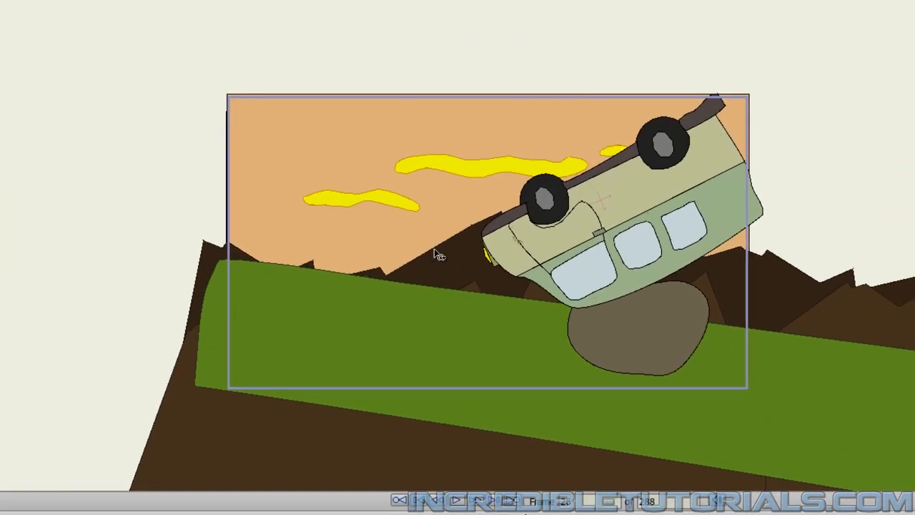
Scrub between frames 16 and 26 to check whether the flipping van clears the boulder
{"action": "key", "text": "Left"}
{"action": "key", "text": "Left"}
{"action": "key", "text": "Left"}
{"action": "key", "text": "Left"}
{"action": "key", "text": "Left"}
{"action": "key", "text": "Left"}
{"action": "key", "text": "Left"}
{"action": "key", "text": "Left"}
{"action": "key", "text": "Left"}
{"action": "key", "text": "Left"}
{"action": "key", "text": "Left"}
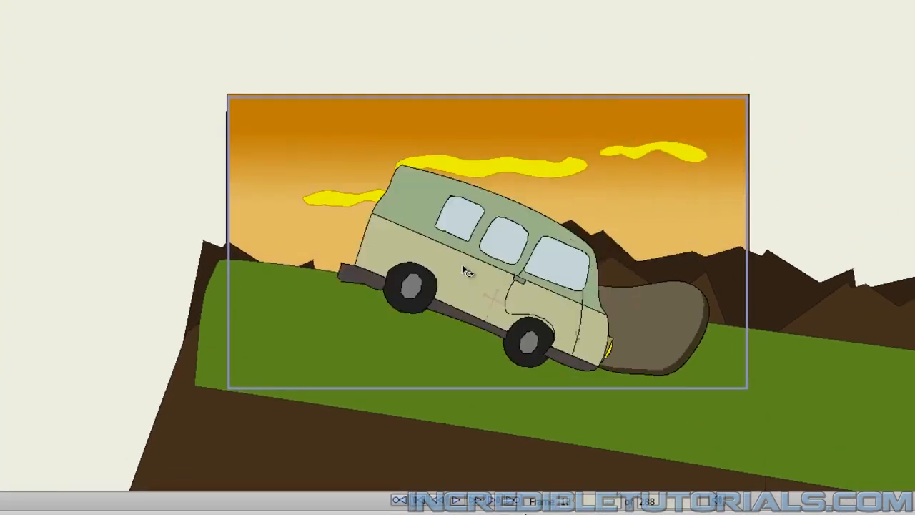
{"action": "key", "text": "Right"}
{"action": "key", "text": "Right"}
{"action": "key", "text": "Right"}
{"action": "key", "text": "Right"}
{"action": "key", "text": "Right"}
{"action": "key", "text": "Right"}
{"action": "key", "text": "Right"}
{"action": "key", "text": "Right"}
{"action": "key", "text": "Right"}
{"action": "key", "text": "Right"}
{"action": "key", "text": "Right"}
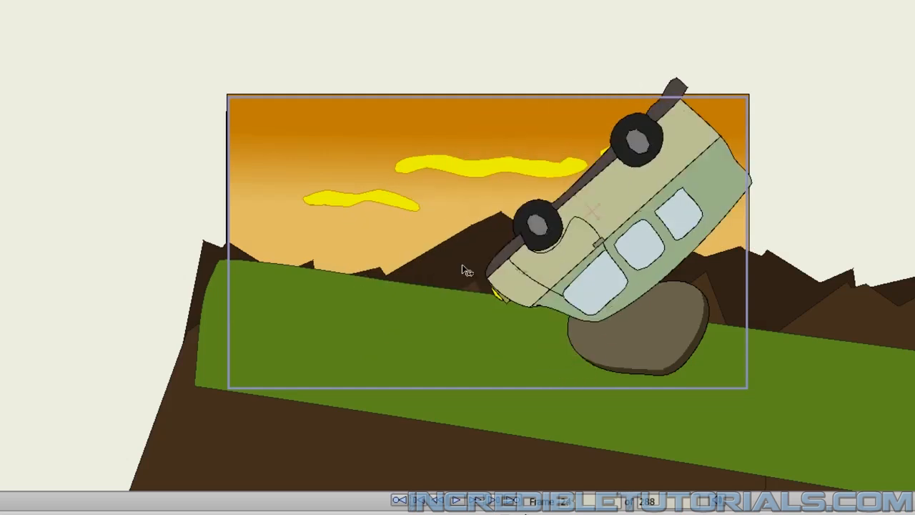
At frame 26, move the upside-down van further up and to the right so it clears the boulder
{"action": "key", "text": "Right"}
{"action": "left_click_drag", "start_coordinate": [608, 197], "coordinate": [652, 151]}
Scrub through the van's approach and flip up to frame 26 to review the adjusted path
{"action": "key", "text": "Left"}
{"action": "key", "text": "Left"}
{"action": "key", "text": "Left"}
{"action": "key", "text": "Left"}
{"action": "key", "text": "Left"}
{"action": "key", "text": "Left"}
{"action": "key", "text": "Left"}
{"action": "key", "text": "Left"}
{"action": "key", "text": "Left"}
{"action": "key", "text": "Left"}
{"action": "key", "text": "Left"}
{"action": "key", "text": "Left"}
{"action": "key", "text": "Left"}
{"action": "key", "text": "Left"}
{"action": "key", "text": "Right"}
{"action": "key", "text": "Right"}
{"action": "key", "text": "Right"}
{"action": "key", "text": "Right"}
{"action": "key", "text": "Right"}
{"action": "key", "text": "Right"}
{"action": "key", "text": "Right"}
{"action": "key", "text": "Right"}
{"action": "key", "text": "Right"}
{"action": "key", "text": "Right"}
{"action": "key", "text": "Right"}
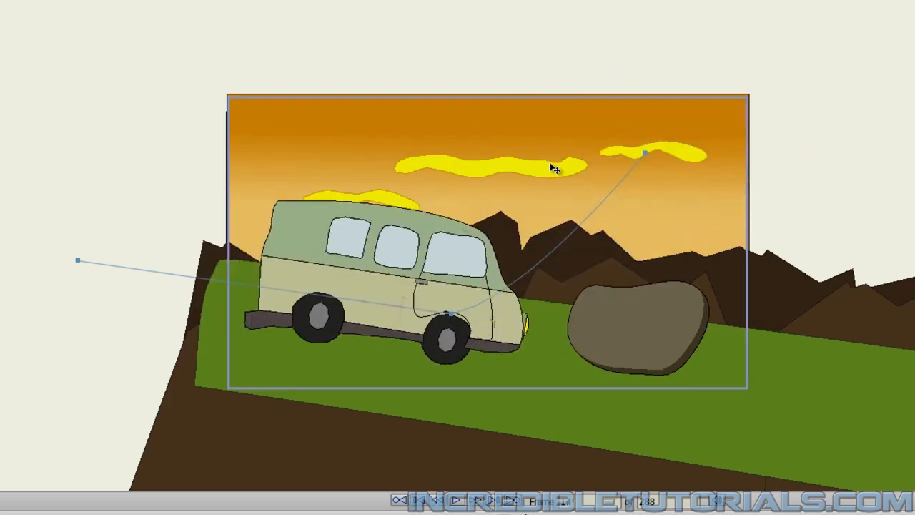
{"action": "key", "text": "Right"}
{"action": "key", "text": "Right"}
{"action": "key", "text": "Right"}
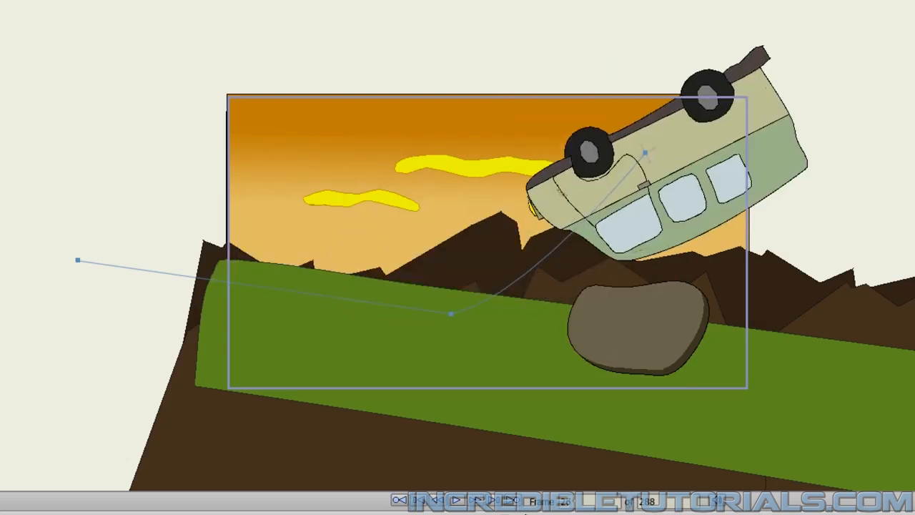
At frame 36, move the upside-down van to the right, out of the camera frame
{"action": "key", "text": "Right"}
{"action": "key", "text": "Right"}
{"action": "key", "text": "Right"}
{"action": "key", "text": "Right"}
{"action": "key", "text": "Right"}
{"action": "key", "text": "Right"}
{"action": "key", "text": "Right"}
{"action": "key", "text": "Right"}
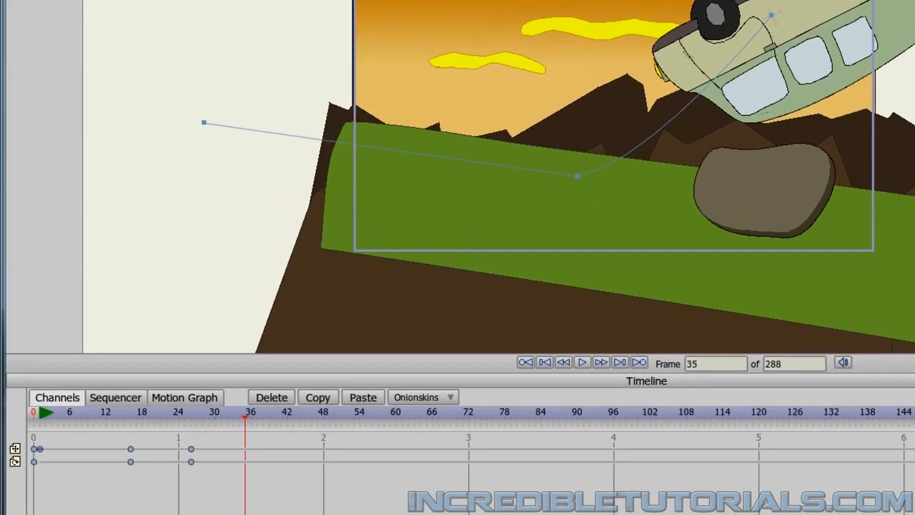
{"action": "key", "text": "Right"}
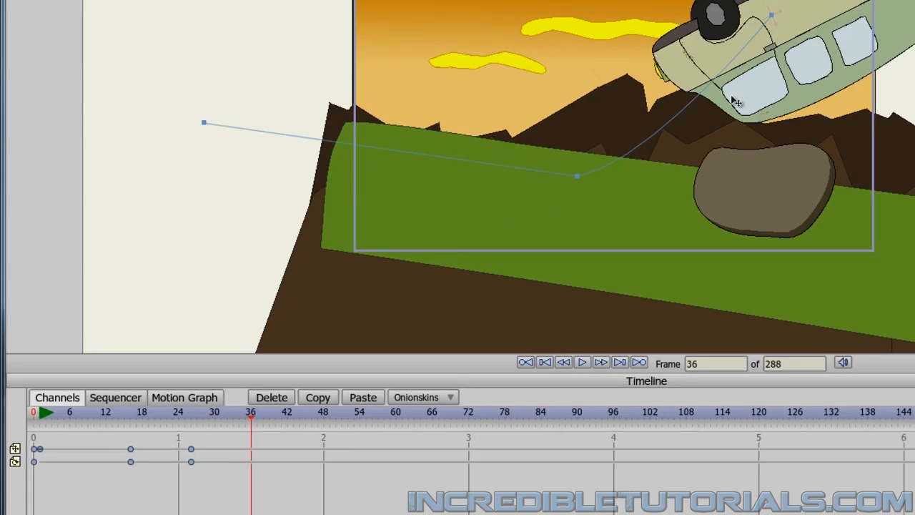
{"action": "mouse_move", "coordinate": [812, 83]}
{"action": "left_mouse_down"}
{"action": "mouse_move", "coordinate": [807, 127]}
{"action": "mouse_move", "coordinate": [679, 219]}
{"action": "mouse_move", "coordinate": [729, 231]}
{"action": "left_mouse_up"}
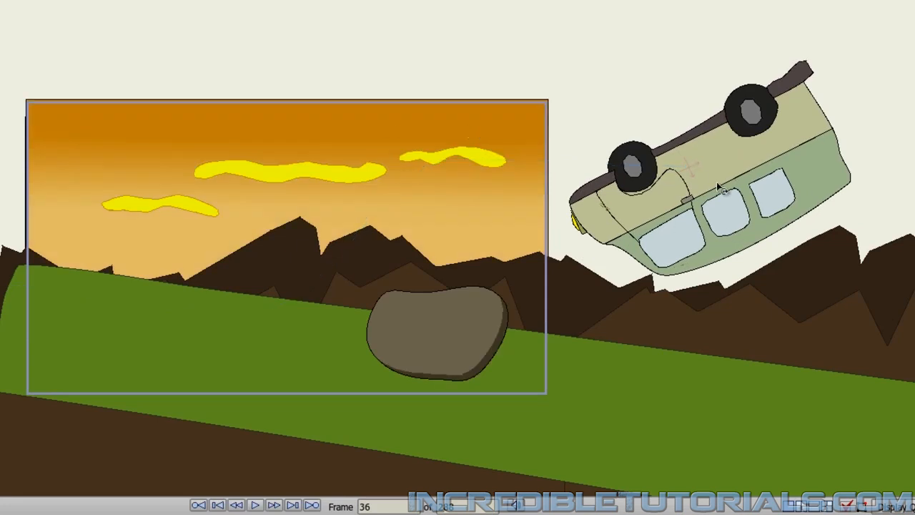
At frame 36, rotate the van so its nose points upward, and scrub back through the flip to check the rotation
{"action": "left_click_drag", "start_coordinate": [719, 187], "coordinate": [422, 208]}
{"action": "key", "text": "Left"}
{"action": "key", "text": "Left"}
{"action": "key", "text": "Left"}
{"action": "key", "text": "Left"}
{"action": "key", "text": "Left"}
{"action": "key", "text": "Left"}
{"action": "key", "text": "Left"}
{"action": "key", "text": "Left"}
{"action": "key", "text": "Left"}
{"action": "key", "text": "Left"}
{"action": "key", "text": "Left"}
{"action": "key", "text": "Left"}
{"action": "key", "text": "Left"}
{"action": "key", "text": "Left"}
{"action": "key", "text": "Left"}
{"action": "key", "text": "Left"}
{"action": "key", "text": "Left"}
{"action": "key", "text": "Left"}
{"action": "key", "text": "Left"}
{"action": "key", "text": "Left"}
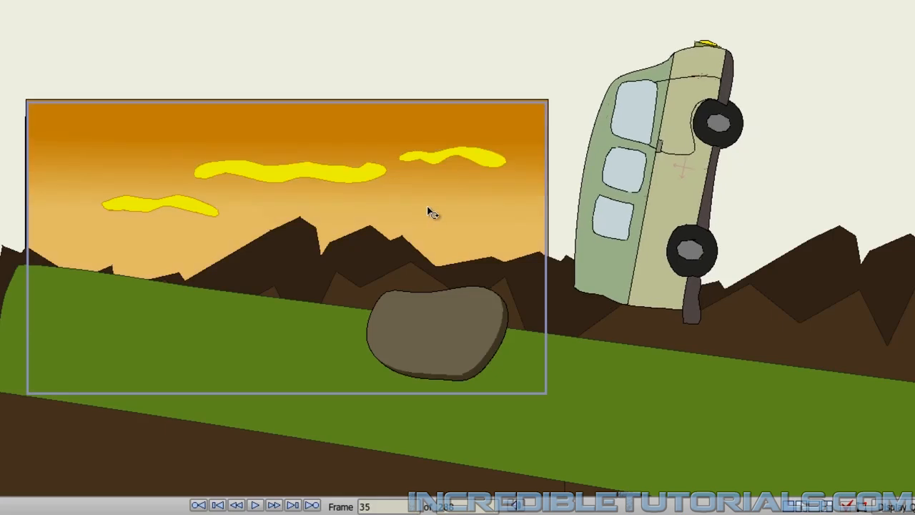
At frame 36, move the nose-up van slightly down and to the right so its path curves toward the hill
{"action": "key", "text": "Return"}
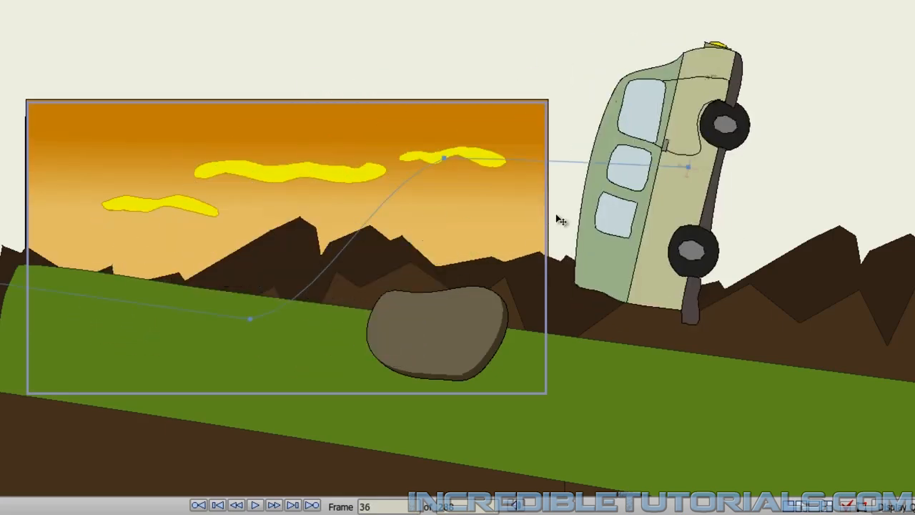
{"action": "left_click_drag", "start_coordinate": [641, 238], "coordinate": [679, 273]}
{"action": "key", "text": "Return"}
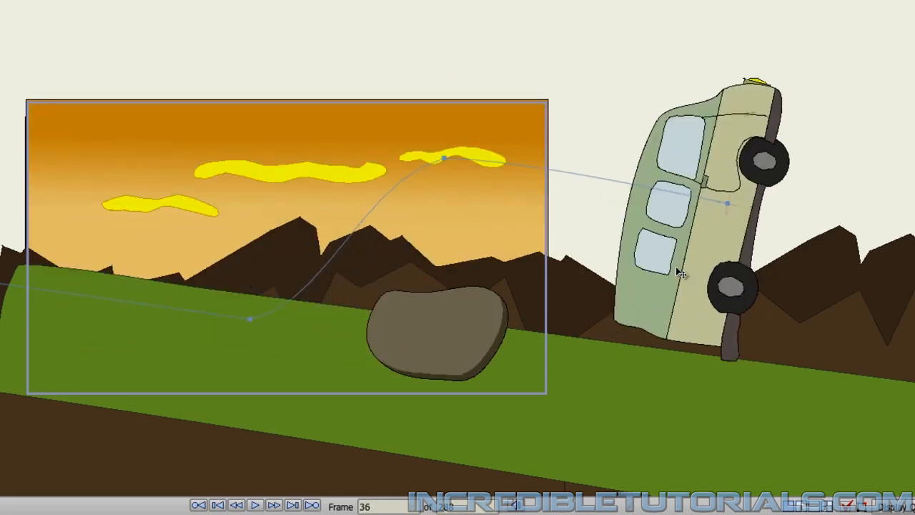
At frame 45, rotate the van so its nose points diagonally down toward the slope
{"action": "key", "text": "Right"}
{"action": "key", "text": "Right"}
{"action": "key", "text": "Right"}
{"action": "key", "text": "Right"}
{"action": "key", "text": "Right"}
{"action": "key", "text": "Right"}
{"action": "key", "text": "Right"}
{"action": "key", "text": "Right"}
{"action": "key", "text": "Right"}
{"action": "key", "text": "Right"}
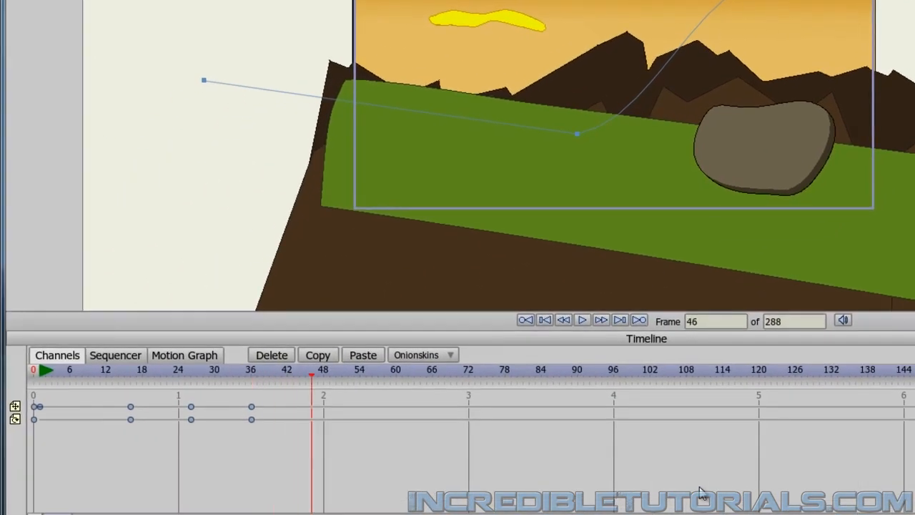
{"action": "key", "text": "Left"}
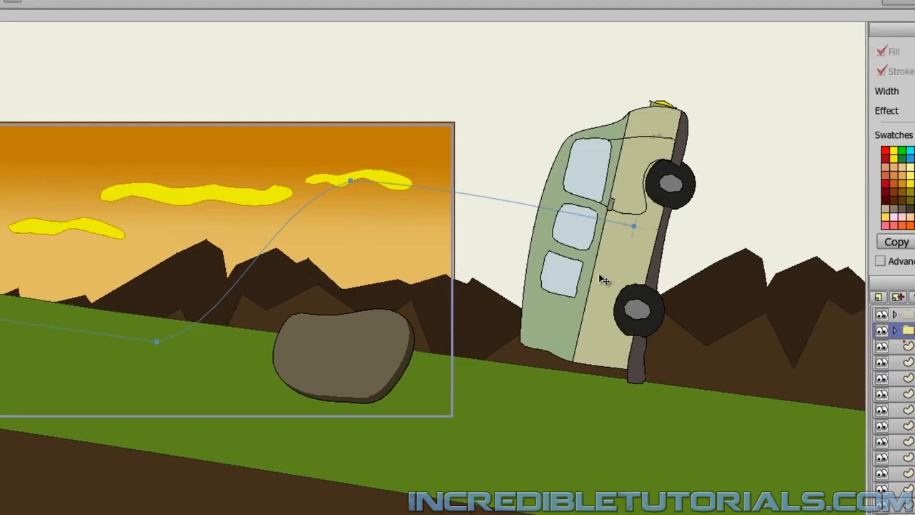
{"action": "key", "text": "3"}
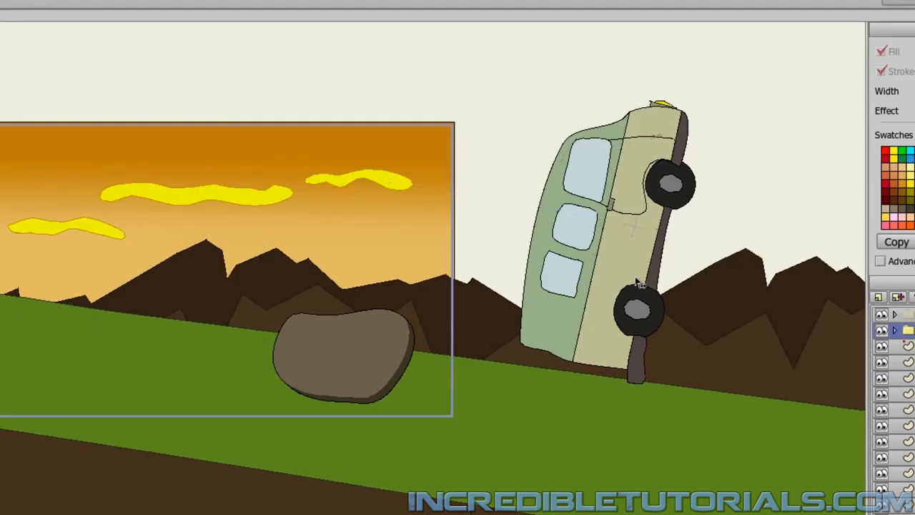
{"action": "left_click_drag", "start_coordinate": [638, 283], "coordinate": [556, 143]}
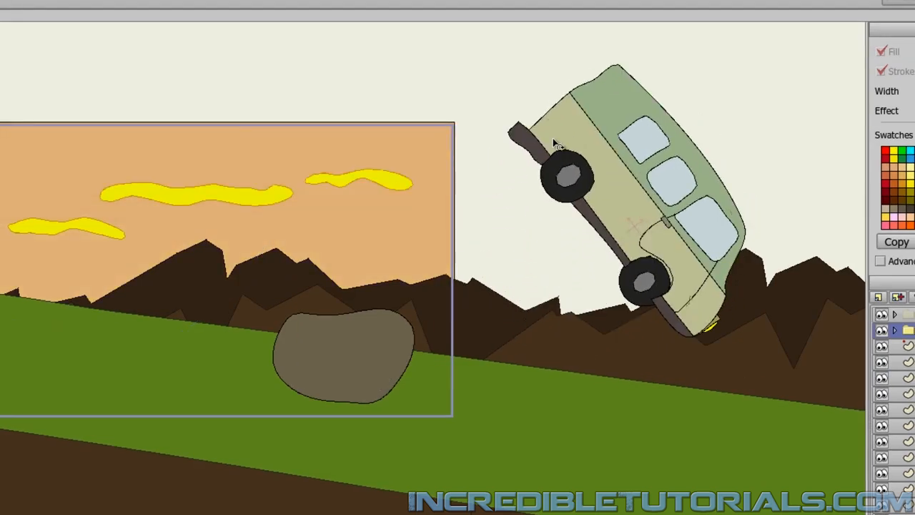
{"action": "left_click_drag", "start_coordinate": [663, 215], "coordinate": [665, 215]}
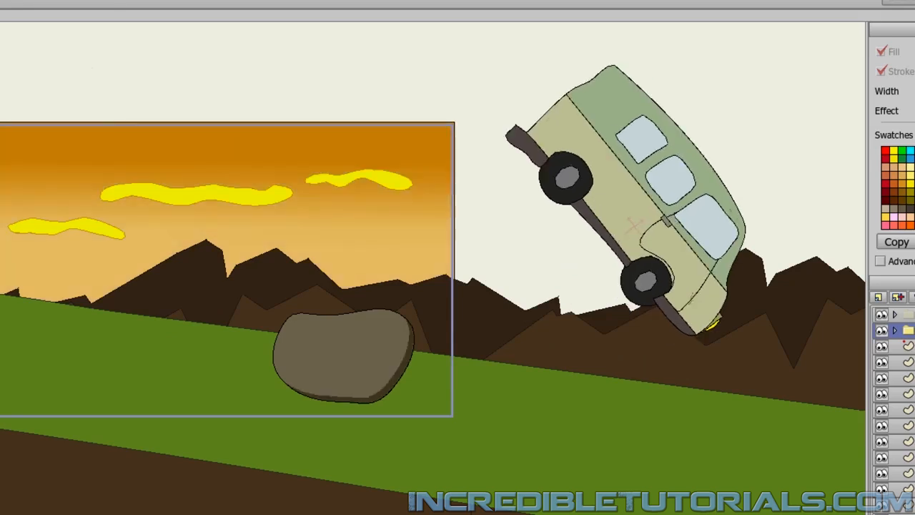
At frame 45, move the nose-down van down and to the right until it meets the green hill
{"action": "key", "text": "1"}
{"action": "left_click_drag", "start_coordinate": [593, 187], "coordinate": [728, 316]}
{"action": "left_click_drag", "start_coordinate": [680, 179], "coordinate": [361, 151]}
Scrub back from frame 45 to examine the van's fall toward the hill
{"action": "key", "text": "Left"}
{"action": "key", "text": "Left"}
{"action": "key", "text": "Left"}
{"action": "key", "text": "Left"}
{"action": "key", "text": "Left"}
{"action": "key", "text": "Left"}
{"action": "key", "text": "Left"}
{"action": "key", "text": "Left"}
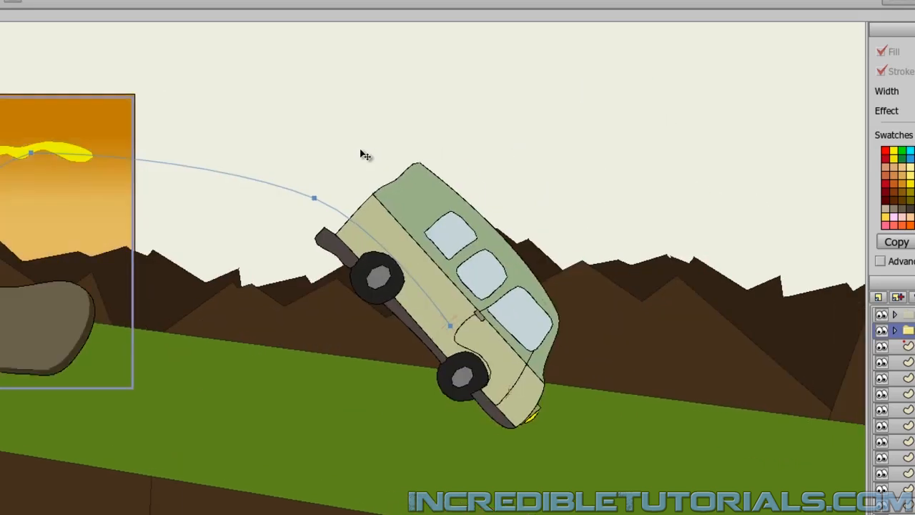
{"action": "key", "text": "Left"}
{"action": "key", "text": "Left"}
{"action": "key", "text": "Left"}
At frame 54, rotate the van upside down and move it right and slightly down along the slope
{"action": "key", "text": "Right"}
{"action": "key", "text": "Right"}
{"action": "key", "text": "Right"}
{"action": "key", "text": "Right"}
{"action": "key", "text": "Right"}
{"action": "key", "text": "Right"}
{"action": "key", "text": "Right"}
{"action": "key", "text": "Right"}
{"action": "key", "text": "Right"}
{"action": "key", "text": "Right"}
{"action": "key", "text": "Right"}
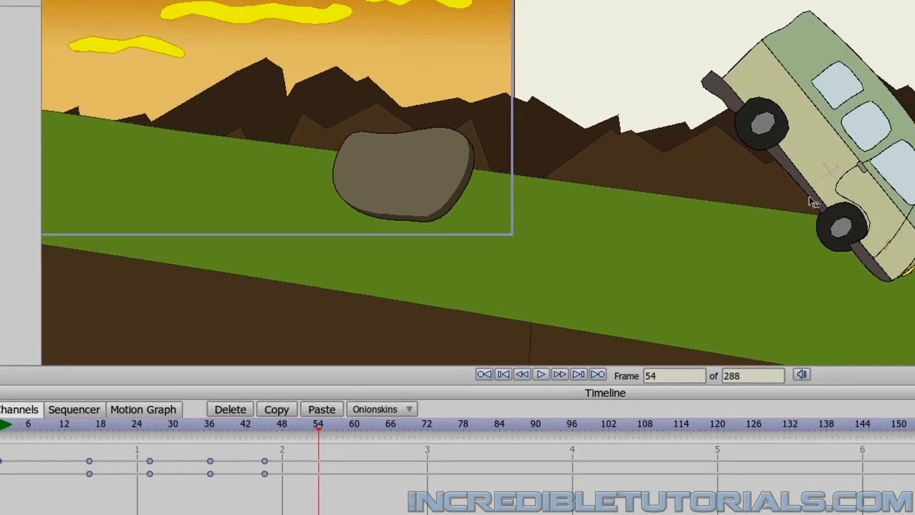
{"action": "left_click_drag", "start_coordinate": [882, 150], "coordinate": [834, 223]}
{"action": "left_click_drag", "start_coordinate": [606, 369], "coordinate": [484, 372]}
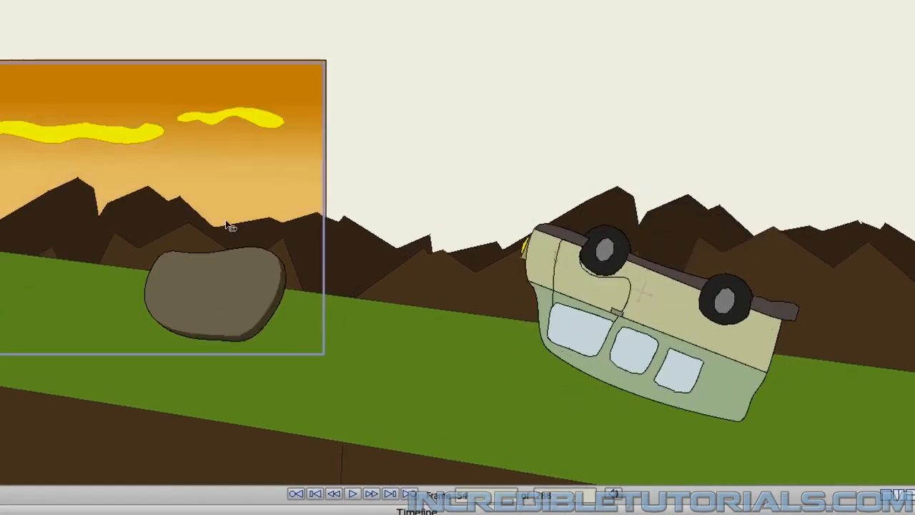
{"action": "left_click_drag", "start_coordinate": [583, 335], "coordinate": [748, 370]}
Scrub back and forth through the van's tumble up to frame 54 to examine its rotation and path
{"action": "key", "text": "Left"}
{"action": "key", "text": "Left"}
{"action": "key", "text": "Left"}
{"action": "key", "text": "Left"}
{"action": "key", "text": "Left"}
{"action": "key", "text": "Left"}
{"action": "key", "text": "Left"}
{"action": "key", "text": "Left"}
{"action": "key", "text": "Left"}
{"action": "key", "text": "Left"}
{"action": "key", "text": "Left"}
{"action": "key", "text": "Left"}
{"action": "key", "text": "Left"}
{"action": "key", "text": "Left"}
{"action": "key", "text": "Left"}
{"action": "key", "text": "Left"}
{"action": "key", "text": "Left"}
{"action": "key", "text": "Left"}
{"action": "key", "text": "Left"}
{"action": "key", "text": "Left"}
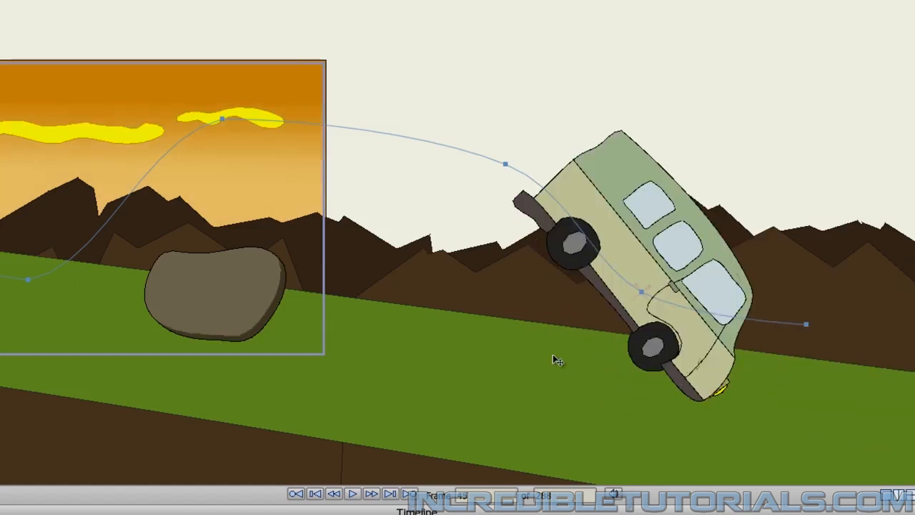
{"action": "key", "text": "Left"}
{"action": "key", "text": "Left"}
{"action": "key", "text": "Left"}
{"action": "key", "text": "Left"}
{"action": "key", "text": "Left"}
{"action": "key", "text": "Left"}
{"action": "key", "text": "Left"}
{"action": "key", "text": "Left"}
{"action": "key", "text": "Right"}
{"action": "key", "text": "Right"}
{"action": "key", "text": "Right"}
{"action": "key", "text": "Right"}
{"action": "key", "text": "Right"}
{"action": "key", "text": "Right"}
{"action": "key", "text": "Right"}
{"action": "key", "text": "Right"}
{"action": "key", "text": "Right"}
{"action": "key", "text": "Right"}
{"action": "key", "text": "Right"}
{"action": "key", "text": "Right"}
{"action": "key", "text": "Right"}
{"action": "key", "text": "Right"}
{"action": "key", "text": "Right"}
{"action": "key", "text": "Right"}
{"action": "key", "text": "Right"}
{"action": "key", "text": "Right"}
{"action": "key", "text": "Right"}
{"action": "key", "text": "Right"}
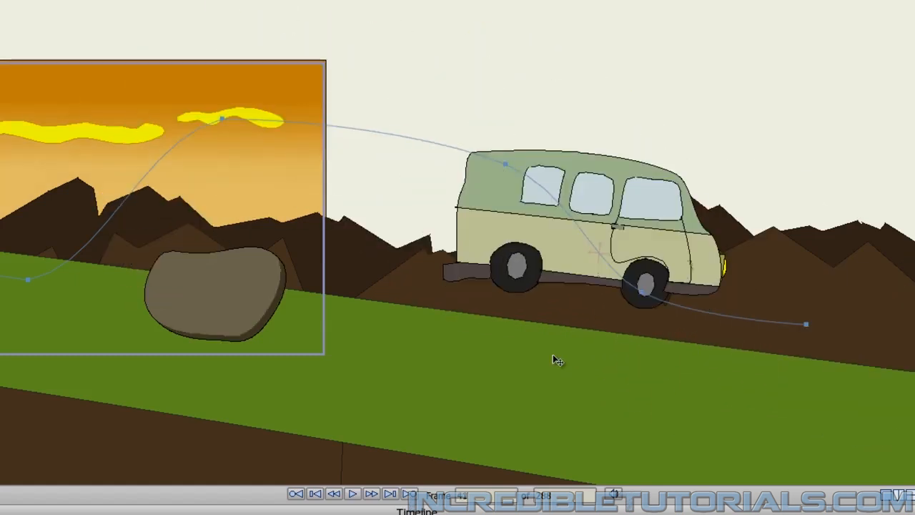
{"action": "key", "text": "Right"}
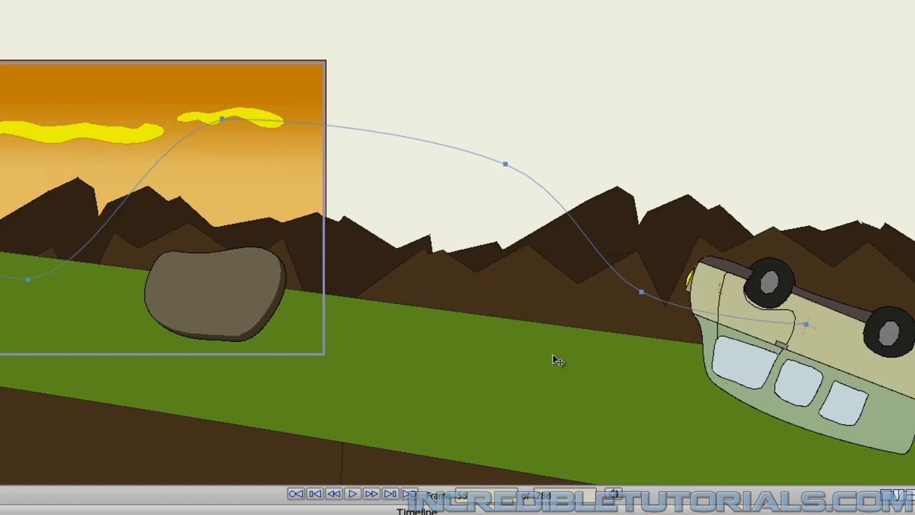
{"action": "key", "text": "Left"}
{"action": "key", "text": "Left"}
{"action": "key", "text": "Left"}
{"action": "key", "text": "Left"}
{"action": "key", "text": "Left"}
{"action": "key", "text": "Left"}
{"action": "key", "text": "Left"}
{"action": "key", "text": "Left"}
{"action": "key", "text": "Left"}
{"action": "key", "text": "Left"}
{"action": "key", "text": "Left"}
{"action": "key", "text": "Left"}
{"action": "key", "text": "Left"}
{"action": "key", "text": "Left"}
{"action": "key", "text": "Left"}
{"action": "key", "text": "Left"}
{"action": "key", "text": "Left"}
{"action": "key", "text": "Right"}
{"action": "key", "text": "Right"}
{"action": "key", "text": "Right"}
{"action": "key", "text": "Right"}
{"action": "key", "text": "Right"}
{"action": "key", "text": "Right"}
{"action": "key", "text": "Right"}
{"action": "key", "text": "Right"}
{"action": "key", "text": "Right"}
{"action": "key", "text": "Right"}
{"action": "key", "text": "Right"}
{"action": "key", "text": "Right"}
{"action": "key", "text": "Right"}
{"action": "key", "text": "Right"}
{"action": "key", "text": "Right"}
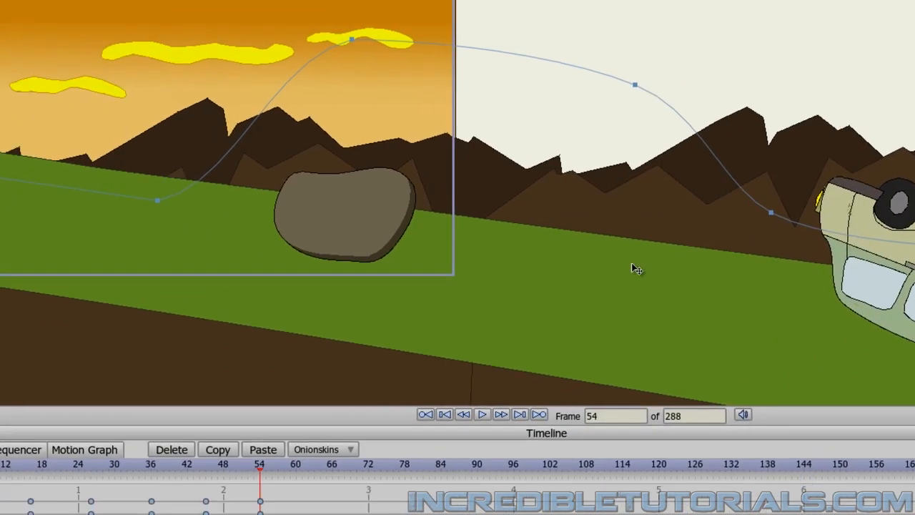
At frame 63, rotate the van back onto its wheels with its front facing downhill
{"action": "key", "text": "Right"}
{"action": "key", "text": "Right"}
{"action": "key", "text": "Right"}
{"action": "key", "text": "Right"}
{"action": "key", "text": "Right"}
{"action": "key", "text": "Right"}
{"action": "key", "text": "Right"}
{"action": "key", "text": "Right"}
{"action": "key", "text": "Right"}
{"action": "key", "text": "Right"}
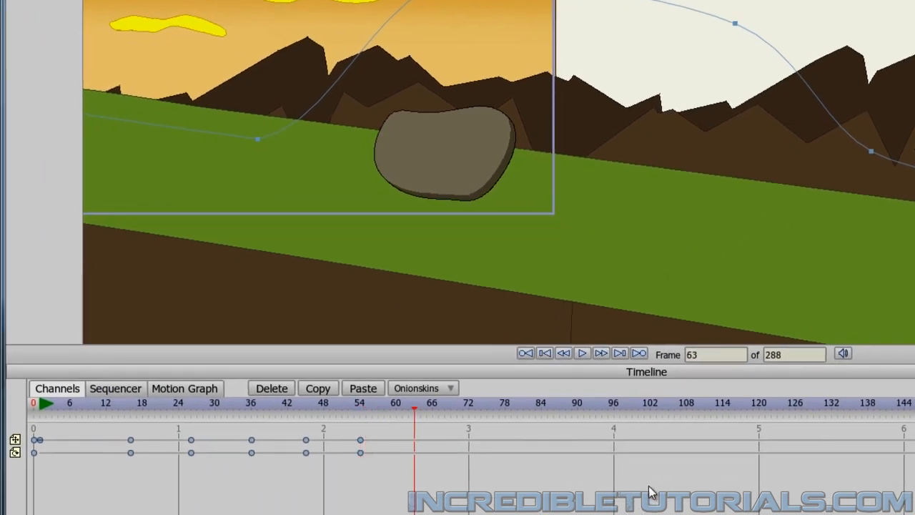
{"action": "key", "text": "Left"}
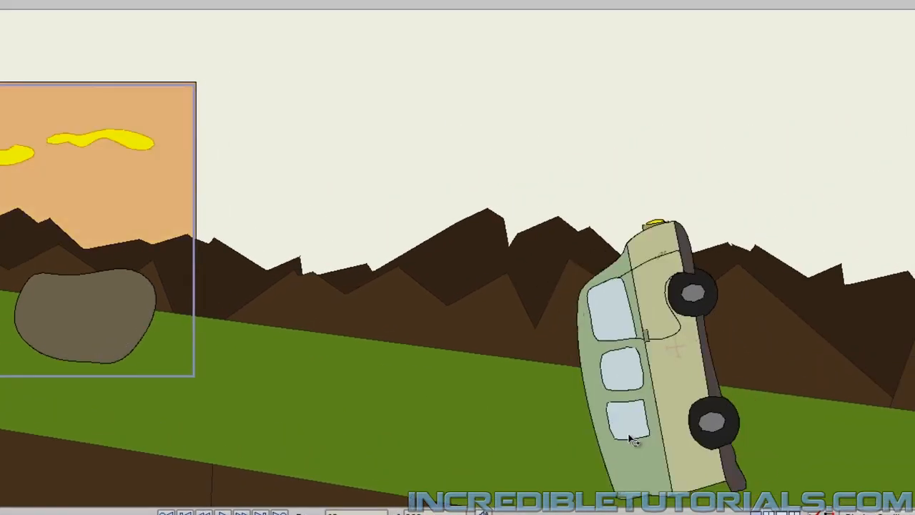
{"action": "mouse_move", "coordinate": [629, 439]}
{"action": "left_mouse_down"}
{"action": "mouse_move", "coordinate": [519, 331]}
{"action": "mouse_move", "coordinate": [554, 269]}
{"action": "left_mouse_up"}
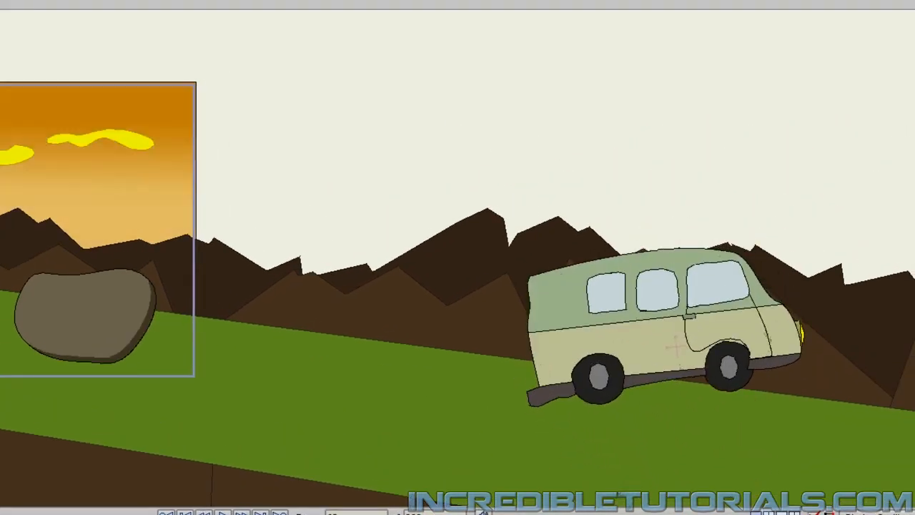
At frame 63, move the upright van right and slightly up so it lifts off the slope
{"action": "key", "text": "1"}
{"action": "left_click_drag", "start_coordinate": [614, 319], "coordinate": [766, 298]}
{"action": "left_click_drag", "start_coordinate": [725, 223], "coordinate": [515, 224]}
Scrub back and forth through the frames before 63 to examine the van's roll onto its wheels
{"action": "key", "text": "Left"}
{"action": "key", "text": "Left"}
{"action": "key", "text": "Left"}
{"action": "key", "text": "Left"}
{"action": "key", "text": "Left"}
{"action": "key", "text": "Left"}
{"action": "key", "text": "Left"}
{"action": "key", "text": "Left"}
{"action": "key", "text": "Left"}
{"action": "key", "text": "Left"}
{"action": "key", "text": "Left"}
{"action": "key", "text": "Left"}
{"action": "key", "text": "Left"}
{"action": "key", "text": "Left"}
{"action": "key", "text": "Left"}
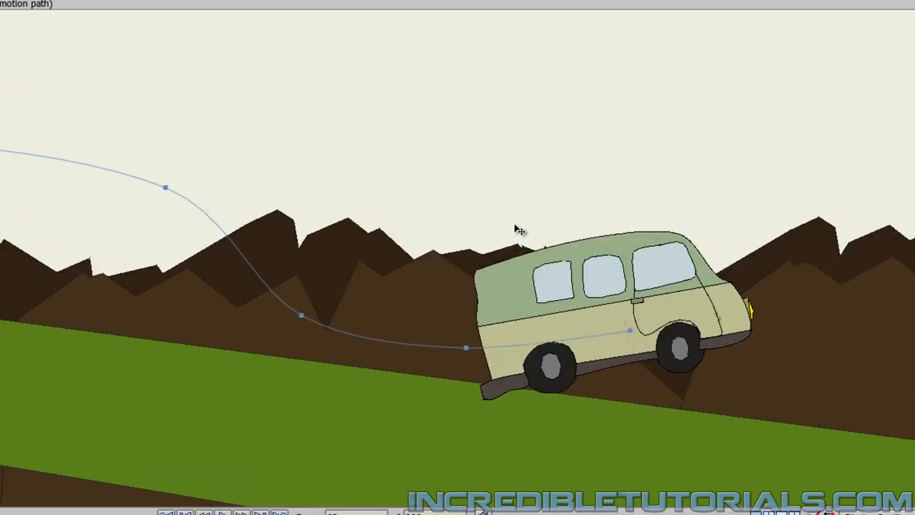
{"action": "key", "text": "Right"}
{"action": "key", "text": "Right"}
{"action": "key", "text": "Right"}
{"action": "key", "text": "Right"}
{"action": "key", "text": "Right"}
{"action": "key", "text": "Right"}
{"action": "key", "text": "Right"}
{"action": "key", "text": "Right"}
{"action": "key", "text": "Right"}
{"action": "key", "text": "Right"}
{"action": "key", "text": "Right"}
{"action": "key", "text": "Right"}
{"action": "key", "text": "Right"}
{"action": "key", "text": "Right"}
{"action": "key", "text": "Right"}
{"action": "key", "text": "Right"}
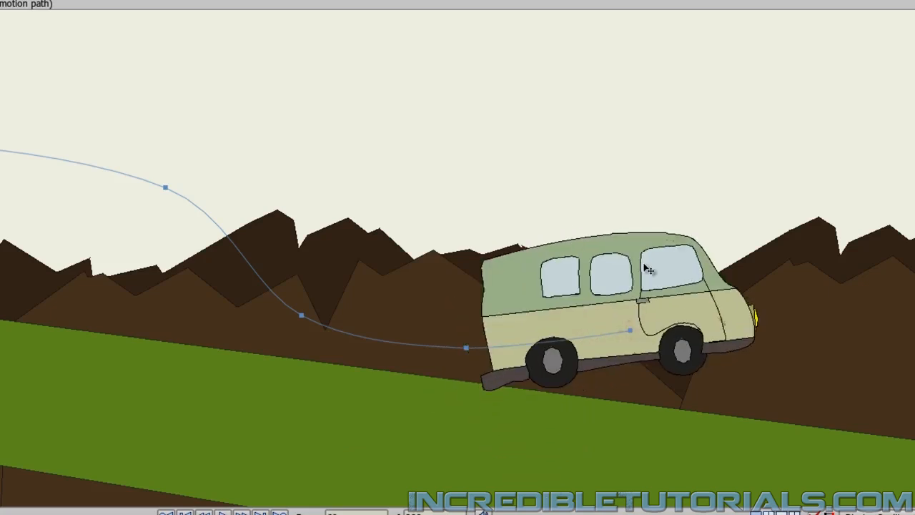
Raise the upright van slightly higher above the slope at frame 63
{"action": "left_click_drag", "start_coordinate": [643, 275], "coordinate": [645, 266]}
{"action": "left_click_drag", "start_coordinate": [747, 280], "coordinate": [682, 245]}
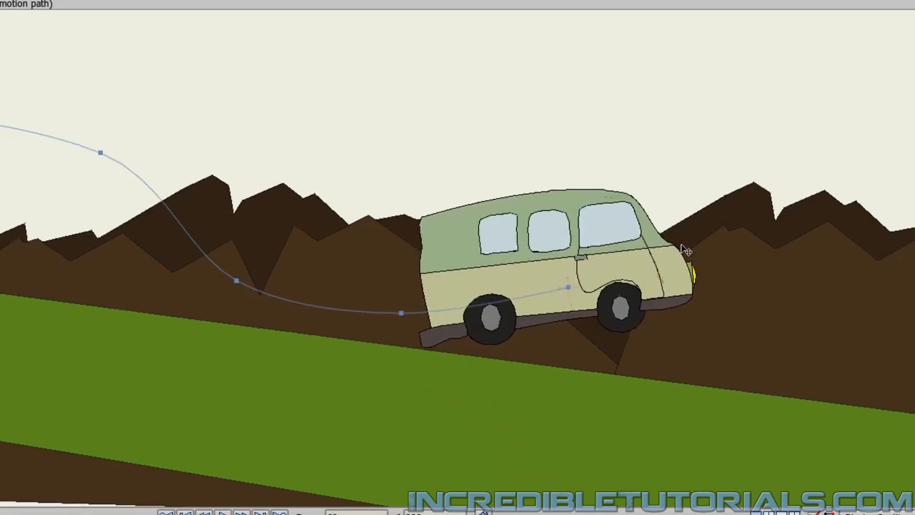
Scrub back through the upside-down roll and forward to frame 63 to examine the van's raised bounce
{"action": "key", "text": "Left"}
{"action": "key", "text": "Left"}
{"action": "key", "text": "Left"}
{"action": "key", "text": "Left"}
{"action": "key", "text": "Left"}
{"action": "key", "text": "Left"}
{"action": "key", "text": "Left"}
{"action": "key", "text": "Left"}
{"action": "key", "text": "Left"}
{"action": "key", "text": "Left"}
{"action": "key", "text": "Left"}
{"action": "key", "text": "Left"}
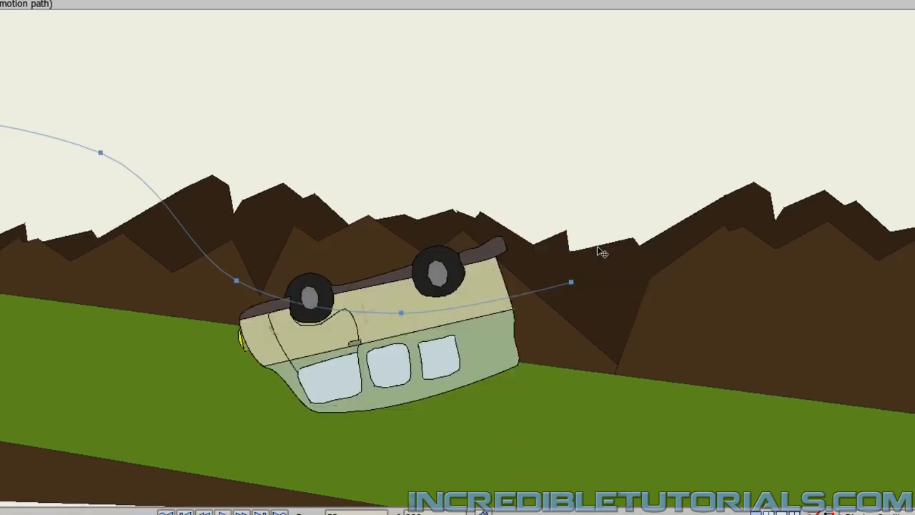
{"action": "key", "text": "Right"}
{"action": "key", "text": "Right"}
{"action": "key", "text": "Right"}
{"action": "key", "text": "Right"}
{"action": "key", "text": "Right"}
{"action": "key", "text": "Right"}
{"action": "key", "text": "Right"}
{"action": "key", "text": "Right"}
{"action": "key", "text": "Right"}
{"action": "key", "text": "Right"}
{"action": "key", "text": "Right"}
{"action": "key", "text": "Right"}
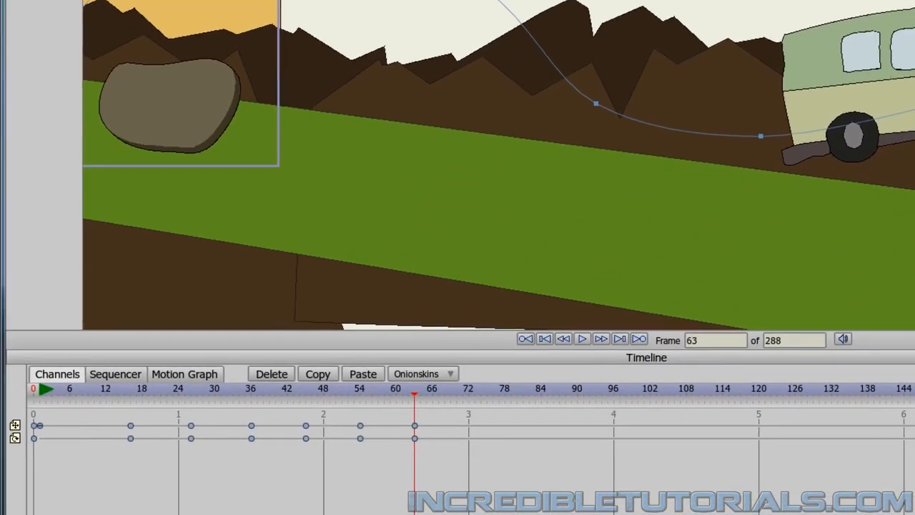
At frame 75, rotate the van upside down and move it right and down so its roof lands on the slope
{"action": "key", "text": "Right"}
{"action": "key", "text": "Right"}
{"action": "key", "text": "Right"}
{"action": "key", "text": "Right"}
{"action": "key", "text": "Right"}
{"action": "key", "text": "Right"}
{"action": "key", "text": "Right"}
{"action": "key", "text": "Right"}
{"action": "key", "text": "Right"}
{"action": "key", "text": "Right"}
{"action": "key", "text": "Right"}
{"action": "key", "text": "Right"}
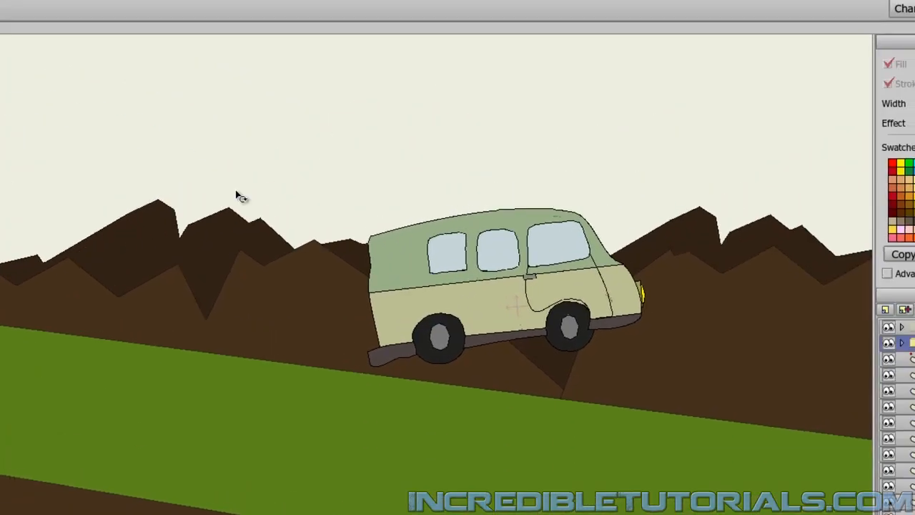
{"action": "left_click_drag", "start_coordinate": [510, 265], "coordinate": [665, 504]}
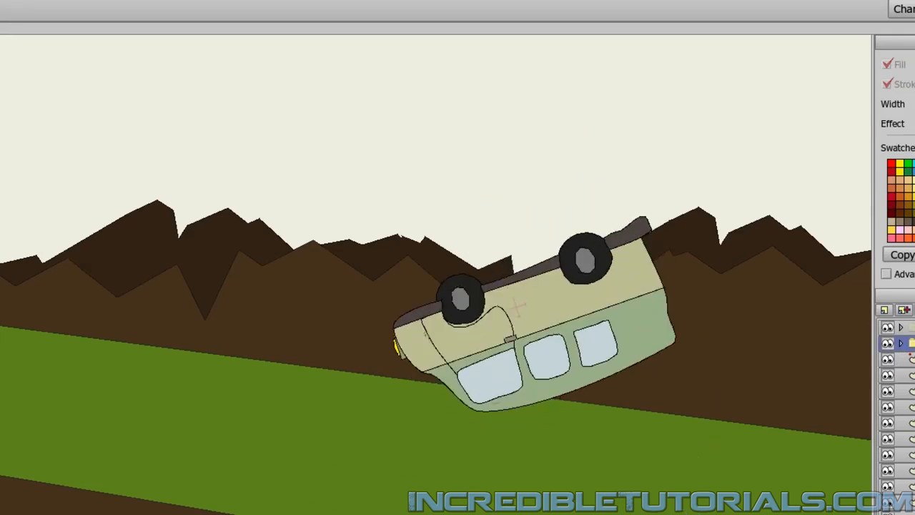
{"action": "key", "text": "t"}
{"action": "left_click_drag", "start_coordinate": [576, 358], "coordinate": [826, 433]}
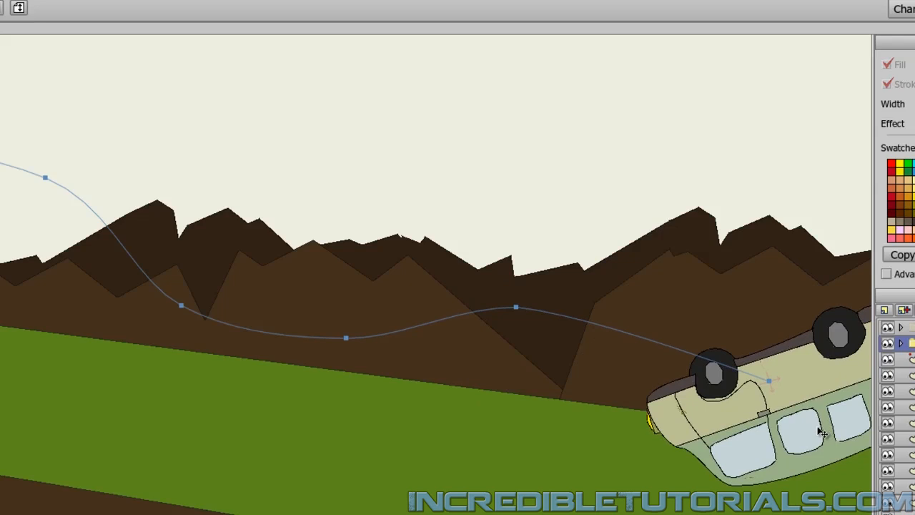
Scrub back from frame 75 to examine the van's tumble along its motion path
{"action": "key", "text": "Left"}
{"action": "key", "text": "Left"}
{"action": "key", "text": "Left"}
{"action": "key", "text": "Left"}
{"action": "key", "text": "Left"}
{"action": "key", "text": "Left"}
{"action": "key", "text": "Left"}
{"action": "key", "text": "Left"}
{"action": "key", "text": "Left"}
{"action": "key", "text": "Left"}
{"action": "key", "text": "Left"}
{"action": "key", "text": "Left"}
{"action": "key", "text": "Left"}
{"action": "key", "text": "Left"}
{"action": "key", "text": "Left"}
{"action": "key", "text": "Left"}
{"action": "key", "text": "Left"}
{"action": "key", "text": "Left"}
{"action": "key", "text": "Left"}
{"action": "key", "text": "Left"}
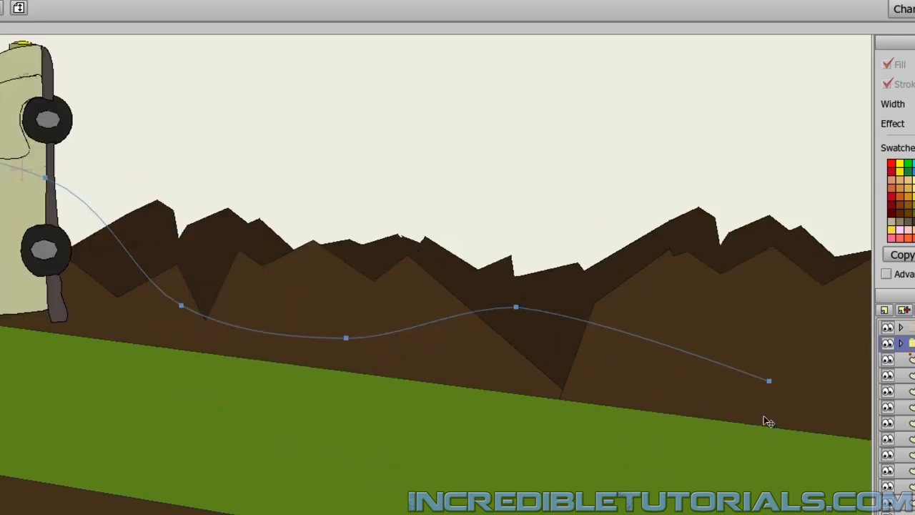
At frame 96, rotate the upside-down van clockwise so its front tilts upward, and move it farther right down the slope
{"action": "key", "text": "space"}
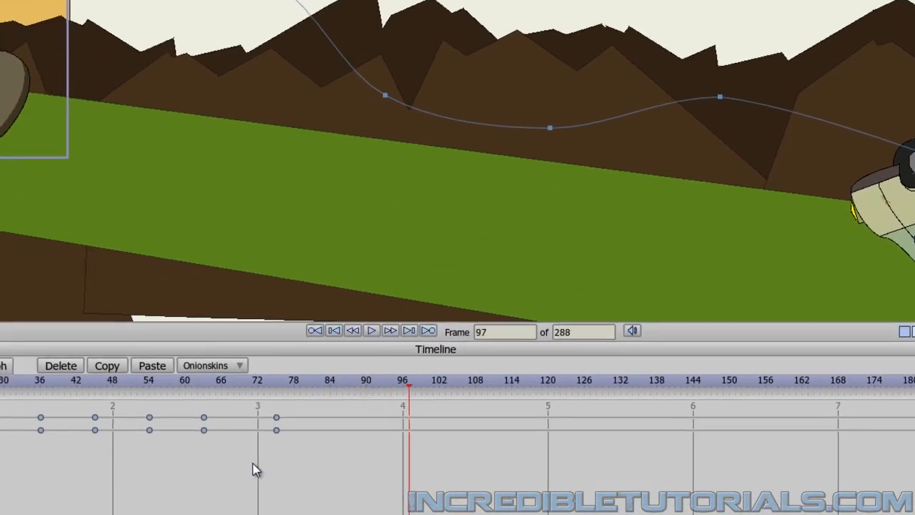
{"action": "key", "text": "space"}
{"action": "left_click_drag", "start_coordinate": [779, 38], "coordinate": [205, 0]}
{"action": "scroll", "coordinate": [458, 161], "scroll_direction": "up", "scroll_amount": 2}
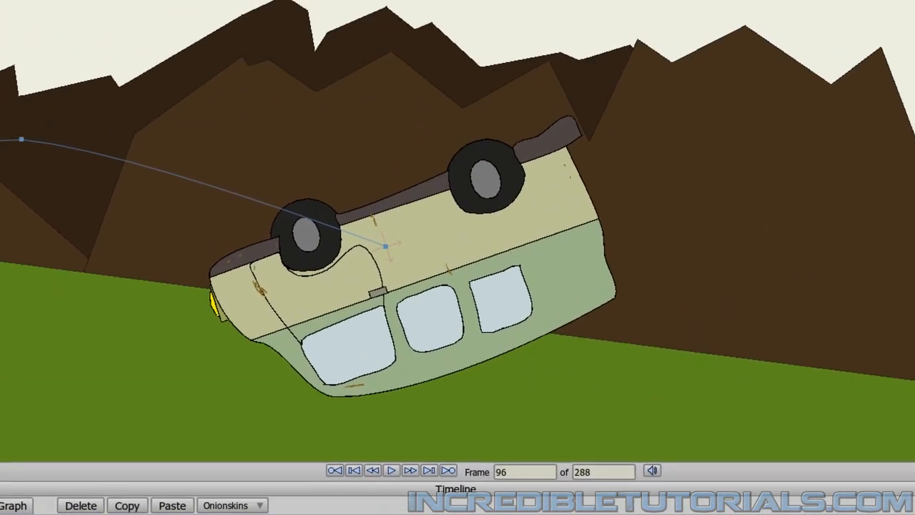
{"action": "key", "text": "3"}
{"action": "left_click_drag", "start_coordinate": [492, 292], "coordinate": [451, 397]}
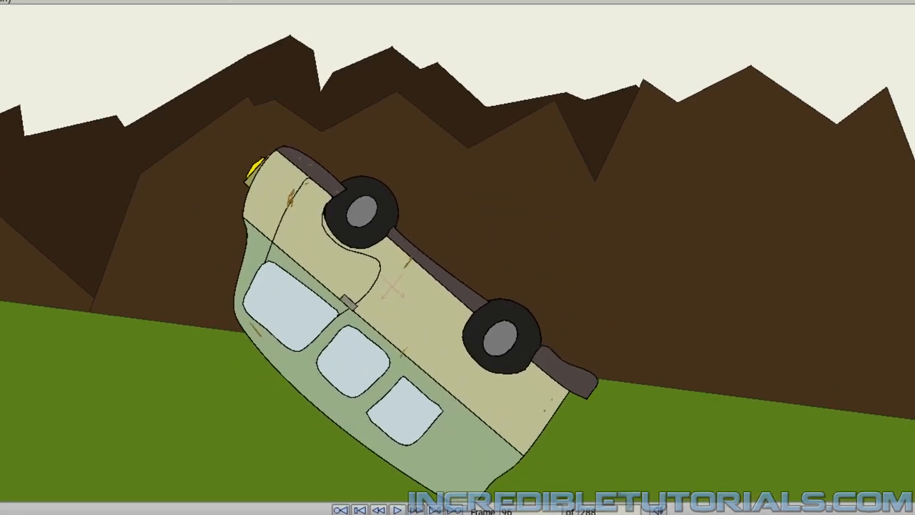
{"action": "key", "text": "1"}
{"action": "scroll", "coordinate": [188, 139], "scroll_direction": "down", "scroll_amount": 4}
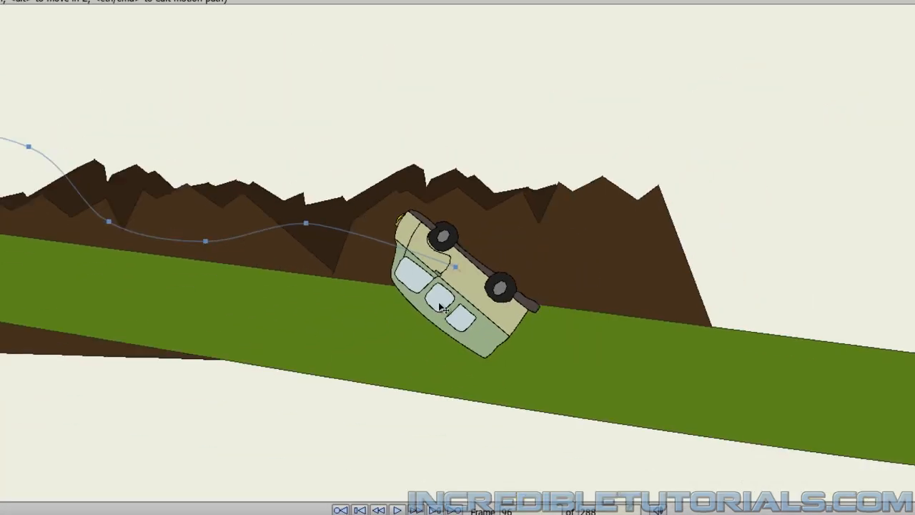
{"action": "left_click_drag", "start_coordinate": [441, 306], "coordinate": [682, 337]}
Scrub back and forth through the tumble from frame 96 to examine the van's rotation and path down the hill
{"action": "key", "text": "Left"}
{"action": "key", "text": "Left"}
{"action": "key", "text": "Left"}
{"action": "key", "text": "Left"}
{"action": "key", "text": "Left"}
{"action": "key", "text": "Left"}
{"action": "key", "text": "Left"}
{"action": "key", "text": "Left"}
{"action": "key", "text": "Left"}
{"action": "key", "text": "Left"}
{"action": "key", "text": "Left"}
{"action": "key", "text": "Left"}
{"action": "key", "text": "Left"}
{"action": "key", "text": "Left"}
{"action": "key", "text": "Left"}
{"action": "key", "text": "Left"}
{"action": "key", "text": "Left"}
{"action": "key", "text": "Left"}
{"action": "key", "text": "Left"}
{"action": "key", "text": "Left"}
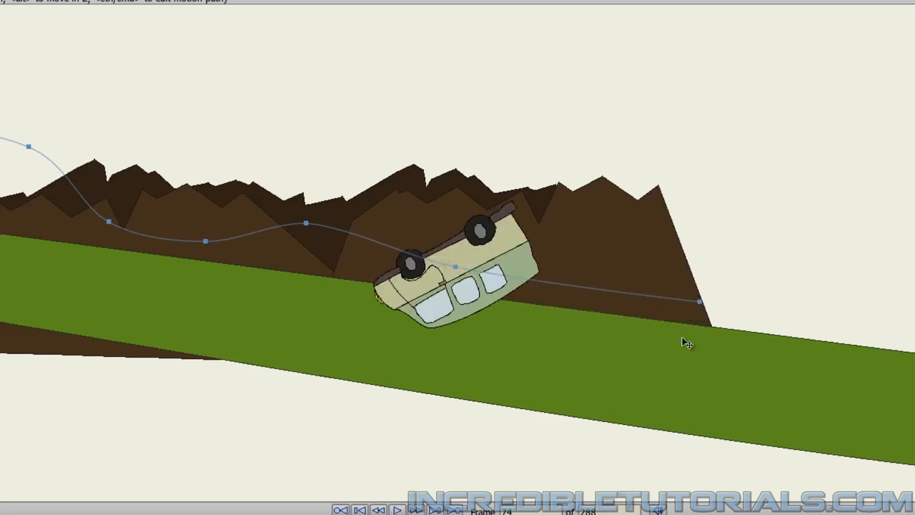
{"action": "key", "text": "Left"}
{"action": "key", "text": "Left"}
{"action": "key", "text": "Left"}
{"action": "key", "text": "Left"}
{"action": "key", "text": "Left"}
{"action": "key", "text": "Left"}
{"action": "key", "text": "Left"}
{"action": "key", "text": "Left"}
{"action": "key", "text": "Left"}
{"action": "key", "text": "Left"}
{"action": "key", "text": "Left"}
{"action": "key", "text": "Left"}
{"action": "key", "text": "Left"}
{"action": "key", "text": "Left"}
{"action": "key", "text": "Left"}
{"action": "key", "text": "Left"}
{"action": "key", "text": "Left"}
{"action": "key", "text": "Left"}
{"action": "key", "text": "Left"}
{"action": "key", "text": "Left"}
{"action": "key", "text": "Right"}
{"action": "key", "text": "Right"}
{"action": "key", "text": "Right"}
{"action": "key", "text": "Right"}
{"action": "key", "text": "Right"}
{"action": "key", "text": "Right"}
{"action": "key", "text": "Right"}
{"action": "key", "text": "Right"}
{"action": "key", "text": "Right"}
{"action": "key", "text": "Right"}
{"action": "key", "text": "Right"}
{"action": "key", "text": "Right"}
{"action": "key", "text": "Right"}
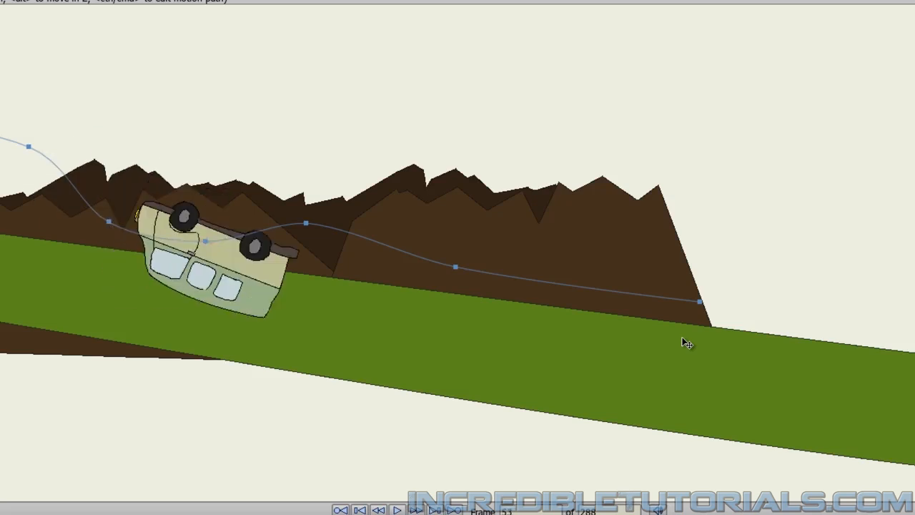
Scrub forward from frame 53 to frame 96 to examine the van's roll down the slope
{"action": "key", "text": "Right"}
{"action": "key", "text": "Right"}
{"action": "key", "text": "Right"}
{"action": "key", "text": "Right"}
{"action": "key", "text": "Right"}
{"action": "key", "text": "Right"}
{"action": "key", "text": "Right"}
{"action": "key", "text": "Right"}
{"action": "key", "text": "Right"}
{"action": "key", "text": "Right"}
{"action": "key", "text": "Right"}
{"action": "key", "text": "Right"}
{"action": "key", "text": "Right"}
{"action": "key", "text": "Right"}
{"action": "key", "text": "Right"}
{"action": "key", "text": "Right"}
{"action": "key", "text": "Right"}
{"action": "key", "text": "Right"}
{"action": "key", "text": "Right"}
{"action": "key", "text": "Right"}
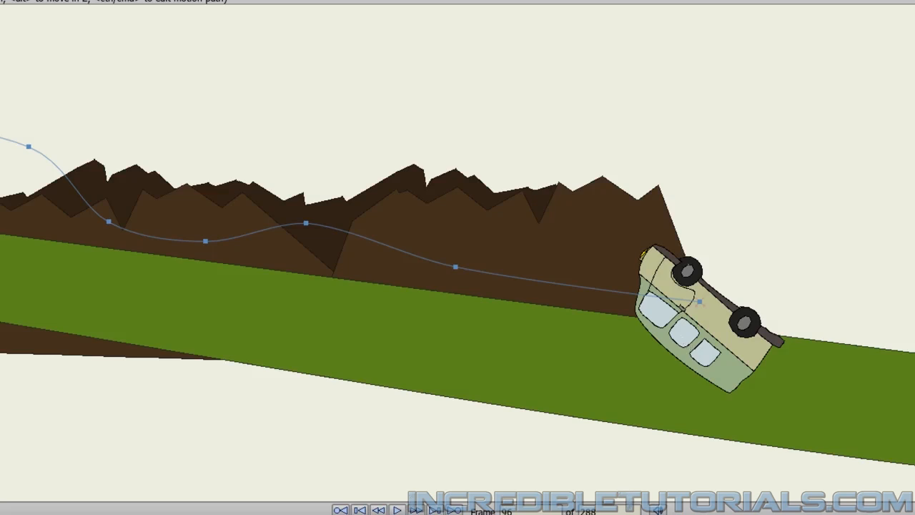
At frame 144, move the upside-down van farther right down the grassy slope
{"action": "key", "text": "Right"}
{"action": "key", "text": "Right"}
{"action": "key", "text": "Right"}
{"action": "key", "text": "Right"}
{"action": "key", "text": "Right"}
{"action": "key", "text": "Right"}
{"action": "key", "text": "Right"}
{"action": "key", "text": "Right"}
{"action": "key", "text": "Right"}
{"action": "key", "text": "Right"}
{"action": "key", "text": "Right"}
{"action": "key", "text": "Right"}
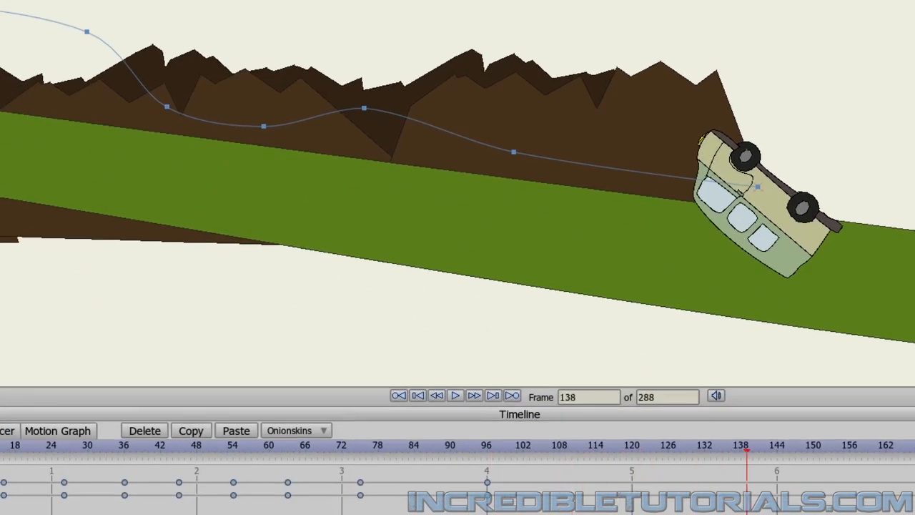
{"action": "scroll", "coordinate": [664, 218], "scroll_direction": "down", "scroll_amount": 3}
{"action": "left_click_drag", "start_coordinate": [724, 221], "coordinate": [458, 196]}
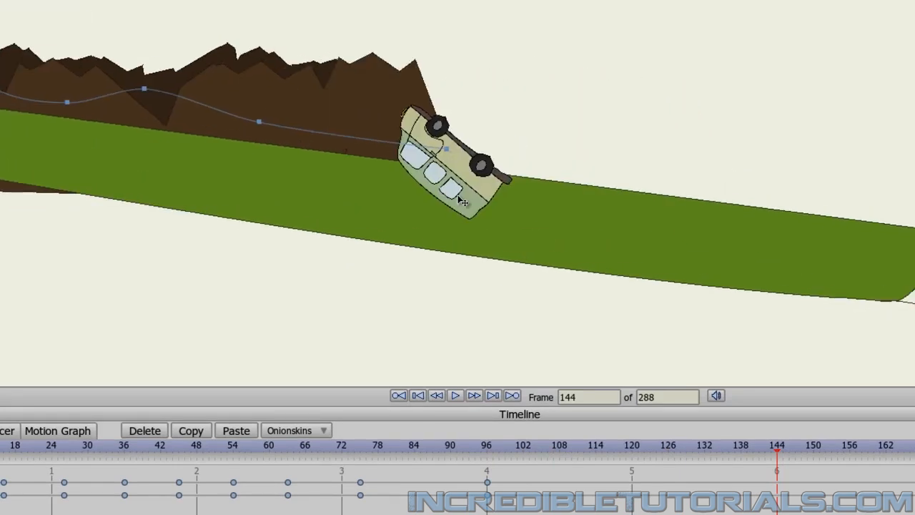
{"action": "left_click_drag", "start_coordinate": [423, 145], "coordinate": [698, 209]}
At frame 120, rotate the van clockwise to a steeper tilt and raise it slightly above the slope
{"action": "key", "text": "Left"}
{"action": "key", "text": "Left"}
{"action": "key", "text": "Left"}
{"action": "key", "text": "Left"}
{"action": "key", "text": "Left"}
{"action": "key", "text": "Left"}
{"action": "key", "text": "Left"}
{"action": "key", "text": "Left"}
{"action": "key", "text": "Left"}
{"action": "key", "text": "Left"}
{"action": "key", "text": "Left"}
{"action": "key", "text": "Left"}
{"action": "key", "text": "Left"}
{"action": "key", "text": "Left"}
{"action": "key", "text": "Left"}
{"action": "key", "text": "Left"}
{"action": "key", "text": "Left"}
{"action": "key", "text": "Left"}
{"action": "key", "text": "Left"}
{"action": "key", "text": "Left"}
{"action": "key", "text": "Left"}
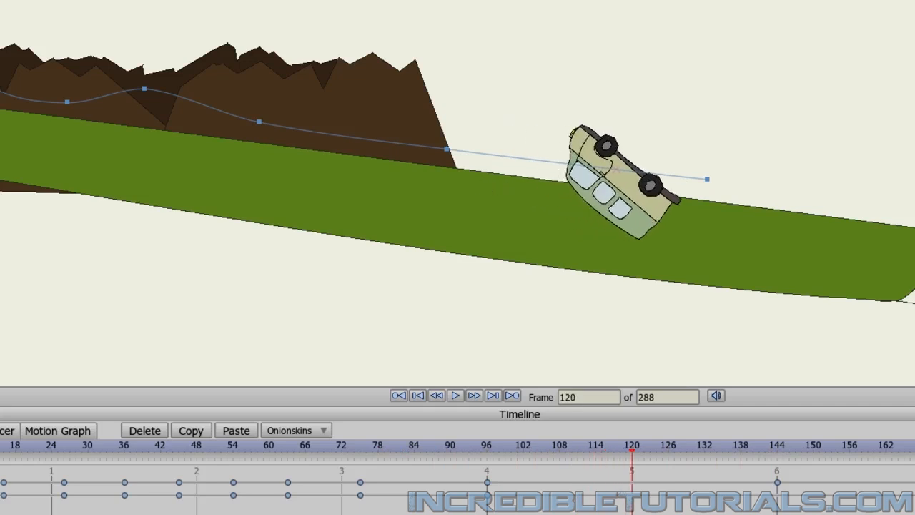
{"action": "key", "text": "3"}
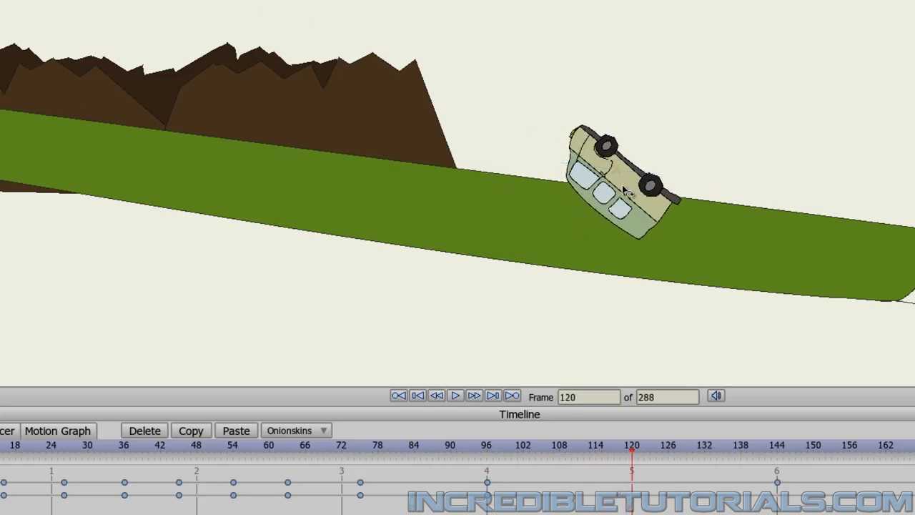
{"action": "left_click_drag", "start_coordinate": [624, 185], "coordinate": [619, 207]}
{"action": "key", "text": "1"}
Scrub back from frame 120 and briefly play the animation to examine the van's new tilt
{"action": "key", "text": "Left"}
{"action": "key", "text": "Left"}
{"action": "key", "text": "Left"}
{"action": "key", "text": "Left"}
{"action": "key", "text": "Left"}
{"action": "key", "text": "Left"}
{"action": "key", "text": "Left"}
{"action": "key", "text": "Left"}
{"action": "key", "text": "Left"}
{"action": "key", "text": "Left"}
{"action": "key", "text": "Left"}
{"action": "key", "text": "Left"}
{"action": "key", "text": "Left"}
{"action": "key", "text": "Left"}
{"action": "key", "text": "Left"}
{"action": "key", "text": "Left"}
{"action": "key", "text": "Left"}
{"action": "key", "text": "Left"}
{"action": "key", "text": "Left"}
{"action": "key", "text": "Left"}
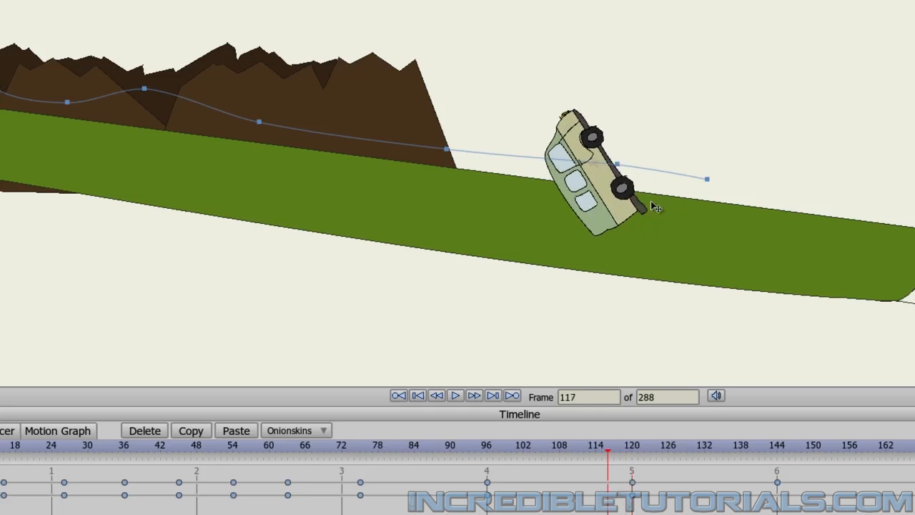
{"action": "key", "text": "space"}
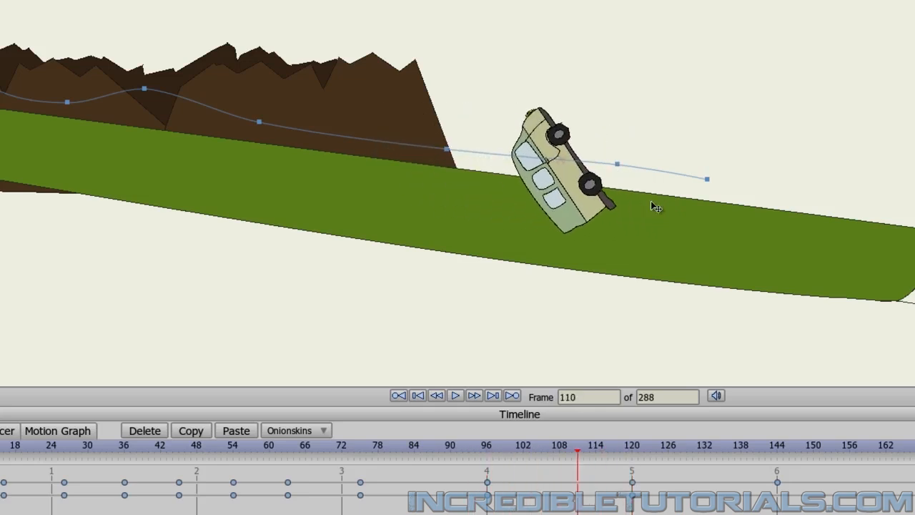
{"action": "key", "text": "space"}
At frame 144, rotate the van counterclockwise and shift it slightly left and down so its roof settles on the slope
{"action": "key", "text": "Left"}
{"action": "key", "text": "Left"}
{"action": "key", "text": "Left"}
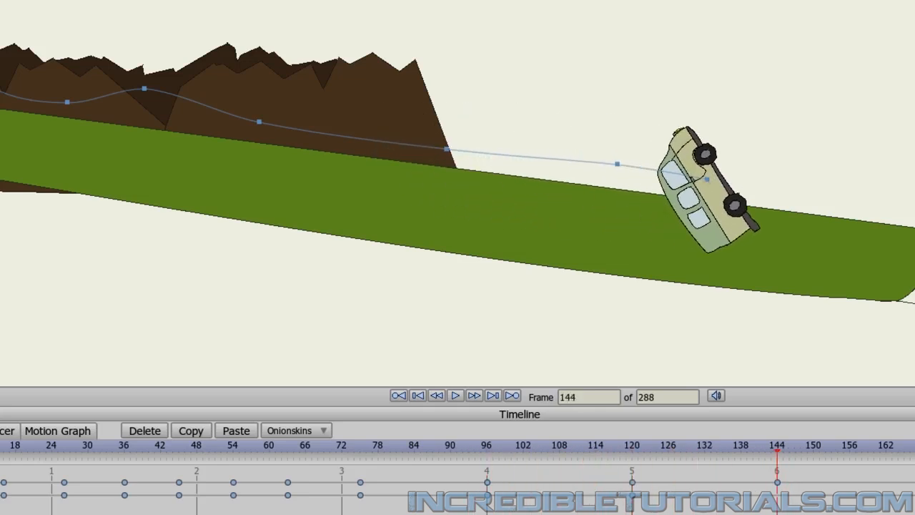
{"action": "key", "text": "3"}
{"action": "left_click_drag", "start_coordinate": [693, 219], "coordinate": [731, 237]}
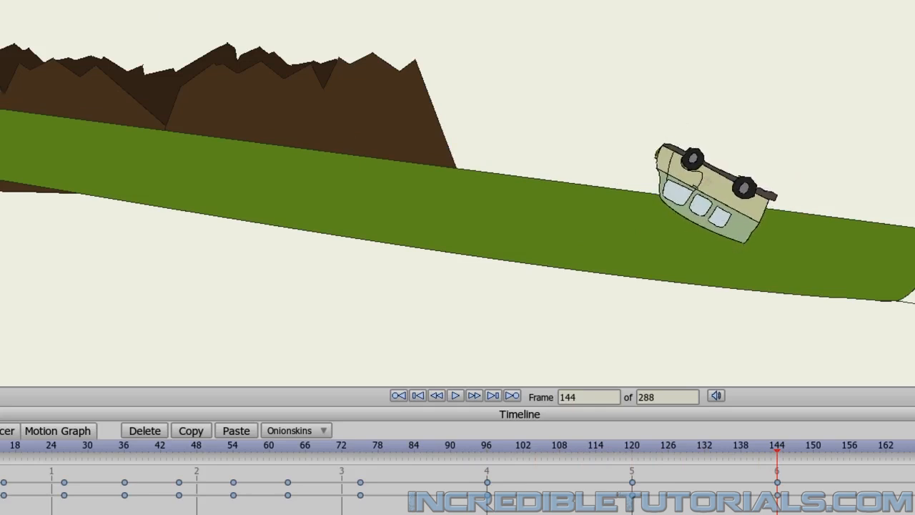
{"action": "key", "text": "1"}
Scrub back from frame 144 past frame 104 and forward again to examine how the van slides to rest
{"action": "key", "text": "Left"}
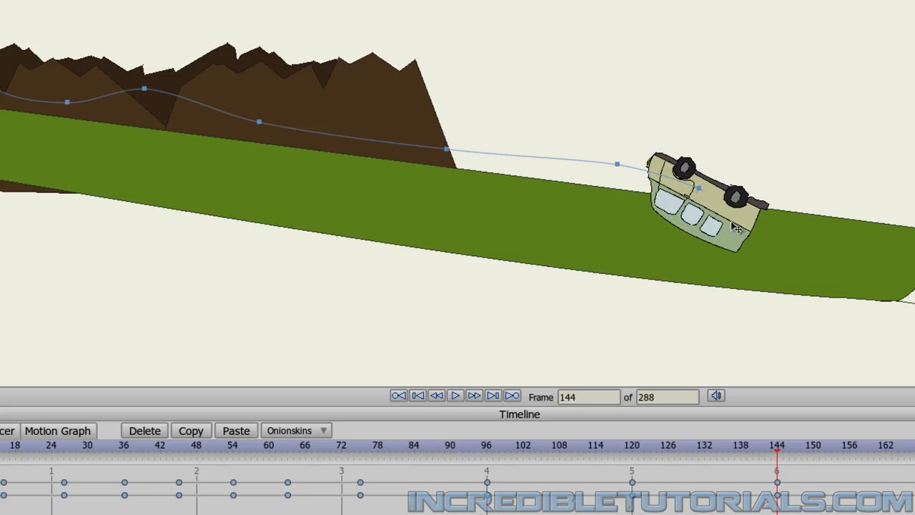
{"action": "key", "text": "Left"}
{"action": "key", "text": "Left"}
{"action": "key", "text": "Left"}
{"action": "key", "text": "Left"}
{"action": "key", "text": "Left"}
{"action": "key", "text": "Left"}
{"action": "key", "text": "Left"}
{"action": "key", "text": "Left"}
{"action": "key", "text": "Left"}
{"action": "key", "text": "Left"}
{"action": "key", "text": "Left"}
{"action": "key", "text": "Left"}
{"action": "key", "text": "Left"}
{"action": "key", "text": "Left"}
{"action": "key", "text": "Left"}
{"action": "key", "text": "Left"}
{"action": "key", "text": "Left"}
{"action": "key", "text": "Left"}
{"action": "key", "text": "Left"}
{"action": "key", "text": "Left"}
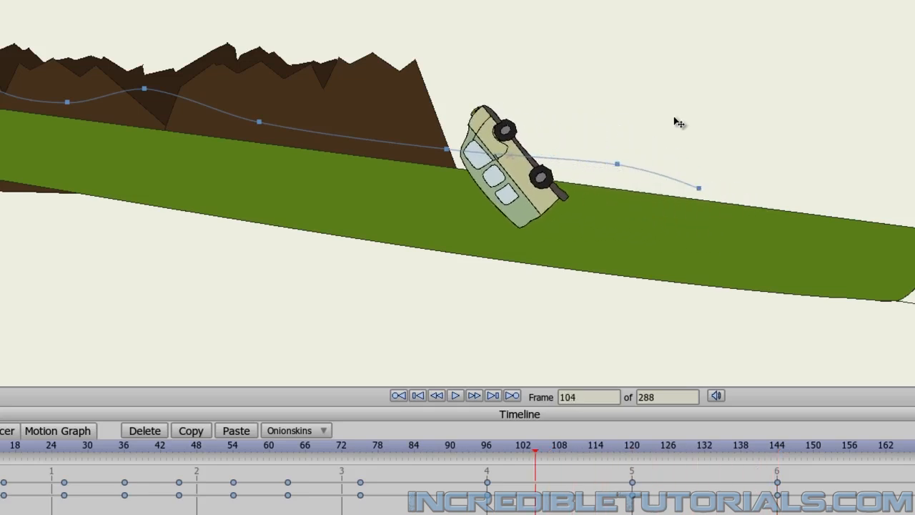
{"action": "key", "text": "Right"}
{"action": "key", "text": "Right"}
{"action": "key", "text": "Right"}
{"action": "key", "text": "Right"}
{"action": "key", "text": "Right"}
{"action": "key", "text": "Right"}
{"action": "key", "text": "Right"}
{"action": "key", "text": "Right"}
{"action": "key", "text": "Right"}
{"action": "key", "text": "Right"}
{"action": "key", "text": "Right"}
{"action": "key", "text": "Right"}
{"action": "key", "text": "Right"}
{"action": "key", "text": "Right"}
{"action": "key", "text": "Right"}
{"action": "key", "text": "Right"}
{"action": "key", "text": "Right"}
{"action": "key", "text": "Right"}
{"action": "key", "text": "Right"}
{"action": "key", "text": "Right"}
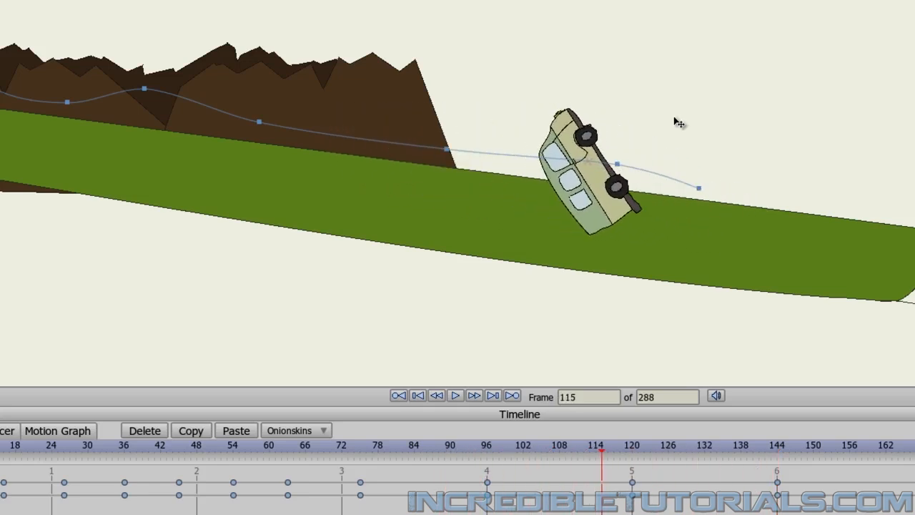
{"action": "key", "text": "Right"}
{"action": "key", "text": "Right"}
{"action": "key", "text": "Right"}
{"action": "key", "text": "Right"}
{"action": "key", "text": "Right"}
{"action": "key", "text": "Right"}
{"action": "key", "text": "Right"}
{"action": "key", "text": "Right"}
{"action": "key", "text": "Right"}
{"action": "key", "text": "Right"}
{"action": "key", "text": "Right"}
{"action": "key", "text": "Right"}
{"action": "key", "text": "Right"}
{"action": "key", "text": "Right"}
{"action": "key", "text": "Right"}
{"action": "key", "text": "Right"}
{"action": "key", "text": "Right"}
{"action": "key", "text": "Right"}
{"action": "key", "text": "Right"}
{"action": "key", "text": "Right"}
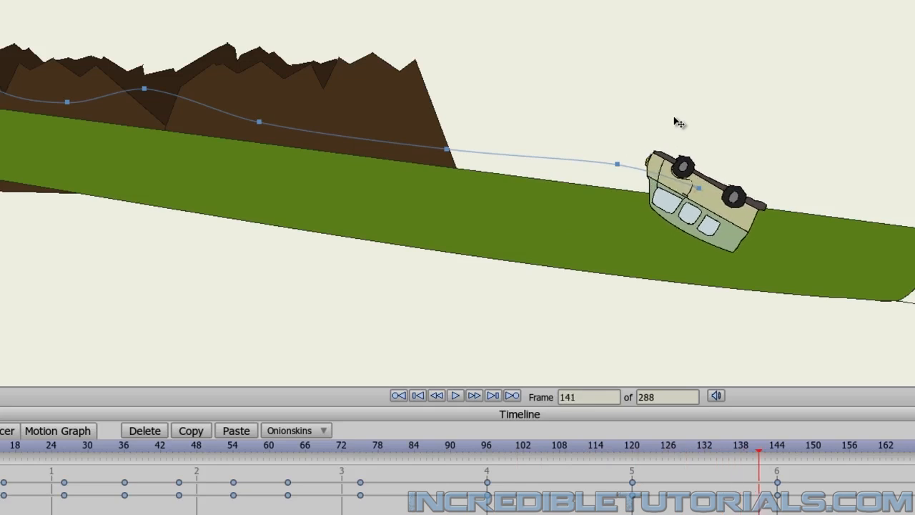
{"action": "key", "text": "Right"}
{"action": "key", "text": "Right"}
{"action": "key", "text": "Right"}
{"action": "key", "text": "Right"}
{"action": "key", "text": "Right"}
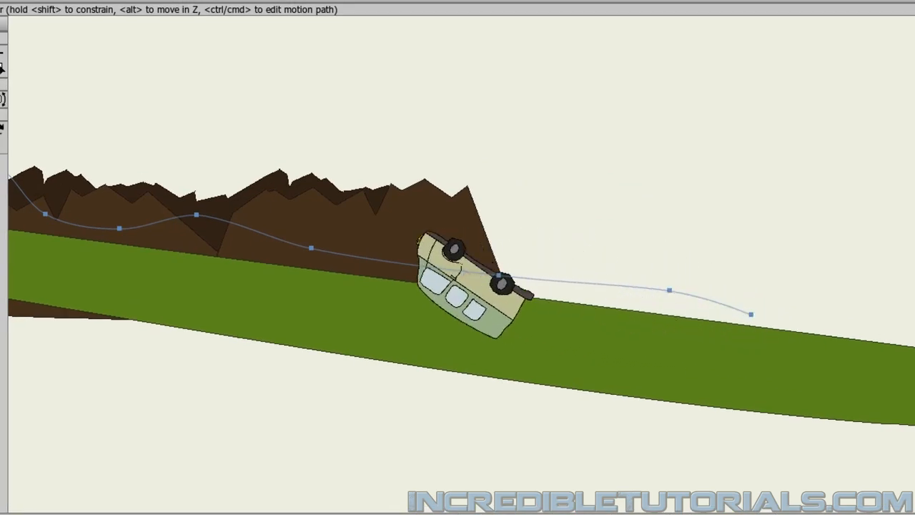
Scrub the animation back to the first frame to examine the van's tumble and its hit against the boulder
{"action": "left_click_drag", "start_coordinate": [90, 399], "coordinate": [647, 493]}
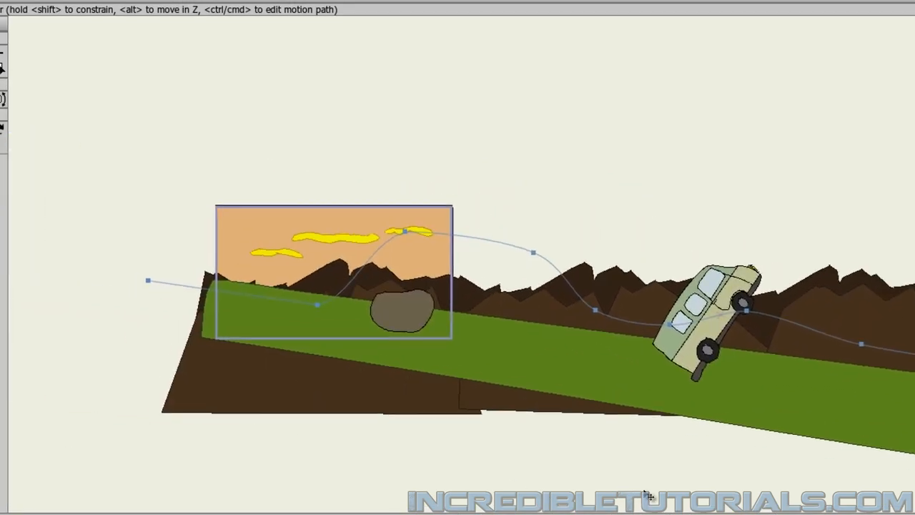
{"action": "key", "text": "Left"}
{"action": "key", "text": "Left"}
{"action": "key", "text": "Left"}
{"action": "key", "text": "Left"}
{"action": "key", "text": "Left"}
{"action": "key", "text": "Left"}
{"action": "key", "text": "Left"}
{"action": "key", "text": "Left"}
{"action": "key", "text": "Left"}
{"action": "key", "text": "Left"}
{"action": "key", "text": "Left"}
{"action": "key", "text": "Left"}
{"action": "key", "text": "Left"}
{"action": "key", "text": "Left"}
{"action": "key", "text": "Left"}
{"action": "key", "text": "Left"}
{"action": "key", "text": "Left"}
{"action": "key", "text": "Left"}
{"action": "key", "text": "Left"}
{"action": "key", "text": "Left"}
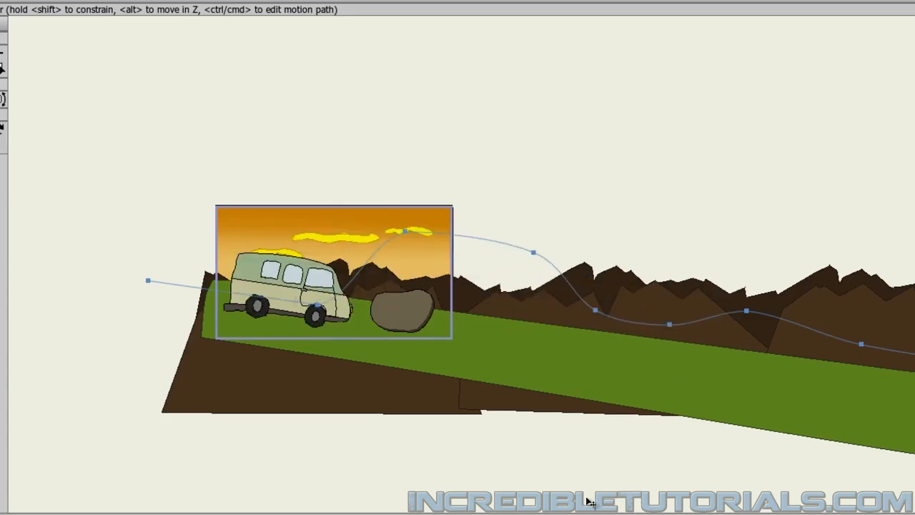
{"action": "key", "text": "Left"}
{"action": "key", "text": "Left"}
{"action": "key", "text": "Left"}
{"action": "key", "text": "Left"}
{"action": "key", "text": "Left"}
{"action": "key", "text": "Left"}
{"action": "key", "text": "Left"}
{"action": "key", "text": "Left"}
{"action": "key", "text": "Left"}
{"action": "key", "text": "Left"}
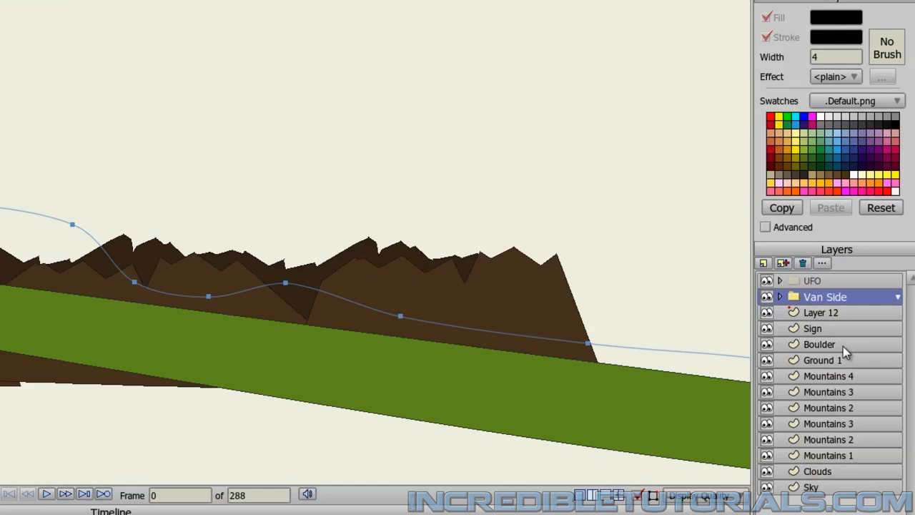
On the Boulder layer, set translation and rotation keyframes at frame 16, where the van touches the boulder
{"action": "left_click", "coordinate": [822, 344]}
{"action": "scroll", "coordinate": [375, 243], "scroll_direction": "up", "scroll_amount": 5}
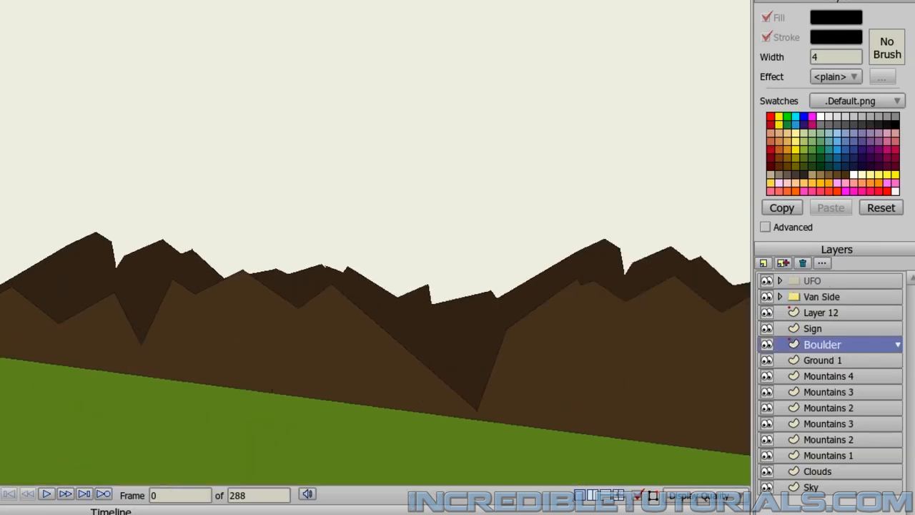
{"action": "scroll", "coordinate": [375, 243], "scroll_direction": "down", "scroll_amount": 1}
{"action": "left_click_drag", "start_coordinate": [4, 285], "coordinate": [417, 329]}
{"action": "scroll", "coordinate": [292, 321], "scroll_direction": "up", "scroll_amount": 1}
{"action": "left_click_drag", "start_coordinate": [292, 321], "coordinate": [205, 249]}
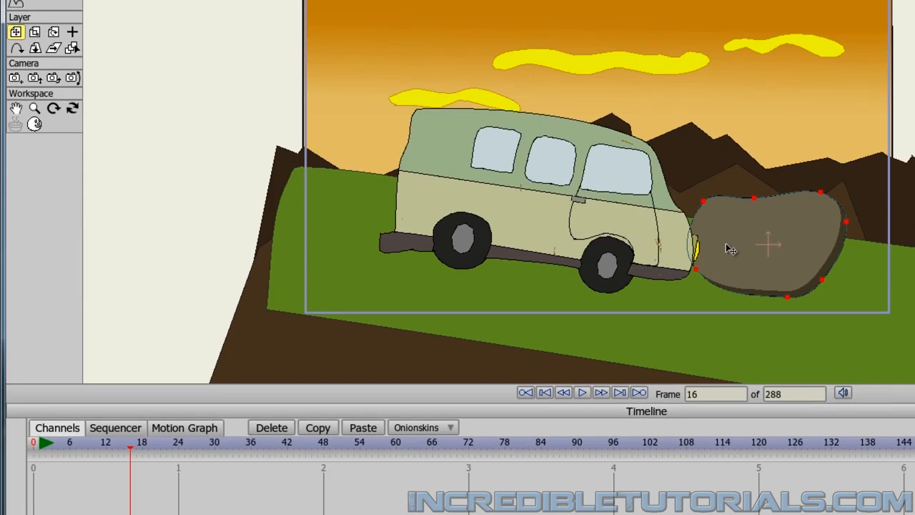
{"action": "left_click", "coordinate": [726, 243]}
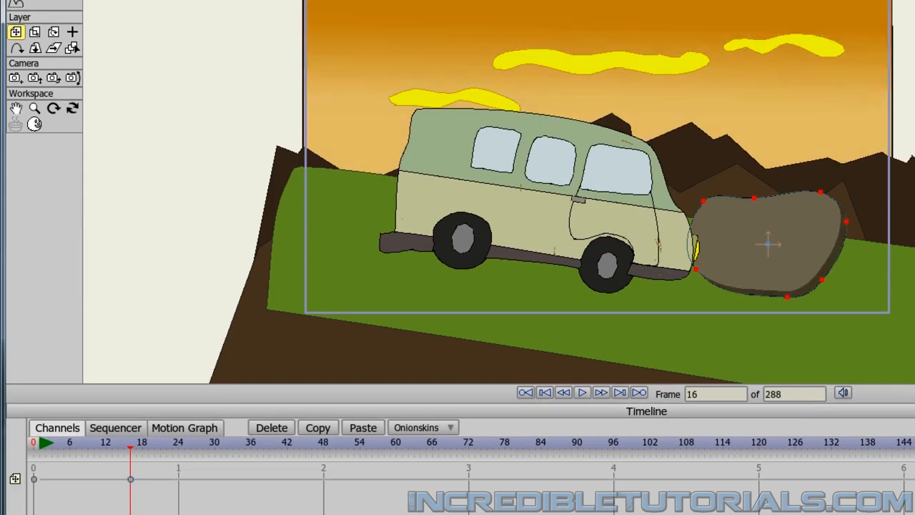
{"action": "left_click", "coordinate": [53, 31]}
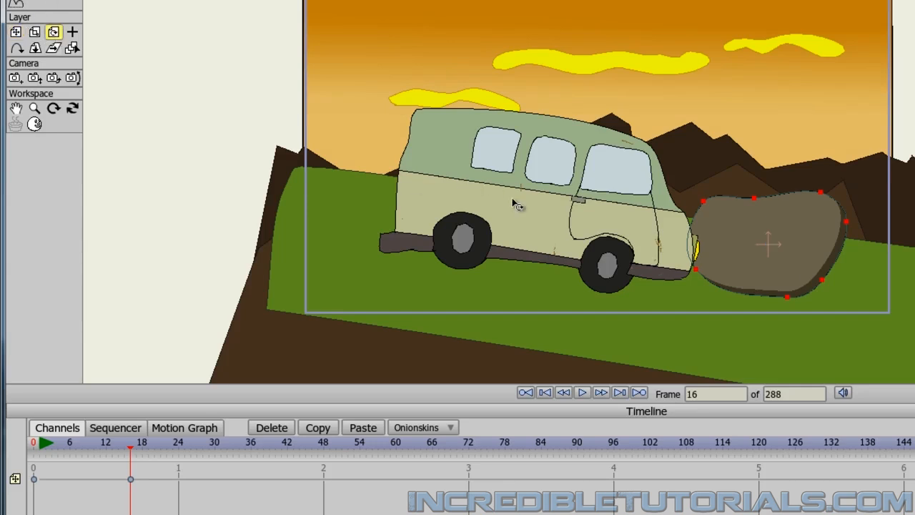
{"action": "left_click", "coordinate": [771, 261]}
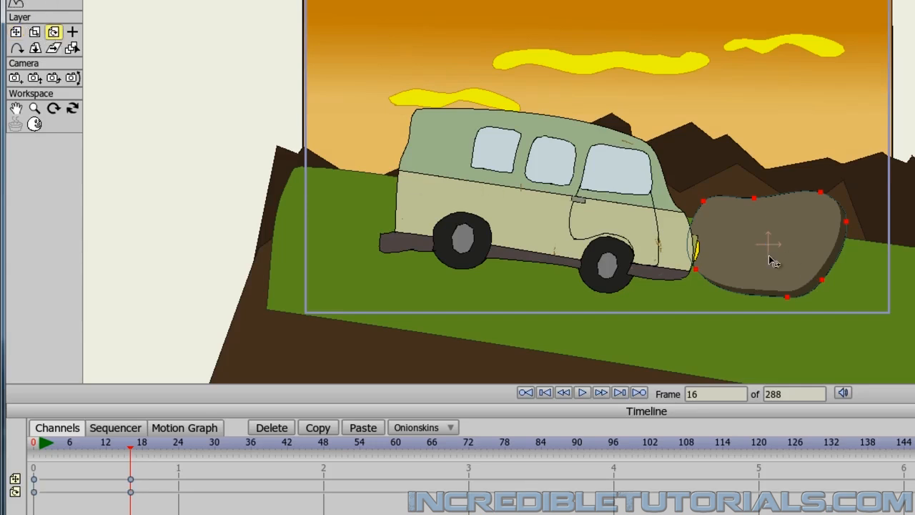
At frame 48, rotate the boulder clockwise and move it downhill along the slope, just past the camera frame
{"action": "key", "text": "Right"}
{"action": "key", "text": "Right"}
{"action": "key", "text": "Right"}
{"action": "key", "text": "Right"}
{"action": "key", "text": "Right"}
{"action": "key", "text": "Right"}
{"action": "key", "text": "Right"}
{"action": "key", "text": "Right"}
{"action": "key", "text": "Right"}
{"action": "key", "text": "Right"}
{"action": "key", "text": "Right"}
{"action": "key", "text": "Right"}
{"action": "key", "text": "Right"}
{"action": "key", "text": "Right"}
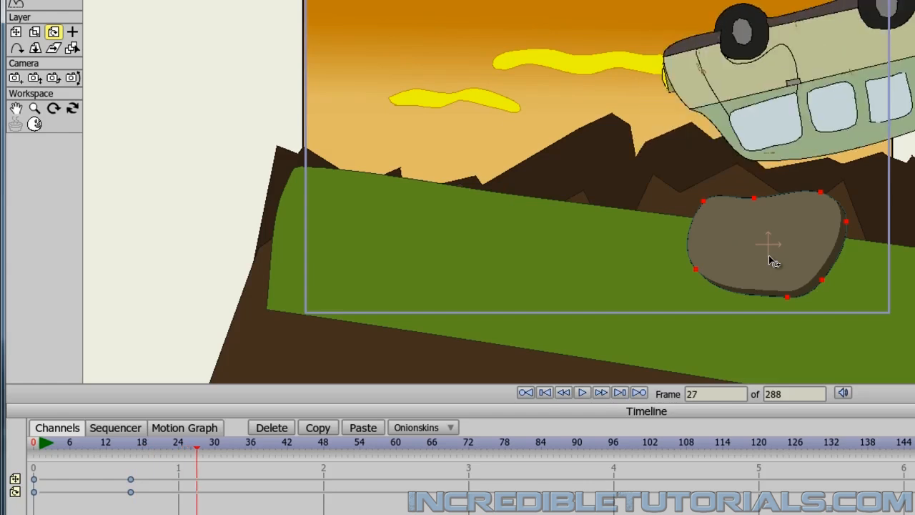
{"action": "key", "text": "Right"}
{"action": "key", "text": "Right"}
{"action": "key", "text": "Right"}
{"action": "key", "text": "Right"}
{"action": "key", "text": "Right"}
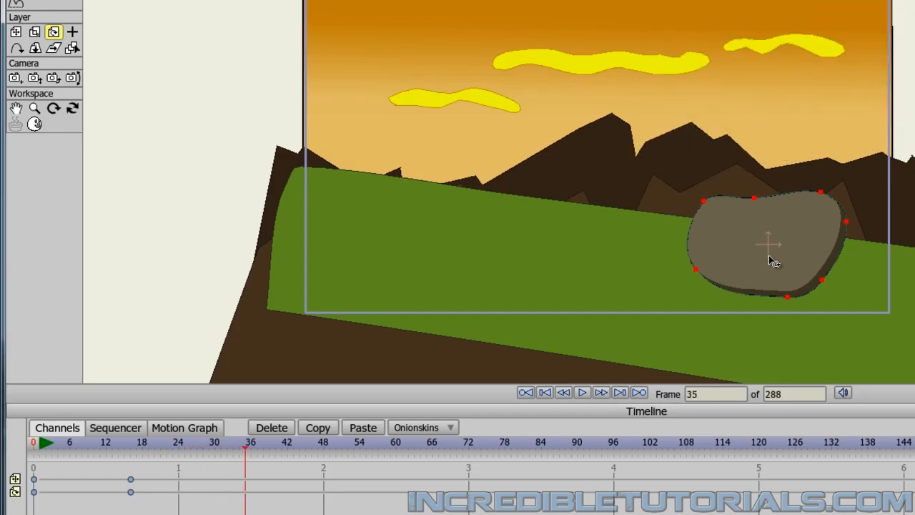
{"action": "key", "text": "Right"}
{"action": "key", "text": "Right"}
{"action": "key", "text": "Right"}
{"action": "key", "text": "Right"}
{"action": "key", "text": "Right"}
{"action": "key", "text": "Right"}
{"action": "key", "text": "Right"}
{"action": "key", "text": "Right"}
{"action": "key", "text": "Right"}
{"action": "key", "text": "Right"}
{"action": "key", "text": "Right"}
{"action": "key", "text": "Right"}
{"action": "key", "text": "Right"}
{"action": "left_click_drag", "start_coordinate": [796, 265], "coordinate": [914, 248]}
{"action": "key", "text": "m"}
Scrub back from frame 48 to frame 12 and forward again to examine how the boulder rolls after the impact
{"action": "key", "text": "Left"}
{"action": "key", "text": "Left"}
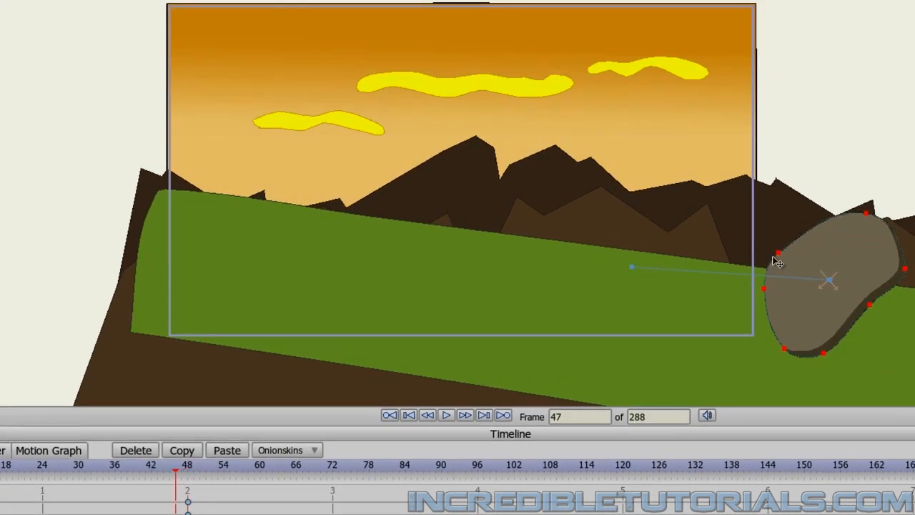
{"action": "key", "text": "Left"}
{"action": "key", "text": "Left"}
{"action": "key", "text": "Left"}
{"action": "key", "text": "Left"}
{"action": "key", "text": "Left"}
{"action": "key", "text": "Left"}
{"action": "key", "text": "Left"}
{"action": "key", "text": "Left"}
{"action": "key", "text": "Left"}
{"action": "key", "text": "Left"}
{"action": "key", "text": "Left"}
{"action": "key", "text": "Left"}
{"action": "key", "text": "Left"}
{"action": "key", "text": "Left"}
{"action": "key", "text": "Left"}
{"action": "key", "text": "Left"}
{"action": "key", "text": "Left"}
{"action": "key", "text": "Left"}
{"action": "key", "text": "Left"}
{"action": "key", "text": "Left"}
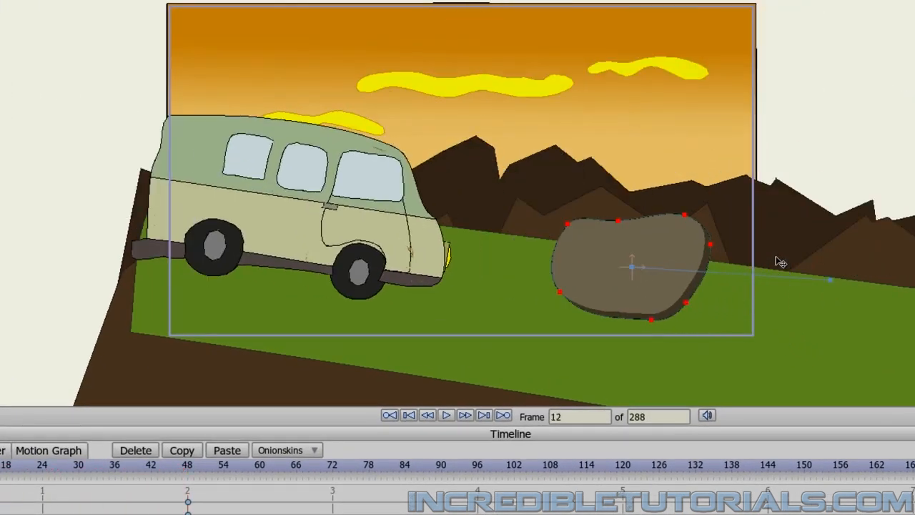
{"action": "key", "text": "Right"}
{"action": "key", "text": "Right"}
{"action": "key", "text": "Right"}
{"action": "key", "text": "Right"}
{"action": "key", "text": "Right"}
{"action": "key", "text": "Right"}
{"action": "key", "text": "Right"}
{"action": "key", "text": "Right"}
{"action": "key", "text": "Right"}
{"action": "key", "text": "Right"}
{"action": "key", "text": "Right"}
{"action": "key", "text": "Right"}
{"action": "key", "text": "Right"}
{"action": "key", "text": "Right"}
{"action": "key", "text": "Right"}
{"action": "key", "text": "Right"}
{"action": "key", "text": "Right"}
{"action": "key", "text": "Right"}
{"action": "key", "text": "Right"}
{"action": "key", "text": "Right"}
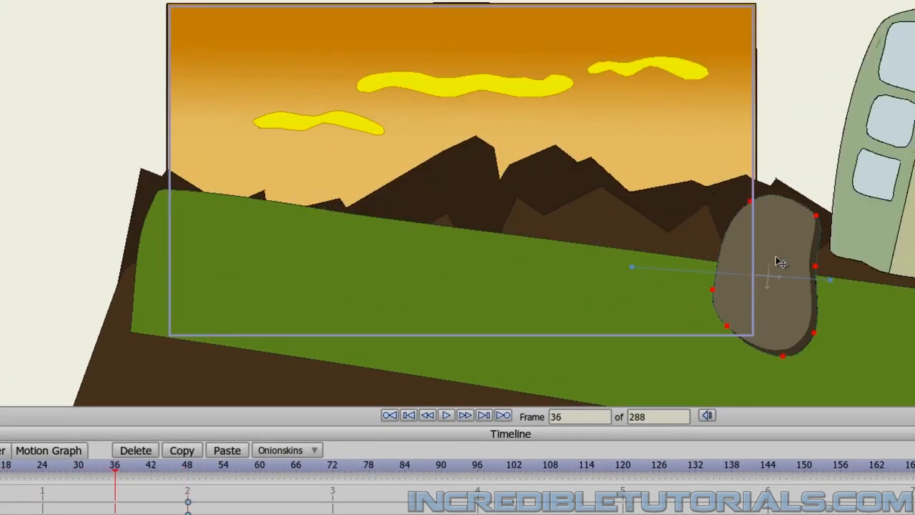
{"action": "key", "text": "Right"}
{"action": "key", "text": "Right"}
{"action": "key", "text": "Right"}
{"action": "key", "text": "Right"}
{"action": "key", "text": "Right"}
{"action": "key", "text": "Right"}
{"action": "key", "text": "Right"}
{"action": "key", "text": "Right"}
{"action": "key", "text": "Right"}
{"action": "key", "text": "Right"}
{"action": "key", "text": "Right"}
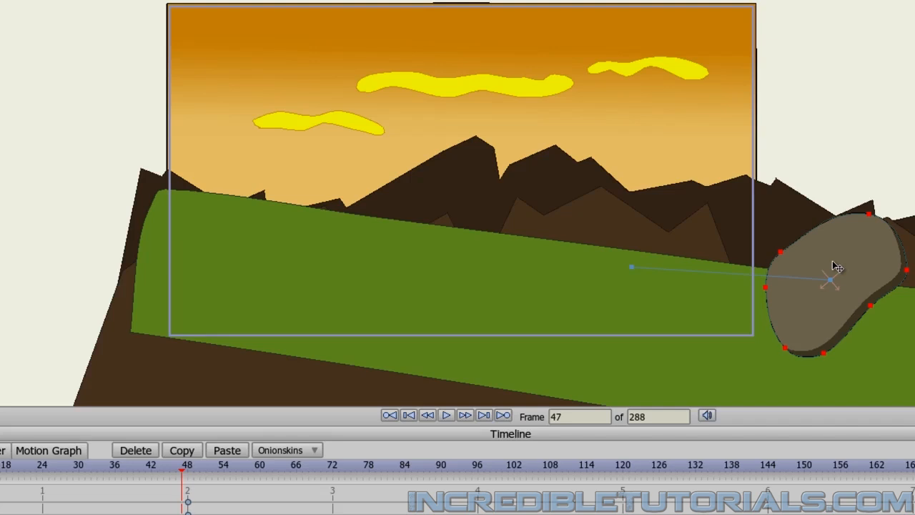
Scrub back from frame 47 to frame 22 to examine the boulder's roll against the flipping van
{"action": "key", "text": "Left"}
{"action": "key", "text": "Left"}
{"action": "key", "text": "Left"}
{"action": "key", "text": "Left"}
{"action": "key", "text": "Left"}
{"action": "key", "text": "Left"}
{"action": "key", "text": "Left"}
{"action": "key", "text": "Left"}
{"action": "key", "text": "Left"}
{"action": "key", "text": "Left"}
{"action": "key", "text": "Left"}
{"action": "key", "text": "Left"}
{"action": "key", "text": "Left"}
{"action": "key", "text": "Left"}
{"action": "key", "text": "Left"}
{"action": "key", "text": "Left"}
{"action": "key", "text": "Left"}
{"action": "key", "text": "Left"}
{"action": "key", "text": "Left"}
{"action": "key", "text": "Left"}
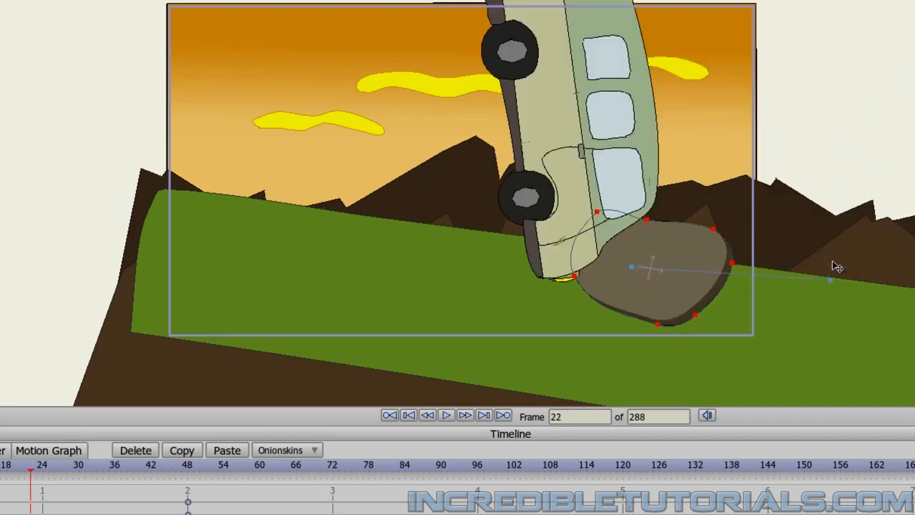
Scrub back from frame 22 to the start of the shot to examine the boulder and van before the impact
{"action": "key", "text": "Left"}
{"action": "key", "text": "Left"}
{"action": "key", "text": "Left"}
{"action": "key", "text": "Left"}
{"action": "key", "text": "Left"}
{"action": "key", "text": "Left"}
{"action": "key", "text": "Left"}
{"action": "key", "text": "Left"}
{"action": "key", "text": "Left"}
{"action": "key", "text": "Left"}
{"action": "key", "text": "Left"}
{"action": "key", "text": "Left"}
{"action": "key", "text": "Left"}
{"action": "key", "text": "Left"}
{"action": "key", "text": "Left"}
{"action": "key", "text": "Left"}
{"action": "key", "text": "Left"}
{"action": "key", "text": "Left"}
{"action": "key", "text": "Left"}
{"action": "key", "text": "Left"}
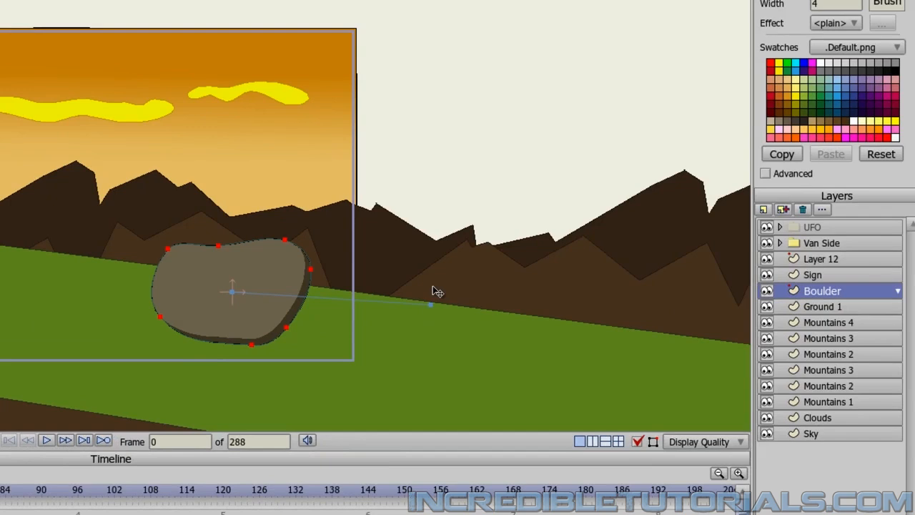
At frame 0, add a vector layer above the Boulder layer and name it Dust 1
{"action": "left_click", "coordinate": [763, 211]}
{"action": "left_click", "coordinate": [766, 224]}
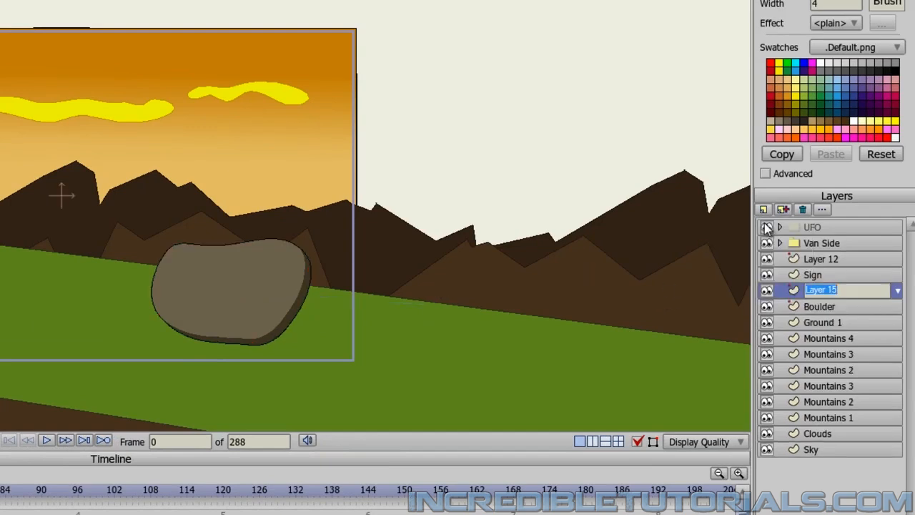
{"action": "type", "text": "Dust 1"}
{"action": "key", "text": "Return"}
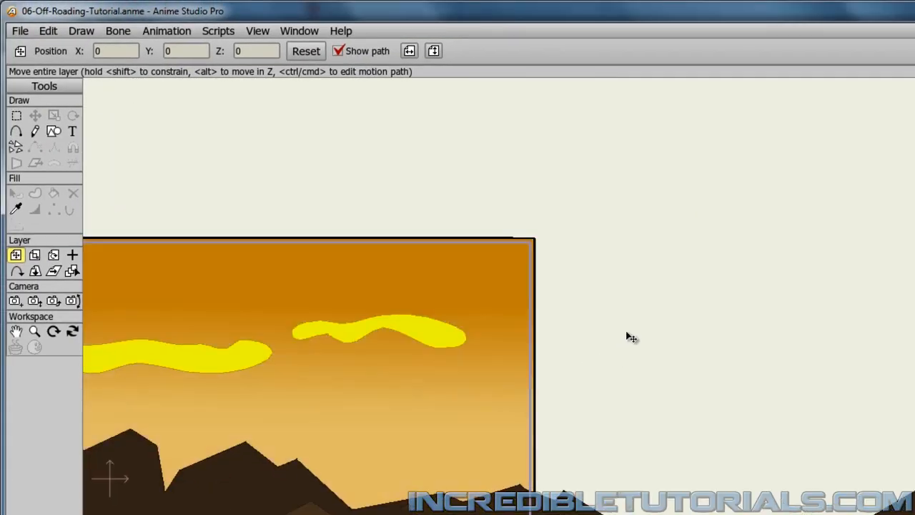
Set the default stroke colour for new shapes to a dusty brown, 9F8D3B
{"action": "scroll", "coordinate": [627, 331], "scroll_direction": "up", "scroll_amount": 1}
{"action": "left_click_drag", "start_coordinate": [643, 340], "coordinate": [629, 300]}
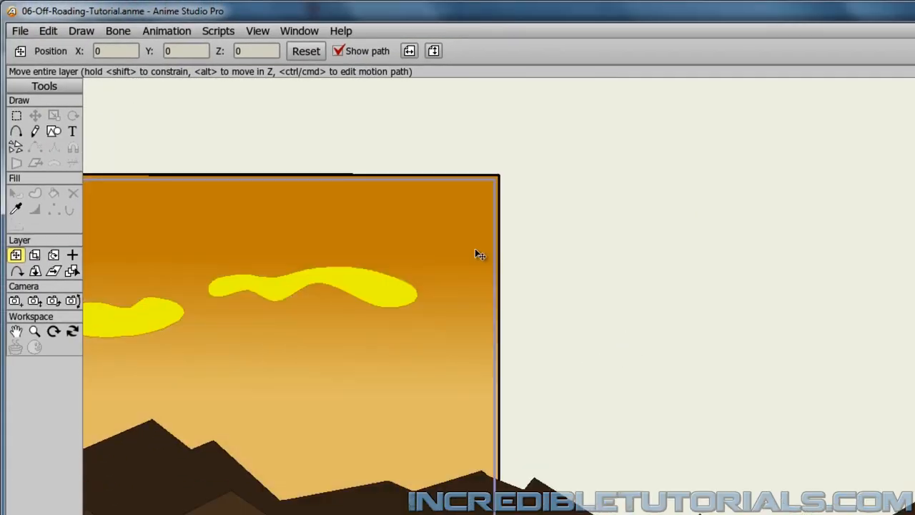
{"action": "left_click", "coordinate": [15, 132]}
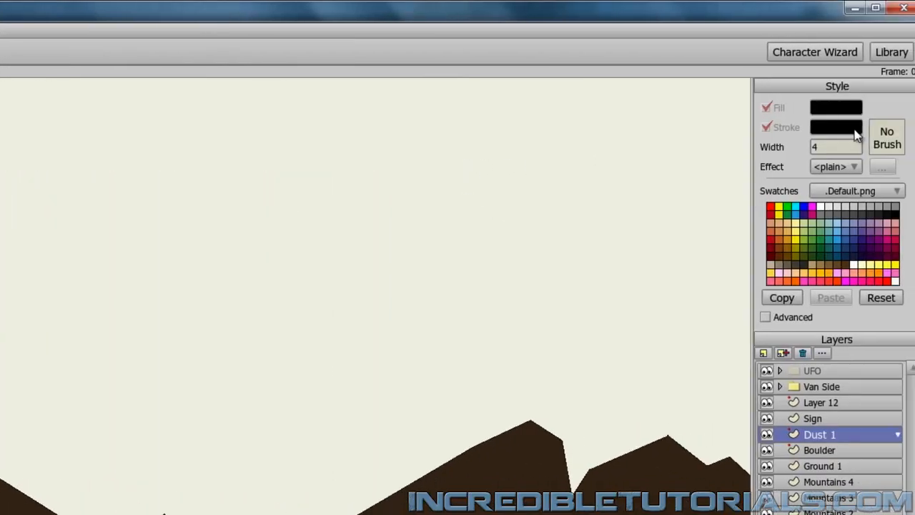
{"action": "left_click", "coordinate": [855, 131]}
{"action": "left_click_drag", "start_coordinate": [249, 479], "coordinate": [241, 464]}
{"action": "left_click_drag", "start_coordinate": [145, 423], "coordinate": [121, 417]}
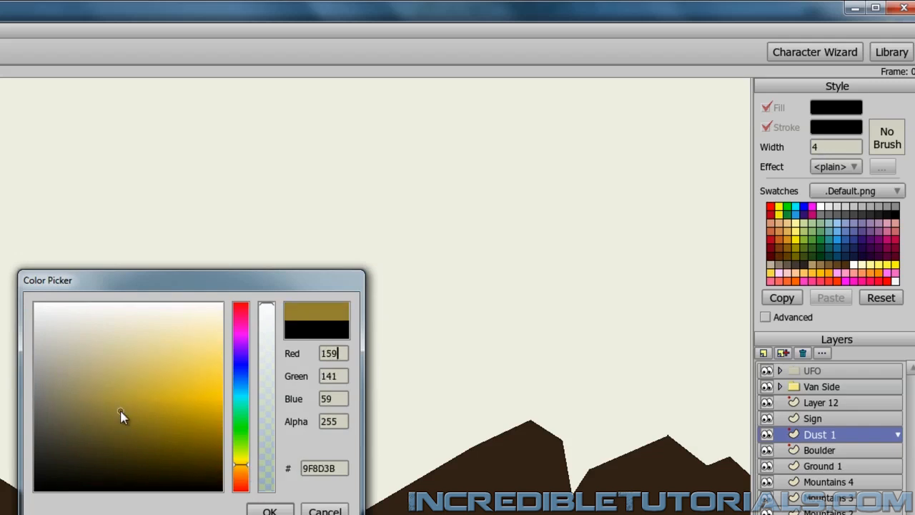
{"action": "left_click", "coordinate": [268, 510]}
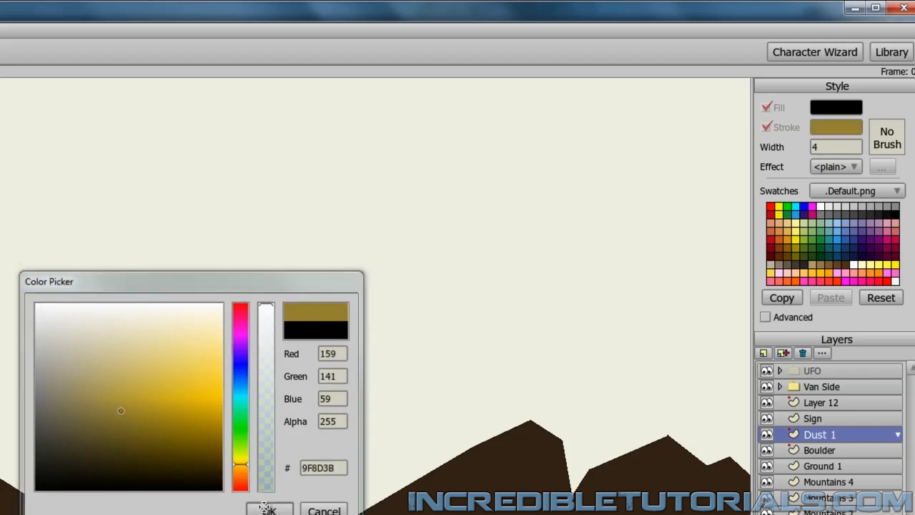
Set the default fill colour for new shapes to a light beige, C7C0A7
{"action": "left_click", "coordinate": [829, 109]}
{"action": "left_click_drag", "start_coordinate": [243, 476], "coordinate": [244, 466]}
{"action": "left_click_drag", "start_coordinate": [171, 383], "coordinate": [76, 355]}
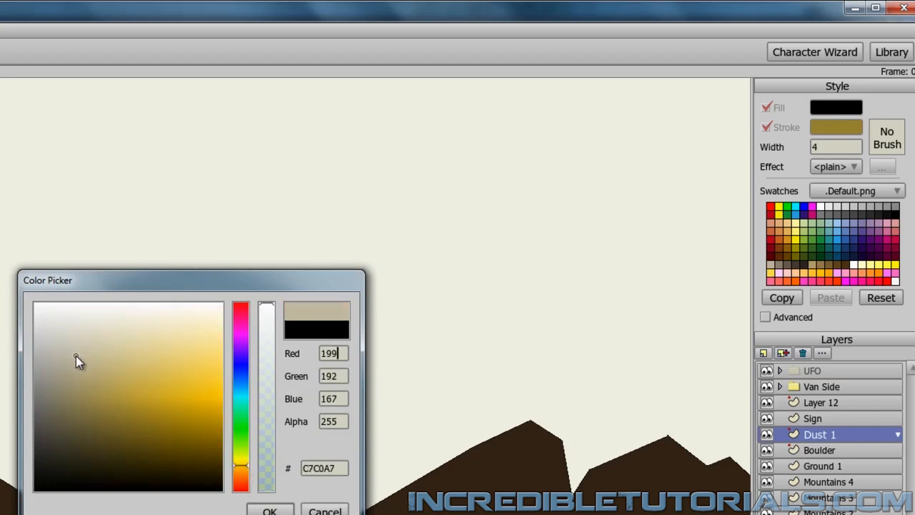
{"action": "left_click", "coordinate": [279, 512]}
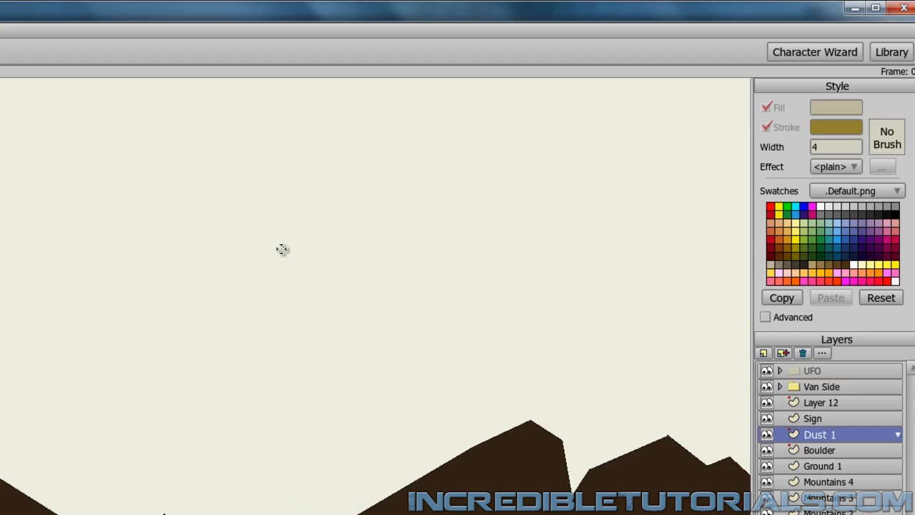
Draw a closed, lobed dust cloud with inner curl lines in the empty area beyond the camera frame on Dust 1, and fill it
{"action": "mouse_move", "coordinate": [248, 263]}
{"action": "left_mouse_down"}
{"action": "mouse_move", "coordinate": [205, 254]}
{"action": "mouse_move", "coordinate": [188, 276]}
{"action": "mouse_move", "coordinate": [205, 298]}
{"action": "mouse_move", "coordinate": [180, 292]}
{"action": "mouse_move", "coordinate": [174, 306]}
{"action": "mouse_move", "coordinate": [191, 322]}
{"action": "mouse_move", "coordinate": [219, 324]}
{"action": "mouse_move", "coordinate": [205, 328]}
{"action": "mouse_move", "coordinate": [205, 343]}
{"action": "mouse_move", "coordinate": [251, 351]}
{"action": "mouse_move", "coordinate": [264, 343]}
{"action": "mouse_move", "coordinate": [298, 356]}
{"action": "mouse_move", "coordinate": [315, 346]}
{"action": "mouse_move", "coordinate": [308, 315]}
{"action": "mouse_move", "coordinate": [325, 287]}
{"action": "mouse_move", "coordinate": [304, 269]}
{"action": "mouse_move", "coordinate": [284, 271]}
{"action": "mouse_move", "coordinate": [274, 245]}
{"action": "mouse_move", "coordinate": [262, 239]}
{"action": "mouse_move", "coordinate": [235, 253]}
{"action": "left_mouse_up"}
{"action": "left_click", "coordinate": [194, 289]}
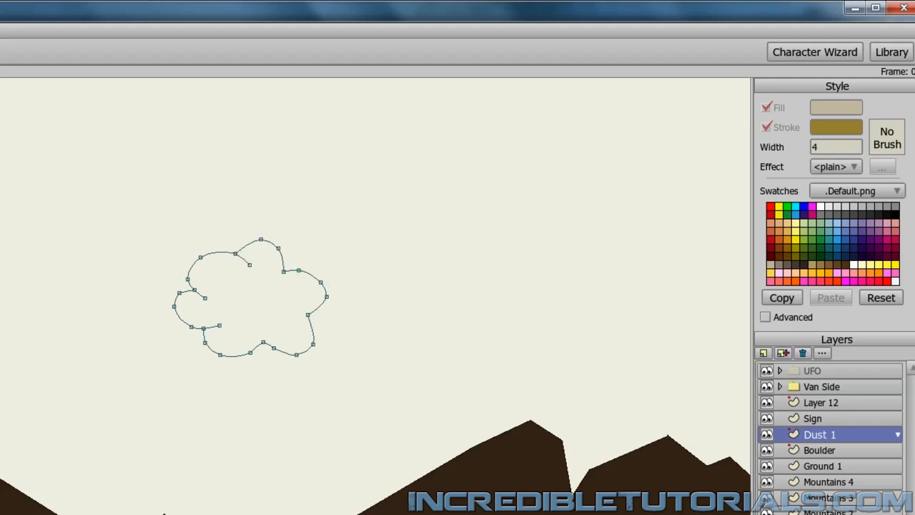
{"action": "left_click", "coordinate": [278, 306]}
{"action": "scroll", "coordinate": [310, 379], "scroll_direction": "down", "scroll_amount": 2}
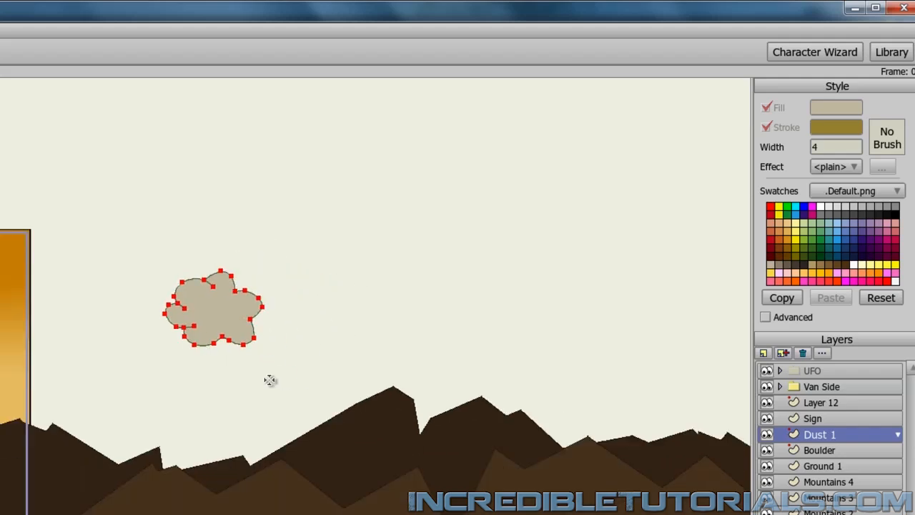
{"action": "scroll", "coordinate": [270, 380], "scroll_direction": "up", "scroll_amount": 3}
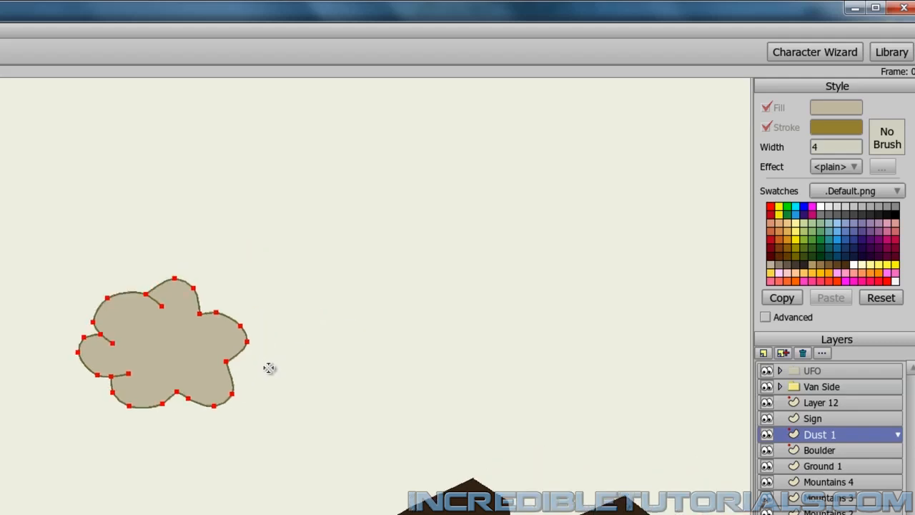
{"action": "scroll", "coordinate": [250, 363], "scroll_direction": "down", "scroll_amount": 1}
{"action": "scroll", "coordinate": [238, 360], "scroll_direction": "up", "scroll_amount": 1}
Add a vector layer named Dust 2 above Dust 1 and draw a second filled dust cloud on it, beside the first
{"action": "left_click", "coordinate": [763, 353]}
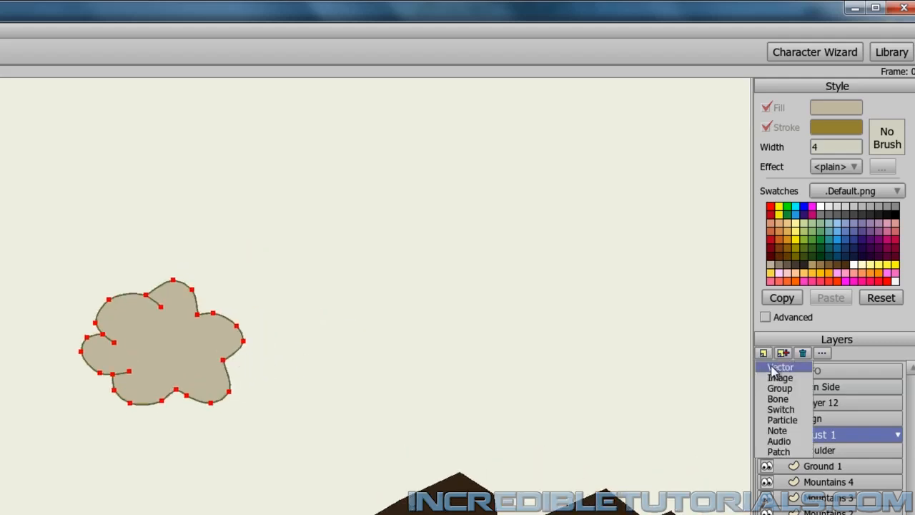
{"action": "left_click", "coordinate": [772, 366]}
{"action": "type", "text": "Dust 2"}
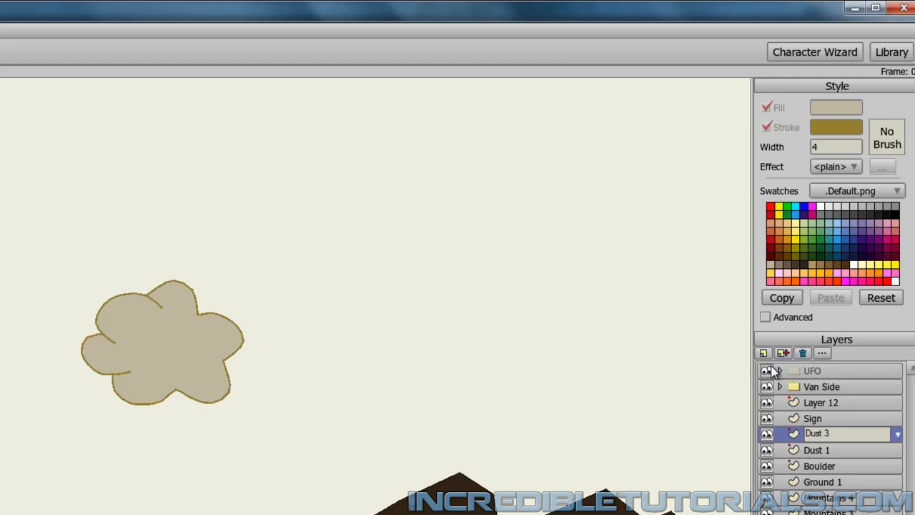
{"action": "key", "text": "Return"}
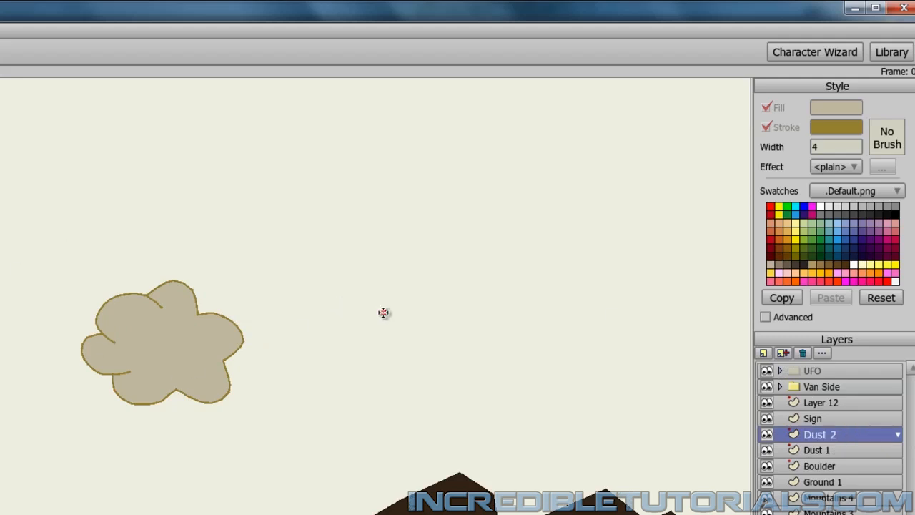
{"action": "mouse_move", "coordinate": [384, 313]}
{"action": "left_mouse_down"}
{"action": "mouse_move", "coordinate": [351, 306]}
{"action": "mouse_move", "coordinate": [331, 321]}
{"action": "mouse_move", "coordinate": [346, 337]}
{"action": "left_mouse_up"}
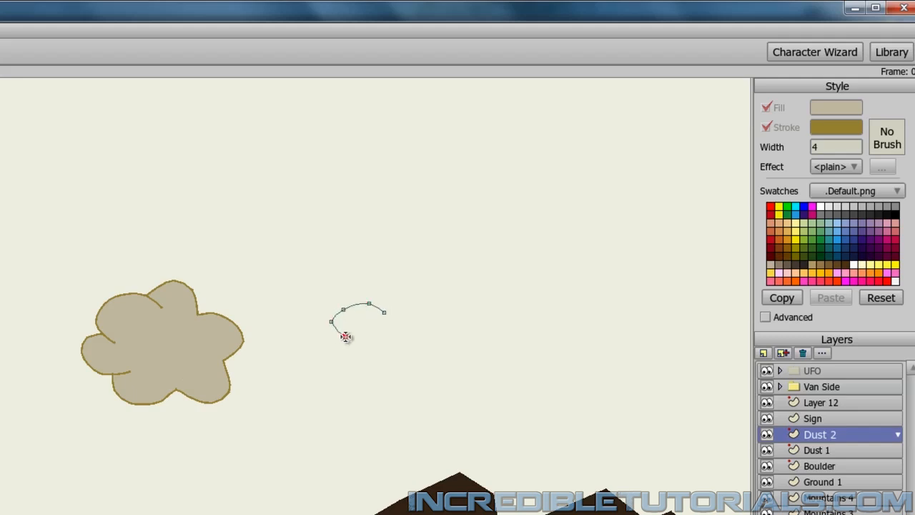
{"action": "mouse_move", "coordinate": [382, 311]}
{"action": "left_mouse_down"}
{"action": "mouse_move", "coordinate": [380, 298]}
{"action": "mouse_move", "coordinate": [396, 307]}
{"action": "mouse_move", "coordinate": [379, 328]}
{"action": "left_mouse_up"}
{"action": "mouse_move", "coordinate": [372, 328]}
{"action": "left_mouse_down"}
{"action": "mouse_move", "coordinate": [405, 329]}
{"action": "mouse_move", "coordinate": [417, 343]}
{"action": "mouse_move", "coordinate": [413, 361]}
{"action": "mouse_move", "coordinate": [396, 363]}
{"action": "mouse_move", "coordinate": [425, 391]}
{"action": "mouse_move", "coordinate": [397, 409]}
{"action": "mouse_move", "coordinate": [371, 403]}
{"action": "mouse_move", "coordinate": [360, 426]}
{"action": "mouse_move", "coordinate": [324, 436]}
{"action": "mouse_move", "coordinate": [302, 421]}
{"action": "mouse_move", "coordinate": [308, 408]}
{"action": "mouse_move", "coordinate": [280, 390]}
{"action": "mouse_move", "coordinate": [295, 359]}
{"action": "mouse_move", "coordinate": [310, 353]}
{"action": "mouse_move", "coordinate": [299, 340]}
{"action": "mouse_move", "coordinate": [308, 327]}
{"action": "mouse_move", "coordinate": [337, 327]}
{"action": "left_mouse_up"}
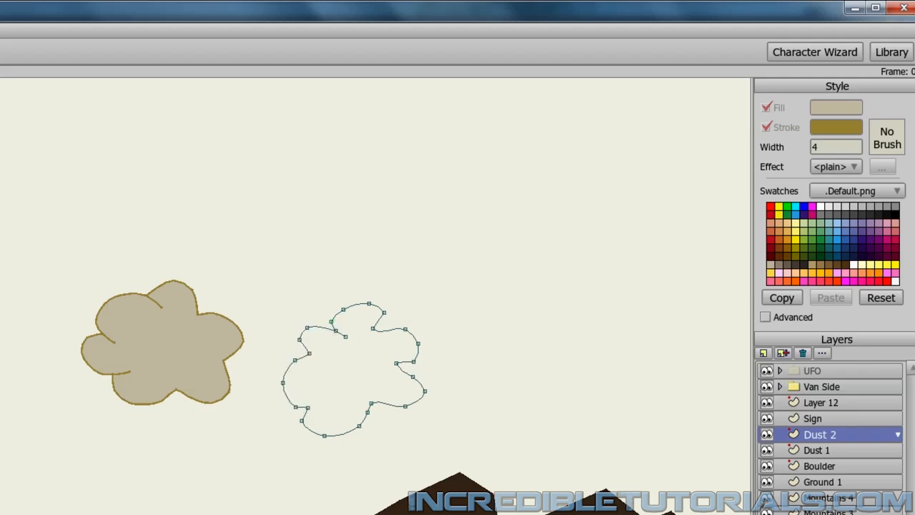
{"action": "left_click", "coordinate": [321, 379]}
Add a vector layer named Dust 3 above Dust 2 and draw a third filled dust cloud on it, above the second
{"action": "left_click", "coordinate": [764, 352]}
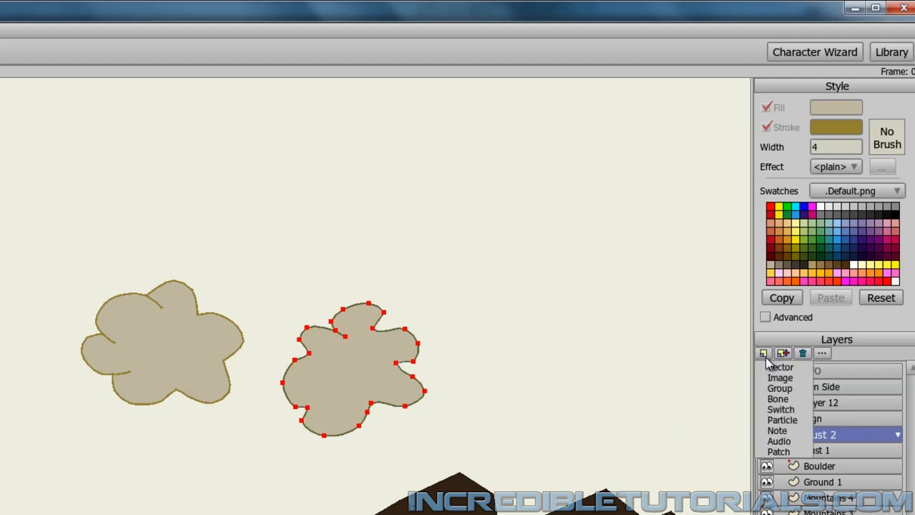
{"action": "left_click", "coordinate": [767, 365]}
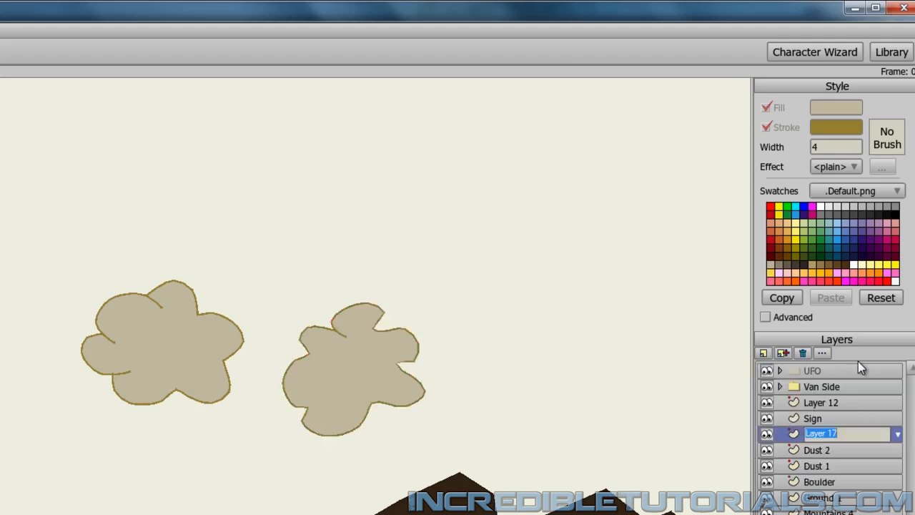
{"action": "type", "text": "Dust 34"}
{"action": "key", "text": "Return"}
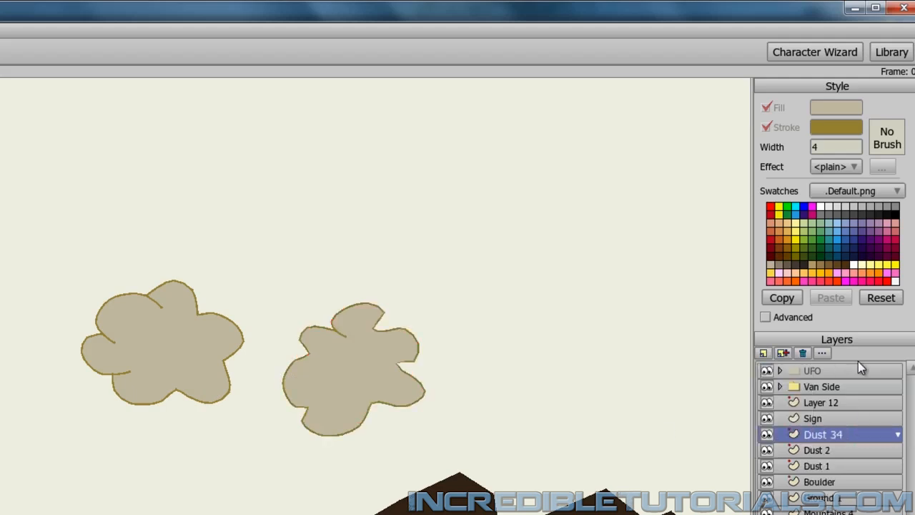
{"action": "double_click", "coordinate": [847, 434]}
{"action": "left_click", "coordinate": [191, 216]}
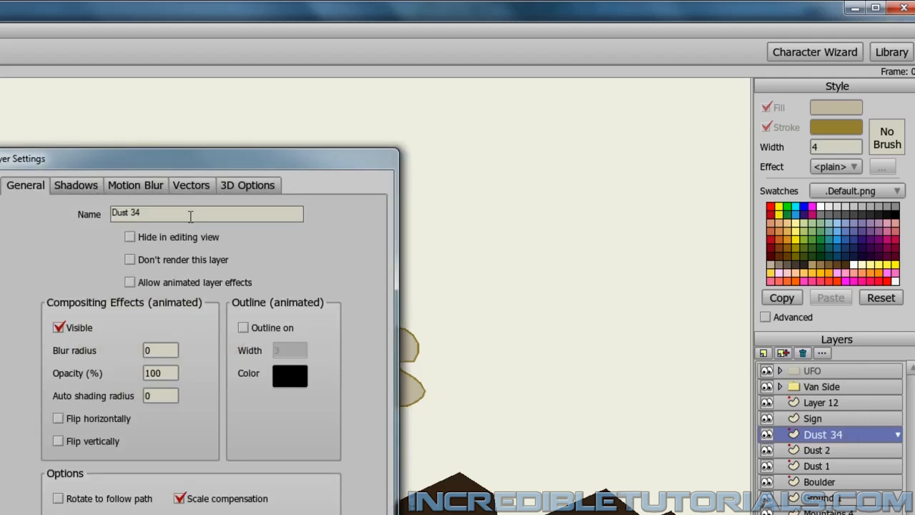
{"action": "key", "text": "BackSpace"}
{"action": "key", "text": "Return"}
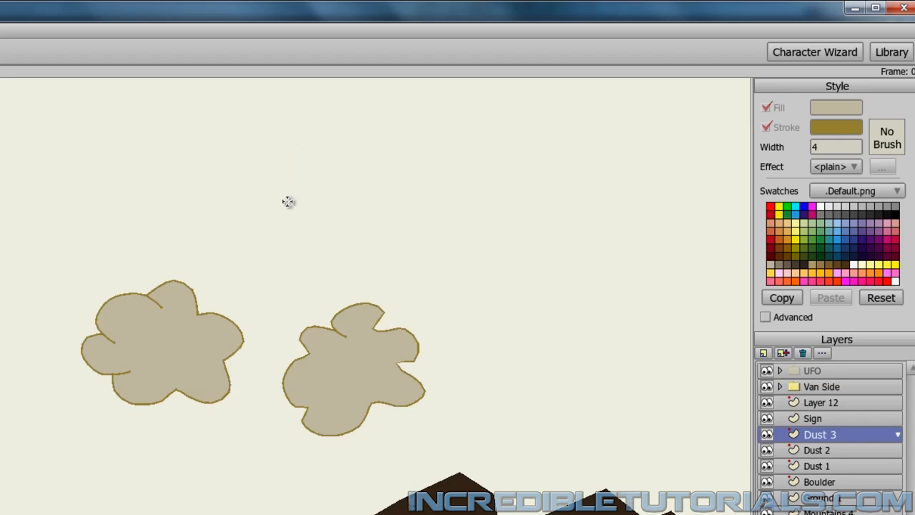
{"action": "mouse_move", "coordinate": [289, 201]}
{"action": "left_mouse_down"}
{"action": "mouse_move", "coordinate": [279, 166]}
{"action": "mouse_move", "coordinate": [351, 157]}
{"action": "mouse_move", "coordinate": [380, 179]}
{"action": "mouse_move", "coordinate": [408, 179]}
{"action": "mouse_move", "coordinate": [428, 200]}
{"action": "mouse_move", "coordinate": [423, 221]}
{"action": "mouse_move", "coordinate": [407, 222]}
{"action": "mouse_move", "coordinate": [442, 256]}
{"action": "mouse_move", "coordinate": [429, 271]}
{"action": "mouse_move", "coordinate": [374, 260]}
{"action": "mouse_move", "coordinate": [369, 269]}
{"action": "mouse_move", "coordinate": [326, 273]}
{"action": "mouse_move", "coordinate": [309, 260]}
{"action": "mouse_move", "coordinate": [321, 239]}
{"action": "mouse_move", "coordinate": [274, 247]}
{"action": "mouse_move", "coordinate": [275, 216]}
{"action": "mouse_move", "coordinate": [305, 206]}
{"action": "left_mouse_up"}
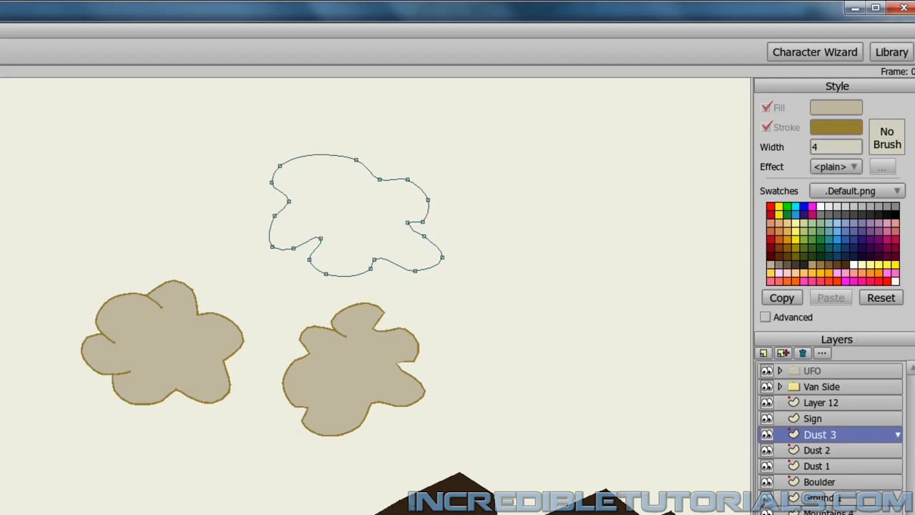
{"action": "left_click", "coordinate": [331, 196]}
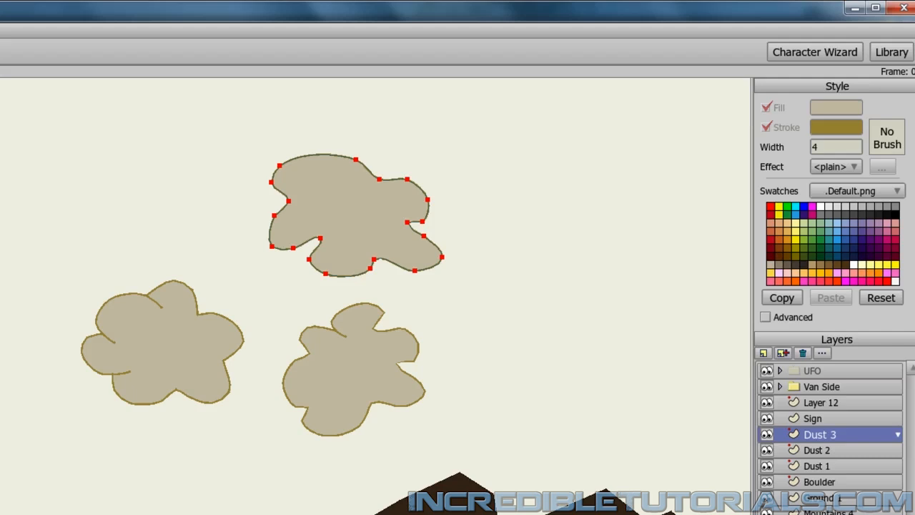
Allow animated layer effects on Dust 1, Dust 2 and Dust 3, and make all three layers invisible at frame 0
{"action": "double_click", "coordinate": [819, 467]}
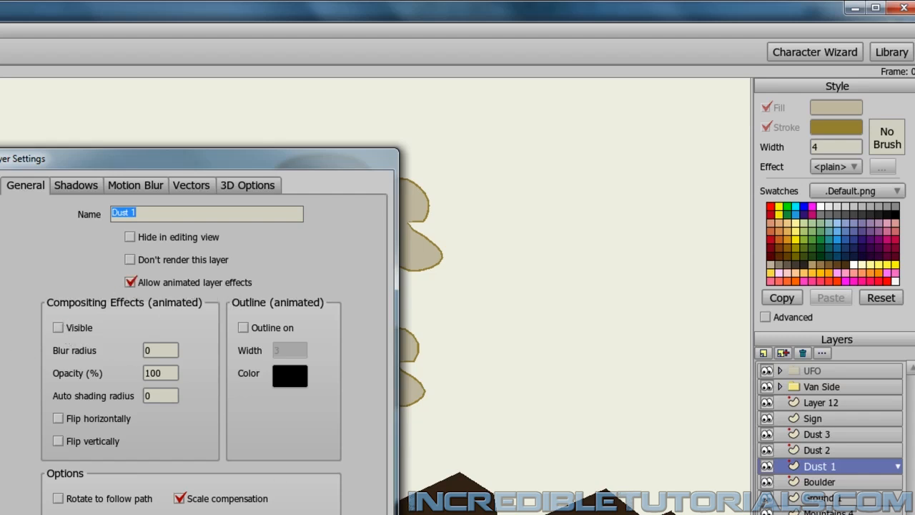
{"action": "key", "text": "Return"}
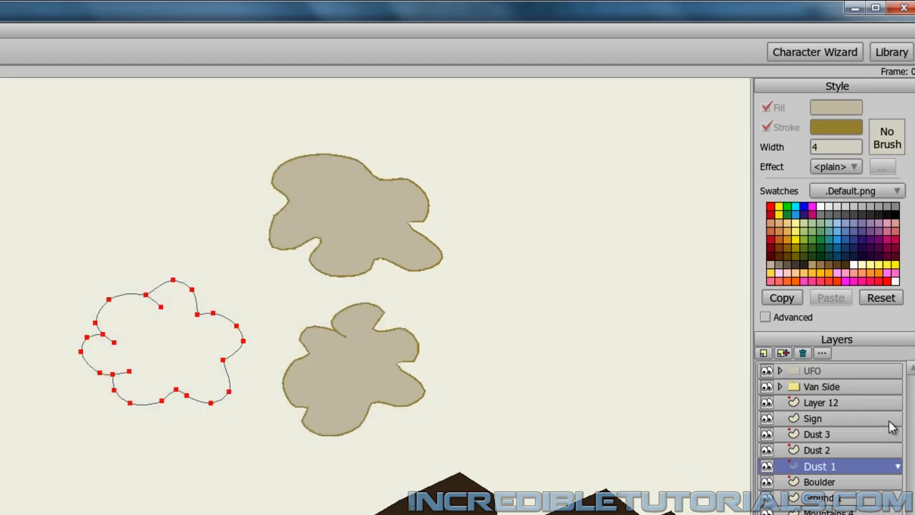
{"action": "double_click", "coordinate": [837, 449]}
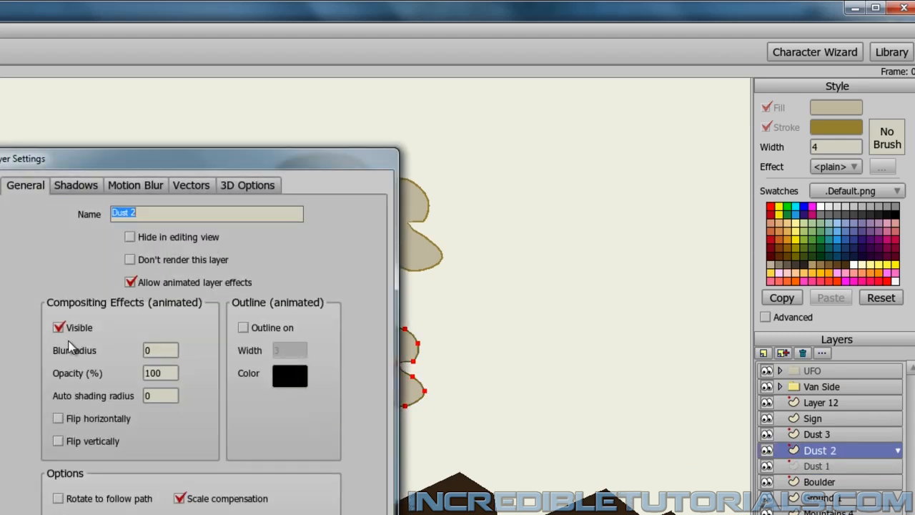
{"action": "key", "text": "Return"}
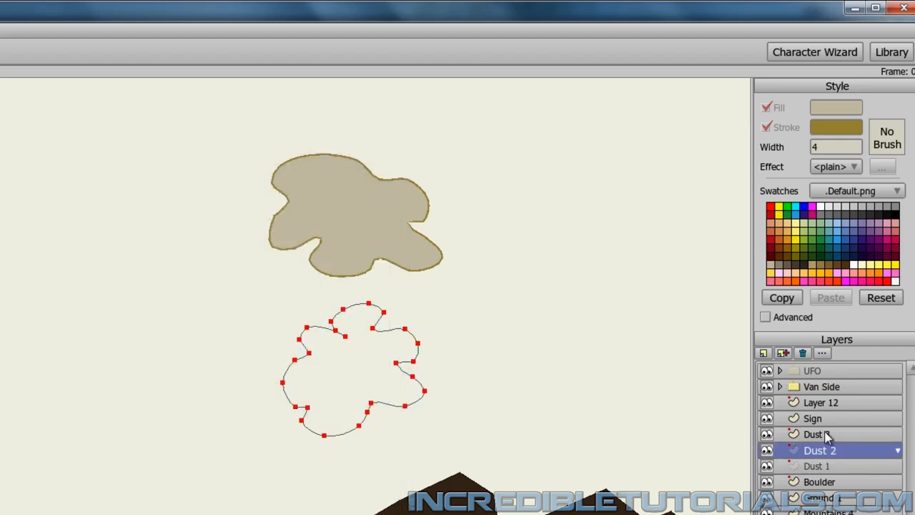
{"action": "double_click", "coordinate": [822, 434]}
{"action": "left_click", "coordinate": [129, 282]}
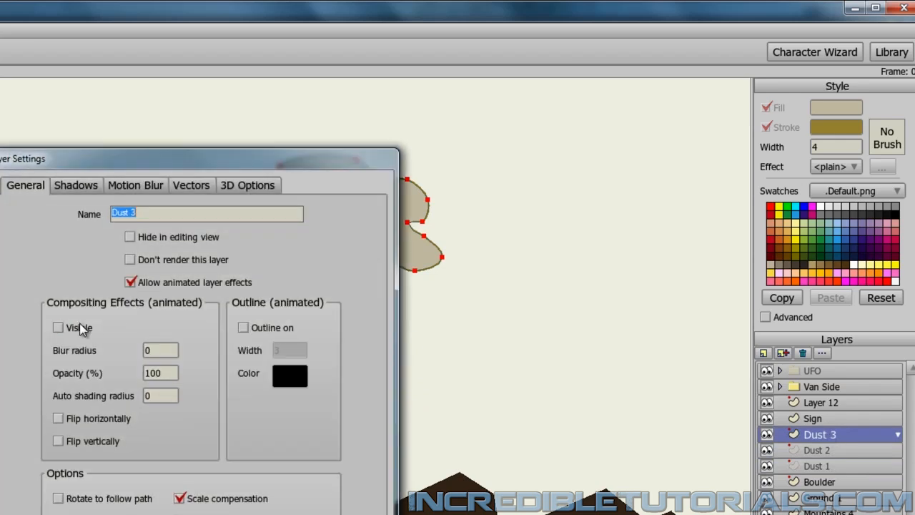
{"action": "key", "text": "Return"}
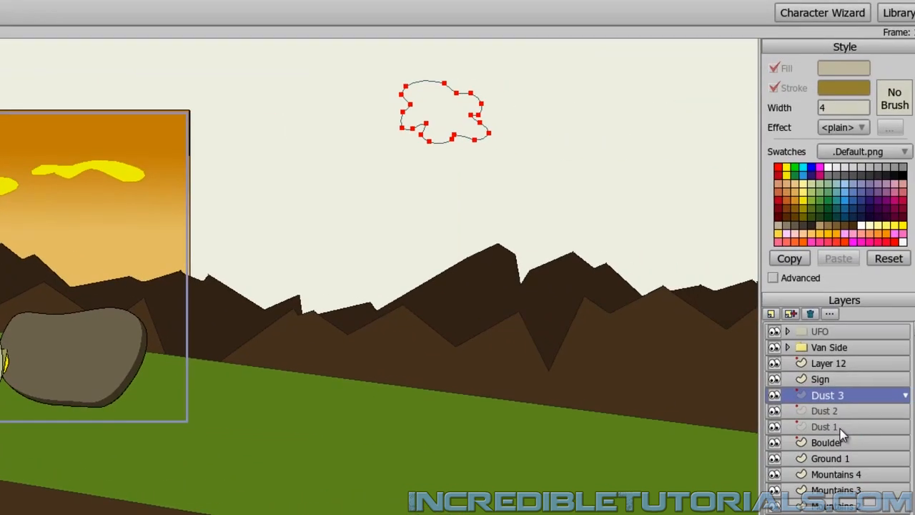
At the impact frame, make Dust 1 visible and move it to where the van's front touches the boulder
{"action": "double_click", "coordinate": [829, 427]}
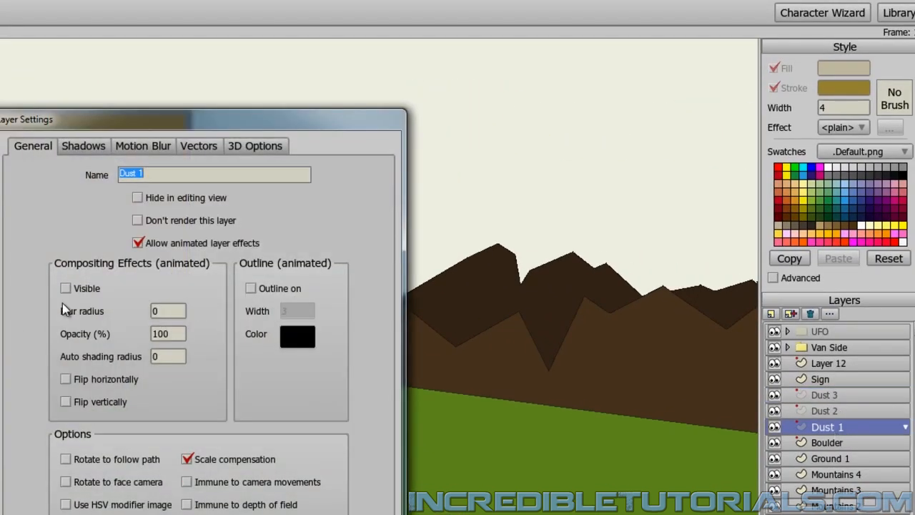
{"action": "key", "text": "Return"}
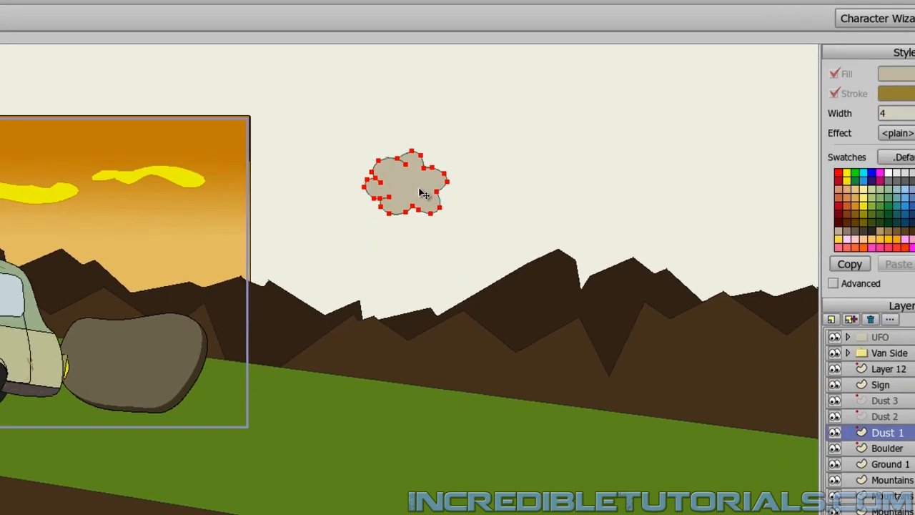
{"action": "left_click_drag", "start_coordinate": [361, 190], "coordinate": [39, 368]}
{"action": "left_click_drag", "start_coordinate": [461, 408], "coordinate": [451, 399]}
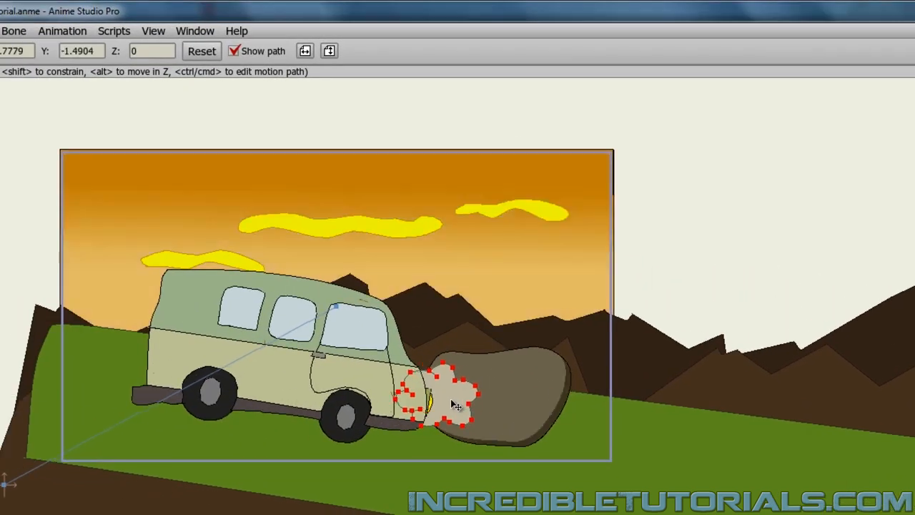
At a frame where the van is flipped over, move Dust 1 straight up into the sky next to the van's front
{"action": "key", "text": "space"}
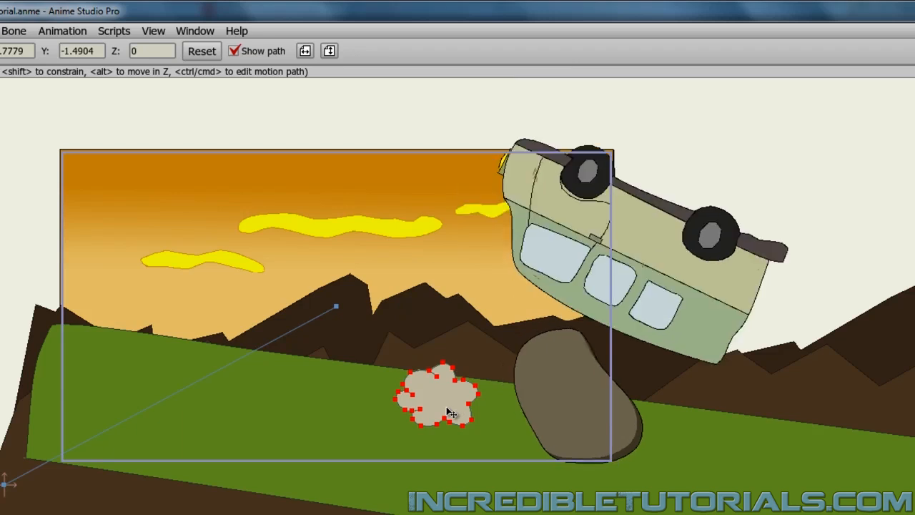
{"action": "left_click_drag", "start_coordinate": [450, 413], "coordinate": [453, 195]}
Scrub back toward the impact to examine the rise of Dust 1 against the flipping van
{"action": "key", "text": "Left"}
{"action": "key", "text": "Left"}
{"action": "key", "text": "Left"}
{"action": "key", "text": "Left"}
{"action": "key", "text": "Left"}
{"action": "key", "text": "Left"}
{"action": "key", "text": "Left"}
{"action": "key", "text": "Left"}
{"action": "key", "text": "Left"}
{"action": "key", "text": "Left"}
{"action": "key", "text": "Left"}
{"action": "key", "text": "Left"}
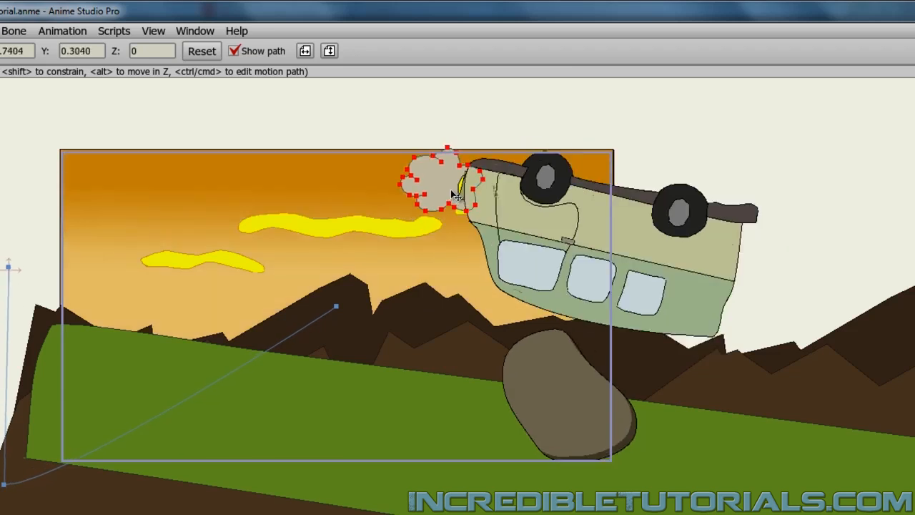
At frame 30, enlarge Dust 1 to a scale of about 1.79 and reposition it against the front of the flipped van
{"action": "key", "text": "Left"}
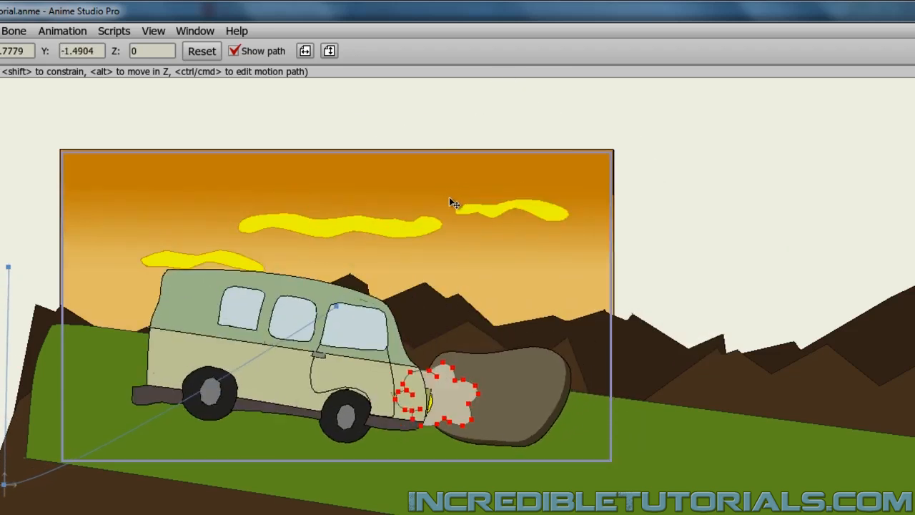
{"action": "key", "text": "Left"}
{"action": "key", "text": "Right"}
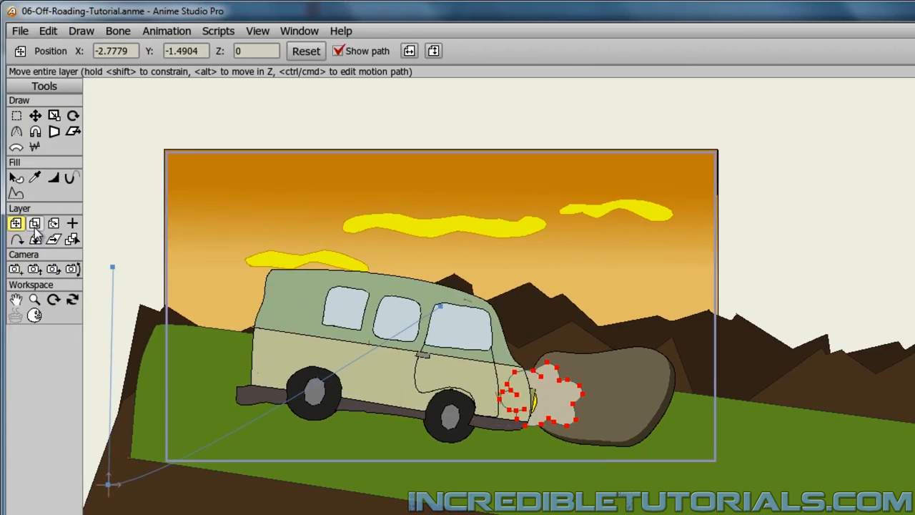
{"action": "left_click", "coordinate": [11, 224]}
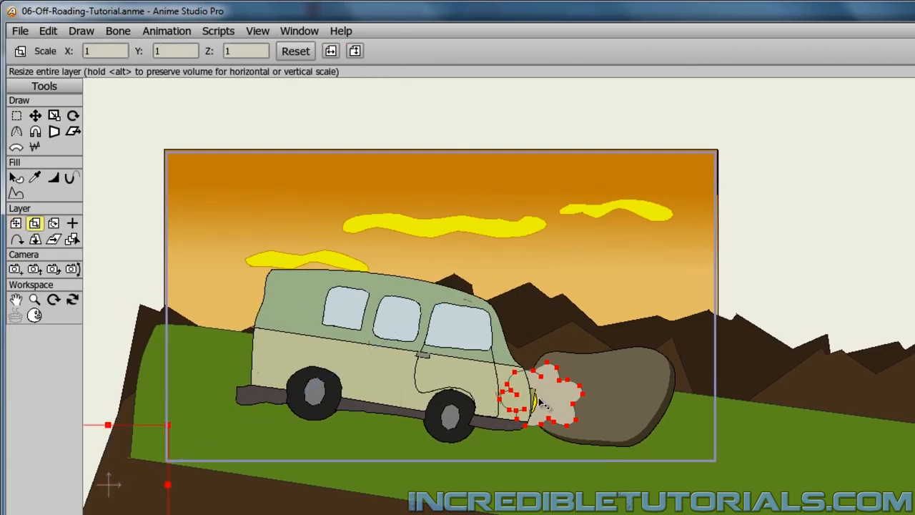
{"action": "key", "text": "space"}
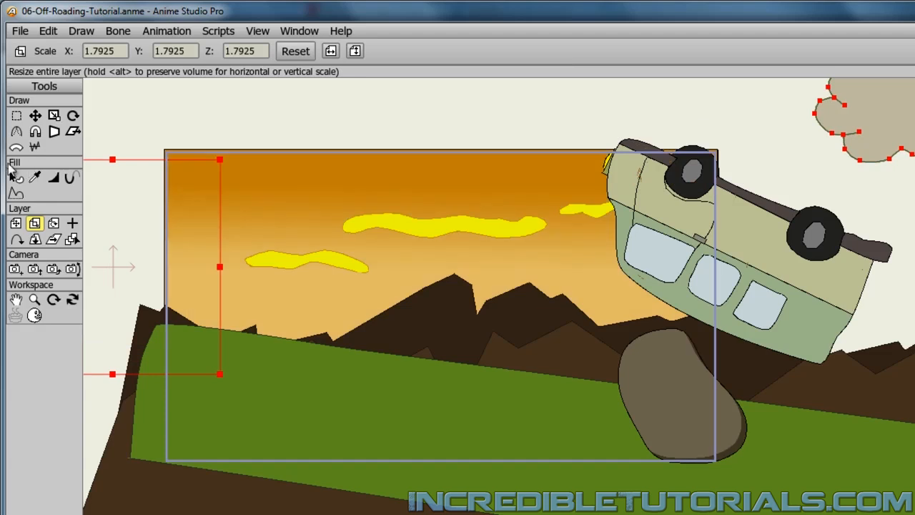
{"action": "key", "text": "0"}
{"action": "left_click_drag", "start_coordinate": [883, 130], "coordinate": [533, 215]}
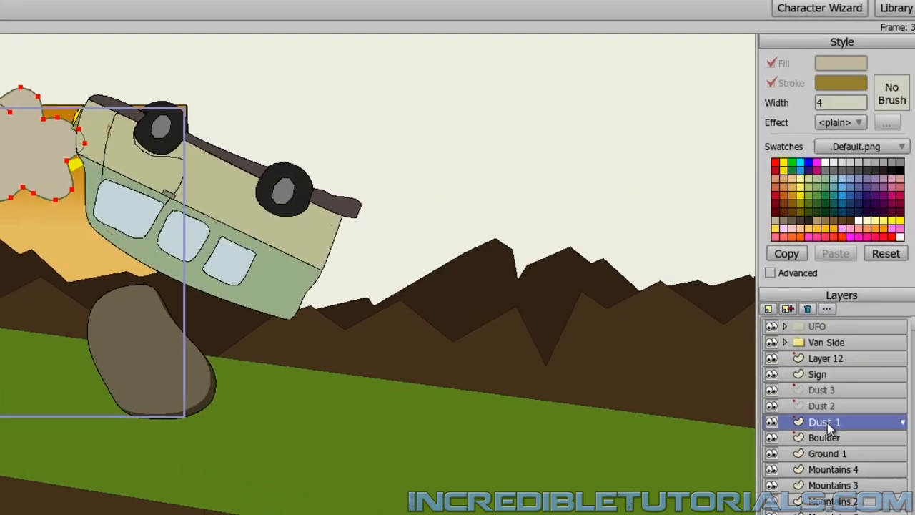
Set the opacity of Dust 1 to 0% at frame 30
{"action": "double_click", "coordinate": [822, 422]}
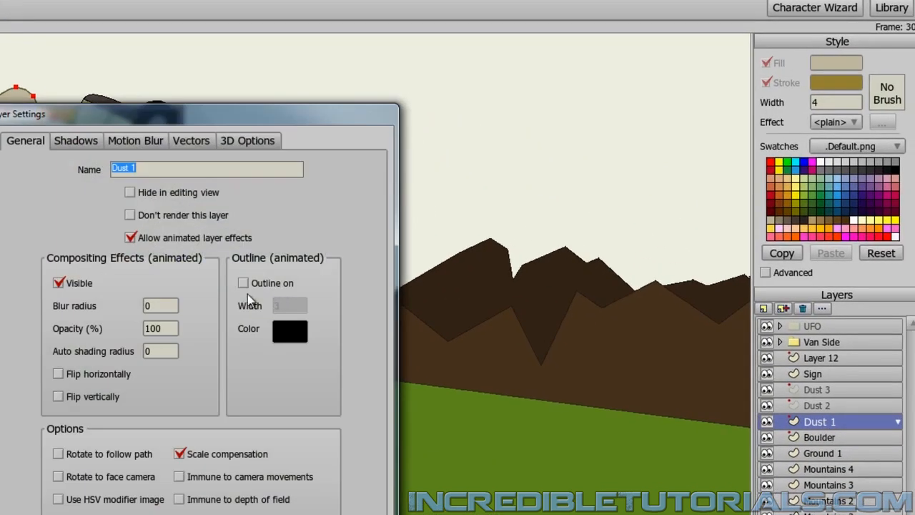
{"action": "left_click_drag", "start_coordinate": [173, 328], "coordinate": [141, 328]}
{"action": "type", "text": "0"}
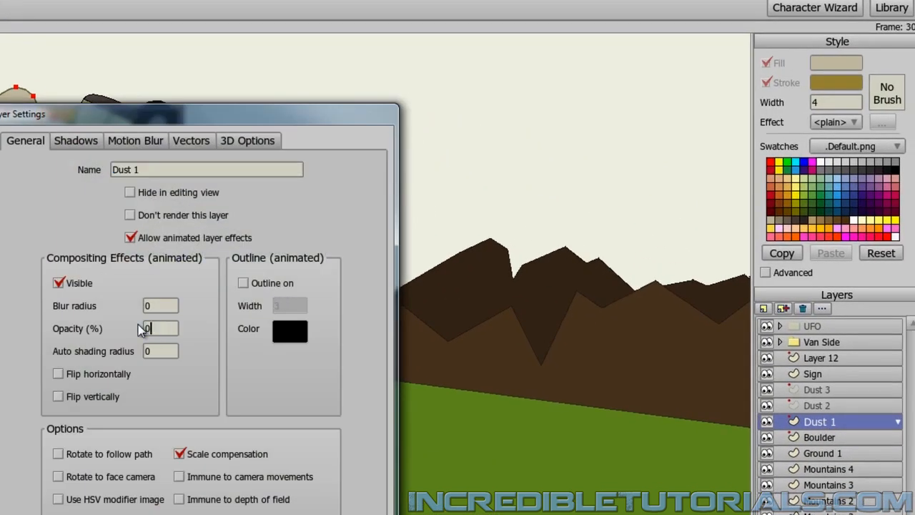
{"action": "key", "text": "Return"}
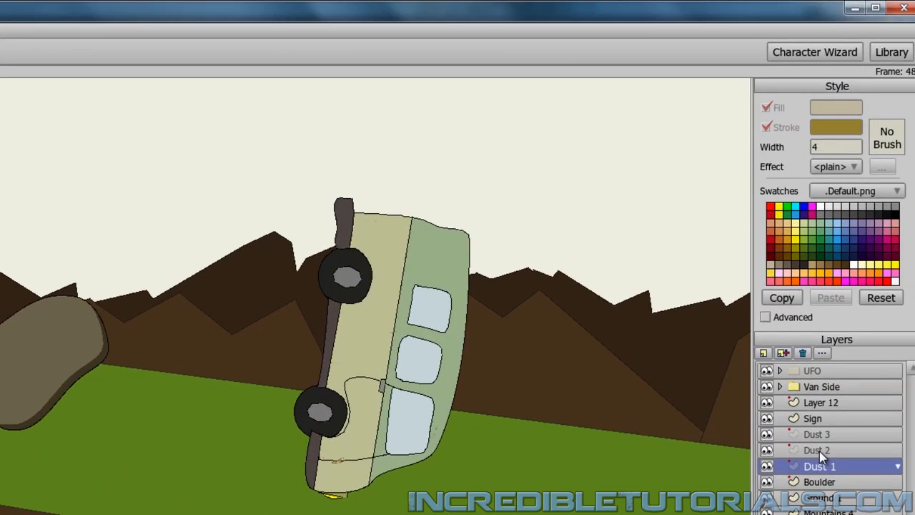
At frame 48, make Dust 2 visible over the van's front end on the ground, and stack its layer above Van Side
{"action": "double_click", "coordinate": [819, 451]}
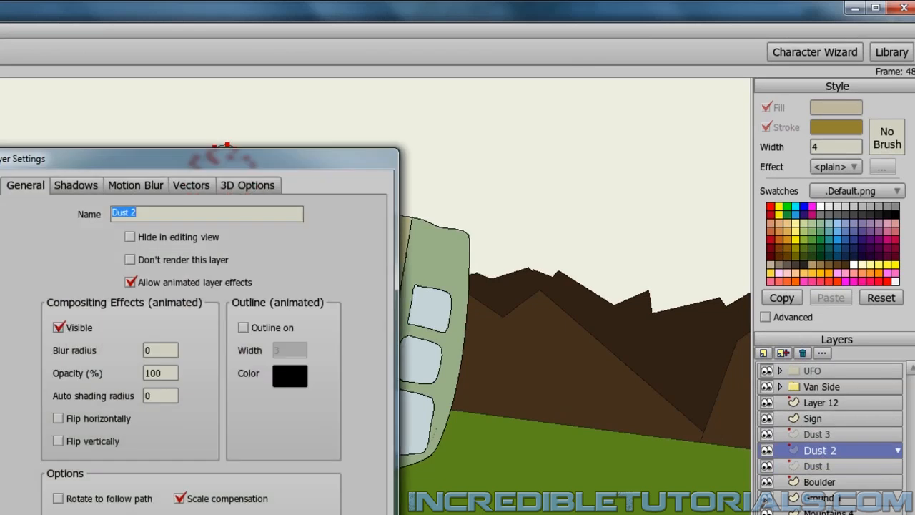
{"action": "key", "text": "Return"}
{"action": "left_click_drag", "start_coordinate": [227, 197], "coordinate": [335, 484]}
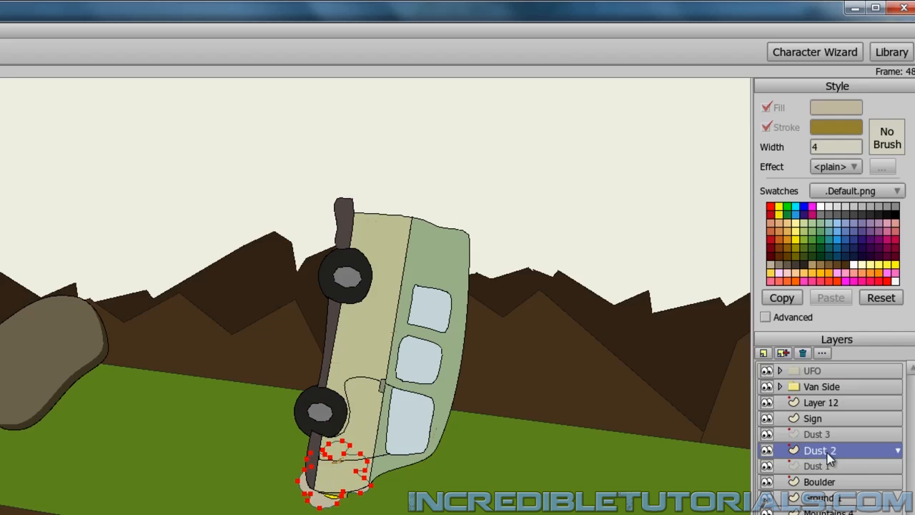
{"action": "left_click_drag", "start_coordinate": [829, 458], "coordinate": [830, 383]}
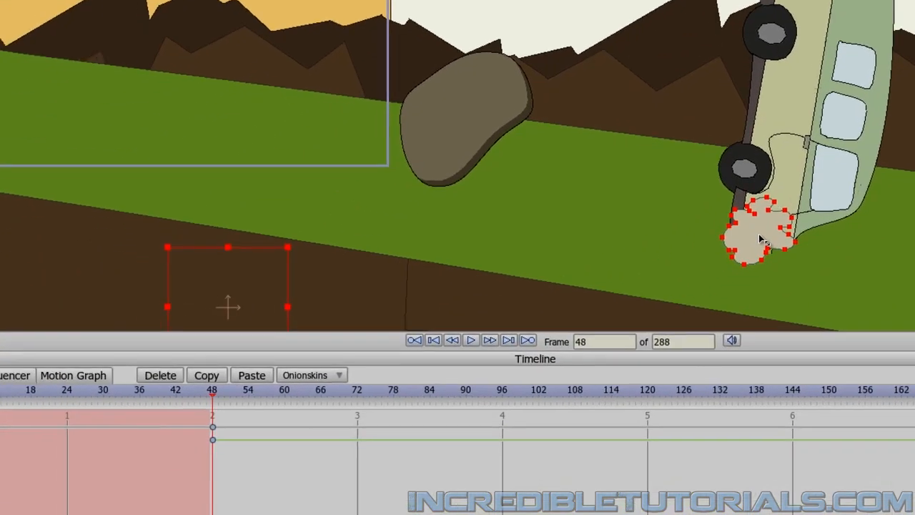
At frame 66, raise Dust 2 straight up above the mountains and enlarge it, keeping it above its starting point
{"action": "key", "text": "Right"}
{"action": "key", "text": "Right"}
{"action": "key", "text": "Right"}
{"action": "key", "text": "Right"}
{"action": "key", "text": "Right"}
{"action": "key", "text": "Right"}
{"action": "key", "text": "Right"}
{"action": "key", "text": "Right"}
{"action": "key", "text": "Right"}
{"action": "key", "text": "Right"}
{"action": "key", "text": "Right"}
{"action": "key", "text": "Right"}
{"action": "key", "text": "Right"}
{"action": "key", "text": "Right"}
{"action": "key", "text": "Right"}
{"action": "key", "text": "Right"}
{"action": "key", "text": "Right"}
{"action": "key", "text": "Right"}
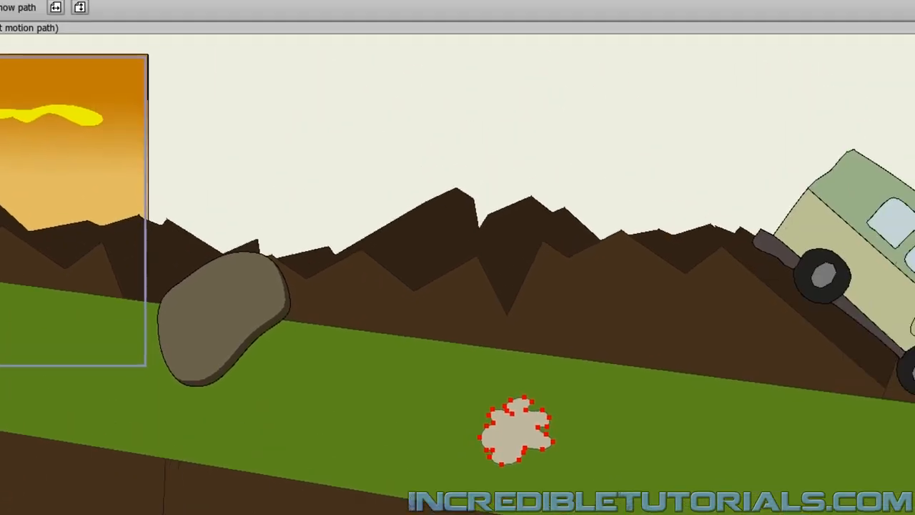
{"action": "left_click_drag", "start_coordinate": [752, 258], "coordinate": [752, 202]}
{"action": "left_click_drag", "start_coordinate": [503, 415], "coordinate": [504, 167]}
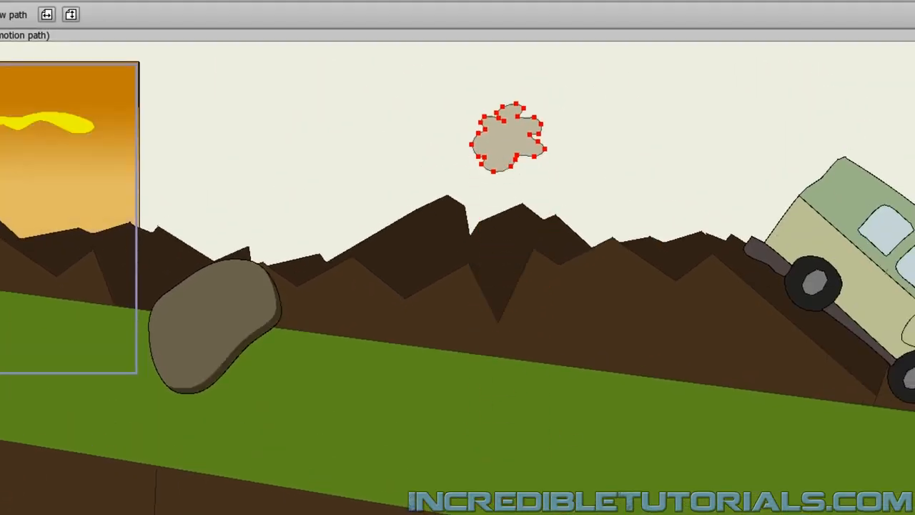
{"action": "key", "text": "2"}
{"action": "left_click_drag", "start_coordinate": [37, 277], "coordinate": [101, 340]}
{"action": "key", "text": "1"}
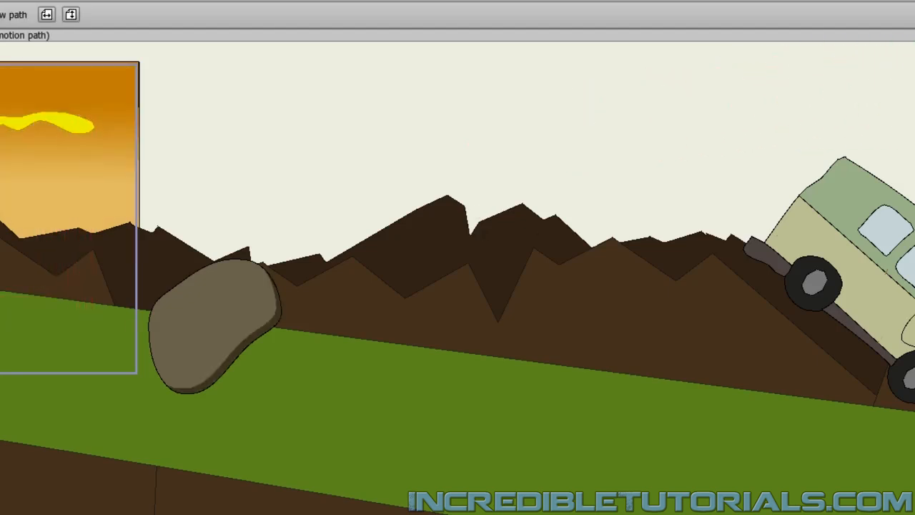
{"action": "left_click_drag", "start_coordinate": [667, 166], "coordinate": [170, 189]}
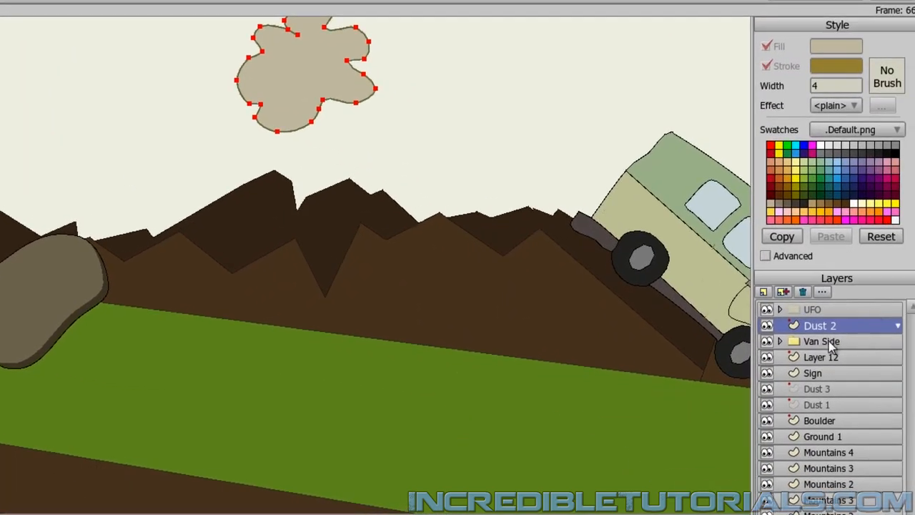
Set the opacity of Dust 2 to 0% at frame 66
{"action": "double_click", "coordinate": [829, 330]}
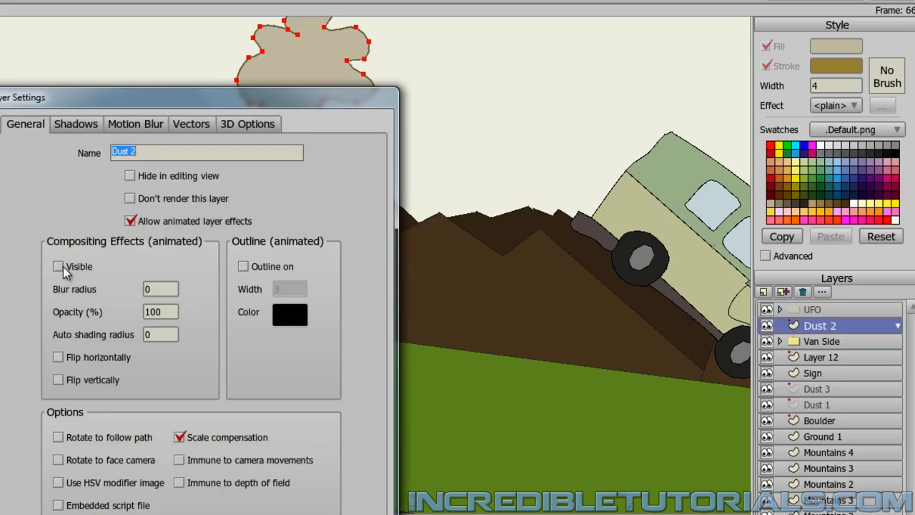
{"action": "double_click", "coordinate": [151, 311]}
{"action": "type", "text": "0"}
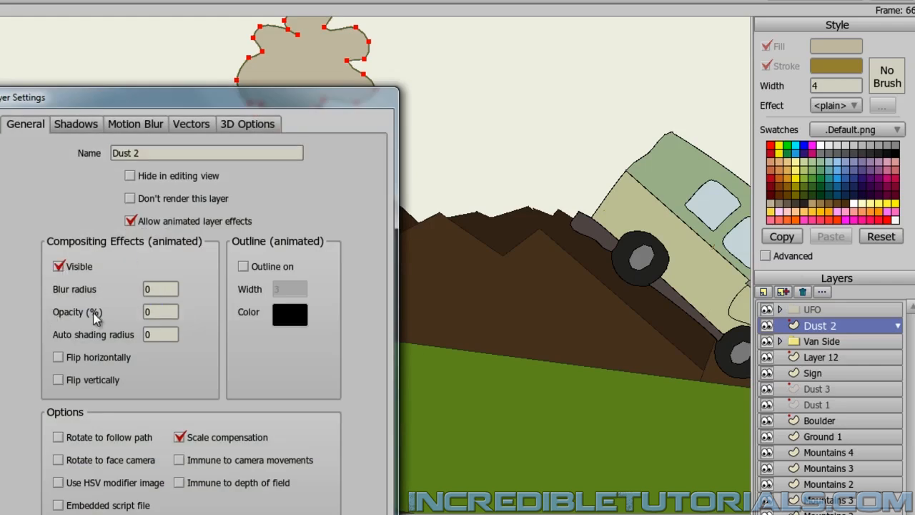
{"action": "key", "text": "Return"}
Scrub back and forth through the frames up to 66 to examine how Dust 2 rises, grows and fades
{"action": "key", "text": "Left"}
{"action": "key", "text": "Left"}
{"action": "key", "text": "Left"}
{"action": "key", "text": "Left"}
{"action": "key", "text": "Left"}
{"action": "key", "text": "Left"}
{"action": "key", "text": "Left"}
{"action": "key", "text": "Left"}
{"action": "key", "text": "Left"}
{"action": "key", "text": "Left"}
{"action": "key", "text": "Left"}
{"action": "key", "text": "Left"}
{"action": "key", "text": "Left"}
{"action": "key", "text": "Left"}
{"action": "key", "text": "Left"}
{"action": "key", "text": "Left"}
{"action": "key", "text": "Left"}
{"action": "key", "text": "Left"}
{"action": "key", "text": "Left"}
{"action": "key", "text": "Left"}
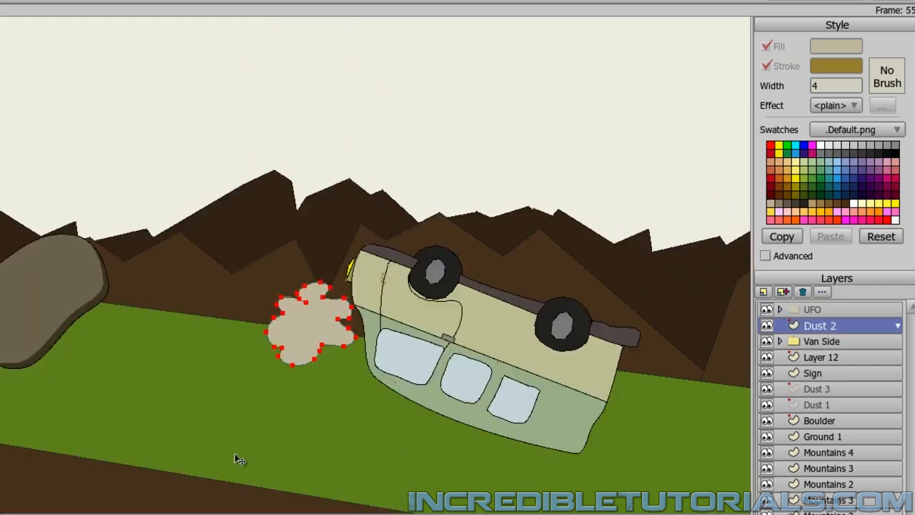
{"action": "key", "text": "Right"}
{"action": "key", "text": "Right"}
{"action": "key", "text": "Right"}
{"action": "key", "text": "Right"}
{"action": "key", "text": "Right"}
{"action": "key", "text": "Right"}
{"action": "key", "text": "Right"}
{"action": "key", "text": "Right"}
{"action": "key", "text": "Right"}
{"action": "key", "text": "Right"}
{"action": "key", "text": "Right"}
{"action": "key", "text": "Right"}
{"action": "key", "text": "Right"}
{"action": "key", "text": "Right"}
{"action": "key", "text": "Right"}
{"action": "key", "text": "Right"}
{"action": "key", "text": "Right"}
{"action": "key", "text": "Right"}
{"action": "key", "text": "Right"}
{"action": "key", "text": "Right"}
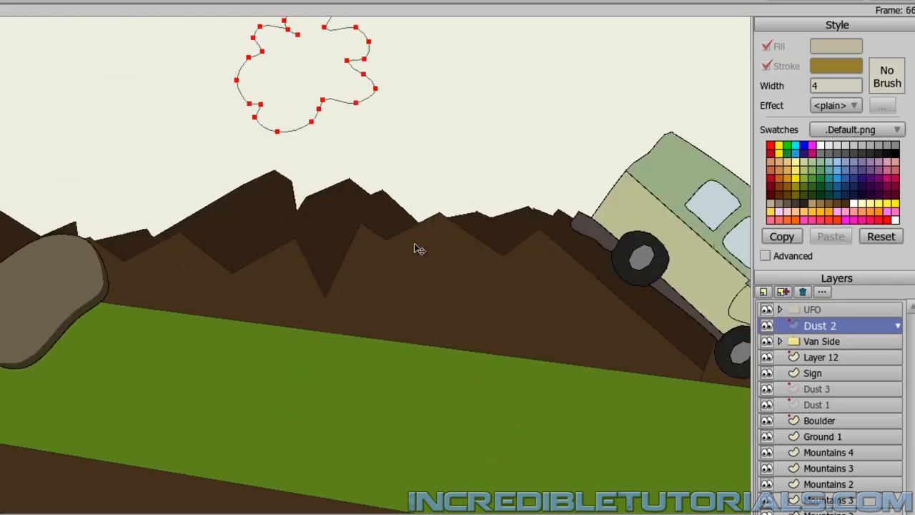
{"action": "key", "text": "Right"}
{"action": "key", "text": "Right"}
{"action": "key", "text": "Right"}
{"action": "key", "text": "Right"}
Scrub back and forth between about frames 42 and 69 to examine the van's second tumble against the ground
{"action": "key", "text": "Left"}
{"action": "key", "text": "Left"}
{"action": "key", "text": "Left"}
{"action": "key", "text": "Left"}
{"action": "key", "text": "Left"}
{"action": "key", "text": "Left"}
{"action": "key", "text": "Left"}
{"action": "key", "text": "Left"}
{"action": "key", "text": "Left"}
{"action": "key", "text": "Left"}
{"action": "key", "text": "Left"}
{"action": "key", "text": "Left"}
{"action": "key", "text": "Left"}
{"action": "key", "text": "Left"}
{"action": "key", "text": "Left"}
{"action": "key", "text": "Left"}
{"action": "key", "text": "Left"}
{"action": "key", "text": "Left"}
{"action": "key", "text": "Left"}
{"action": "key", "text": "Left"}
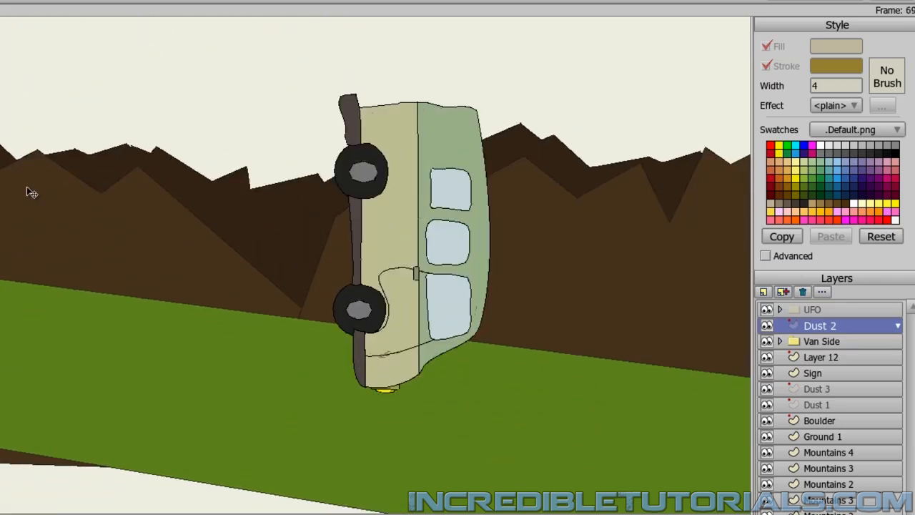
{"action": "key", "text": "Right"}
{"action": "key", "text": "Right"}
{"action": "key", "text": "Right"}
{"action": "key", "text": "Right"}
{"action": "key", "text": "Right"}
{"action": "key", "text": "Right"}
{"action": "key", "text": "Right"}
{"action": "key", "text": "Right"}
{"action": "key", "text": "Right"}
{"action": "key", "text": "Right"}
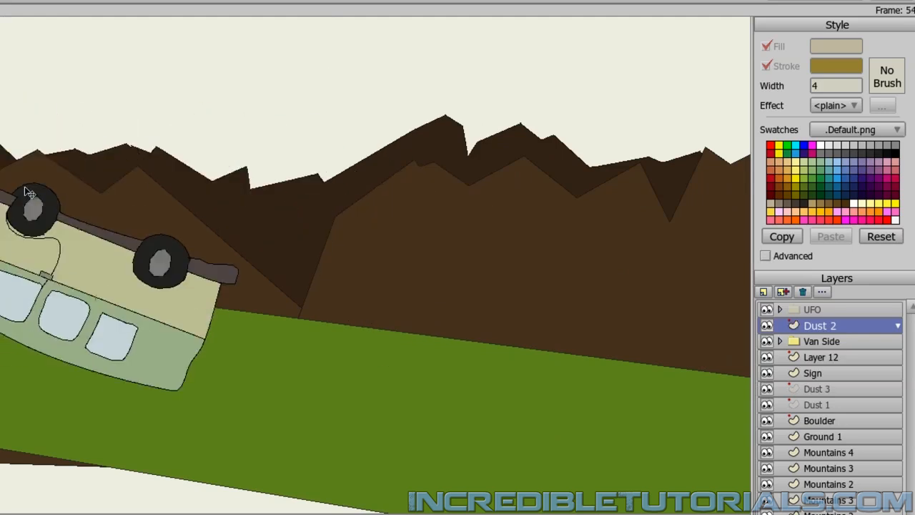
{"action": "key", "text": "Right"}
{"action": "key", "text": "Right"}
{"action": "key", "text": "Right"}
{"action": "key", "text": "Right"}
{"action": "key", "text": "Right"}
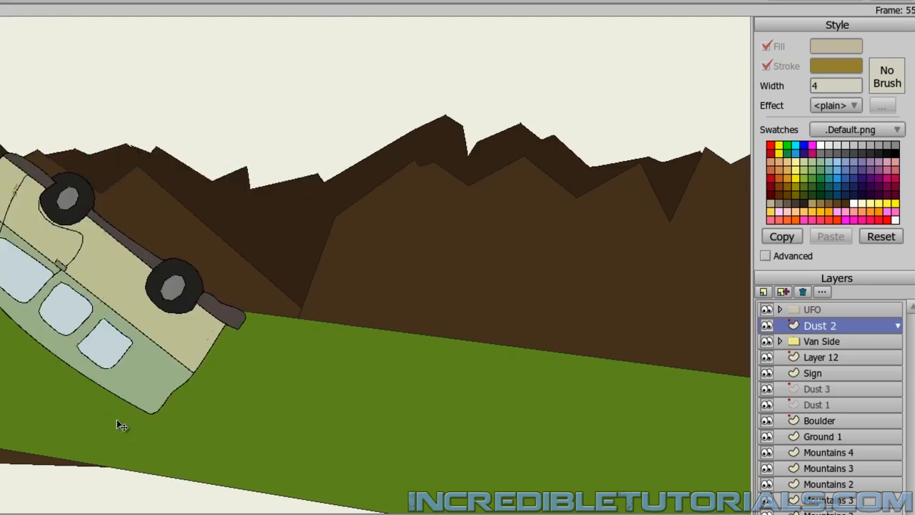
{"action": "key", "text": "Left"}
{"action": "key", "text": "Left"}
{"action": "key", "text": "Left"}
{"action": "key", "text": "Left"}
{"action": "key", "text": "Left"}
{"action": "key", "text": "Left"}
{"action": "key", "text": "Left"}
{"action": "key", "text": "Left"}
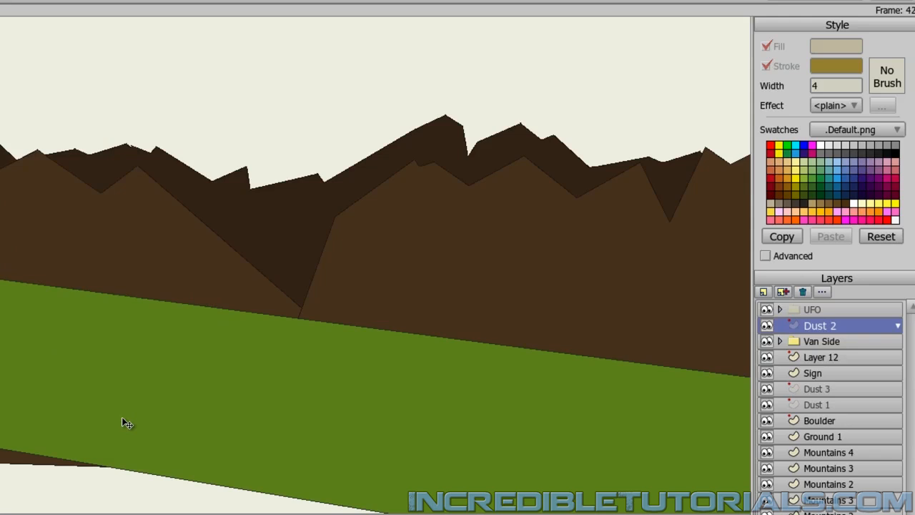
{"action": "key", "text": "Right"}
{"action": "key", "text": "Right"}
{"action": "key", "text": "Right"}
{"action": "key", "text": "Right"}
{"action": "key", "text": "Right"}
{"action": "key", "text": "Right"}
{"action": "key", "text": "Right"}
{"action": "key", "text": "Right"}
{"action": "key", "text": "Right"}
{"action": "key", "text": "Right"}
{"action": "key", "text": "Right"}
{"action": "key", "text": "Right"}
{"action": "key", "text": "Right"}
{"action": "key", "text": "Right"}
{"action": "key", "text": "Right"}
{"action": "key", "text": "Right"}
{"action": "key", "text": "Right"}
{"action": "key", "text": "Right"}
{"action": "key", "text": "Right"}
{"action": "key", "text": "Right"}
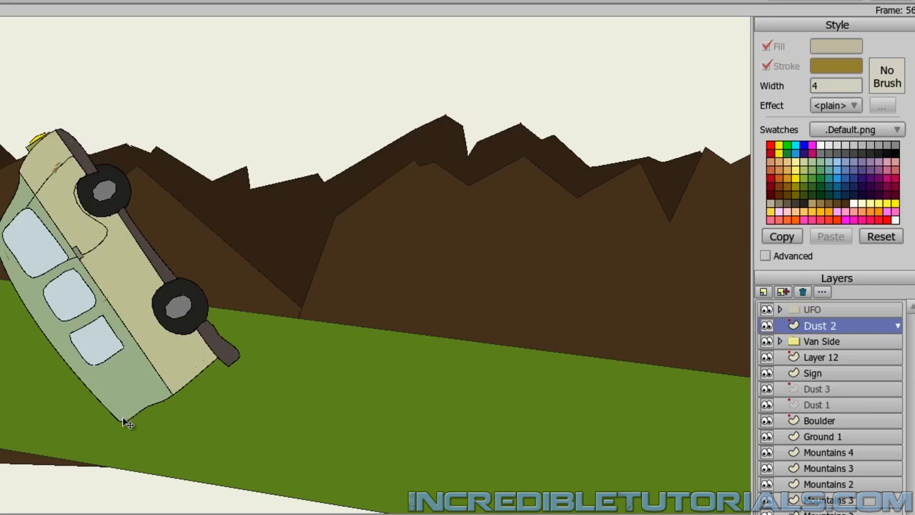
At frame 56, raise the Van Side group slightly above its motion path and check the tumble in the neighbouring frames
{"action": "left_click", "coordinate": [828, 341]}
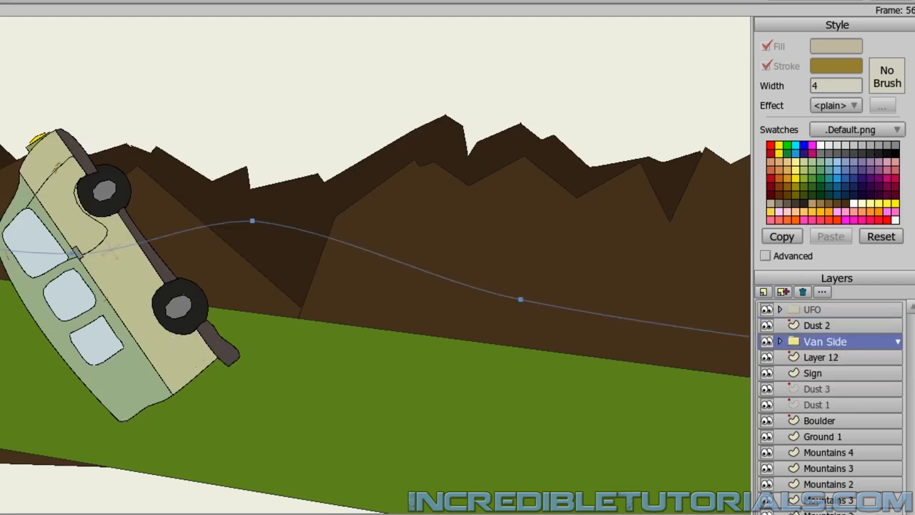
{"action": "left_click_drag", "start_coordinate": [134, 349], "coordinate": [122, 317]}
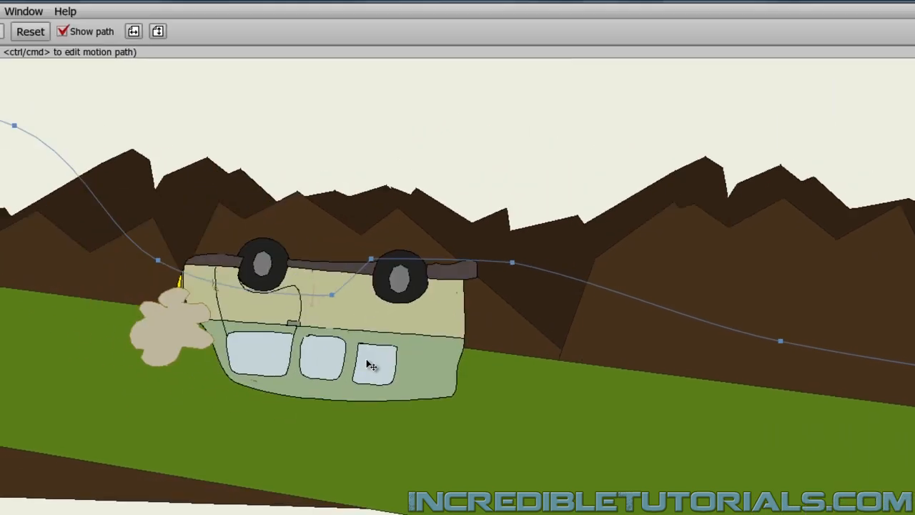
{"action": "key", "text": "Left"}
{"action": "key", "text": "Left"}
{"action": "key", "text": "Left"}
{"action": "key", "text": "Right"}
{"action": "key", "text": "Right"}
{"action": "key", "text": "Right"}
{"action": "key", "text": "Right"}
{"action": "key", "text": "Right"}
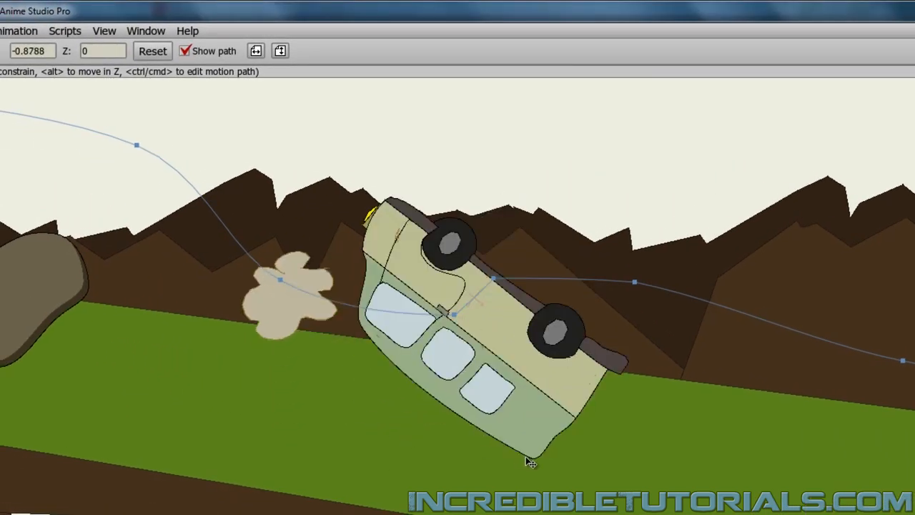
Scrub back and forth through the frames around 56 to examine how the van lifts off the ground and rolls over
{"action": "key", "text": "Right"}
{"action": "key", "text": "Right"}
{"action": "key", "text": "Right"}
{"action": "key", "text": "Right"}
{"action": "key", "text": "Right"}
{"action": "key", "text": "Right"}
{"action": "key", "text": "Right"}
{"action": "key", "text": "Right"}
{"action": "key", "text": "Right"}
{"action": "key", "text": "Right"}
{"action": "key", "text": "Right"}
{"action": "key", "text": "Left"}
{"action": "key", "text": "Left"}
{"action": "key", "text": "Left"}
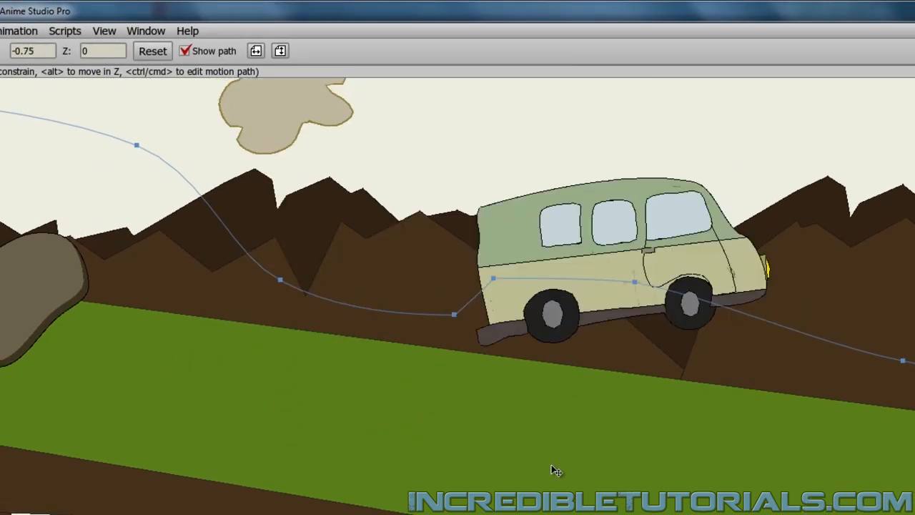
{"action": "key", "text": "Left"}
{"action": "key", "text": "Left"}
{"action": "key", "text": "Left"}
{"action": "key", "text": "Left"}
{"action": "key", "text": "Left"}
{"action": "key", "text": "Left"}
{"action": "key", "text": "Left"}
{"action": "key", "text": "Right"}
{"action": "key", "text": "Right"}
{"action": "key", "text": "Right"}
{"action": "key", "text": "Right"}
{"action": "key", "text": "Right"}
{"action": "key", "text": "Right"}
{"action": "key", "text": "Right"}
{"action": "key", "text": "Right"}
{"action": "key", "text": "Right"}
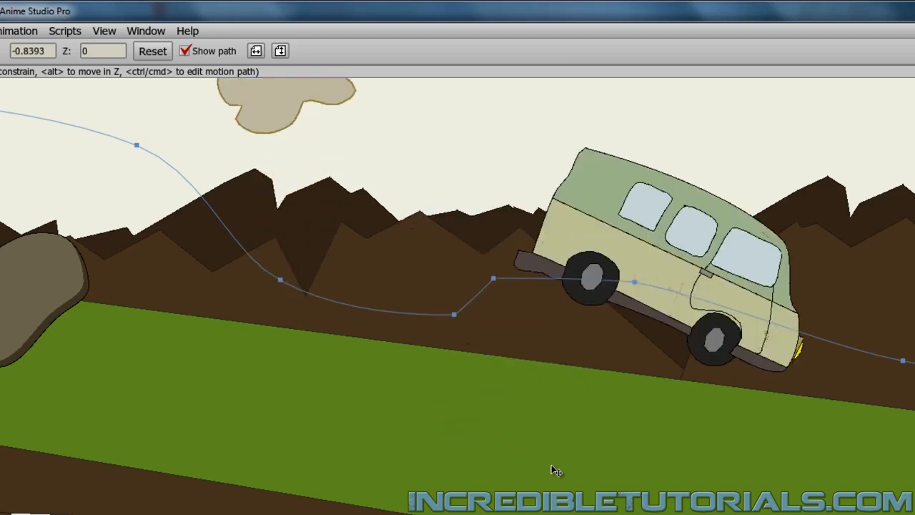
{"action": "key", "text": "Right"}
{"action": "key", "text": "Right"}
{"action": "key", "text": "Right"}
{"action": "key", "text": "Right"}
{"action": "key", "text": "Right"}
{"action": "key", "text": "Right"}
{"action": "key", "text": "Left"}
{"action": "key", "text": "Left"}
{"action": "key", "text": "Left"}
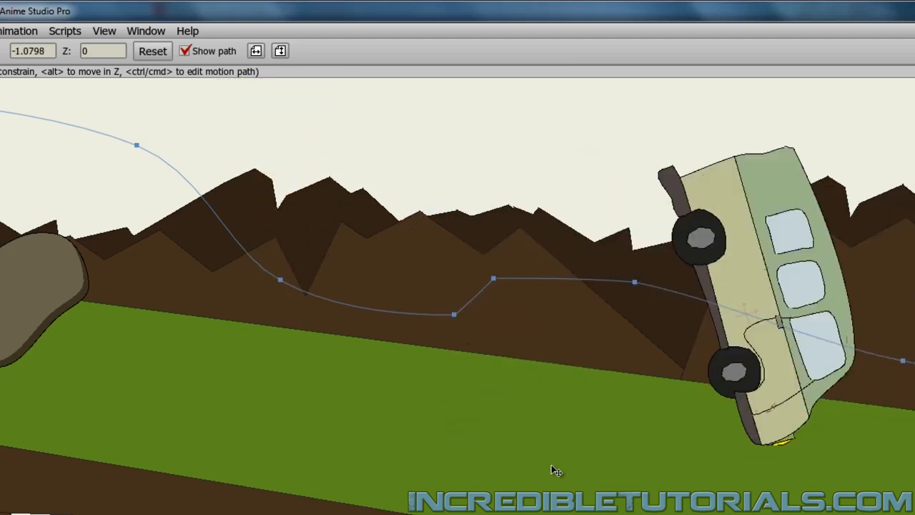
{"action": "key", "text": "Left"}
{"action": "key", "text": "Left"}
{"action": "key", "text": "Left"}
{"action": "key", "text": "Left"}
{"action": "key", "text": "Left"}
{"action": "key", "text": "Left"}
{"action": "key", "text": "Right"}
{"action": "key", "text": "Right"}
{"action": "key", "text": "Right"}
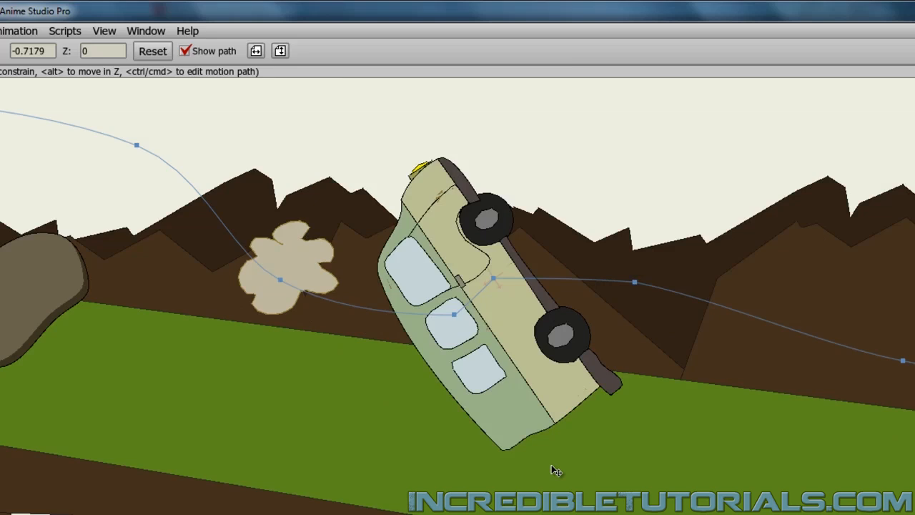
{"action": "key", "text": "Right"}
{"action": "key", "text": "Left"}
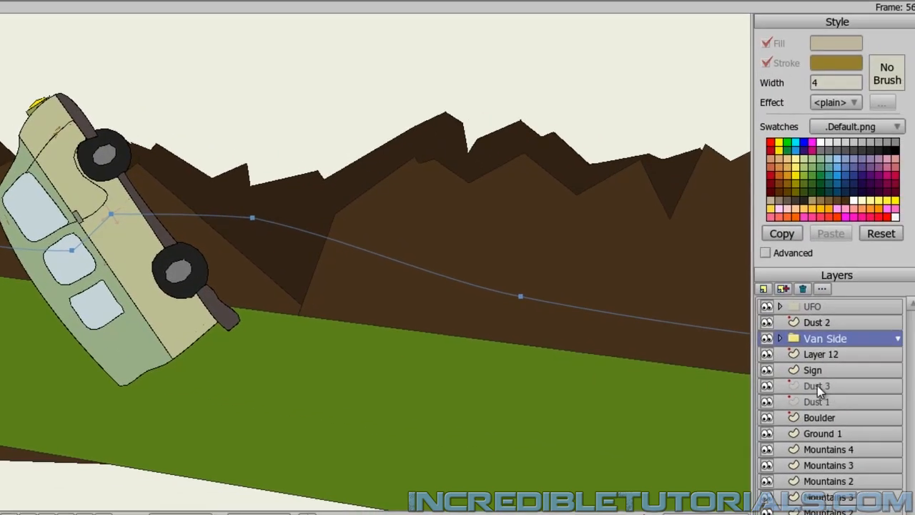
Make the Dust 3 layer visible at frame 56
{"action": "double_click", "coordinate": [817, 385]}
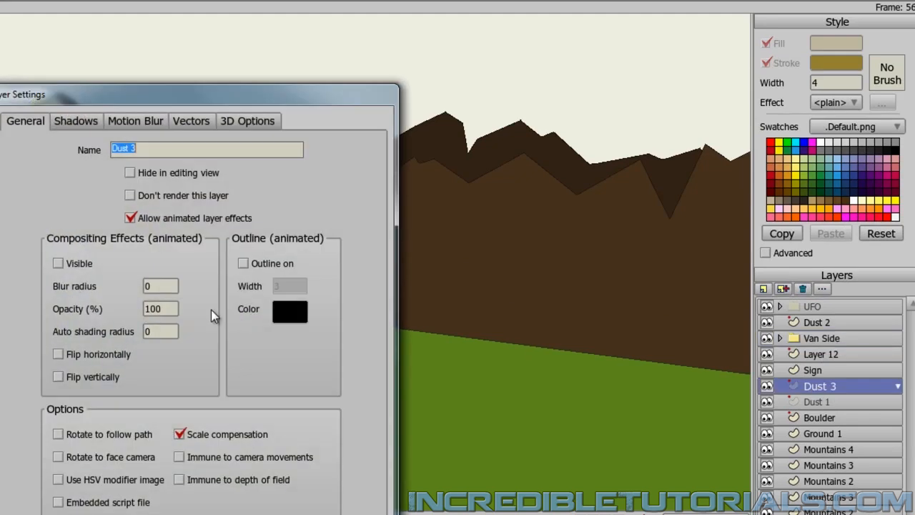
{"action": "key", "text": "Return"}
{"action": "scroll", "coordinate": [63, 366], "scroll_direction": "down", "scroll_amount": 3}
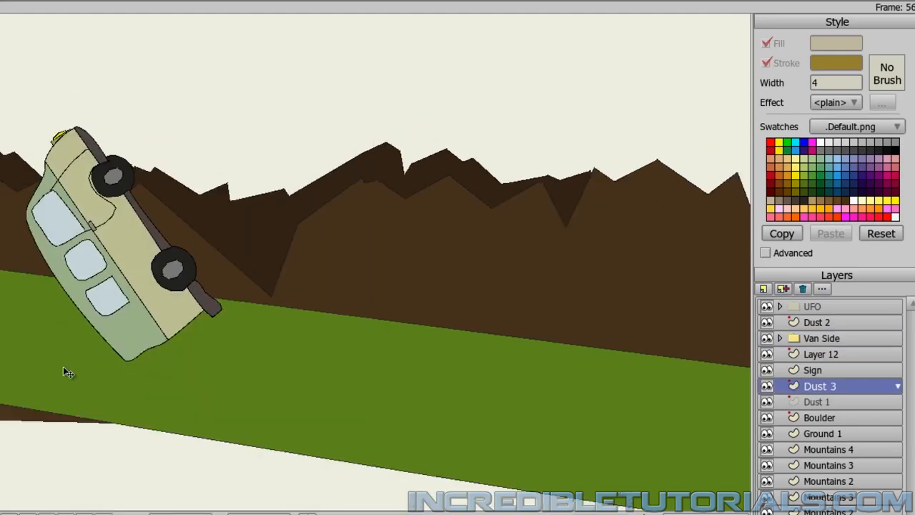
Place the Dust 3 cloud under the van's rear corner at frame 56 and move its layer above the Van Side group
{"action": "key", "text": "ctrl+v"}
{"action": "left_click_drag", "start_coordinate": [22, 177], "coordinate": [126, 349]}
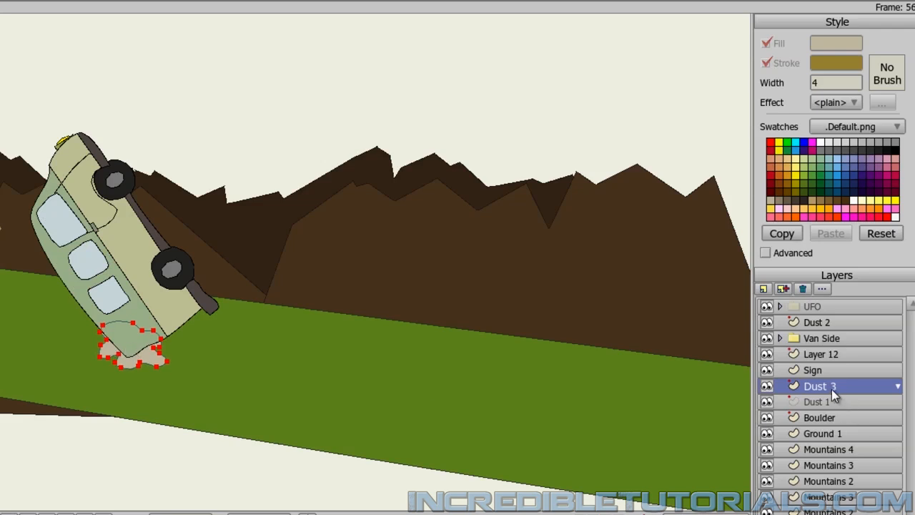
{"action": "left_click_drag", "start_coordinate": [832, 388], "coordinate": [830, 336]}
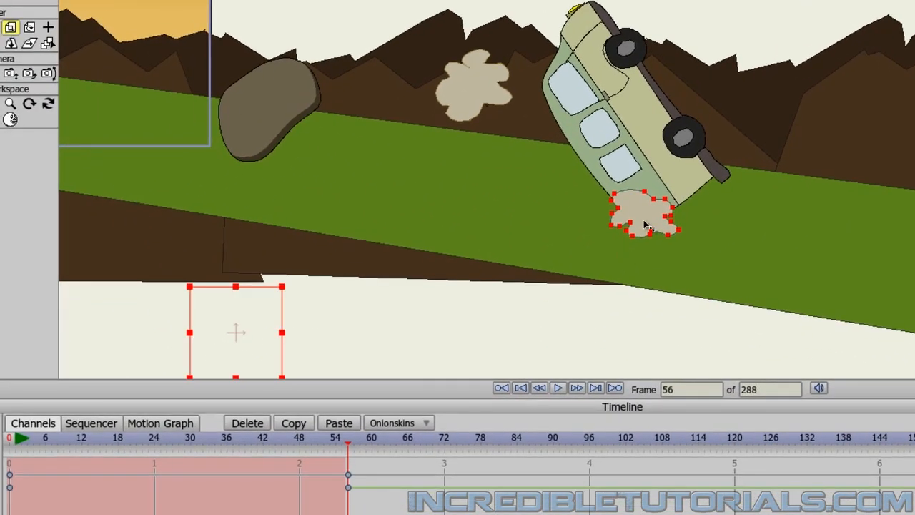
Key Dust 3's scale at frame 56 and raise the cloud high above the mountains at frame 74
{"action": "left_click", "coordinate": [644, 220]}
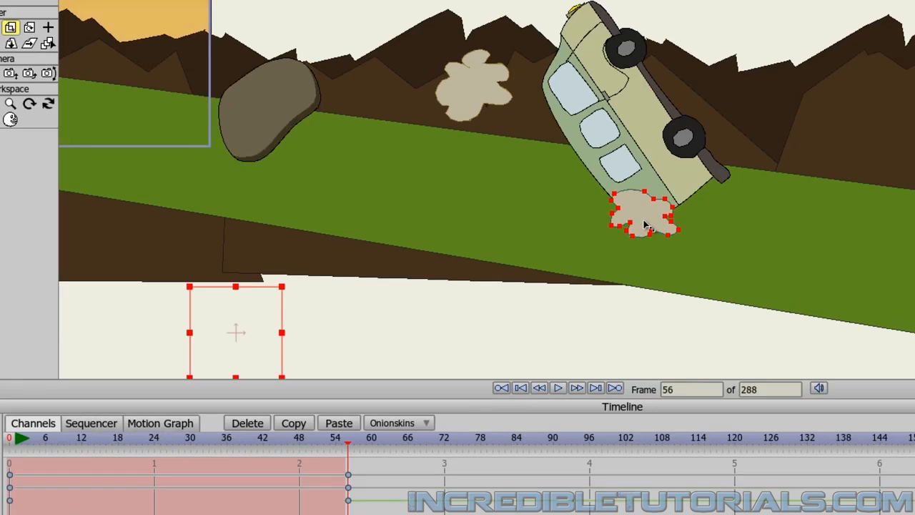
{"action": "key", "text": "Right"}
{"action": "key", "text": "Right"}
{"action": "key", "text": "Right"}
{"action": "key", "text": "Right"}
{"action": "key", "text": "Right"}
{"action": "key", "text": "Right"}
{"action": "key", "text": "Right"}
{"action": "key", "text": "Right"}
{"action": "key", "text": "Right"}
{"action": "key", "text": "Right"}
{"action": "key", "text": "Right"}
{"action": "key", "text": "Right"}
{"action": "key", "text": "Right"}
{"action": "key", "text": "Right"}
{"action": "key", "text": "Right"}
{"action": "key", "text": "Right"}
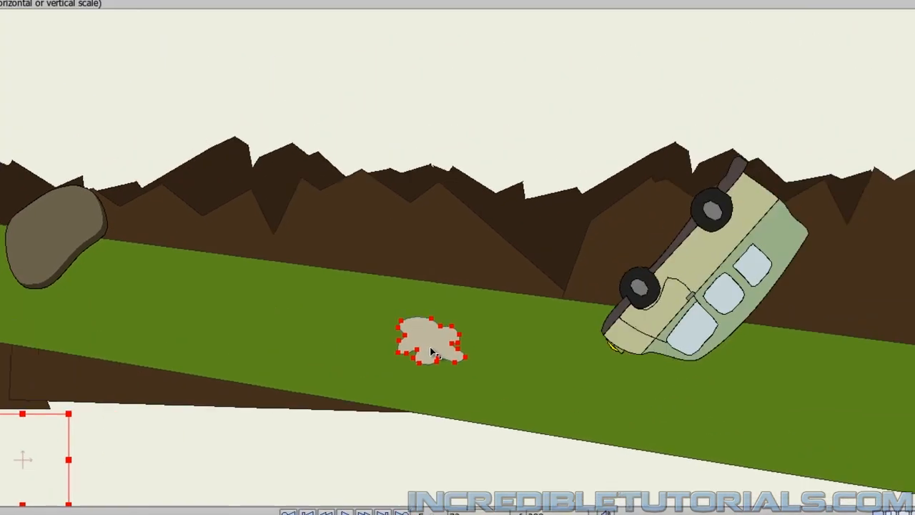
{"action": "key", "text": "Right"}
{"action": "key", "text": "Right"}
{"action": "key", "text": "1"}
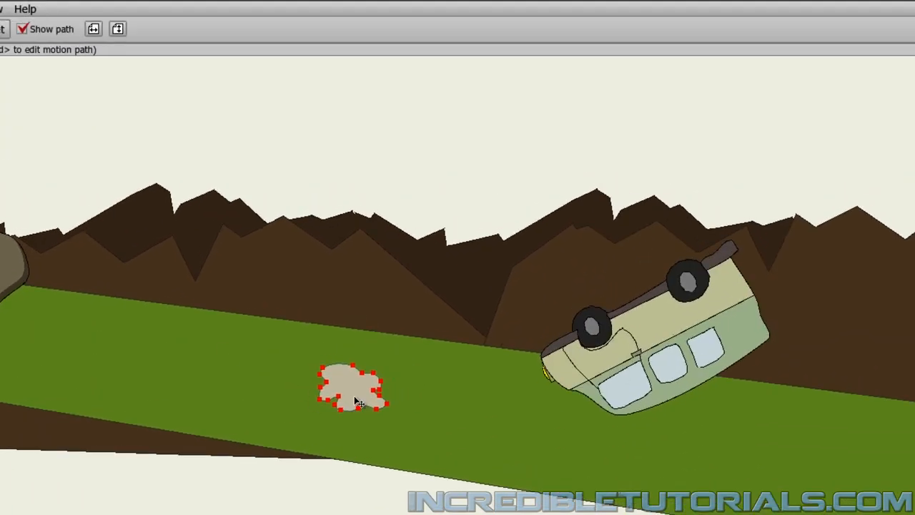
{"action": "left_click_drag", "start_coordinate": [356, 401], "coordinate": [363, 88]}
{"action": "scroll", "coordinate": [323, 300], "scroll_direction": "up", "scroll_amount": 2}
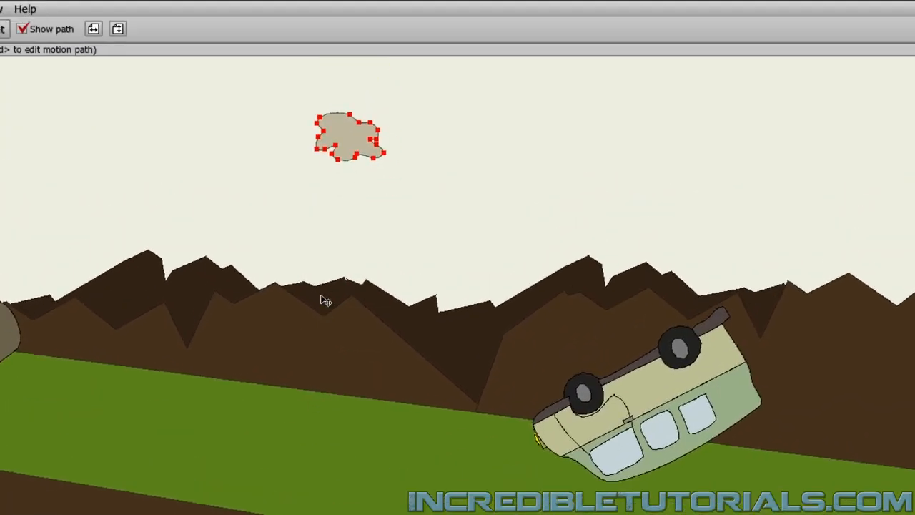
{"action": "left_click_drag", "start_coordinate": [321, 297], "coordinate": [317, 323]}
Enlarge Dust 3 to about double its size at frame 74 and move it back above the impact spot
{"action": "key", "text": "2"}
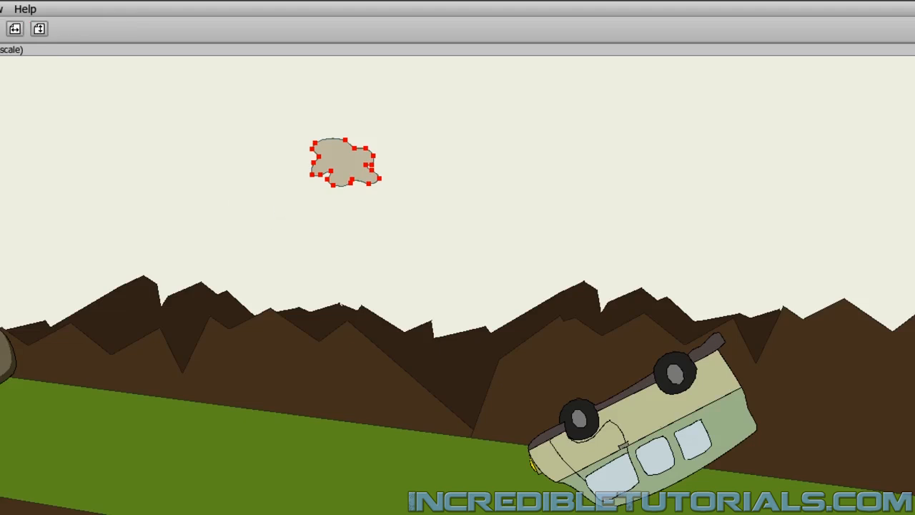
{"action": "left_click_drag", "start_coordinate": [0, 235], "coordinate": [28, 189]}
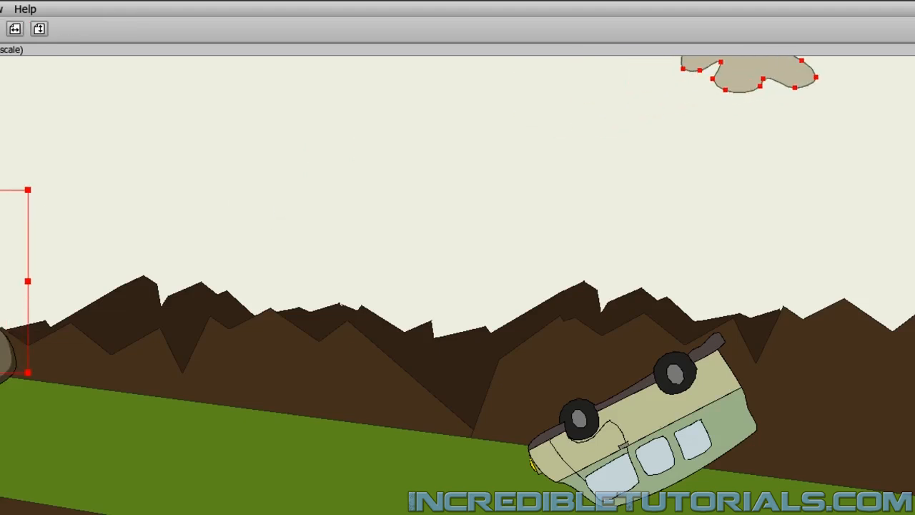
{"action": "key", "text": "1"}
{"action": "left_click_drag", "start_coordinate": [738, 97], "coordinate": [275, 204]}
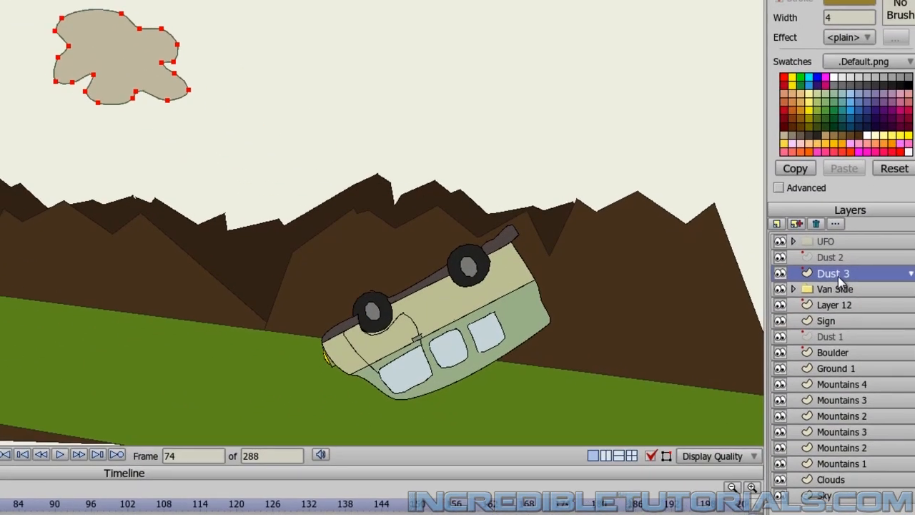
Set the opacity of Dust 3 to 0% at frame 74
{"action": "double_click", "coordinate": [834, 273]}
{"action": "left_click", "coordinate": [159, 243]}
{"action": "double_click", "coordinate": [159, 243]}
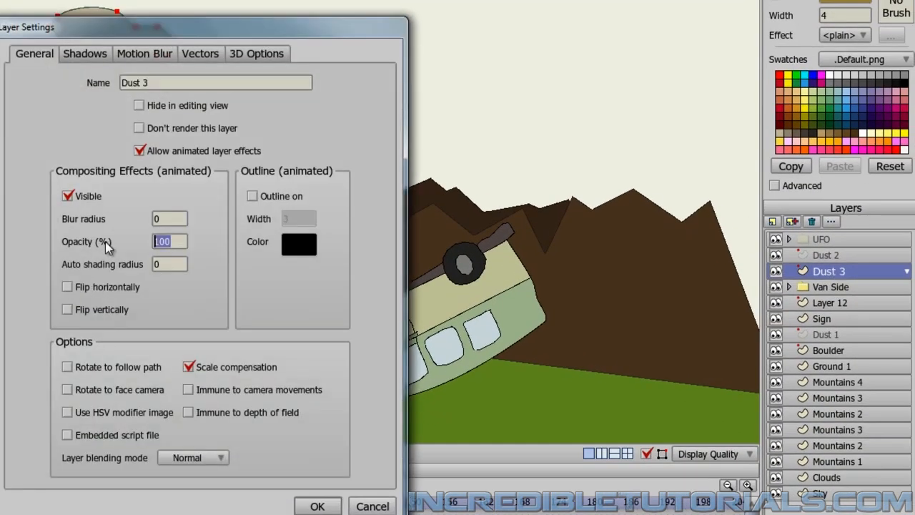
{"action": "type", "text": "0"}
{"action": "left_click", "coordinate": [311, 506]}
Scrub through the frames between about 49 and 74 to examine how Dust 3 rises, grows and fades
{"action": "scroll", "coordinate": [302, 498], "scroll_direction": "up", "scroll_amount": 20}
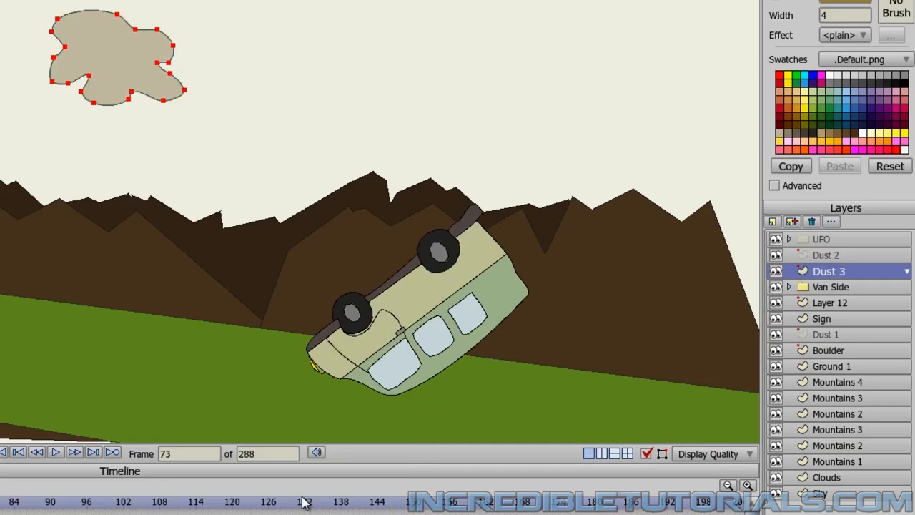
{"action": "scroll", "coordinate": [302, 502], "scroll_direction": "down", "scroll_amount": 20}
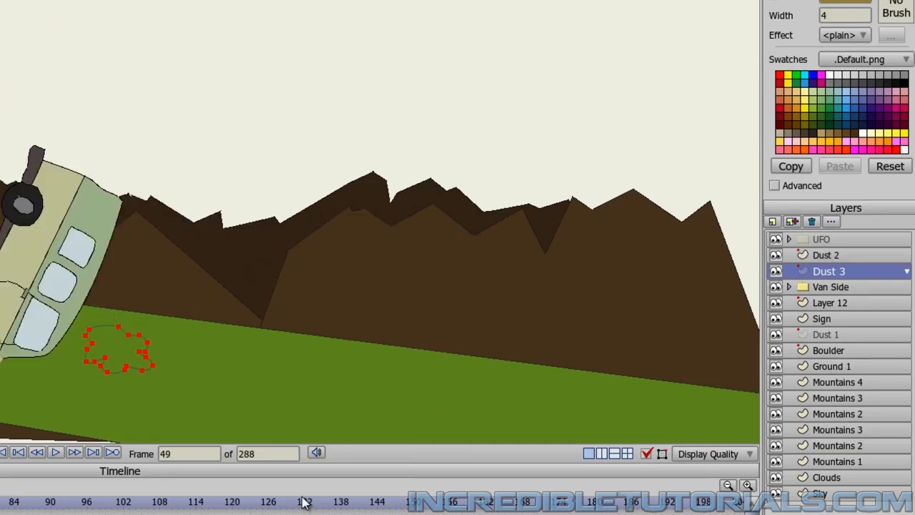
{"action": "scroll", "coordinate": [302, 502], "scroll_direction": "down", "scroll_amount": 2}
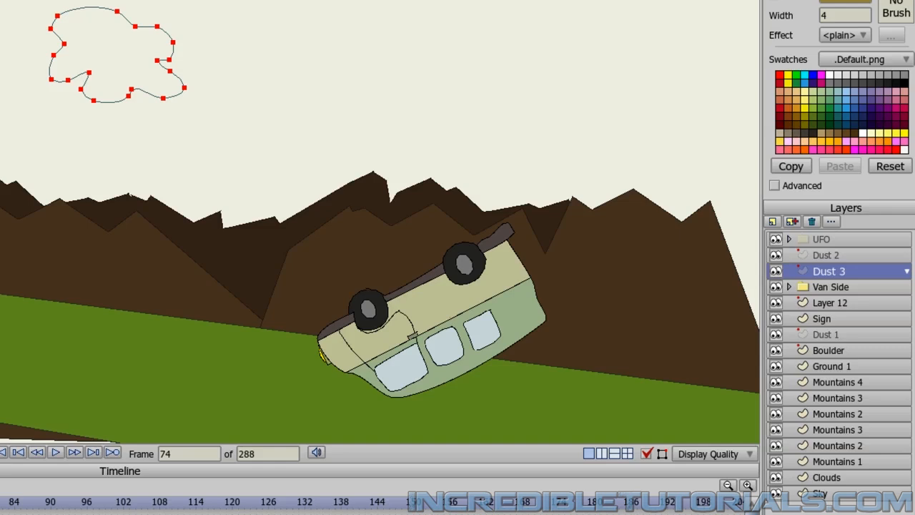
At frame 0, add a new vector layer named Dirt directly above Ground 1
{"action": "left_click", "coordinate": [835, 370]}
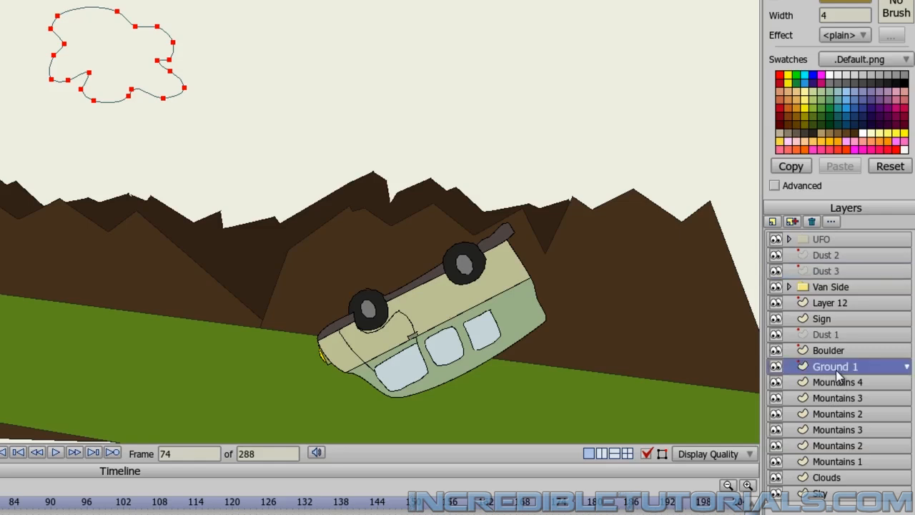
{"action": "left_click", "coordinate": [773, 222]}
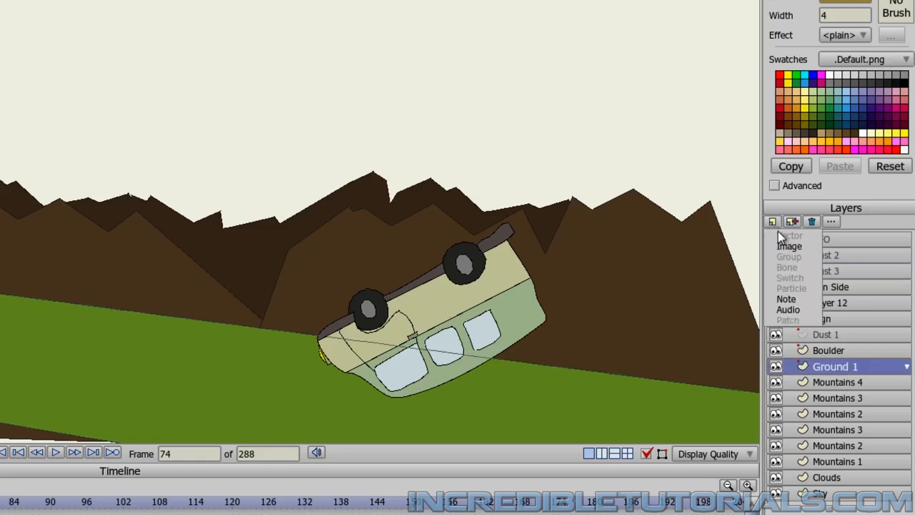
{"action": "left_click", "coordinate": [772, 223]}
{"action": "left_click", "coordinate": [772, 223]}
{"action": "key", "text": "shift+Left"}
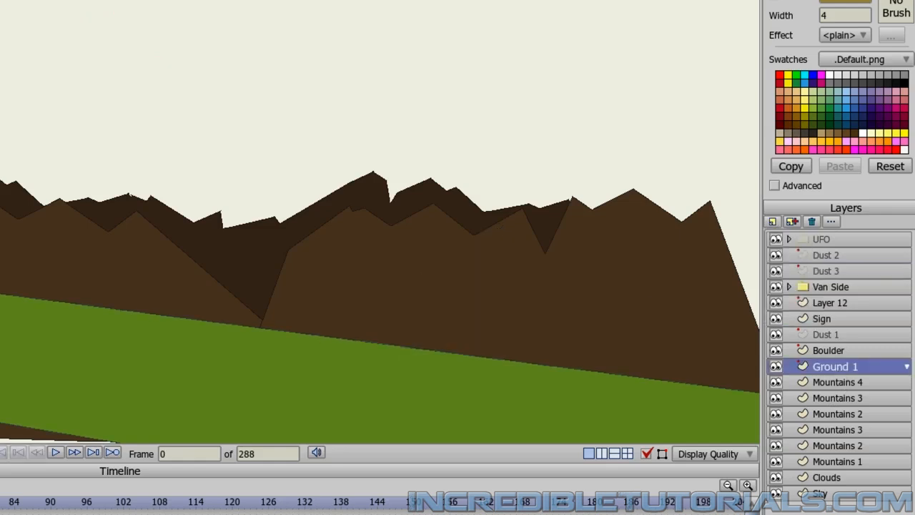
{"action": "left_click", "coordinate": [773, 222]}
{"action": "left_click", "coordinate": [776, 236]}
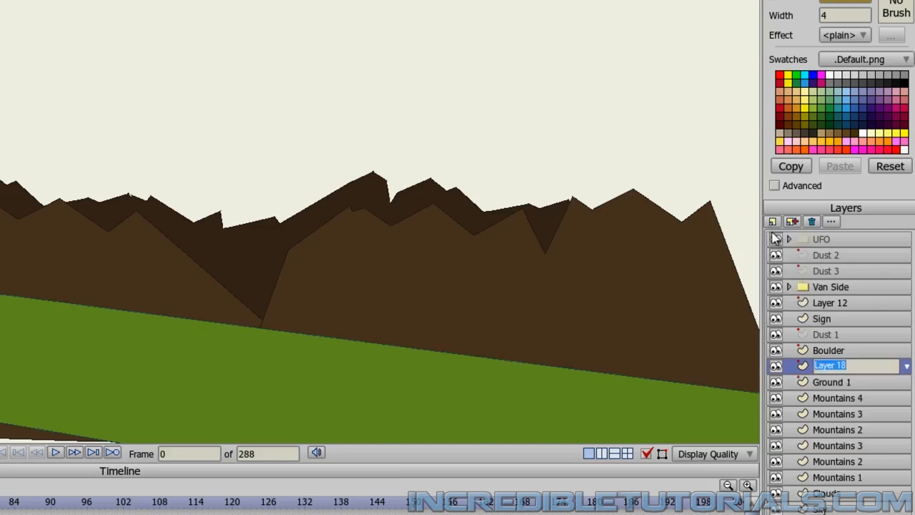
{"action": "type", "text": "Dirt"}
{"action": "key", "text": "Return"}
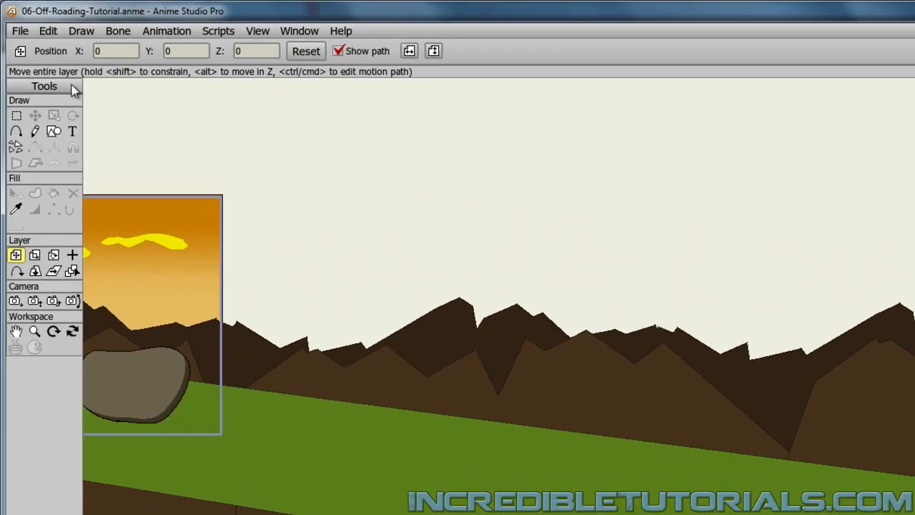
Turn off the preference "Enable drawing tools only on frame 0"
{"action": "left_click", "coordinate": [47, 32]}
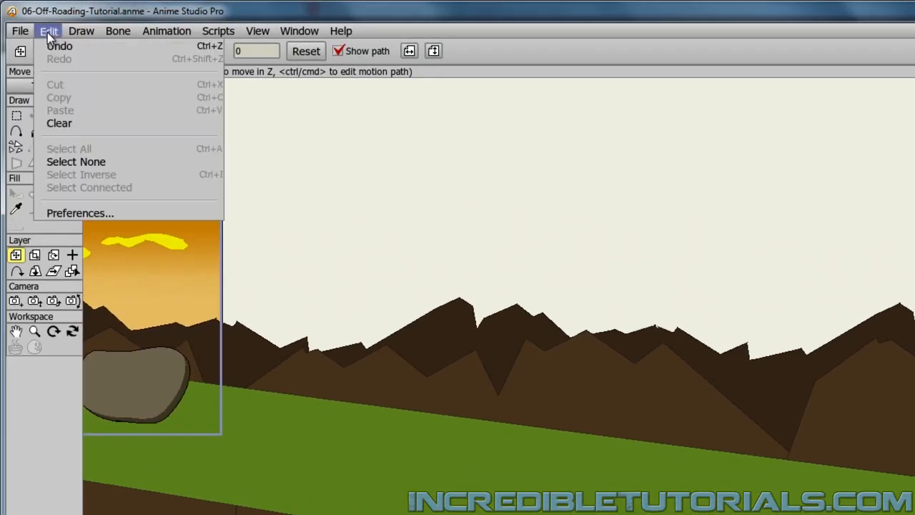
{"action": "left_click", "coordinate": [79, 213]}
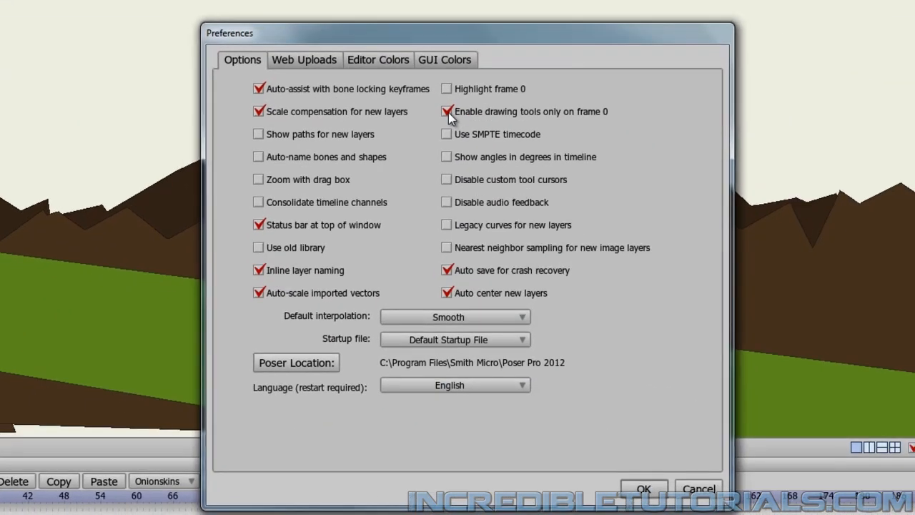
{"action": "left_click", "coordinate": [448, 112]}
{"action": "left_click", "coordinate": [642, 491]}
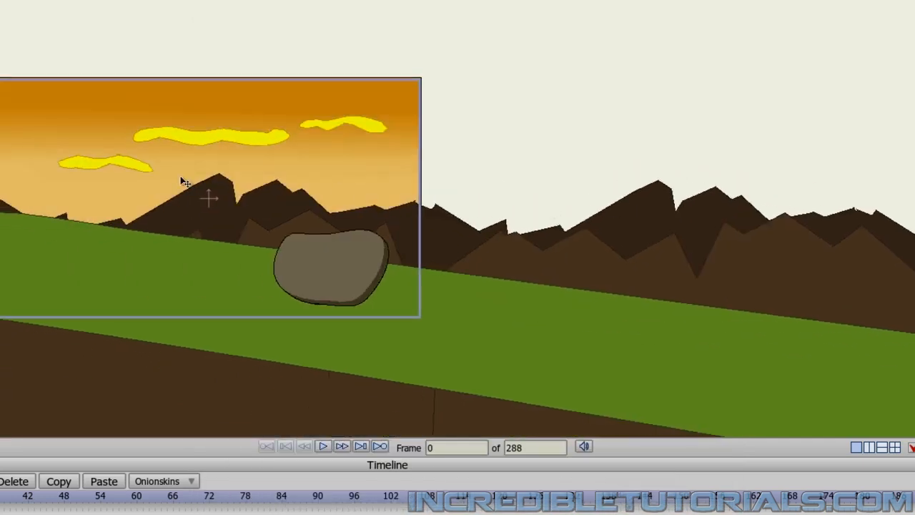
Activate the Freehand tool and set the stroke colour to a dark, muted brown
{"action": "scroll", "coordinate": [185, 182], "scroll_direction": "up", "scroll_amount": 3}
{"action": "left_click_drag", "start_coordinate": [185, 182], "coordinate": [459, 184]}
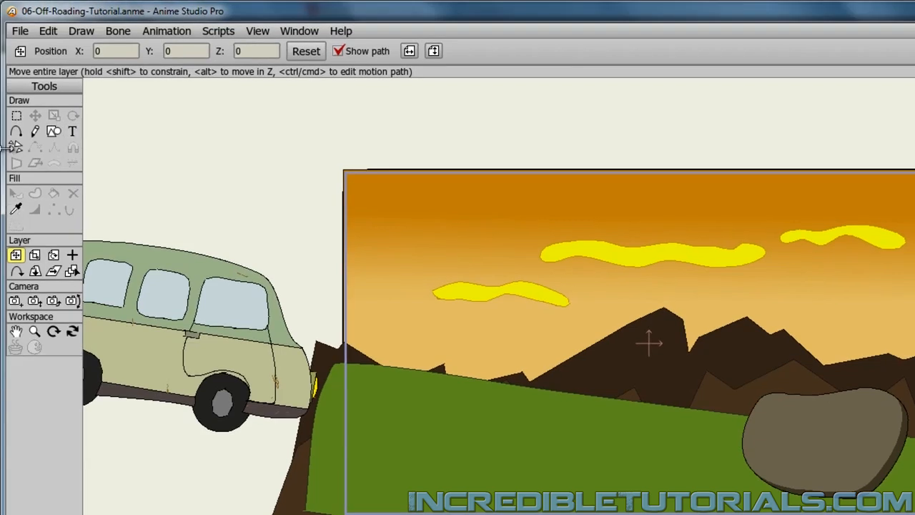
{"action": "left_click", "coordinate": [33, 132]}
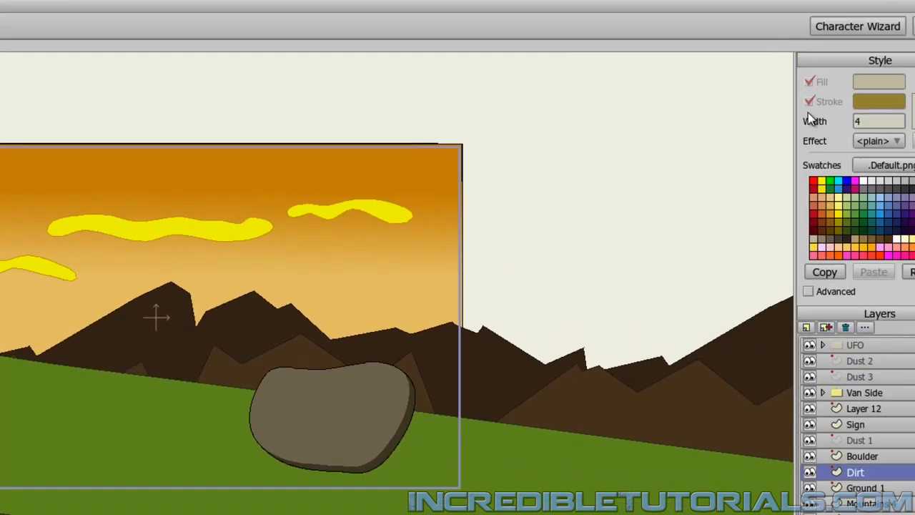
{"action": "left_click", "coordinate": [829, 99]}
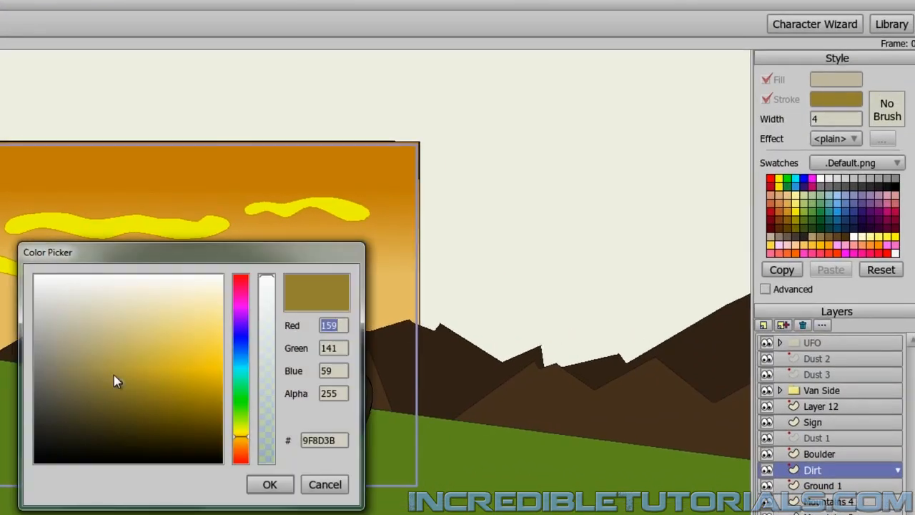
{"action": "mouse_move", "coordinate": [118, 384]}
{"action": "left_mouse_down"}
{"action": "mouse_move", "coordinate": [73, 388]}
{"action": "mouse_move", "coordinate": [73, 404]}
{"action": "mouse_move", "coordinate": [83, 405]}
{"action": "mouse_move", "coordinate": [67, 386]}
{"action": "mouse_move", "coordinate": [88, 398]}
{"action": "left_mouse_up"}
{"action": "left_click", "coordinate": [243, 450]}
{"action": "left_click", "coordinate": [269, 484]}
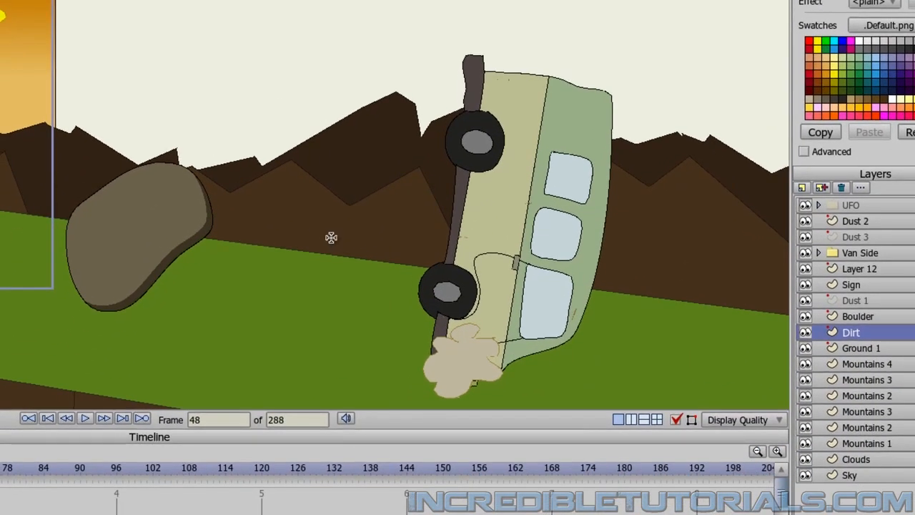
At frame 48, scribble a small dirt mark on the ground where the van's front end hits
{"action": "left_click_drag", "start_coordinate": [407, 433], "coordinate": [74, 322]}
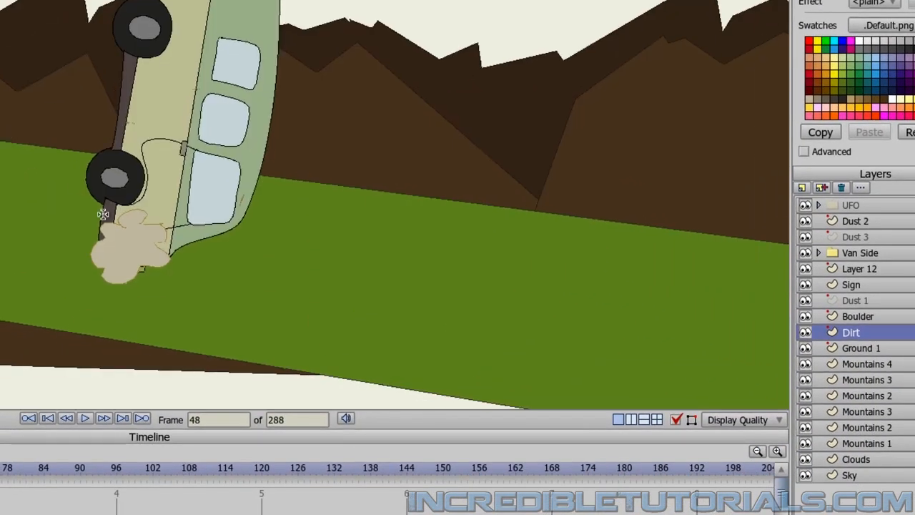
{"action": "scroll", "coordinate": [61, 330], "scroll_direction": "up", "scroll_amount": 3}
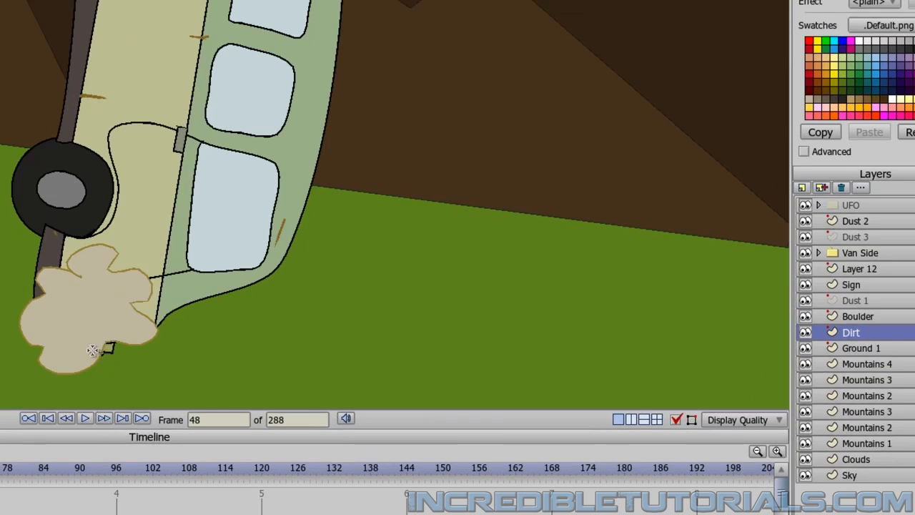
{"action": "mouse_move", "coordinate": [93, 350]}
{"action": "left_mouse_down"}
{"action": "mouse_move", "coordinate": [68, 350]}
{"action": "mouse_move", "coordinate": [105, 358]}
{"action": "mouse_move", "coordinate": [96, 362]}
{"action": "mouse_move", "coordinate": [128, 355]}
{"action": "left_mouse_up"}
At frame 56, scribble a dirt mark on the ground beneath the van's rear end where it lands
{"action": "key", "text": "Right"}
{"action": "key", "text": "Right"}
{"action": "key", "text": "Right"}
{"action": "key", "text": "Right"}
{"action": "key", "text": "Right"}
{"action": "key", "text": "Right"}
{"action": "key", "text": "Right"}
{"action": "key", "text": "Right"}
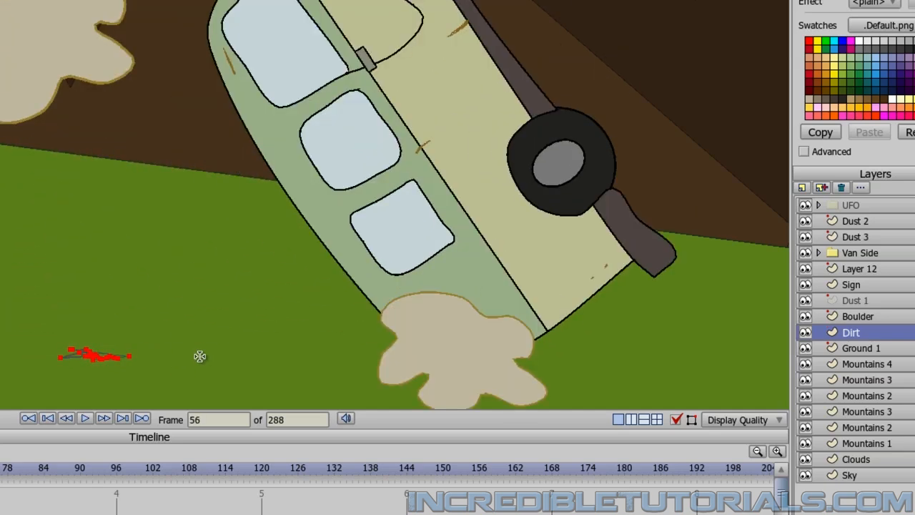
{"action": "left_click_drag", "start_coordinate": [199, 356], "coordinate": [0, 256]}
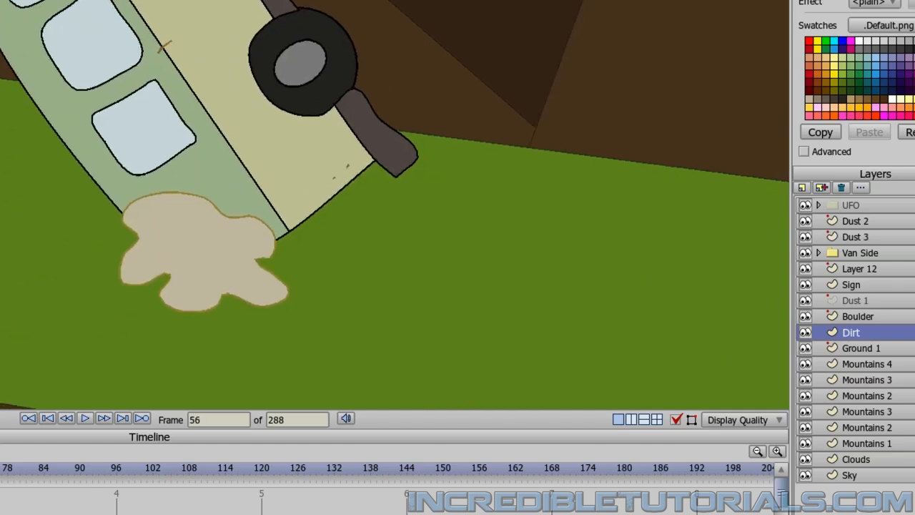
{"action": "mouse_move", "coordinate": [169, 271]}
{"action": "left_mouse_down"}
{"action": "mouse_move", "coordinate": [259, 285]}
{"action": "mouse_move", "coordinate": [210, 277]}
{"action": "mouse_move", "coordinate": [234, 271]}
{"action": "mouse_move", "coordinate": [207, 281]}
{"action": "mouse_move", "coordinate": [232, 294]}
{"action": "mouse_move", "coordinate": [173, 273]}
{"action": "mouse_move", "coordinate": [233, 278]}
{"action": "left_mouse_up"}
{"action": "key", "text": "ctrl+a"}
At frame 71, scribble a flat dirt mark on the ground where the van's front end hits again
{"action": "key", "text": "Right"}
{"action": "key", "text": "Right"}
{"action": "key", "text": "Right"}
{"action": "key", "text": "Right"}
{"action": "key", "text": "Right"}
{"action": "key", "text": "Right"}
{"action": "key", "text": "Right"}
{"action": "key", "text": "Right"}
{"action": "key", "text": "Right"}
{"action": "key", "text": "Right"}
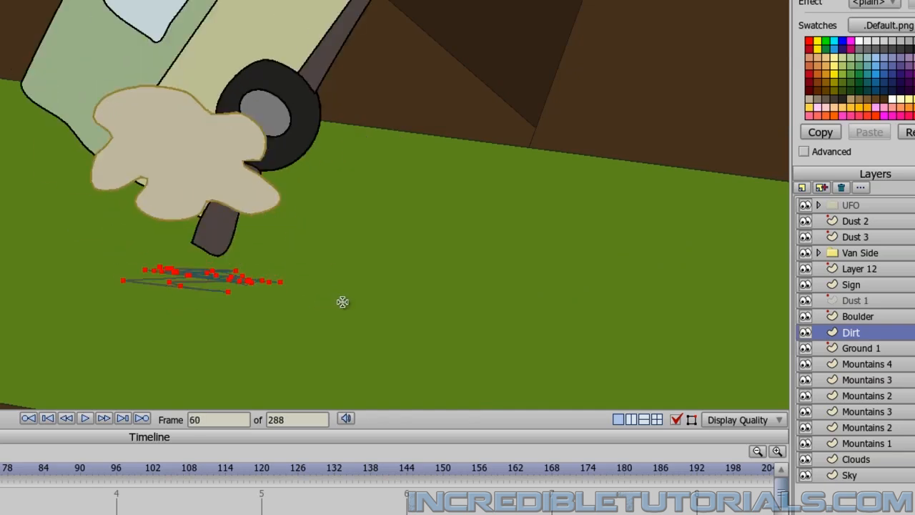
{"action": "key", "text": "Right"}
{"action": "key", "text": "Right"}
{"action": "key", "text": "Right"}
{"action": "key", "text": "Right"}
{"action": "key", "text": "Right"}
{"action": "key", "text": "Right"}
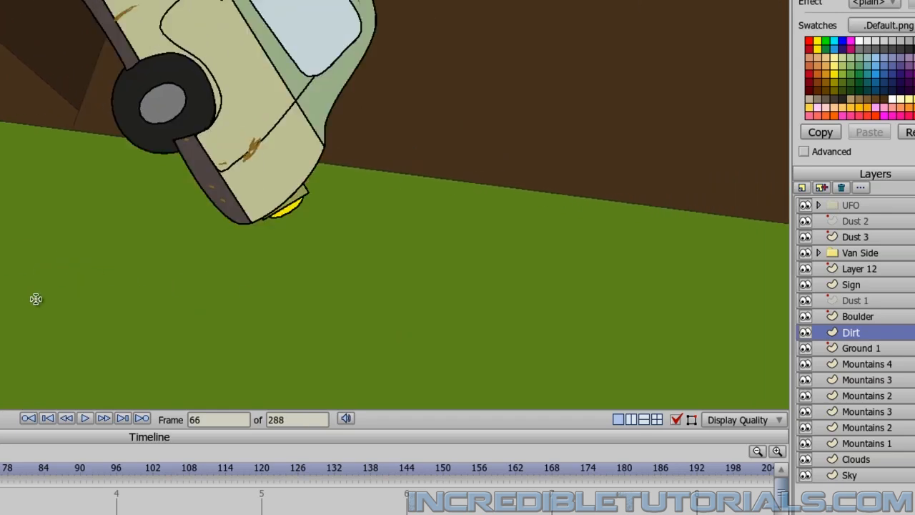
{"action": "key", "text": "Left"}
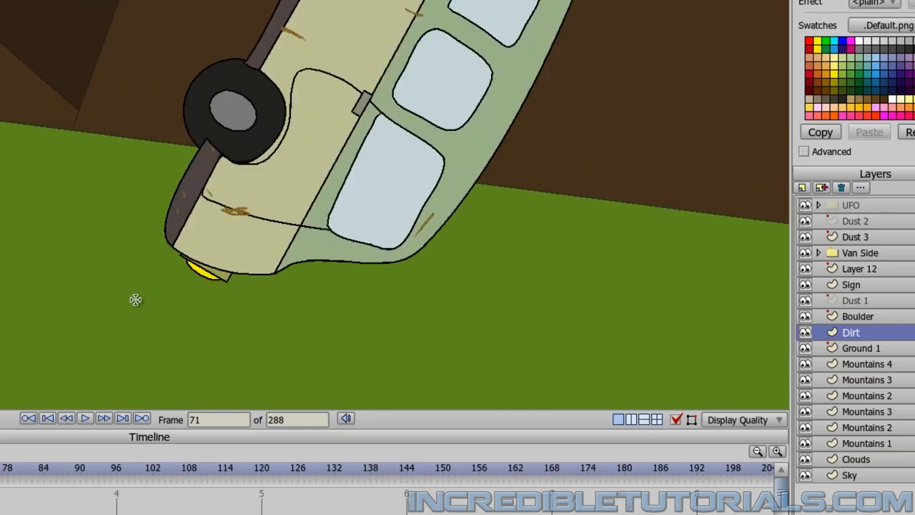
{"action": "key", "text": "Left"}
{"action": "key", "text": "Left"}
{"action": "key", "text": "Right"}
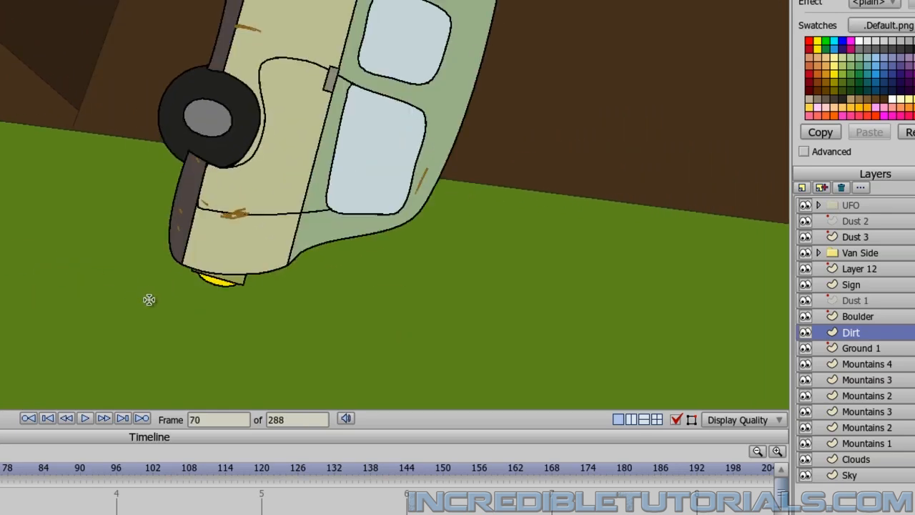
{"action": "key", "text": "Right"}
{"action": "key", "text": "Right"}
{"action": "key", "text": "Left"}
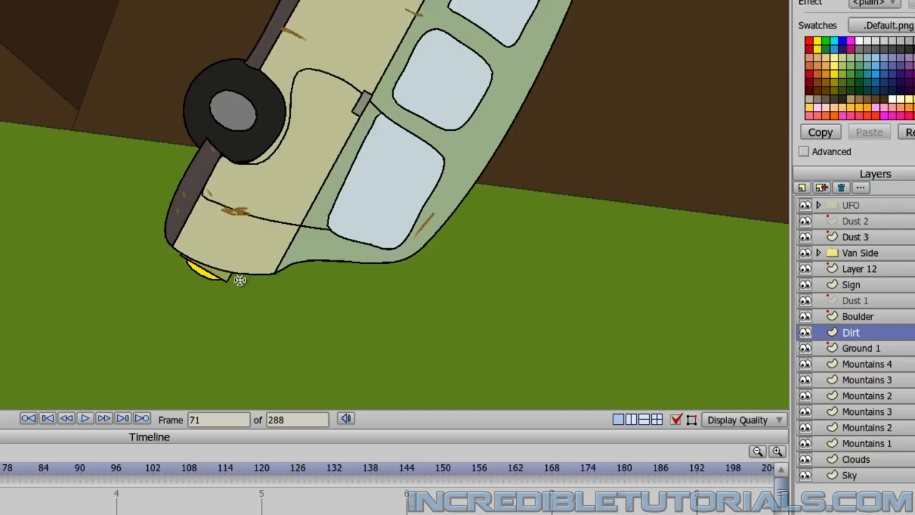
{"action": "mouse_move", "coordinate": [238, 278]}
{"action": "left_mouse_down"}
{"action": "mouse_move", "coordinate": [201, 273]}
{"action": "mouse_move", "coordinate": [263, 281]}
{"action": "mouse_move", "coordinate": [166, 270]}
{"action": "mouse_move", "coordinate": [243, 279]}
{"action": "mouse_move", "coordinate": [187, 277]}
{"action": "left_mouse_up"}
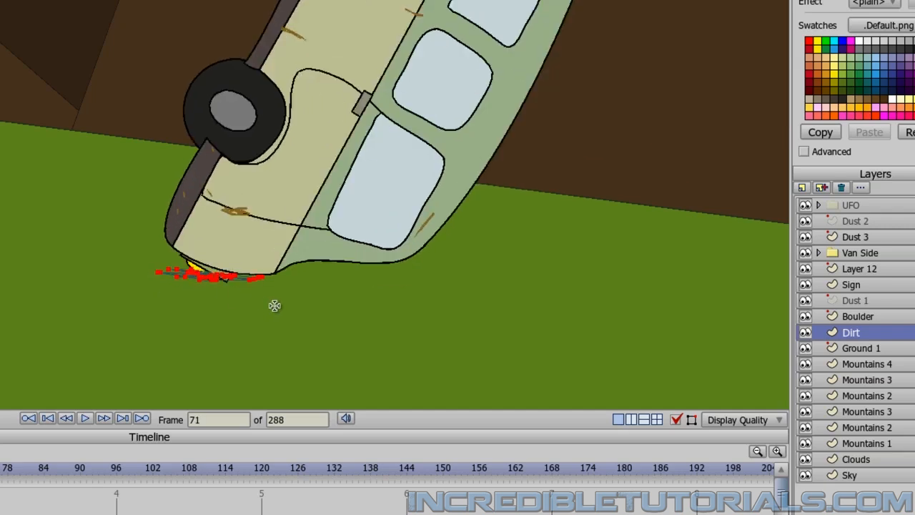
At frame 85, scribble a dirt mark under the rear edge of the overturned van's roof
{"action": "key", "text": "Left"}
{"action": "key", "text": "Right"}
{"action": "key", "text": "Right"}
{"action": "key", "text": "Right"}
{"action": "key", "text": "Right"}
{"action": "key", "text": "Right"}
{"action": "key", "text": "Right"}
{"action": "key", "text": "Right"}
{"action": "key", "text": "Right"}
{"action": "key", "text": "Right"}
{"action": "key", "text": "Right"}
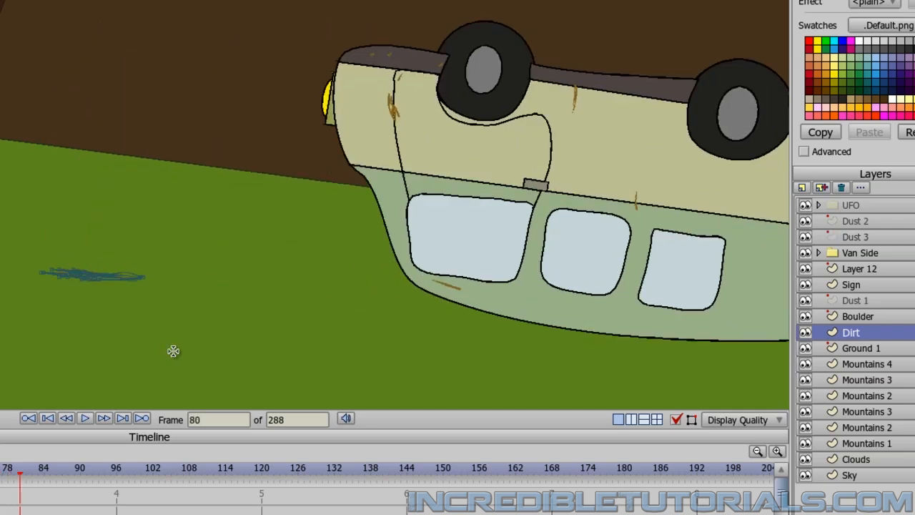
{"action": "key", "text": "Right"}
{"action": "key", "text": "Right"}
{"action": "key", "text": "Right"}
{"action": "key", "text": "Right"}
{"action": "key", "text": "Right"}
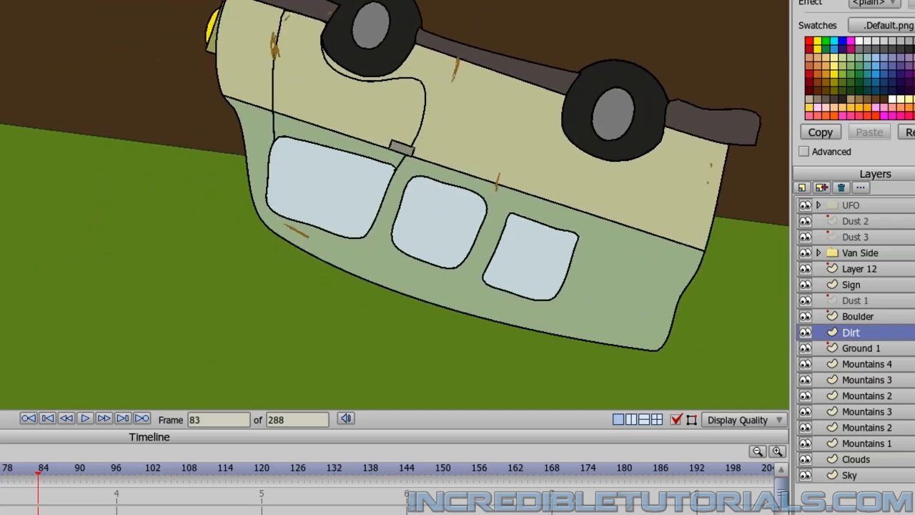
{"action": "key", "text": "Left"}
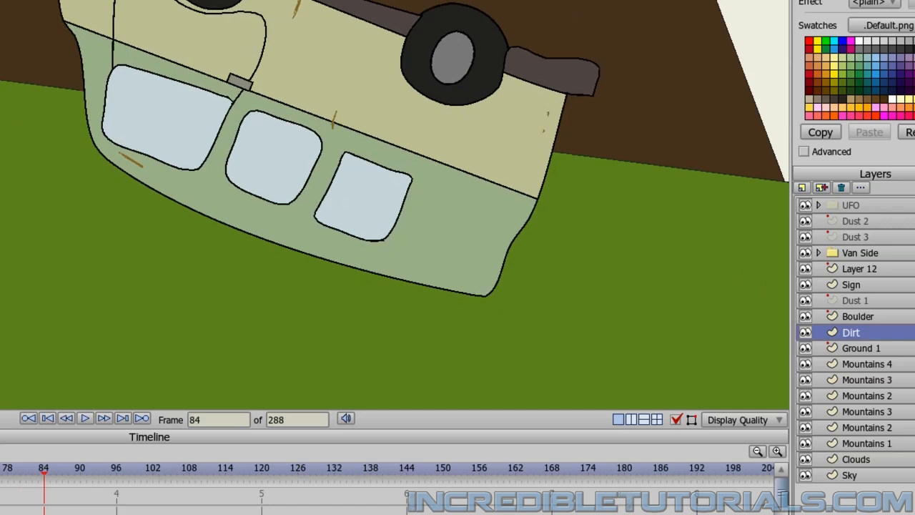
{"action": "key", "text": "Left"}
{"action": "key", "text": "Left"}
{"action": "key", "text": "Right"}
{"action": "key", "text": "Right"}
{"action": "key", "text": "Right"}
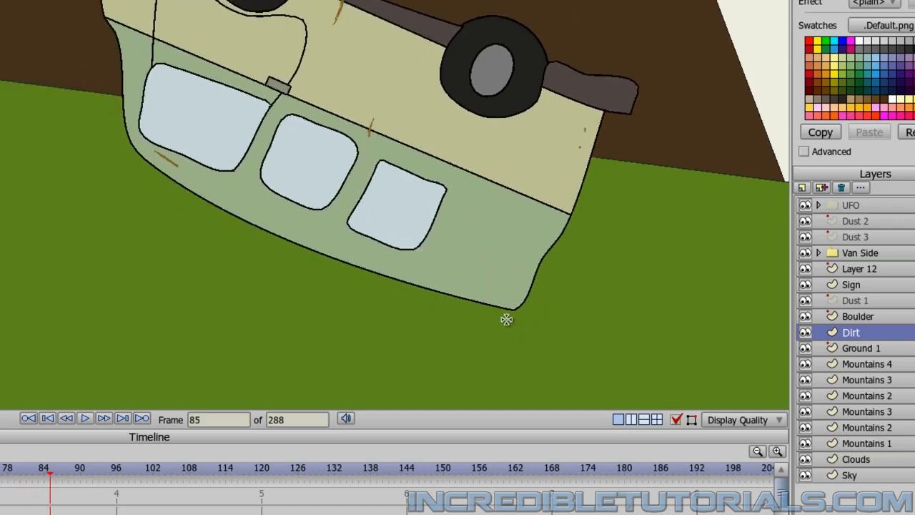
{"action": "left_click_drag", "start_coordinate": [463, 299], "coordinate": [523, 316]}
Extend the dirt trail beneath the sliding roof with new scribbles at frames 87, 89, 91 and 93
{"action": "key", "text": "Right"}
{"action": "key", "text": "Right"}
{"action": "mouse_move", "coordinate": [315, 298]}
{"action": "left_mouse_down"}
{"action": "mouse_move", "coordinate": [211, 282]}
{"action": "mouse_move", "coordinate": [267, 294]}
{"action": "mouse_move", "coordinate": [288, 288]}
{"action": "left_mouse_up"}
{"action": "key", "text": "Right"}
{"action": "key", "text": "Right"}
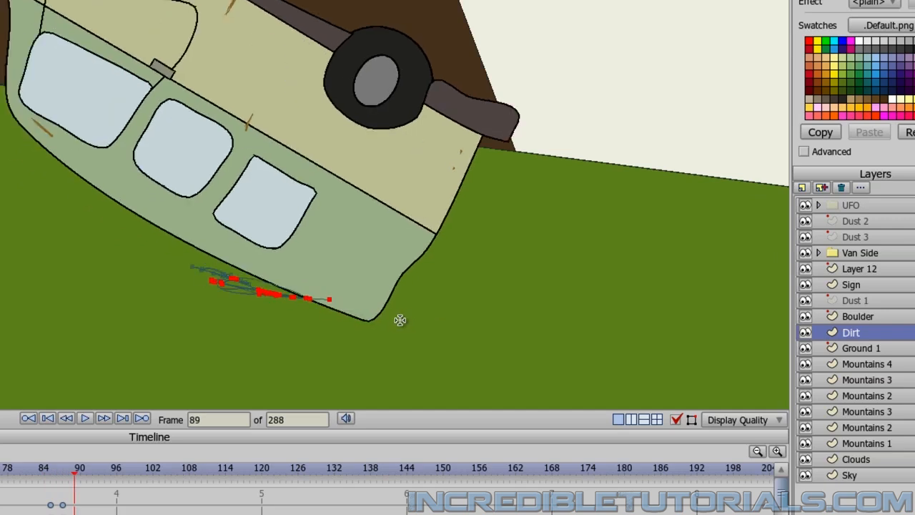
{"action": "mouse_move", "coordinate": [358, 313]}
{"action": "left_mouse_down"}
{"action": "mouse_move", "coordinate": [330, 307]}
{"action": "mouse_move", "coordinate": [363, 323]}
{"action": "mouse_move", "coordinate": [370, 316]}
{"action": "mouse_move", "coordinate": [272, 289]}
{"action": "left_mouse_up"}
{"action": "key", "text": "Right"}
{"action": "key", "text": "Right"}
{"action": "mouse_move", "coordinate": [424, 330]}
{"action": "left_mouse_down"}
{"action": "mouse_move", "coordinate": [438, 331]}
{"action": "mouse_move", "coordinate": [386, 325]}
{"action": "mouse_move", "coordinate": [443, 330]}
{"action": "mouse_move", "coordinate": [385, 329]}
{"action": "mouse_move", "coordinate": [404, 323]}
{"action": "mouse_move", "coordinate": [340, 301]}
{"action": "left_mouse_up"}
{"action": "key", "text": "Right"}
{"action": "key", "text": "Right"}
{"action": "mouse_move", "coordinate": [499, 358]}
{"action": "left_mouse_down"}
{"action": "mouse_move", "coordinate": [438, 334]}
{"action": "mouse_move", "coordinate": [451, 332]}
{"action": "mouse_move", "coordinate": [420, 331]}
{"action": "mouse_move", "coordinate": [480, 341]}
{"action": "left_mouse_up"}
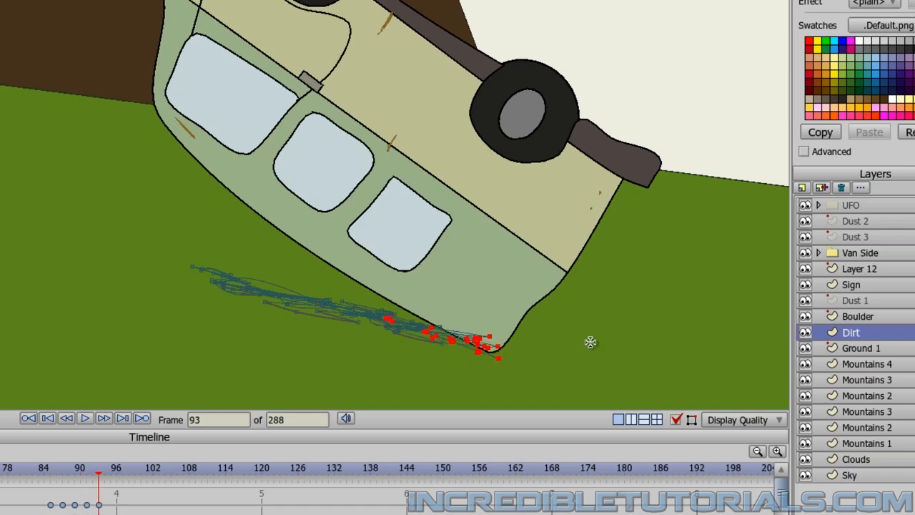
Continue the dirt trail behind the sliding van with scribbles at frames 95, 97, 99 and 101
{"action": "key", "text": "Right"}
{"action": "key", "text": "Right"}
{"action": "mouse_move", "coordinate": [218, 315]}
{"action": "left_mouse_down"}
{"action": "mouse_move", "coordinate": [113, 288]}
{"action": "mouse_move", "coordinate": [169, 304]}
{"action": "mouse_move", "coordinate": [128, 296]}
{"action": "mouse_move", "coordinate": [161, 298]}
{"action": "mouse_move", "coordinate": [152, 296]}
{"action": "left_mouse_up"}
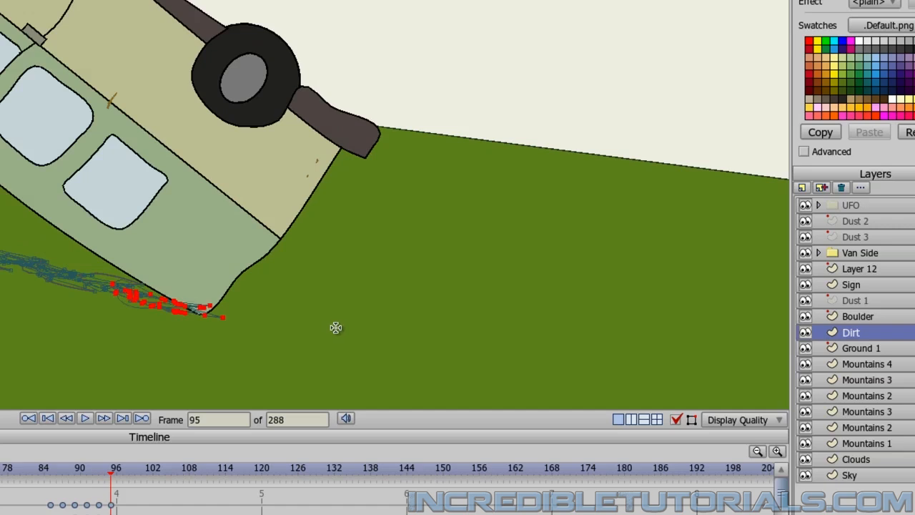
{"action": "key", "text": "Right"}
{"action": "key", "text": "Right"}
{"action": "mouse_move", "coordinate": [263, 327]}
{"action": "left_mouse_down"}
{"action": "mouse_move", "coordinate": [210, 306]}
{"action": "mouse_move", "coordinate": [261, 327]}
{"action": "mouse_move", "coordinate": [246, 323]}
{"action": "left_mouse_up"}
{"action": "mouse_move", "coordinate": [329, 346]}
{"action": "left_mouse_down"}
{"action": "mouse_move", "coordinate": [270, 321]}
{"action": "mouse_move", "coordinate": [303, 336]}
{"action": "mouse_move", "coordinate": [270, 332]}
{"action": "mouse_move", "coordinate": [322, 340]}
{"action": "mouse_move", "coordinate": [295, 325]}
{"action": "left_mouse_up"}
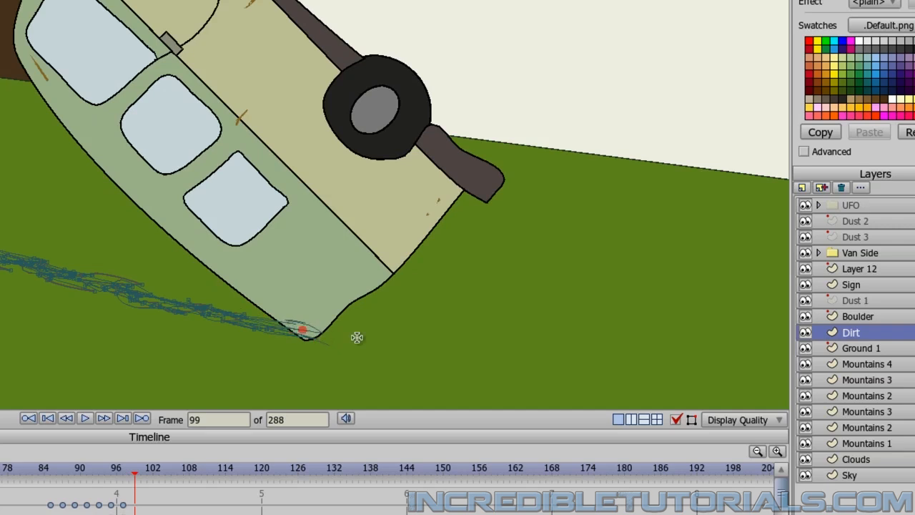
{"action": "key", "text": "Right"}
{"action": "key", "text": "Right"}
{"action": "mouse_move", "coordinate": [380, 352]}
{"action": "left_mouse_down"}
{"action": "mouse_move", "coordinate": [286, 329]}
{"action": "mouse_move", "coordinate": [324, 336]}
{"action": "mouse_move", "coordinate": [306, 326]}
{"action": "mouse_move", "coordinate": [334, 348]}
{"action": "mouse_move", "coordinate": [421, 352]}
{"action": "mouse_move", "coordinate": [353, 333]}
{"action": "mouse_move", "coordinate": [400, 355]}
{"action": "mouse_move", "coordinate": [444, 356]}
{"action": "left_mouse_up"}
Scribble more dirt along the roof's contact point at frames 103, 105, 107 and 109
{"action": "key", "text": "Right"}
{"action": "key", "text": "Right"}
{"action": "key", "text": "Right"}
{"action": "key", "text": "Right"}
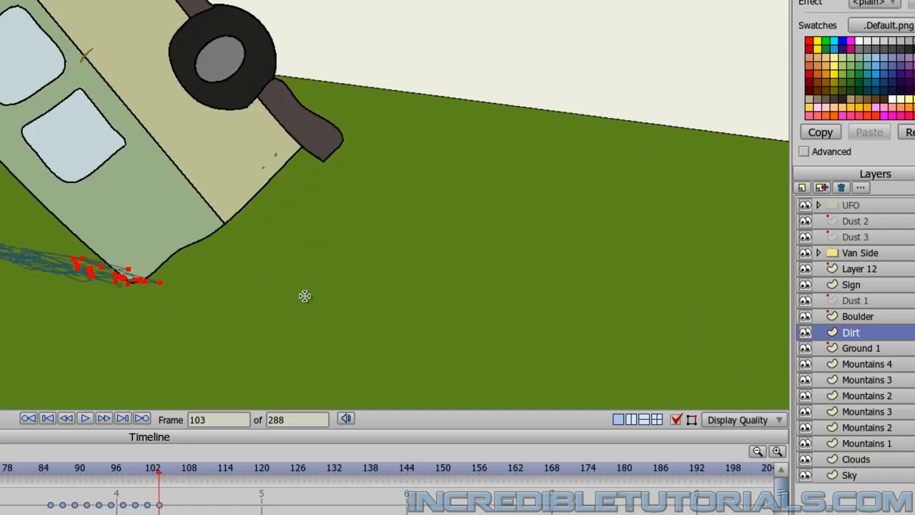
{"action": "mouse_move", "coordinate": [199, 289]}
{"action": "left_mouse_down"}
{"action": "mouse_move", "coordinate": [128, 285]}
{"action": "mouse_move", "coordinate": [124, 271]}
{"action": "left_mouse_up"}
{"action": "key", "text": "Right"}
{"action": "key", "text": "Right"}
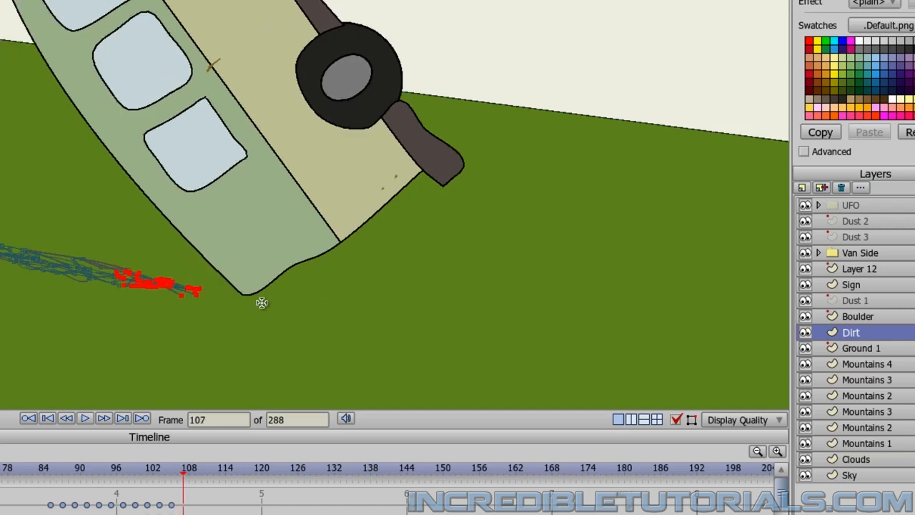
{"action": "mouse_move", "coordinate": [259, 300]}
{"action": "left_mouse_down"}
{"action": "mouse_move", "coordinate": [174, 284]}
{"action": "mouse_move", "coordinate": [184, 285]}
{"action": "mouse_move", "coordinate": [169, 291]}
{"action": "mouse_move", "coordinate": [243, 303]}
{"action": "mouse_move", "coordinate": [195, 286]}
{"action": "mouse_move", "coordinate": [296, 309]}
{"action": "mouse_move", "coordinate": [248, 290]}
{"action": "mouse_move", "coordinate": [283, 304]}
{"action": "mouse_move", "coordinate": [325, 303]}
{"action": "left_mouse_up"}
{"action": "key", "text": "Right"}
{"action": "key", "text": "Right"}
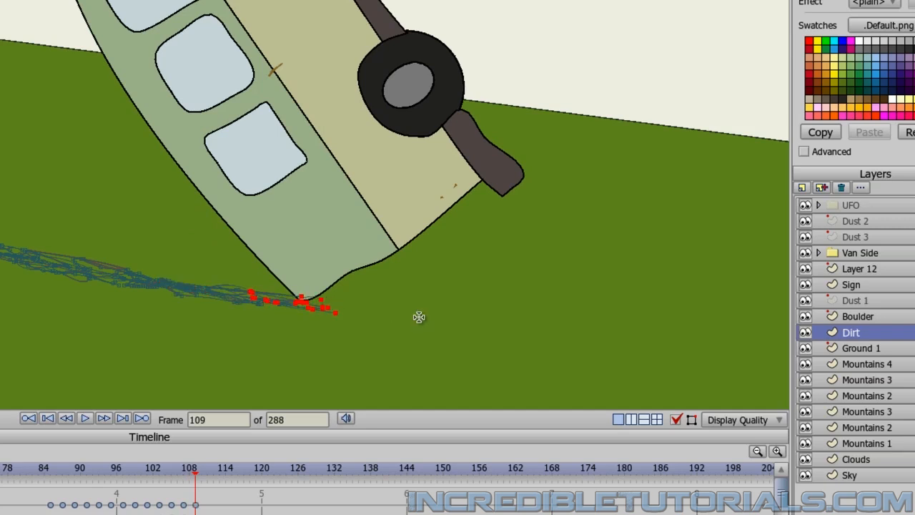
Lengthen the dirt trail under the roof's rear corner every two frames from frame 111 to 117
{"action": "key", "text": "Right"}
{"action": "key", "text": "Right"}
{"action": "mouse_move", "coordinate": [373, 317]}
{"action": "left_mouse_down"}
{"action": "mouse_move", "coordinate": [316, 301]}
{"action": "mouse_move", "coordinate": [361, 300]}
{"action": "mouse_move", "coordinate": [329, 311]}
{"action": "mouse_move", "coordinate": [408, 311]}
{"action": "mouse_move", "coordinate": [338, 305]}
{"action": "mouse_move", "coordinate": [379, 322]}
{"action": "mouse_move", "coordinate": [419, 319]}
{"action": "mouse_move", "coordinate": [404, 310]}
{"action": "mouse_move", "coordinate": [421, 309]}
{"action": "mouse_move", "coordinate": [383, 301]}
{"action": "mouse_move", "coordinate": [413, 314]}
{"action": "left_mouse_up"}
{"action": "key", "text": "Right"}
{"action": "key", "text": "Right"}
{"action": "key", "text": "Right"}
{"action": "key", "text": "Right"}
{"action": "left_click_drag", "start_coordinate": [469, 321], "coordinate": [490, 318]}
{"action": "key", "text": "Right"}
{"action": "key", "text": "Right"}
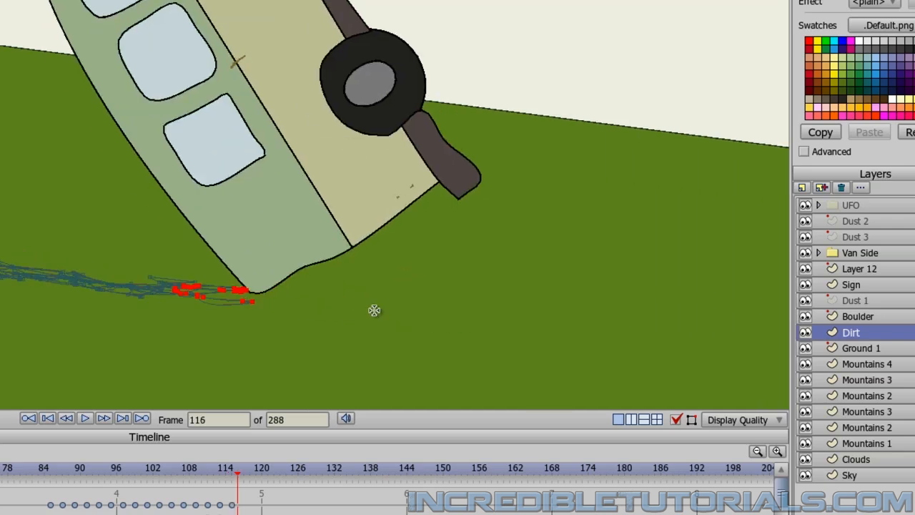
{"action": "mouse_move", "coordinate": [241, 284]}
{"action": "left_mouse_down"}
{"action": "mouse_move", "coordinate": [250, 298]}
{"action": "mouse_move", "coordinate": [239, 292]}
{"action": "mouse_move", "coordinate": [289, 295]}
{"action": "left_mouse_up"}
Add dirt scribbles where the roof's rear corner drags at frames 119, 121 and 123
{"action": "key", "text": "Right"}
{"action": "key", "text": "Right"}
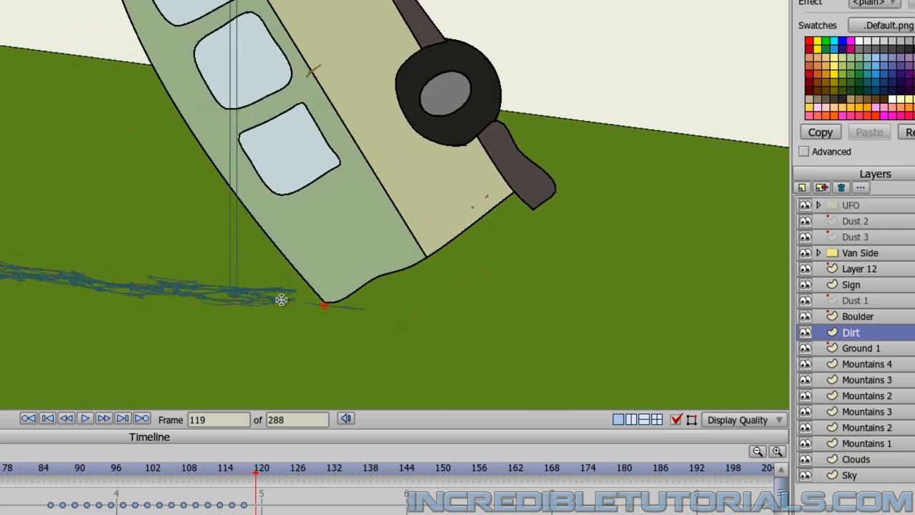
{"action": "left_click_drag", "start_coordinate": [308, 300], "coordinate": [388, 306]}
{"action": "key", "text": "Right"}
{"action": "key", "text": "Right"}
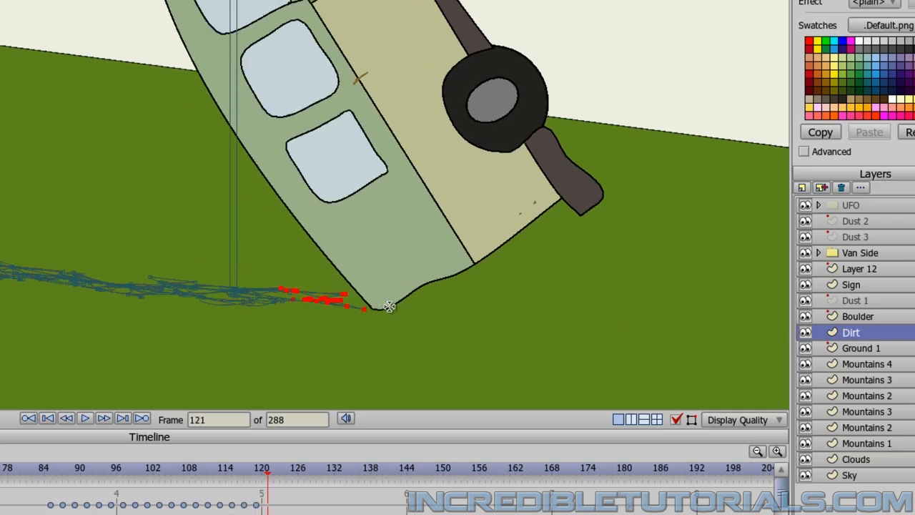
{"action": "key", "text": "Right"}
{"action": "key", "text": "Right"}
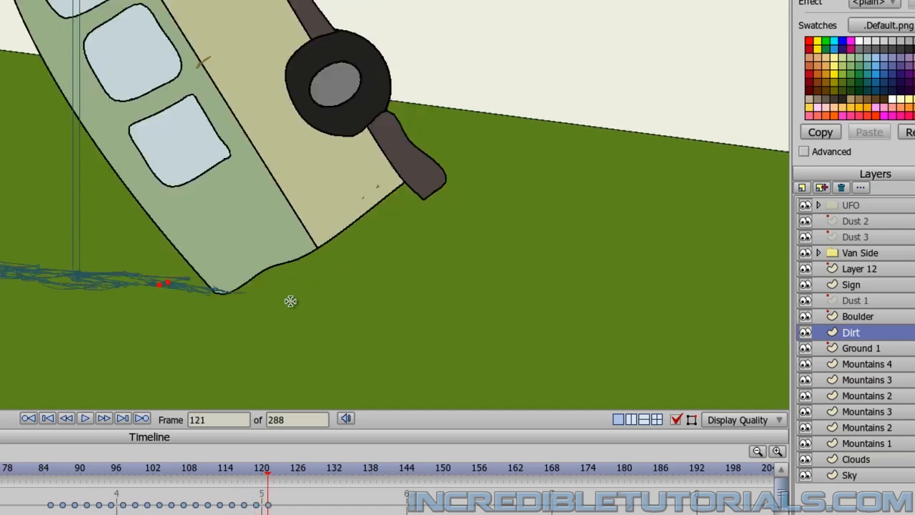
{"action": "mouse_move", "coordinate": [261, 291]}
{"action": "left_mouse_down"}
{"action": "mouse_move", "coordinate": [276, 301]}
{"action": "mouse_move", "coordinate": [228, 286]}
{"action": "left_mouse_up"}
Finish the dirt trail by scribbling under the roof's rear corner every two frames from 125 to 139
{"action": "key", "text": "Right"}
{"action": "key", "text": "Right"}
{"action": "mouse_move", "coordinate": [334, 309]}
{"action": "left_mouse_down"}
{"action": "mouse_move", "coordinate": [253, 301]}
{"action": "mouse_move", "coordinate": [331, 308]}
{"action": "left_mouse_up"}
{"action": "key", "text": "Right"}
{"action": "key", "text": "Right"}
{"action": "mouse_move", "coordinate": [388, 313]}
{"action": "left_mouse_down"}
{"action": "mouse_move", "coordinate": [291, 302]}
{"action": "mouse_move", "coordinate": [418, 324]}
{"action": "mouse_move", "coordinate": [288, 305]}
{"action": "mouse_move", "coordinate": [474, 321]}
{"action": "mouse_move", "coordinate": [506, 338]}
{"action": "mouse_move", "coordinate": [457, 313]}
{"action": "mouse_move", "coordinate": [513, 333]}
{"action": "mouse_move", "coordinate": [572, 337]}
{"action": "left_mouse_up"}
{"action": "key", "text": "Right"}
{"action": "key", "text": "Right"}
{"action": "key", "text": "Right"}
{"action": "key", "text": "Right"}
{"action": "key", "text": "Right"}
{"action": "key", "text": "Right"}
{"action": "key", "text": "Right"}
{"action": "key", "text": "Right"}
{"action": "mouse_move", "coordinate": [652, 326]}
{"action": "left_mouse_down"}
{"action": "mouse_move", "coordinate": [339, 299]}
{"action": "mouse_move", "coordinate": [305, 312]}
{"action": "mouse_move", "coordinate": [237, 304]}
{"action": "mouse_move", "coordinate": [358, 321]}
{"action": "mouse_move", "coordinate": [272, 307]}
{"action": "left_mouse_up"}
{"action": "key", "text": "Right"}
{"action": "key", "text": "Right"}
{"action": "key", "text": "Right"}
{"action": "key", "text": "Right"}
{"action": "key", "text": "Right"}
{"action": "key", "text": "Right"}
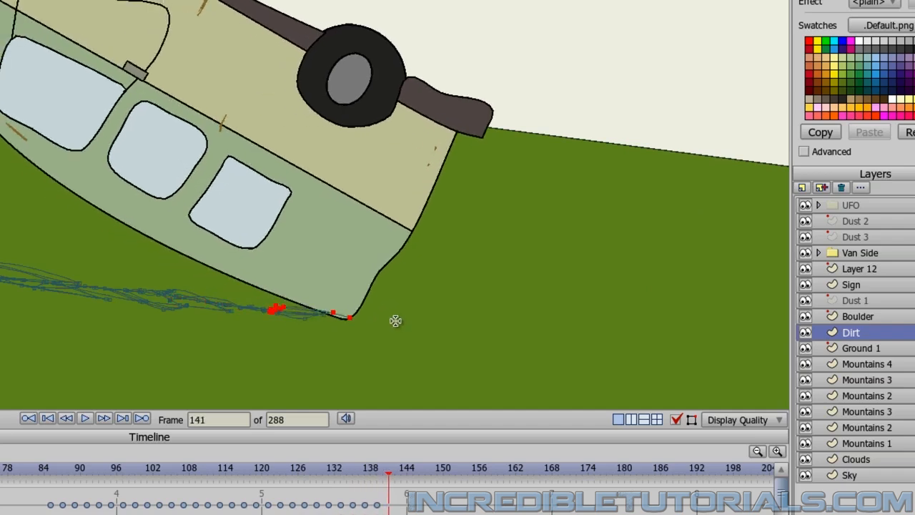
Advance to frame 145 and examine the end of the dirt trail under the roof's rear corner
{"action": "key", "text": "Right"}
{"action": "key", "text": "Right"}
{"action": "key", "text": "Right"}
{"action": "key", "text": "Right"}
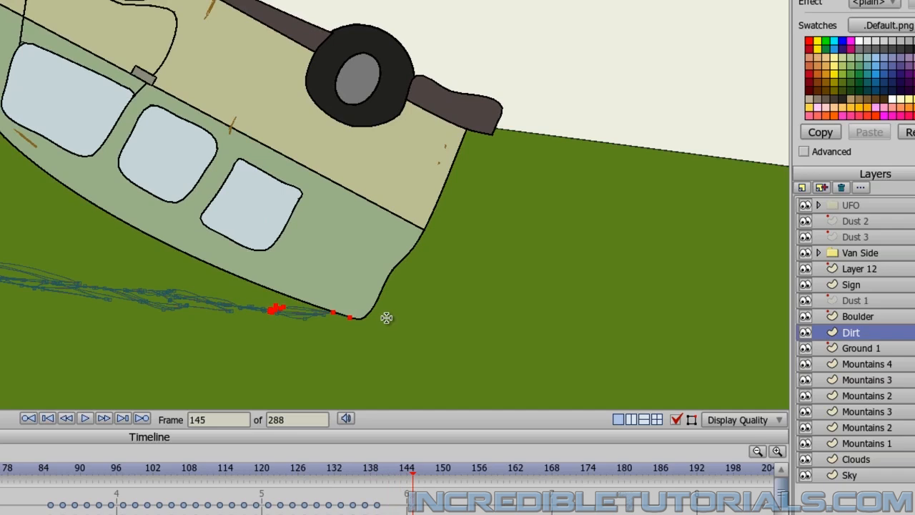
{"action": "scroll", "coordinate": [147, 252], "scroll_direction": "down", "scroll_amount": 2}
{"action": "left_click_drag", "start_coordinate": [143, 222], "coordinate": [393, 259]}
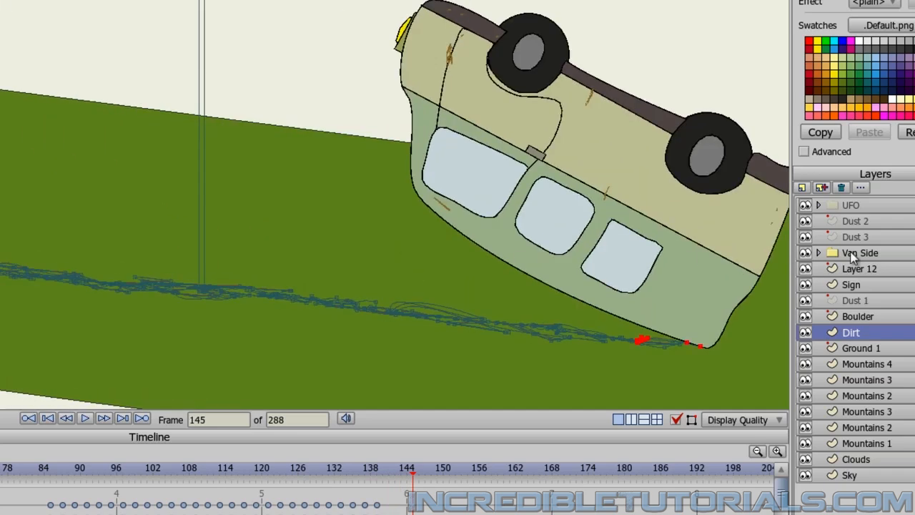
Select the Van Side layer and step back and forth through the roof slide to check the dirt trail against the van's motion
{"action": "left_click", "coordinate": [879, 255]}
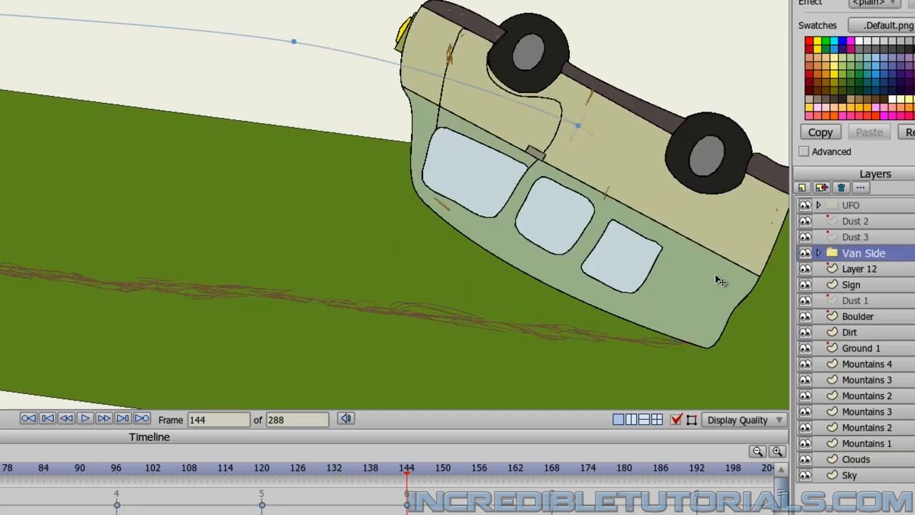
{"action": "key", "text": "Left"}
{"action": "key", "text": "Left"}
{"action": "key", "text": "Left"}
{"action": "key", "text": "Left"}
{"action": "key", "text": "Left"}
{"action": "key", "text": "Left"}
{"action": "key", "text": "Left"}
{"action": "key", "text": "Left"}
{"action": "key", "text": "Left"}
{"action": "key", "text": "Left"}
{"action": "key", "text": "Left"}
{"action": "key", "text": "Left"}
{"action": "key", "text": "Left"}
{"action": "key", "text": "Left"}
{"action": "key", "text": "Left"}
{"action": "key", "text": "Left"}
{"action": "key", "text": "Left"}
{"action": "key", "text": "Left"}
{"action": "key", "text": "Left"}
{"action": "key", "text": "Left"}
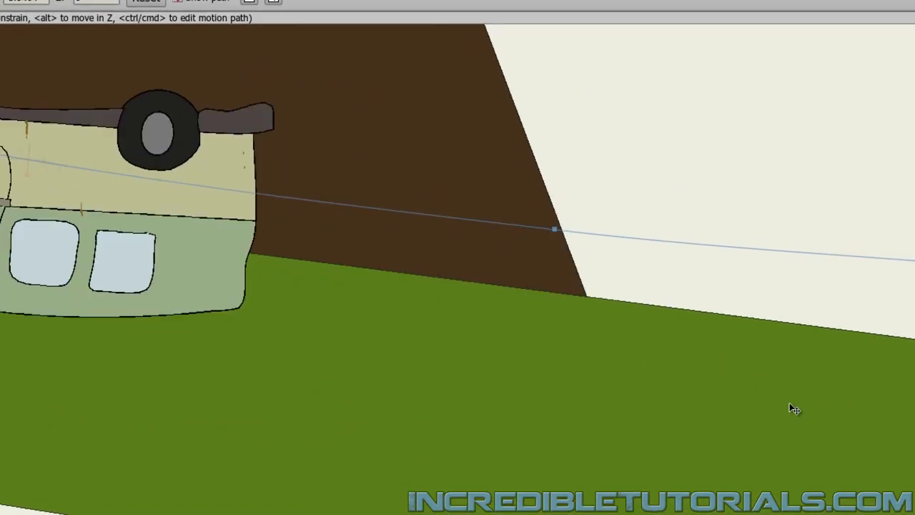
{"action": "key", "text": "Right"}
{"action": "key", "text": "Right"}
{"action": "key", "text": "Right"}
{"action": "key", "text": "Right"}
{"action": "key", "text": "Right"}
{"action": "key", "text": "Right"}
{"action": "key", "text": "Right"}
{"action": "key", "text": "Right"}
{"action": "key", "text": "Right"}
{"action": "key", "text": "Right"}
{"action": "key", "text": "Right"}
{"action": "key", "text": "Right"}
{"action": "key", "text": "Right"}
{"action": "key", "text": "Right"}
{"action": "key", "text": "Right"}
{"action": "key", "text": "Right"}
{"action": "key", "text": "Right"}
{"action": "key", "text": "Right"}
{"action": "key", "text": "Right"}
{"action": "key", "text": "Right"}
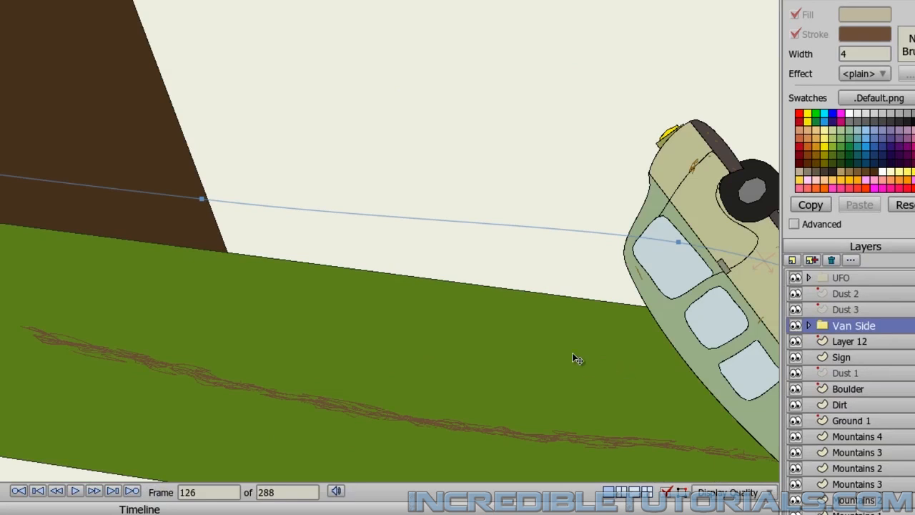
{"action": "key", "text": "Left"}
{"action": "key", "text": "Left"}
{"action": "key", "text": "Left"}
{"action": "key", "text": "Left"}
{"action": "key", "text": "Left"}
{"action": "key", "text": "Left"}
{"action": "key", "text": "Left"}
{"action": "key", "text": "Left"}
{"action": "key", "text": "Left"}
{"action": "key", "text": "Left"}
{"action": "key", "text": "Left"}
{"action": "key", "text": "Left"}
{"action": "key", "text": "Left"}
{"action": "key", "text": "Left"}
{"action": "key", "text": "Left"}
{"action": "key", "text": "Left"}
{"action": "key", "text": "Left"}
{"action": "key", "text": "Left"}
{"action": "key", "text": "Left"}
{"action": "key", "text": "Left"}
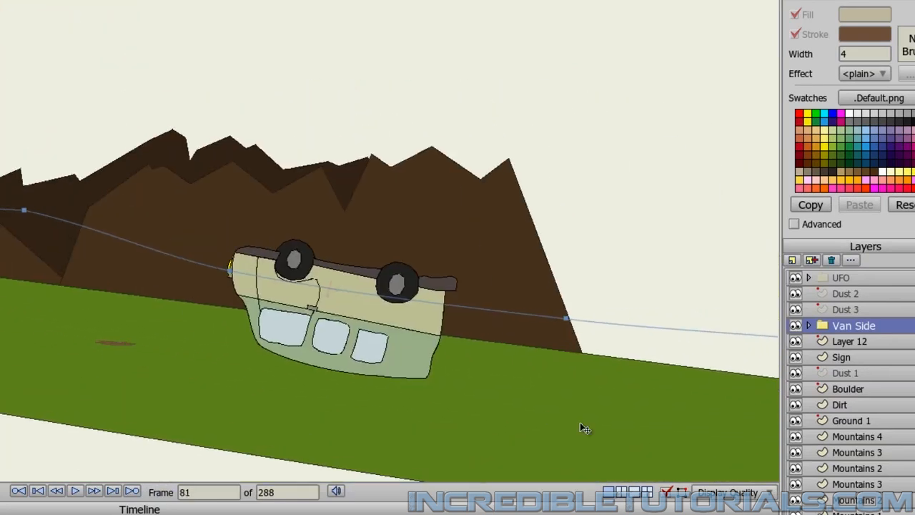
Step through the van's landing and flip to examine where its front end strikes the ground
{"action": "key", "text": "Left"}
{"action": "key", "text": "Left"}
{"action": "key", "text": "Left"}
{"action": "key", "text": "Left"}
{"action": "key", "text": "Left"}
{"action": "key", "text": "Left"}
{"action": "key", "text": "Left"}
{"action": "key", "text": "Left"}
{"action": "key", "text": "Left"}
{"action": "key", "text": "Left"}
{"action": "key", "text": "Left"}
{"action": "key", "text": "Left"}
{"action": "key", "text": "Left"}
{"action": "key", "text": "Left"}
{"action": "key", "text": "Left"}
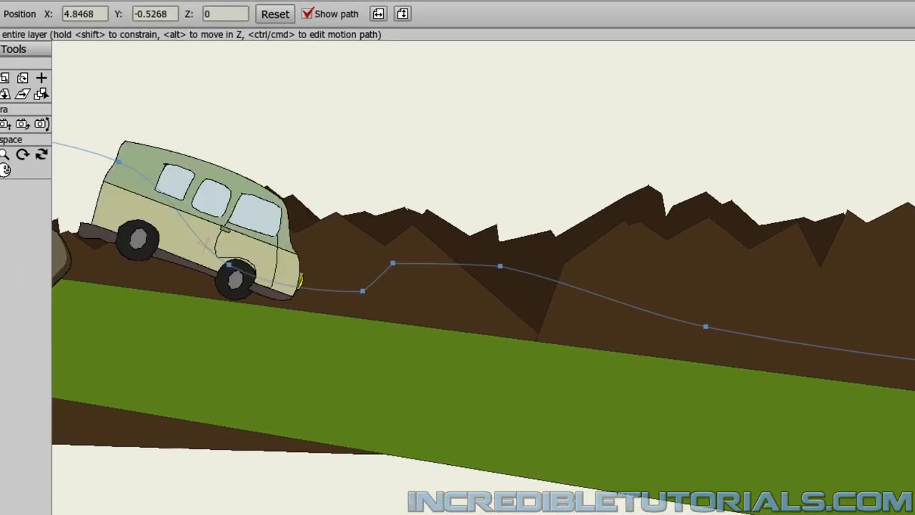
{"action": "key", "text": "Left"}
{"action": "key", "text": "Left"}
{"action": "key", "text": "Left"}
{"action": "key", "text": "Left"}
{"action": "key", "text": "Left"}
{"action": "key", "text": "Right"}
{"action": "key", "text": "Right"}
{"action": "key", "text": "Right"}
{"action": "key", "text": "Right"}
{"action": "key", "text": "Right"}
{"action": "key", "text": "Right"}
{"action": "key", "text": "Right"}
{"action": "key", "text": "Right"}
{"action": "key", "text": "Right"}
{"action": "key", "text": "Right"}
{"action": "key", "text": "Right"}
{"action": "key", "text": "Right"}
{"action": "key", "text": "Right"}
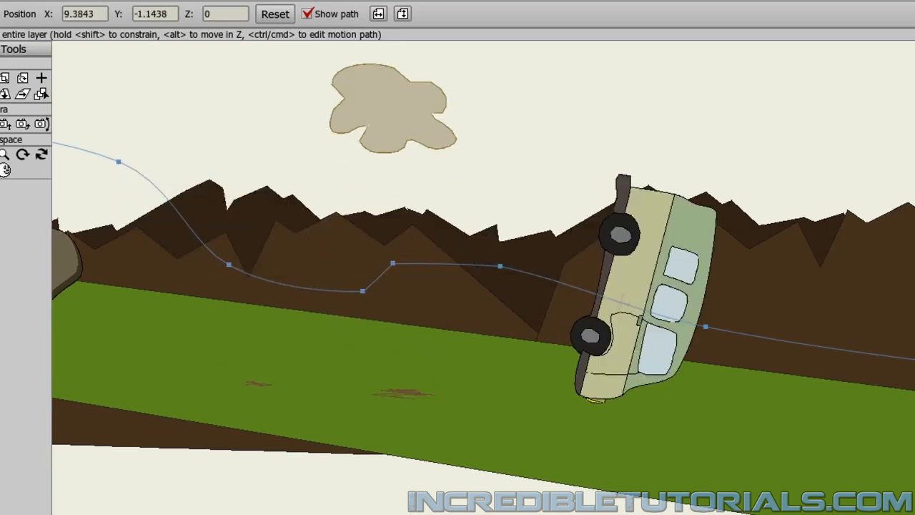
At frame 71, move the Dust 1 layer's cloud onto the van's front end where it hits the ground
{"action": "key", "text": "Right"}
{"action": "key", "text": "Left"}
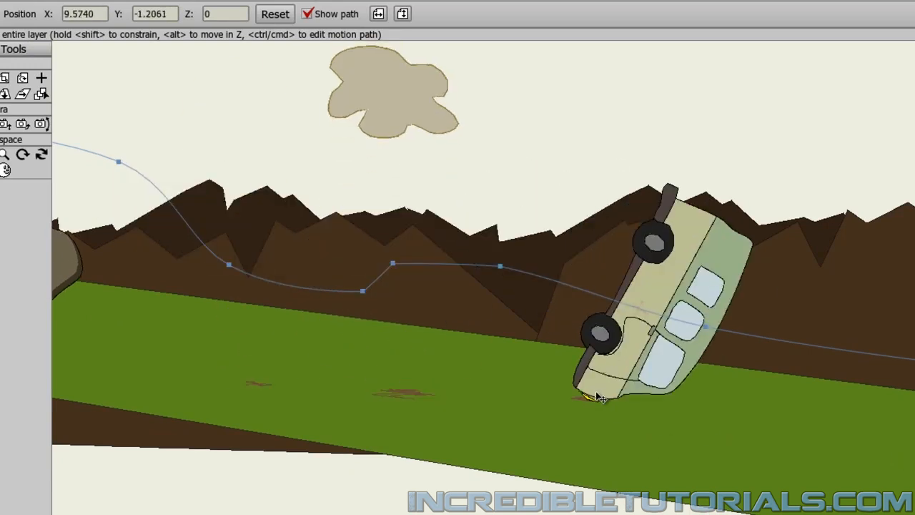
{"action": "key", "text": "Left"}
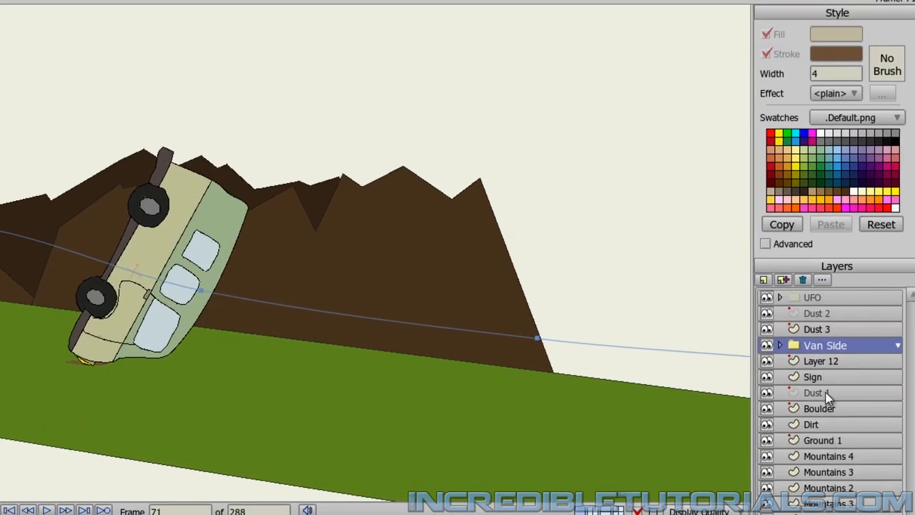
{"action": "left_click", "coordinate": [827, 395]}
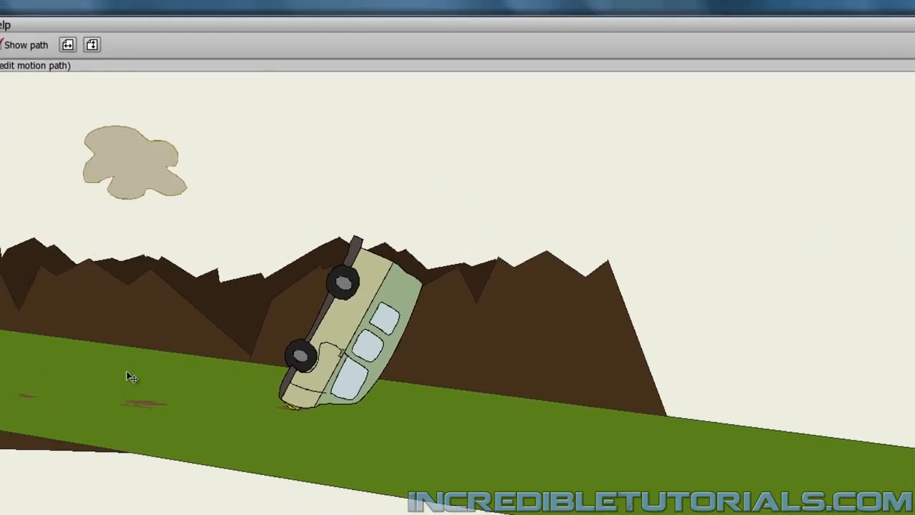
{"action": "scroll", "coordinate": [128, 372], "scroll_direction": "down", "scroll_amount": 1}
{"action": "key", "text": "Left"}
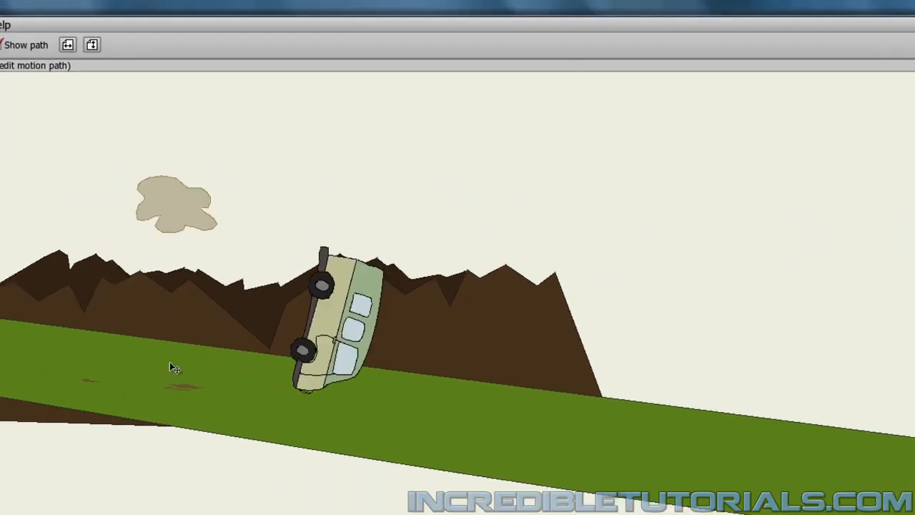
{"action": "scroll", "coordinate": [221, 441], "scroll_direction": "up", "scroll_amount": 2}
{"action": "scroll", "coordinate": [145, 442], "scroll_direction": "down", "scroll_amount": 2}
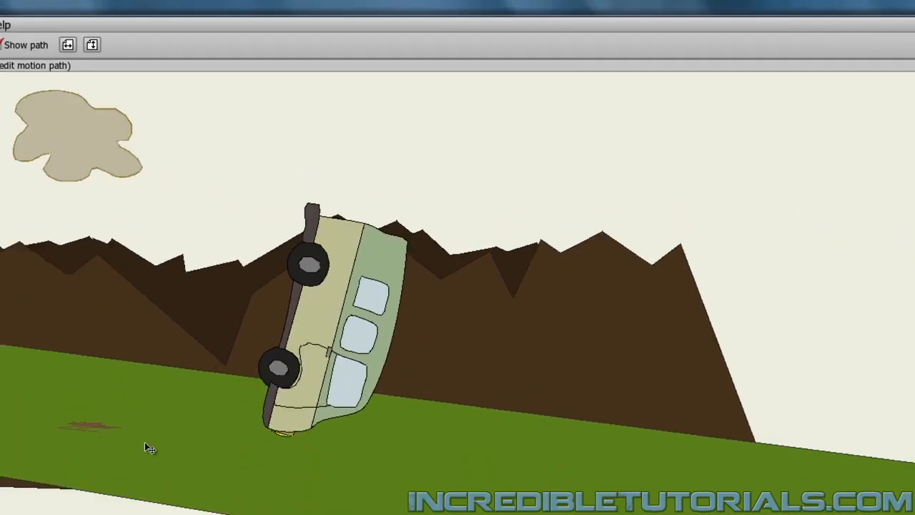
{"action": "left_click_drag", "start_coordinate": [115, 364], "coordinate": [399, 411]}
{"action": "left_click_drag", "start_coordinate": [71, 333], "coordinate": [277, 386]}
{"action": "scroll", "coordinate": [165, 355], "scroll_direction": "up", "scroll_amount": 1}
{"action": "left_click_drag", "start_coordinate": [165, 354], "coordinate": [171, 354]}
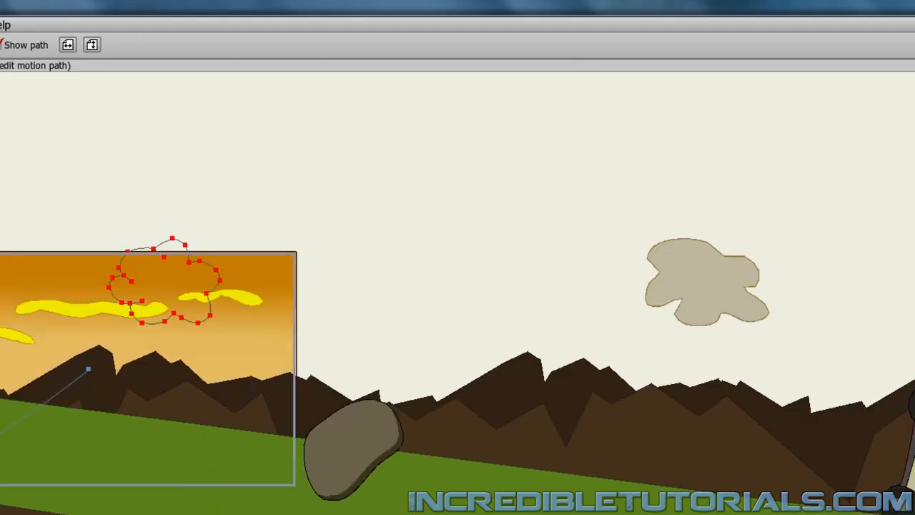
{"action": "left_click_drag", "start_coordinate": [325, 352], "coordinate": [0, 288]}
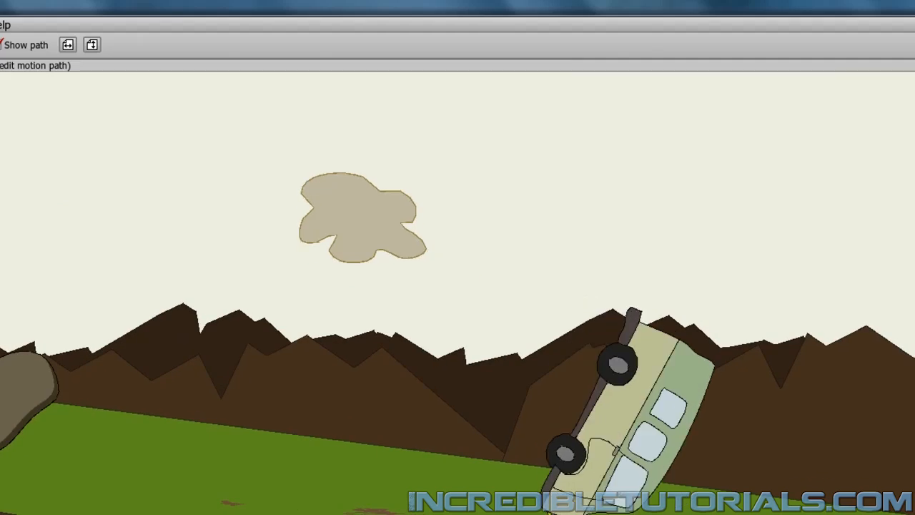
{"action": "left_click_drag", "start_coordinate": [346, 373], "coordinate": [505, 490]}
{"action": "left_click_drag", "start_coordinate": [724, 514], "coordinate": [569, 427]}
{"action": "scroll", "coordinate": [552, 456], "scroll_direction": "up", "scroll_amount": 3}
{"action": "left_click_drag", "start_coordinate": [549, 458], "coordinate": [444, 406]}
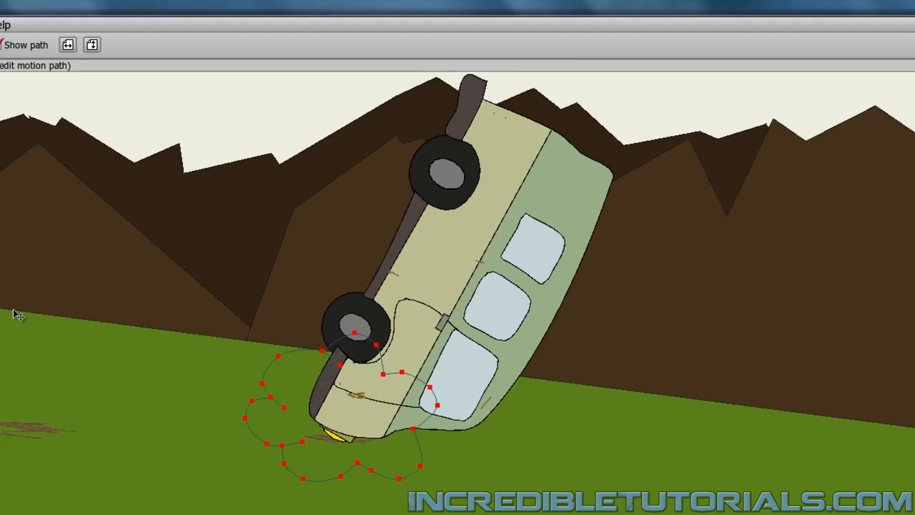
Shrink the Dust 1 cloud to roughly half size so it sits around the van's headlight
{"action": "key", "text": "t"}
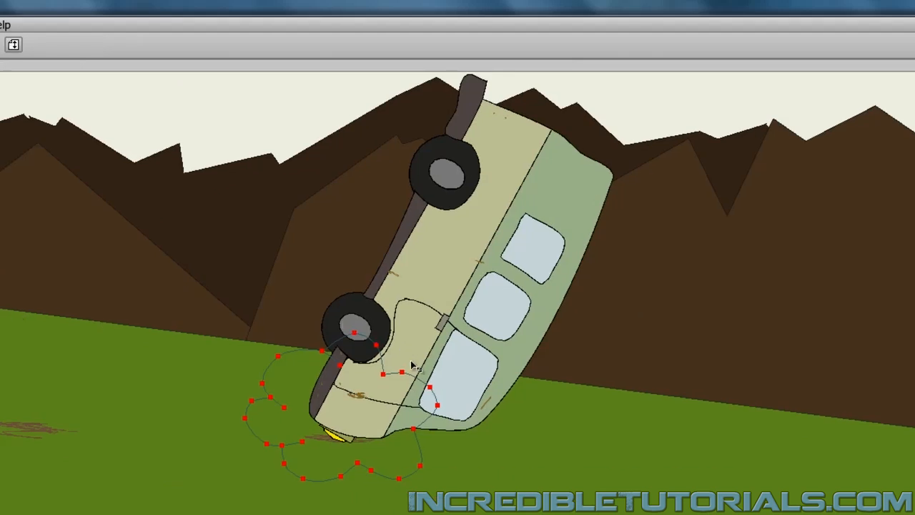
{"action": "left_click_drag", "start_coordinate": [411, 361], "coordinate": [326, 443]}
{"action": "key", "text": "m"}
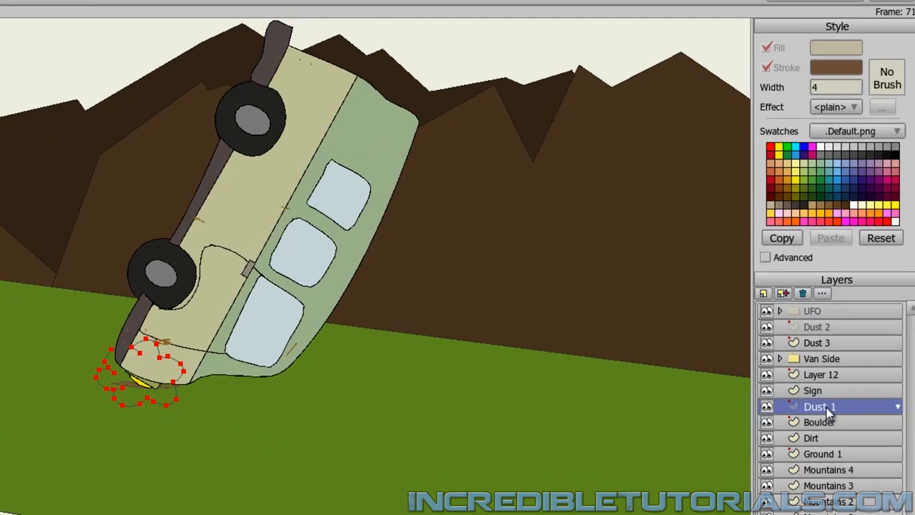
Set the Dust 1 layer's opacity to 100% at frame 71
{"action": "double_click", "coordinate": [772, 412]}
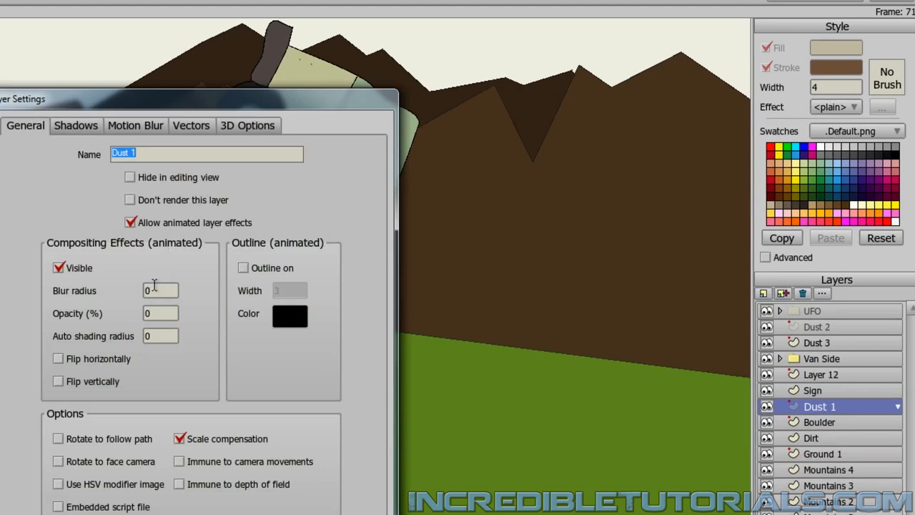
{"action": "left_click", "coordinate": [163, 312]}
{"action": "key", "text": "BackSpace"}
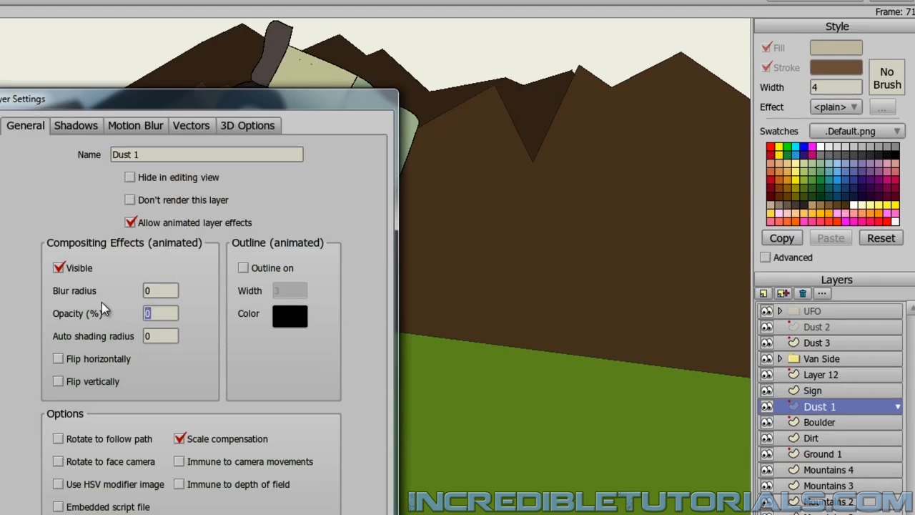
{"action": "type", "text": "100"}
{"action": "key", "text": "Return"}
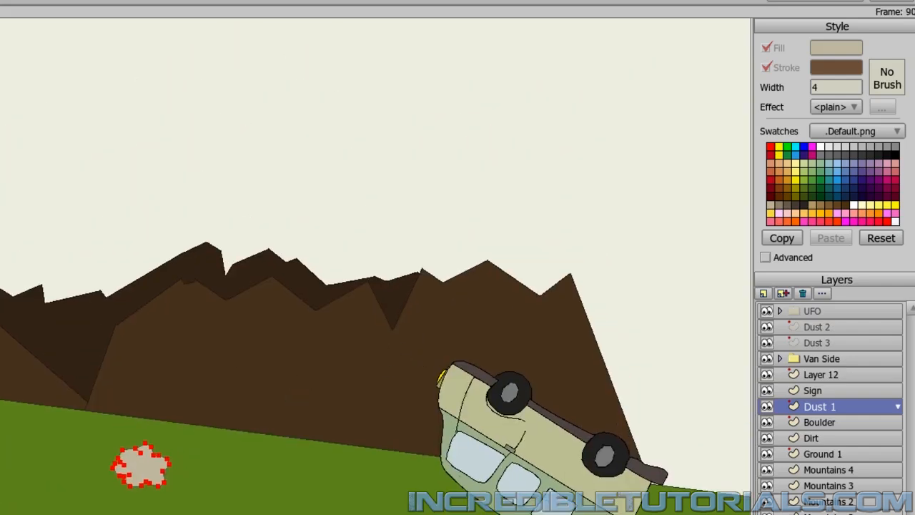
At frame 90, raise the Dust 1 cloud straight up above the mountains and enlarge it to about twice its size
{"action": "left_click_drag", "start_coordinate": [145, 450], "coordinate": [145, 178]}
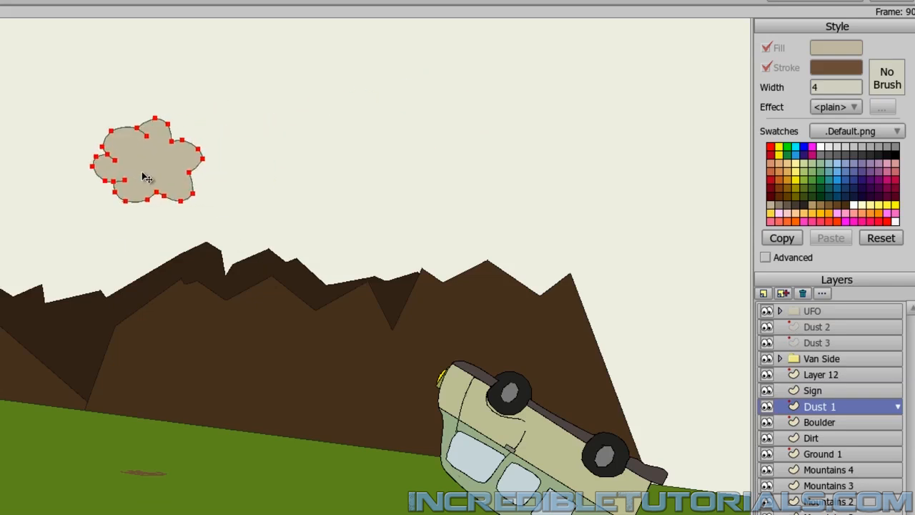
Step back to frame 65 to review the Dust 1 cloud's rise after the impact
{"action": "key", "text": "Left"}
{"action": "key", "text": "Left"}
{"action": "key", "text": "Left"}
{"action": "key", "text": "Left"}
{"action": "key", "text": "Left"}
{"action": "key", "text": "Left"}
{"action": "key", "text": "Left"}
{"action": "key", "text": "Left"}
{"action": "key", "text": "Left"}
{"action": "key", "text": "Left"}
{"action": "key", "text": "Left"}
{"action": "key", "text": "Left"}
{"action": "key", "text": "Left"}
{"action": "key", "text": "Left"}
{"action": "key", "text": "Left"}
{"action": "key", "text": "Left"}
{"action": "key", "text": "Left"}
{"action": "key", "text": "Left"}
{"action": "key", "text": "Left"}
{"action": "key", "text": "Left"}
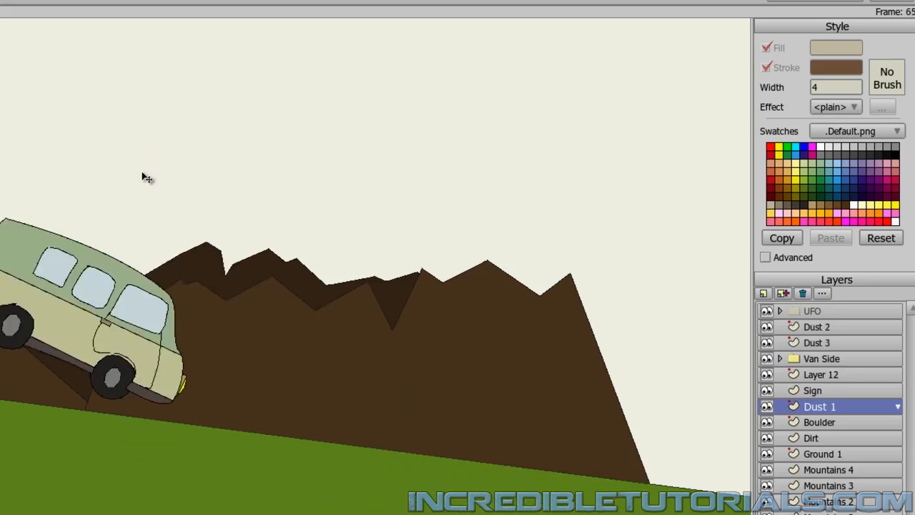
At frame 90, change the Dust 1 layer's opacity so the risen cloud is fully transparent
{"action": "key", "text": "Right"}
{"action": "key", "text": "Right"}
{"action": "key", "text": "Right"}
{"action": "key", "text": "Right"}
{"action": "key", "text": "Right"}
{"action": "key", "text": "Right"}
{"action": "key", "text": "Right"}
{"action": "key", "text": "Right"}
{"action": "key", "text": "Right"}
{"action": "key", "text": "Right"}
{"action": "key", "text": "Right"}
{"action": "key", "text": "Right"}
{"action": "key", "text": "Right"}
{"action": "key", "text": "Right"}
{"action": "key", "text": "Right"}
{"action": "key", "text": "Right"}
{"action": "key", "text": "Right"}
{"action": "key", "text": "Right"}
{"action": "key", "text": "Right"}
{"action": "key", "text": "Right"}
{"action": "key", "text": "Right"}
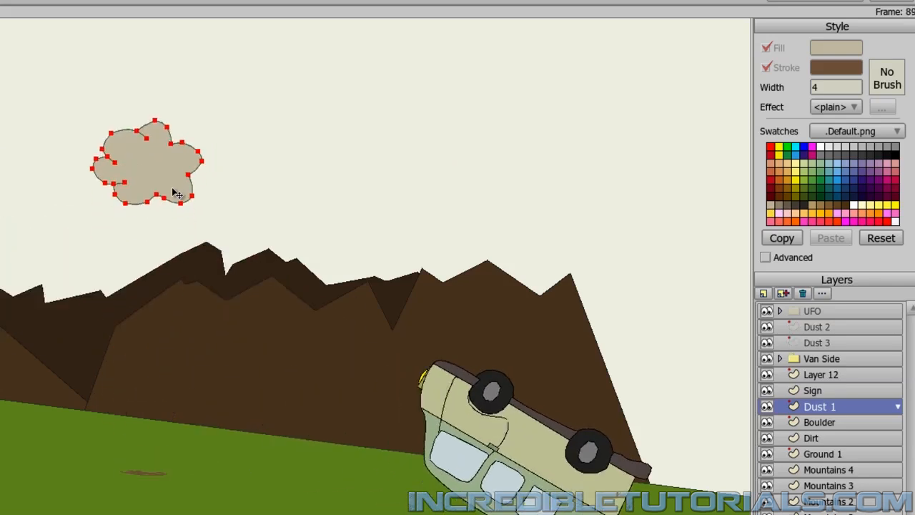
{"action": "double_click", "coordinate": [817, 409]}
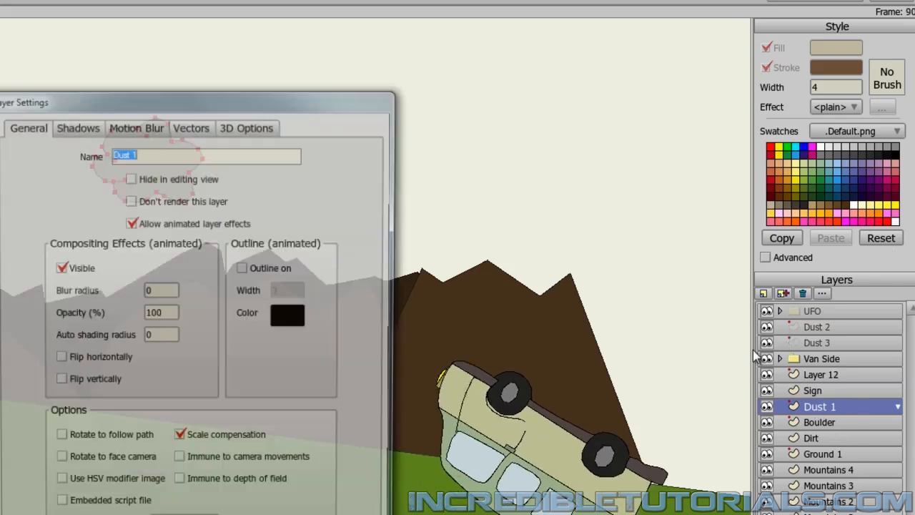
{"action": "left_click_drag", "start_coordinate": [169, 314], "coordinate": [96, 316]}
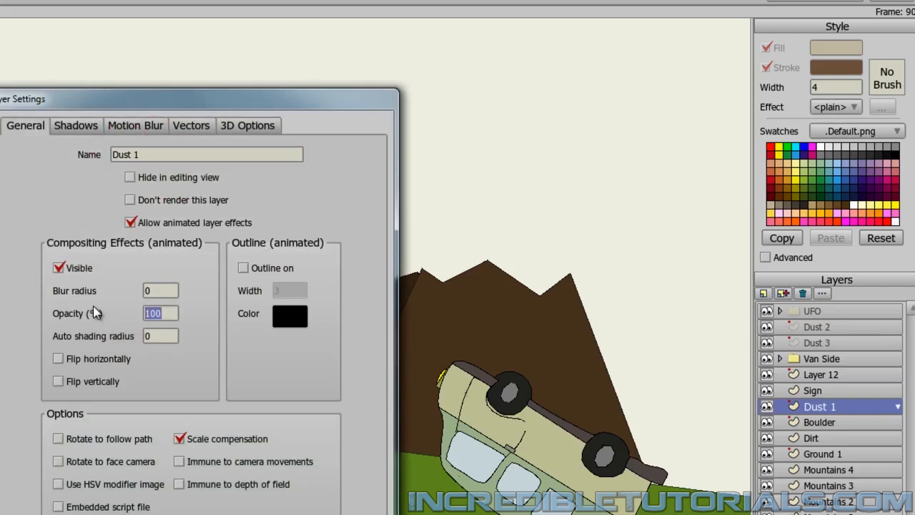
{"action": "key", "text": "Return"}
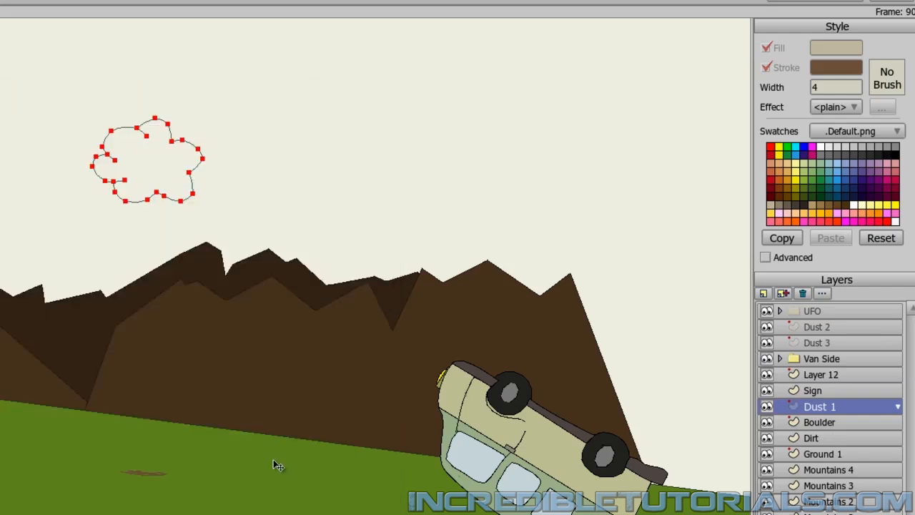
Step forward to frame 126 to review the van's slide along the dirt trail
{"action": "key", "text": "Right"}
{"action": "key", "text": "Right"}
{"action": "key", "text": "Right"}
{"action": "key", "text": "Right"}
{"action": "key", "text": "Right"}
{"action": "key", "text": "Right"}
{"action": "key", "text": "Right"}
{"action": "key", "text": "Right"}
{"action": "key", "text": "Right"}
{"action": "key", "text": "Right"}
{"action": "key", "text": "Right"}
{"action": "key", "text": "Right"}
{"action": "key", "text": "Right"}
{"action": "key", "text": "Right"}
{"action": "key", "text": "Right"}
{"action": "key", "text": "Right"}
{"action": "key", "text": "Right"}
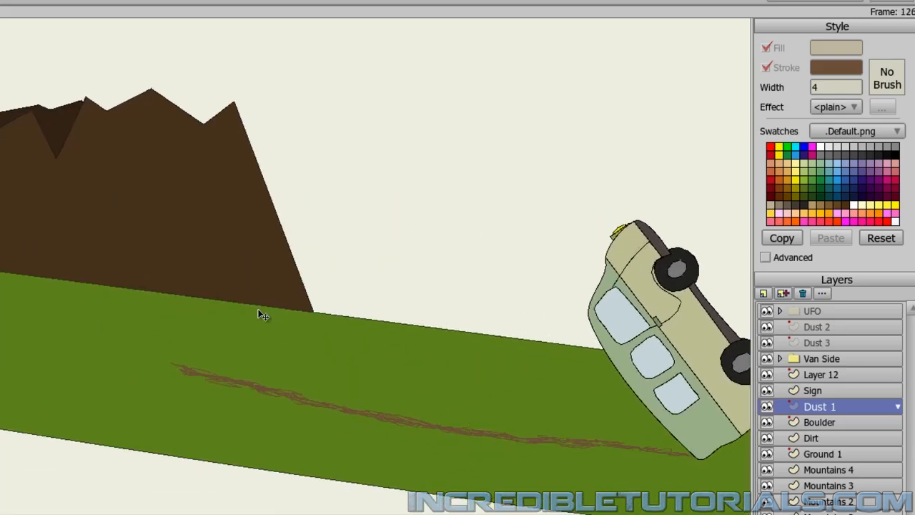
{"action": "left_click_drag", "start_coordinate": [261, 315], "coordinate": [0, 267]}
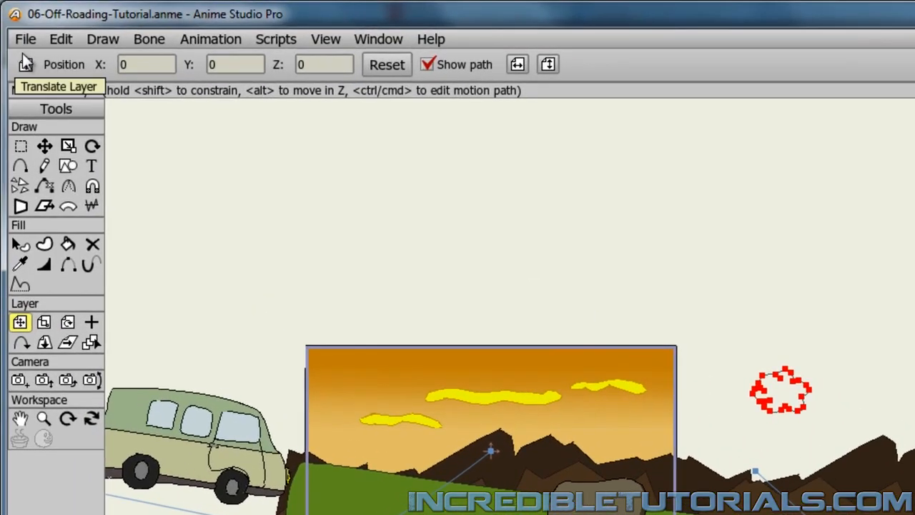
Import the Van Back object from another Anime Studio project file
{"action": "left_click", "coordinate": [24, 45]}
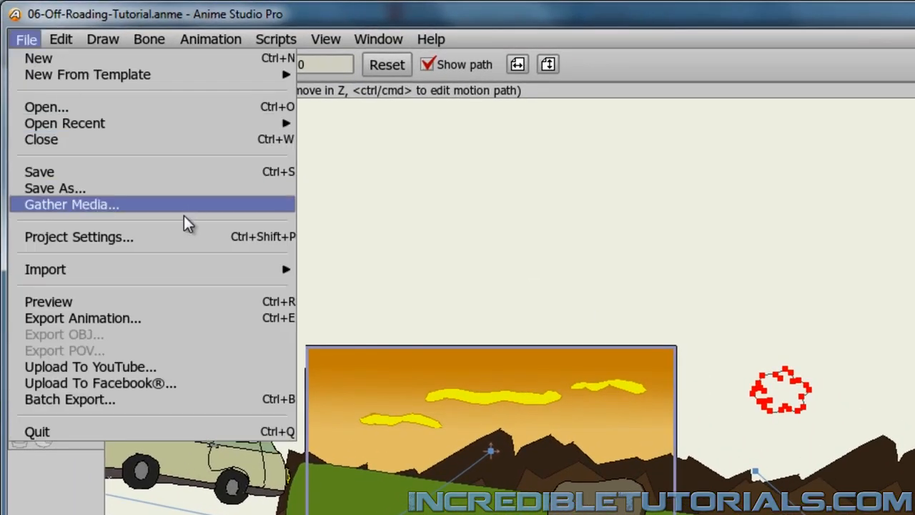
{"action": "mouse_move", "coordinate": [188, 271]}
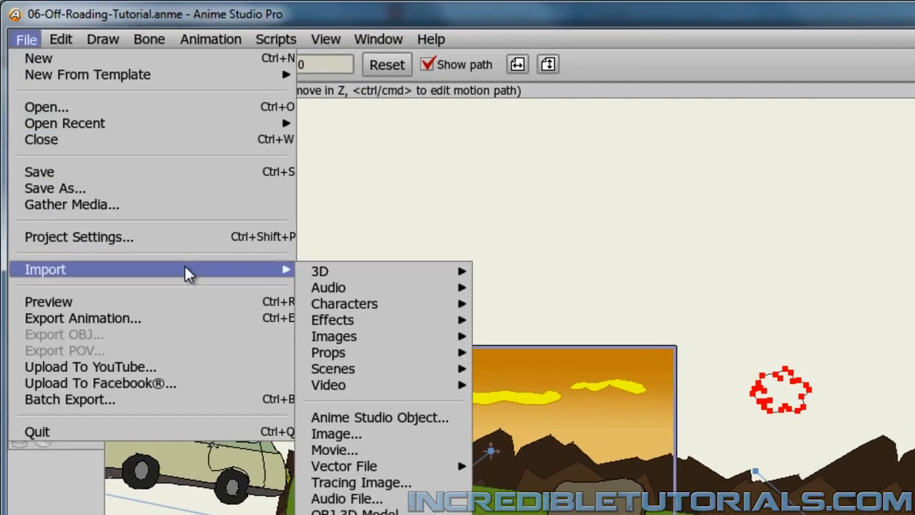
{"action": "left_click", "coordinate": [341, 419]}
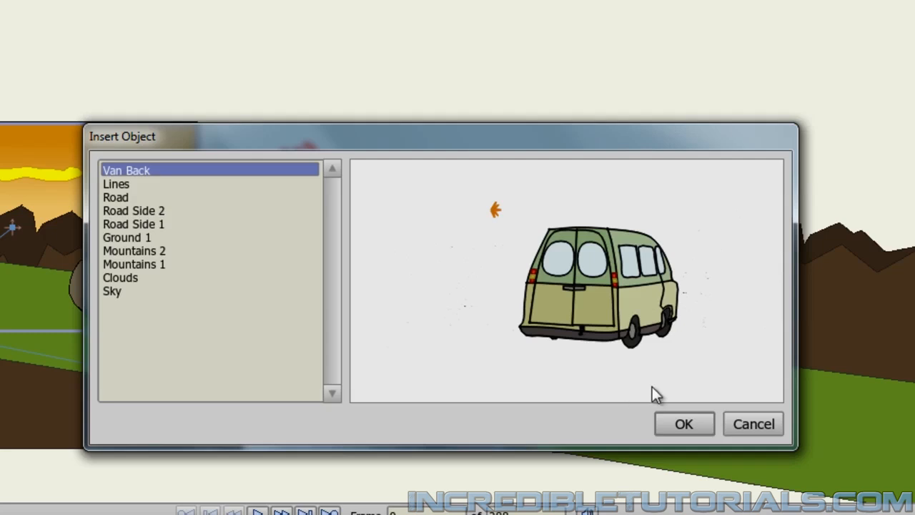
{"action": "left_click", "coordinate": [691, 427]}
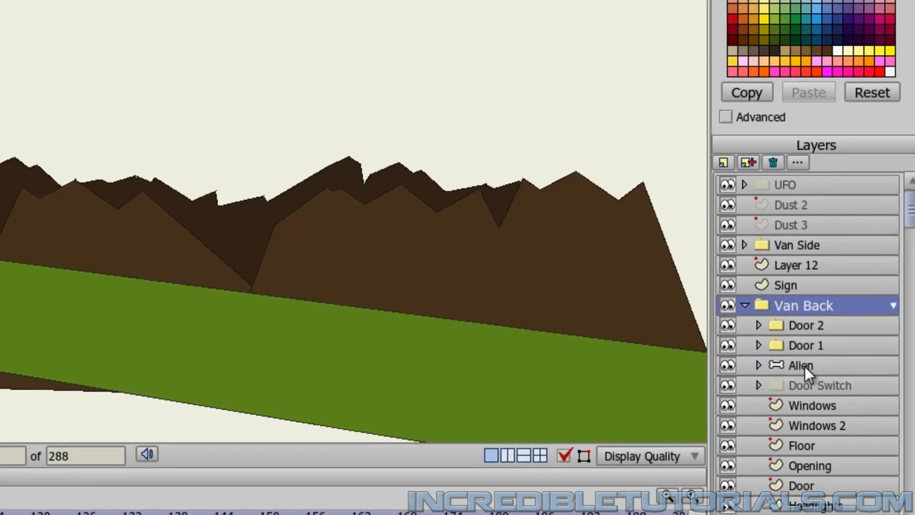
Take the Alien bone layer out of the Van Back group, placing it just above Layer 12, and delete the Van Back group
{"action": "left_click_drag", "start_coordinate": [804, 365], "coordinate": [801, 256]}
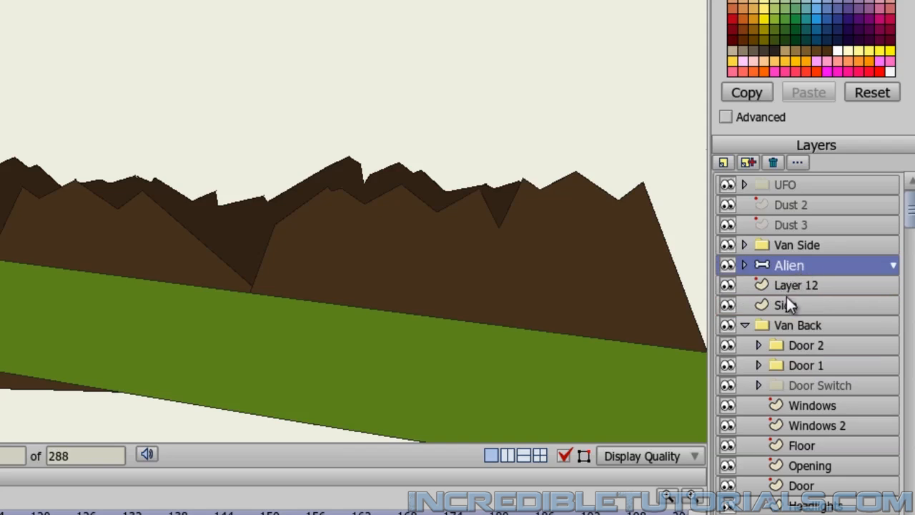
{"action": "left_click", "coordinate": [813, 326]}
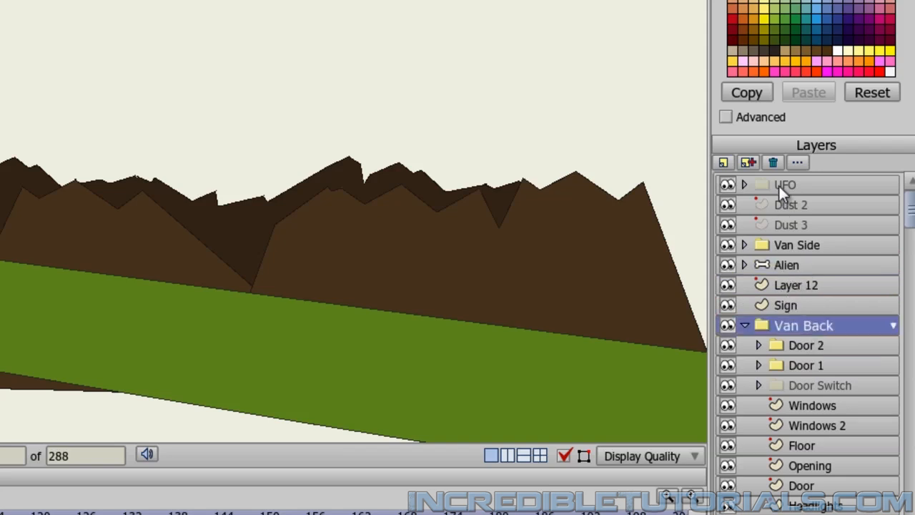
{"action": "left_click", "coordinate": [773, 162]}
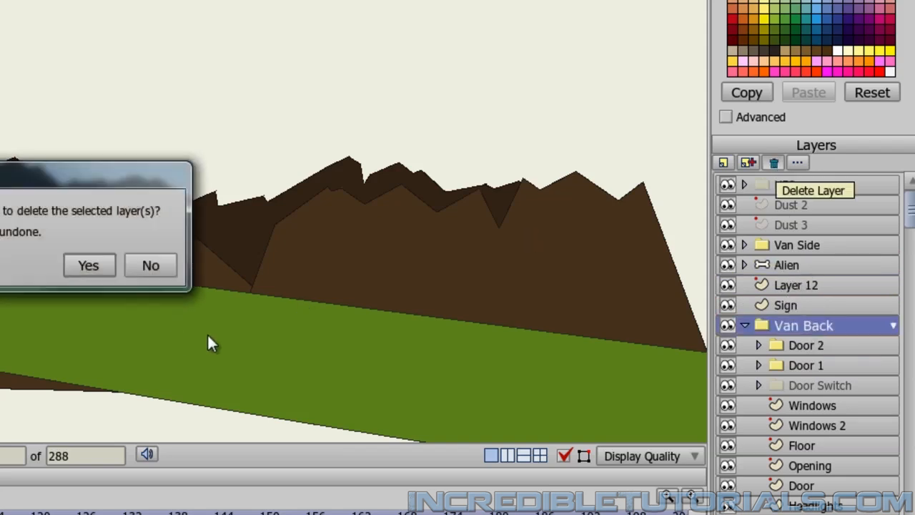
{"action": "left_click", "coordinate": [88, 265]}
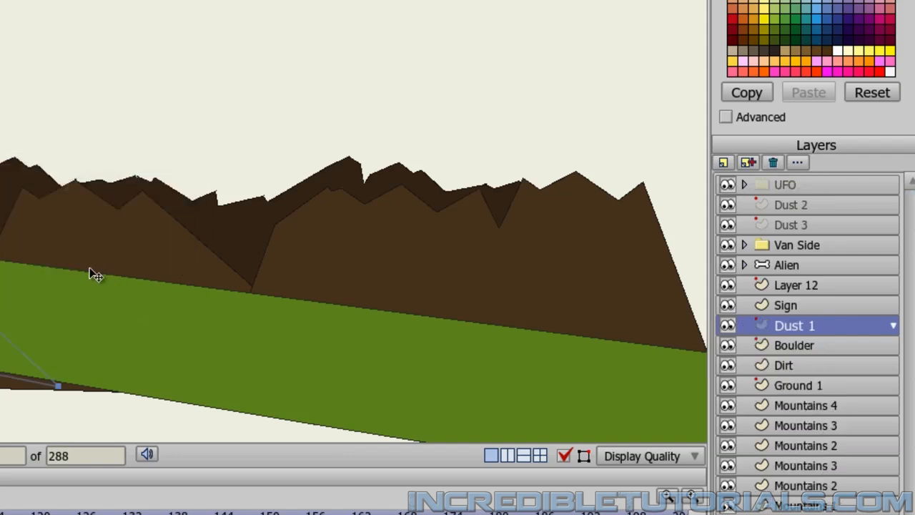
Allow animated layer effects on the Alien layer
{"action": "double_click", "coordinate": [792, 266]}
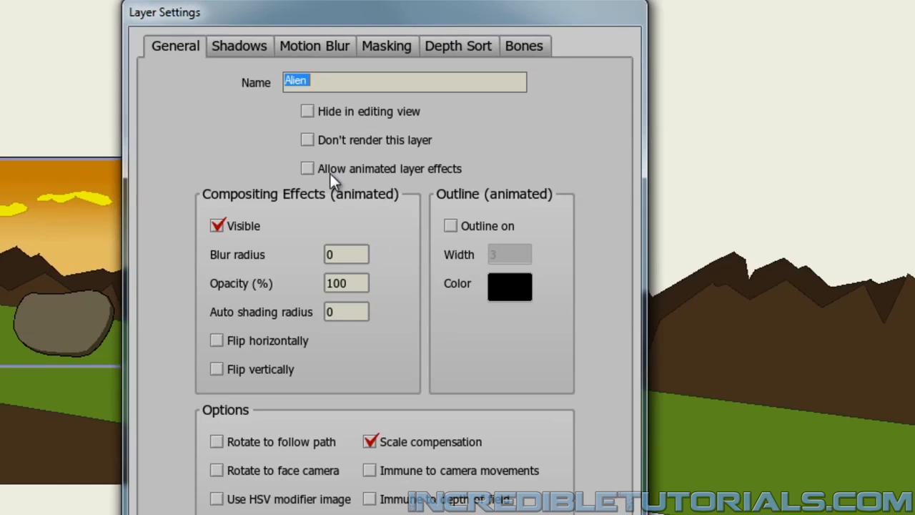
{"action": "left_click", "coordinate": [329, 172]}
{"action": "key", "text": "Return"}
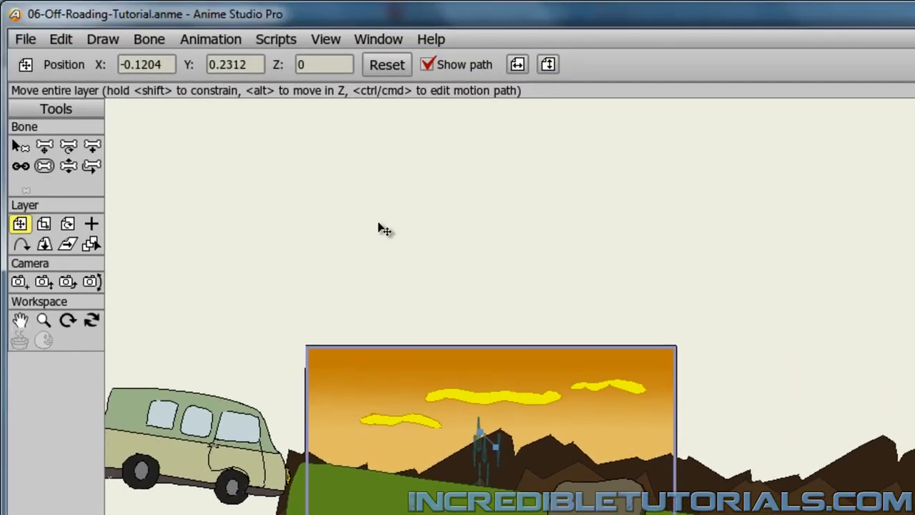
Clear all animation from the Alien layer, including its sub-layers
{"action": "left_click", "coordinate": [226, 40]}
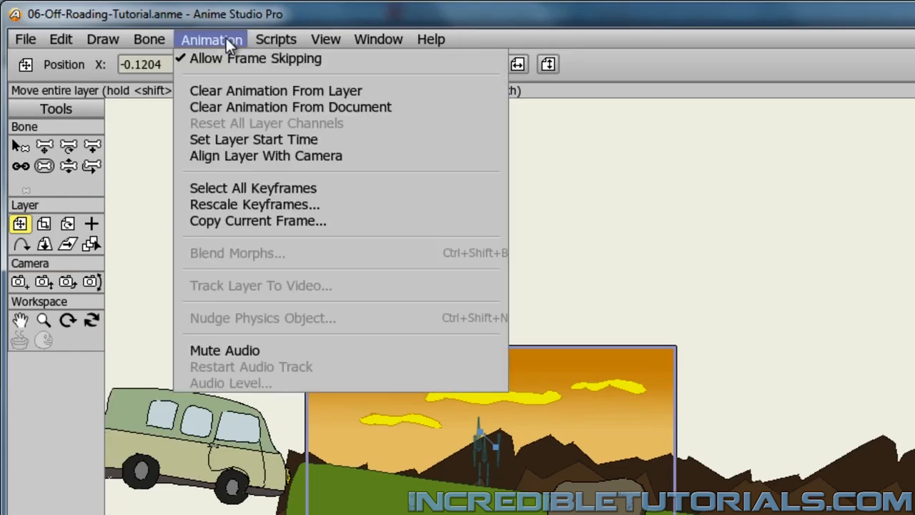
{"action": "left_click", "coordinate": [267, 94]}
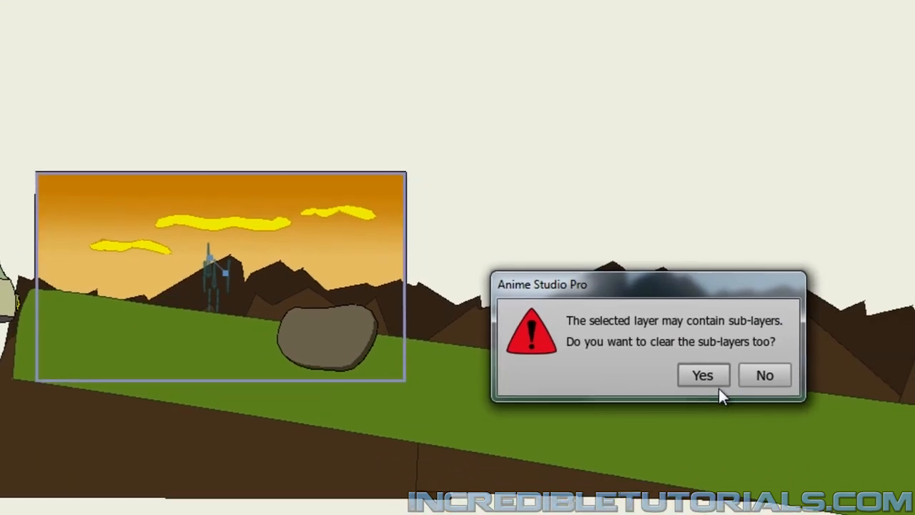
{"action": "left_click", "coordinate": [700, 376]}
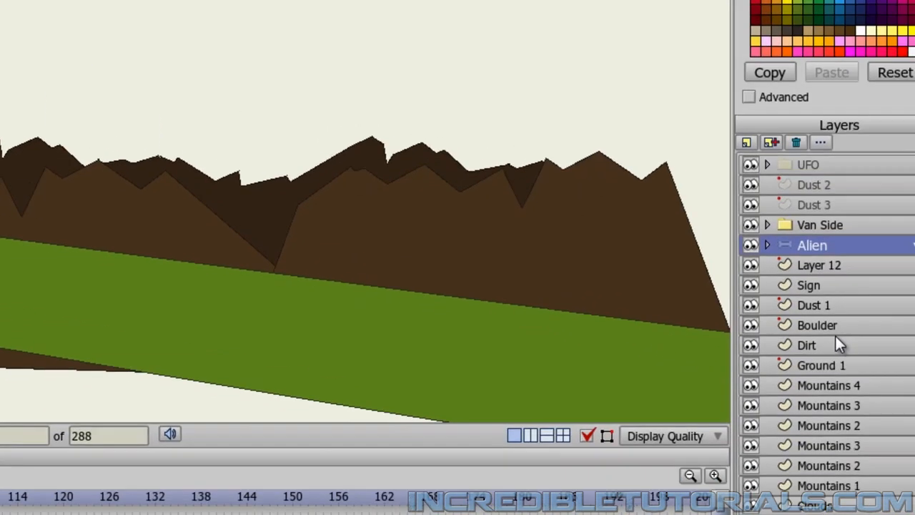
Inspect the artwork and motion of the Dirt, Boulder and Van Side layers one after another
{"action": "left_click", "coordinate": [835, 336]}
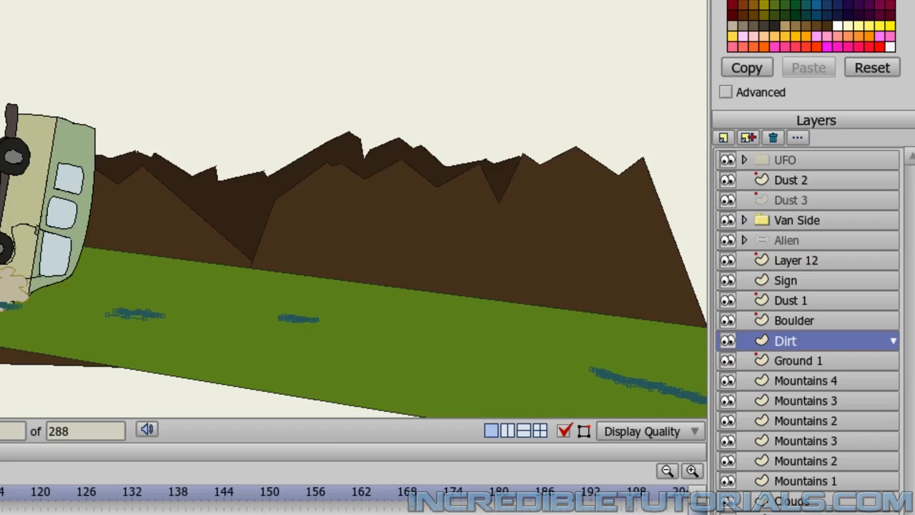
{"action": "left_click", "coordinate": [777, 322]}
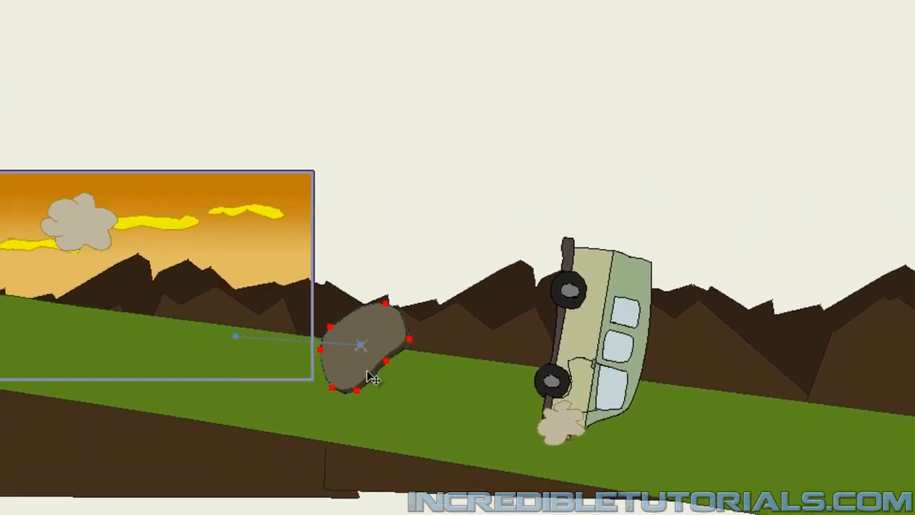
{"action": "left_click_drag", "start_coordinate": [402, 380], "coordinate": [306, 374]}
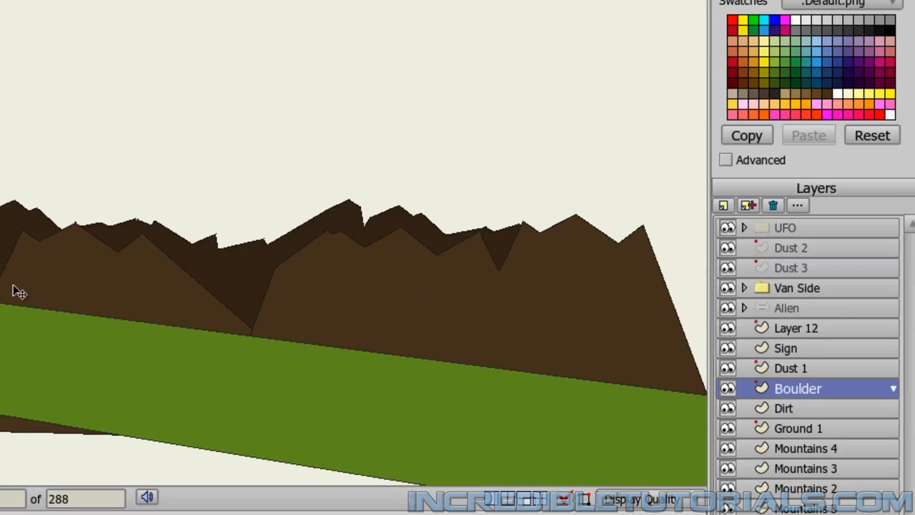
{"action": "left_click", "coordinate": [796, 289]}
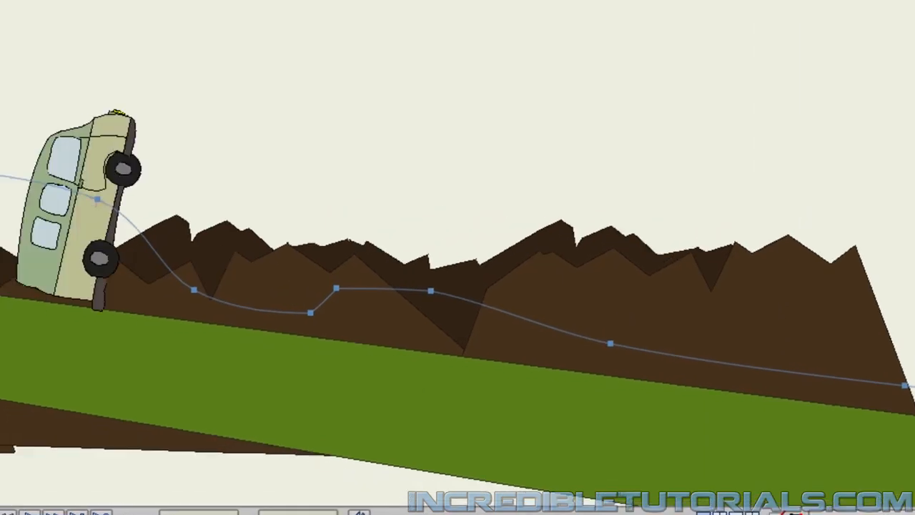
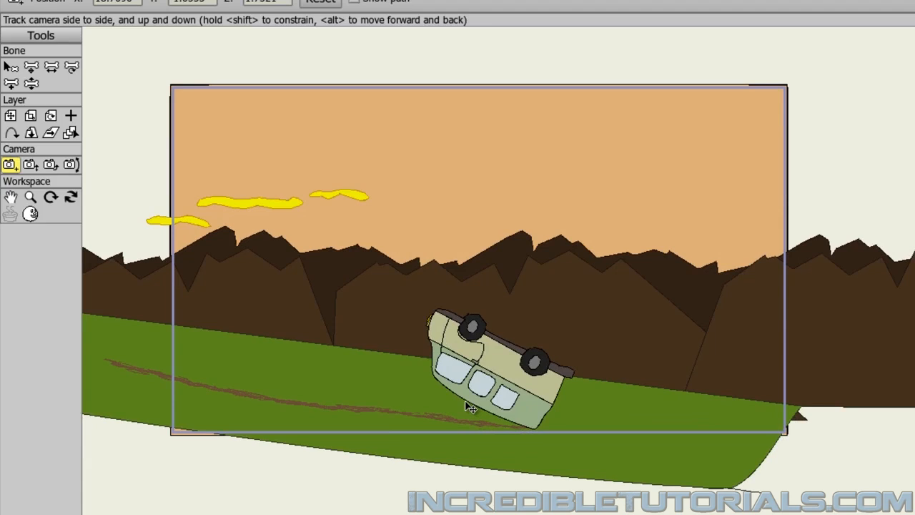
Undo the last camera move and track the camera down slightly so the overturned van sits just inside the frame's lower edge
{"action": "key", "text": "ctrl+z"}
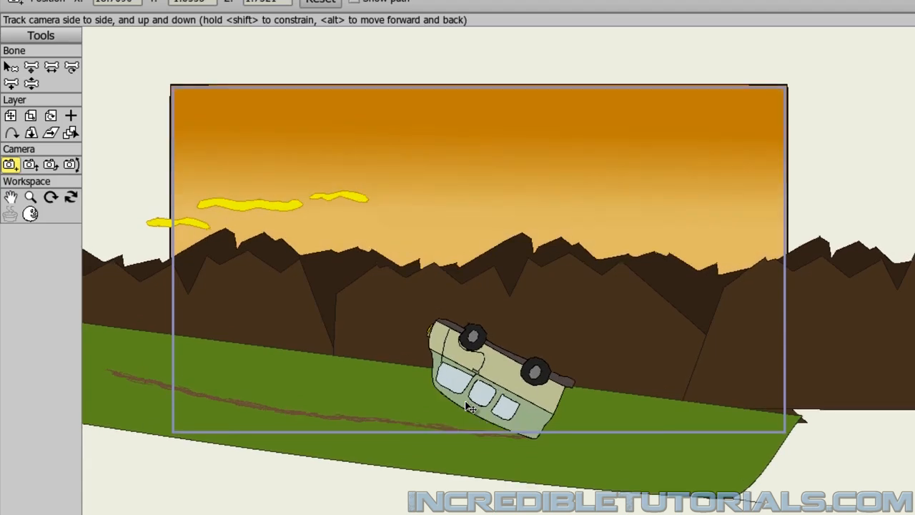
{"action": "left_click_drag", "start_coordinate": [471, 407], "coordinate": [469, 393]}
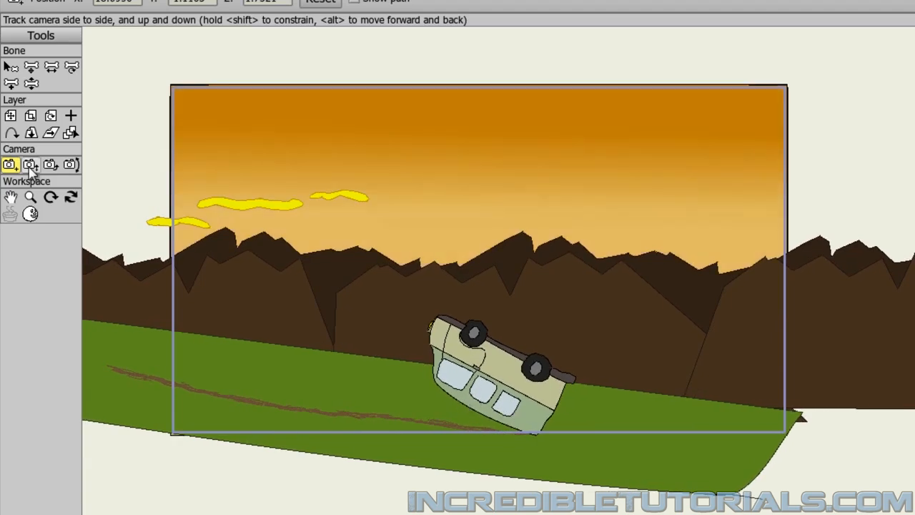
{"action": "key", "text": "space"}
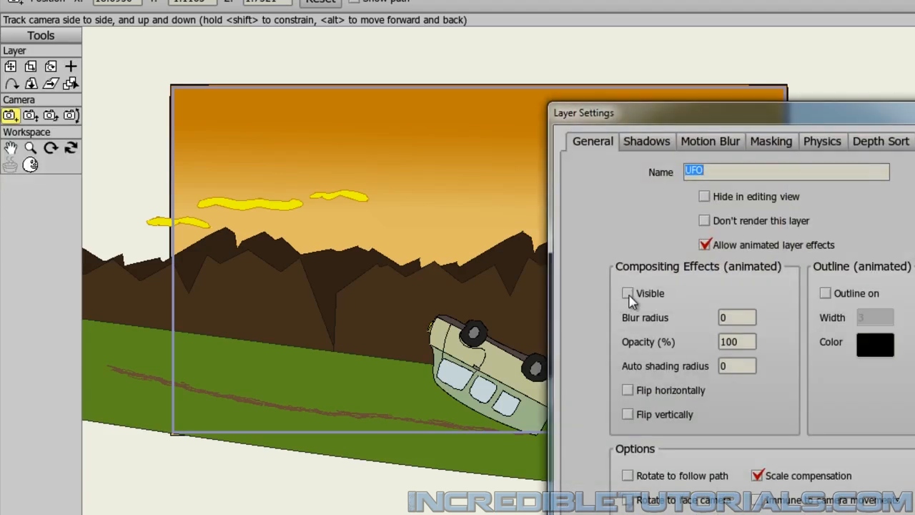
Make the UFO layer visible at frame 180 and move the saucer beside the camera frame's left edge
{"action": "key", "text": "Return"}
{"action": "left_click_drag", "start_coordinate": [513, 356], "coordinate": [807, 417]}
{"action": "scroll", "coordinate": [807, 417], "scroll_direction": "down", "scroll_amount": 1}
{"action": "scroll", "coordinate": [811, 422], "scroll_direction": "down", "scroll_amount": 1}
{"action": "scroll", "coordinate": [775, 400], "scroll_direction": "up", "scroll_amount": 2}
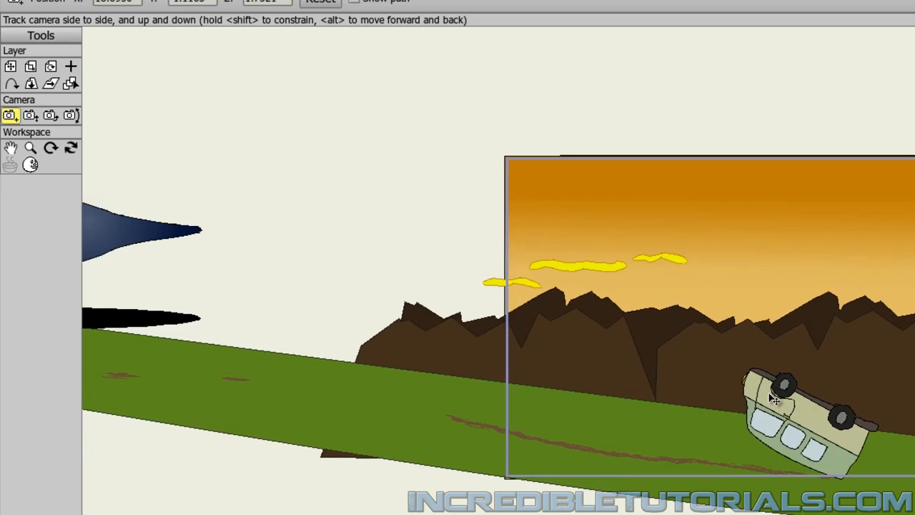
{"action": "left_click", "coordinate": [10, 66]}
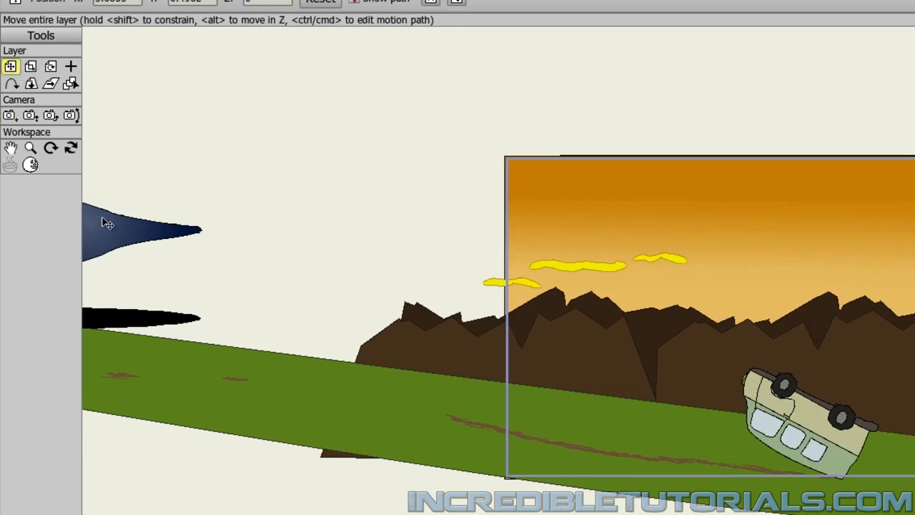
{"action": "left_click_drag", "start_coordinate": [112, 230], "coordinate": [421, 247]}
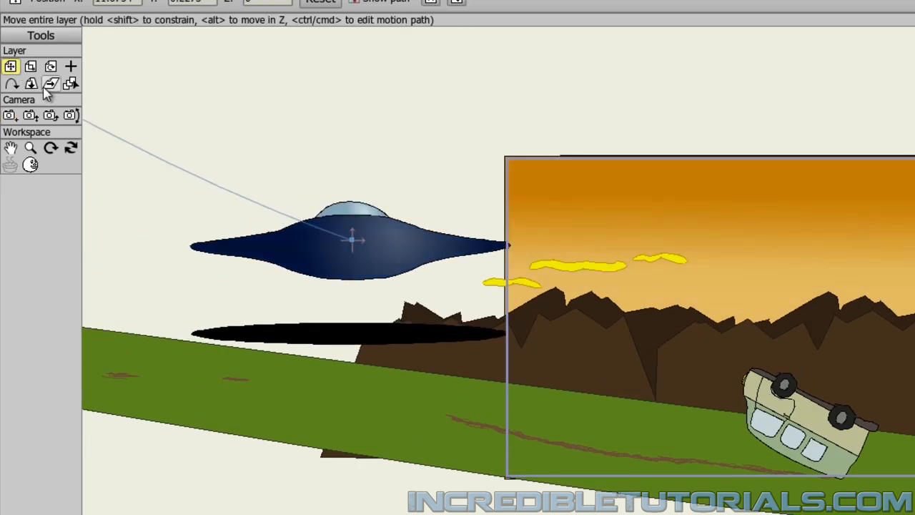
Enlarge the UFO to about twice its size and move it left until it is fully outside the camera frame
{"action": "left_click", "coordinate": [30, 65]}
{"action": "mouse_move", "coordinate": [398, 185]}
{"action": "left_mouse_down"}
{"action": "mouse_move", "coordinate": [446, 178]}
{"action": "mouse_move", "coordinate": [519, 143]}
{"action": "mouse_move", "coordinate": [517, 151]}
{"action": "left_mouse_up"}
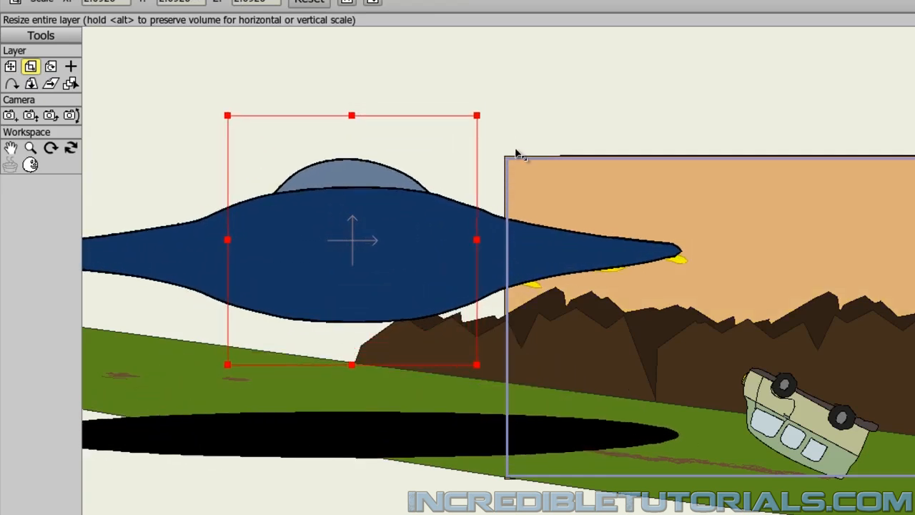
{"action": "left_click", "coordinate": [10, 66]}
{"action": "mouse_move", "coordinate": [318, 247]}
{"action": "left_mouse_down"}
{"action": "mouse_move", "coordinate": [71, 218]}
{"action": "mouse_move", "coordinate": [75, 259]}
{"action": "left_mouse_up"}
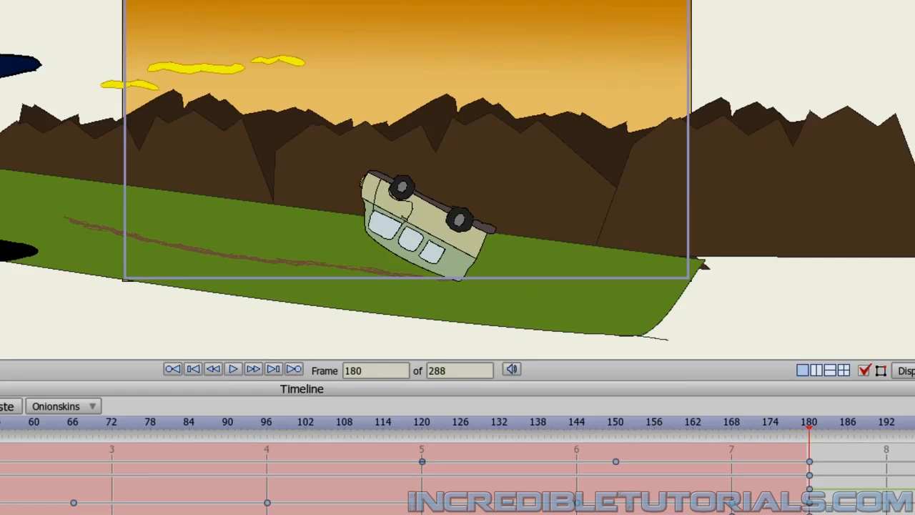
At frame 198, move the UFO into the camera frame so it hovers above the overturned van
{"action": "key", "text": "Right"}
{"action": "key", "text": "Right"}
{"action": "key", "text": "Right"}
{"action": "key", "text": "Right"}
{"action": "key", "text": "Right"}
{"action": "key", "text": "Right"}
{"action": "key", "text": "Right"}
{"action": "key", "text": "Right"}
{"action": "key", "text": "Right"}
{"action": "key", "text": "Right"}
{"action": "key", "text": "Right"}
{"action": "key", "text": "Right"}
{"action": "key", "text": "Right"}
{"action": "key", "text": "Right"}
{"action": "key", "text": "Right"}
{"action": "key", "text": "Right"}
{"action": "key", "text": "Right"}
{"action": "key", "text": "Right"}
{"action": "key", "text": "Right"}
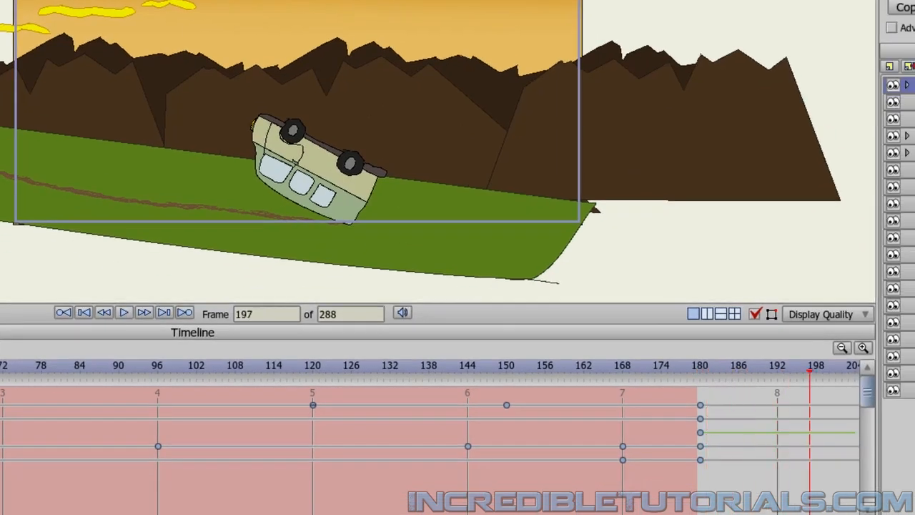
{"action": "key", "text": "Left"}
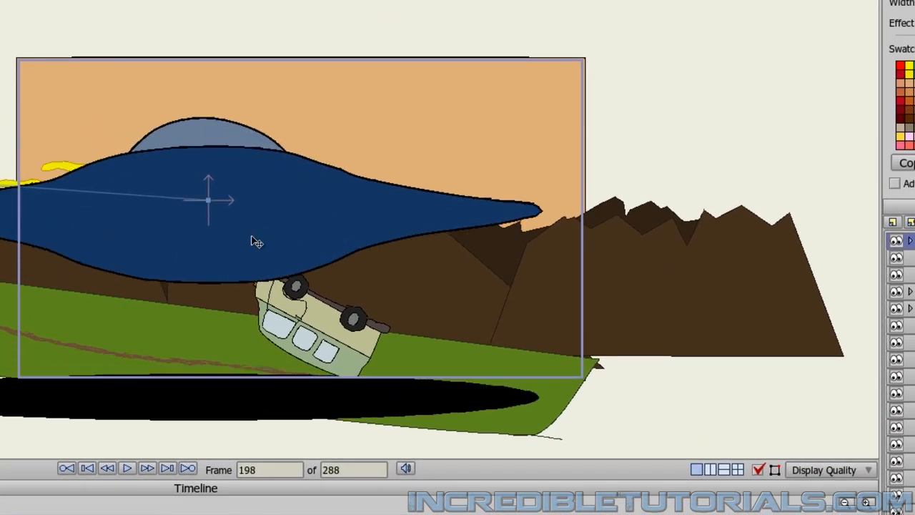
{"action": "left_click_drag", "start_coordinate": [256, 242], "coordinate": [346, 200]}
Step back through the frames before 198 to review the UFO's flight into the shot
{"action": "key", "text": "Left"}
{"action": "key", "text": "Left"}
{"action": "key", "text": "Left"}
{"action": "key", "text": "Left"}
{"action": "key", "text": "Left"}
{"action": "key", "text": "Left"}
{"action": "key", "text": "Left"}
{"action": "key", "text": "Left"}
{"action": "key", "text": "Left"}
{"action": "key", "text": "Left"}
{"action": "key", "text": "Left"}
{"action": "key", "text": "Left"}
{"action": "key", "text": "Left"}
{"action": "key", "text": "Left"}
{"action": "key", "text": "Left"}
{"action": "key", "text": "Left"}
{"action": "key", "text": "Left"}
{"action": "key", "text": "Left"}
{"action": "key", "text": "Left"}
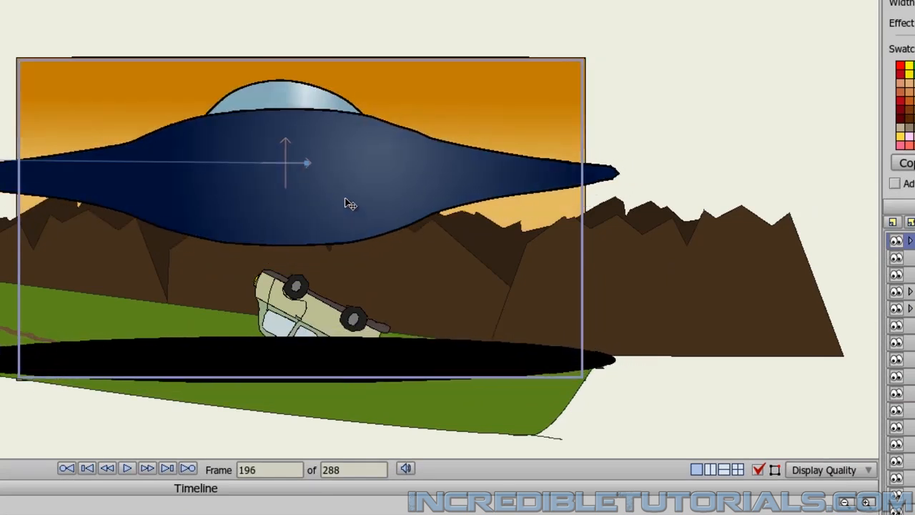
Step through the frames leading up to 198 to check the speed of the UFO's flight into the shot
{"action": "key", "text": "Left"}
{"action": "key", "text": "Left"}
{"action": "key", "text": "Right"}
{"action": "key", "text": "Right"}
{"action": "key", "text": "Right"}
{"action": "key", "text": "Right"}
{"action": "key", "text": "Right"}
{"action": "key", "text": "Right"}
{"action": "key", "text": "Right"}
{"action": "key", "text": "Right"}
{"action": "key", "text": "Right"}
{"action": "key", "text": "Right"}
{"action": "key", "text": "Right"}
{"action": "key", "text": "Right"}
{"action": "key", "text": "Right"}
{"action": "key", "text": "Right"}
{"action": "key", "text": "Right"}
{"action": "key", "text": "Right"}
{"action": "key", "text": "Right"}
{"action": "key", "text": "Right"}
{"action": "key", "text": "Right"}
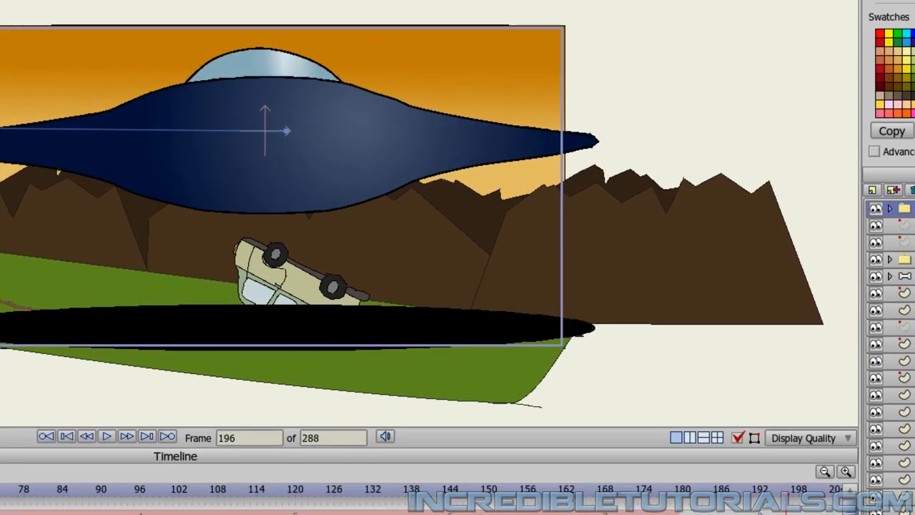
{"action": "key", "text": "Right"}
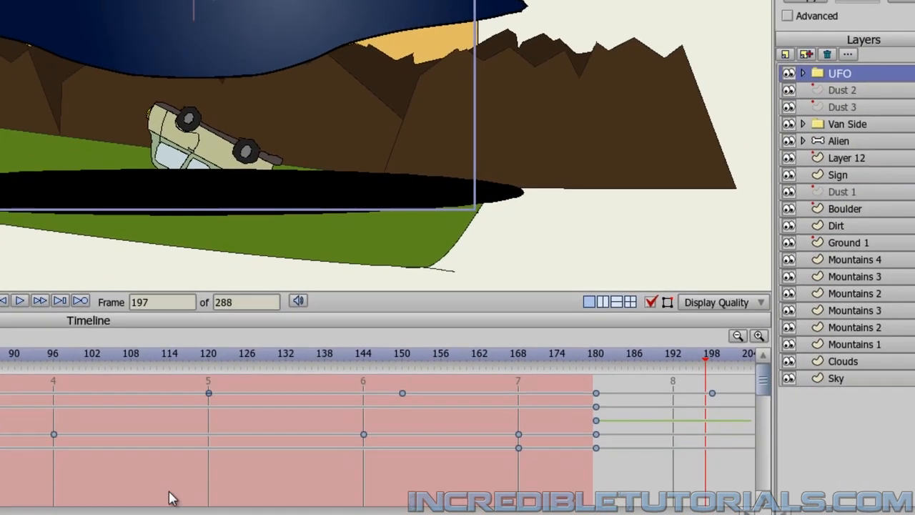
Move the UFO's translation keyframe from frame 198 to frame 216 to slow its arrival
{"action": "scroll", "coordinate": [244, 422], "scroll_direction": "right", "scroll_amount": 6}
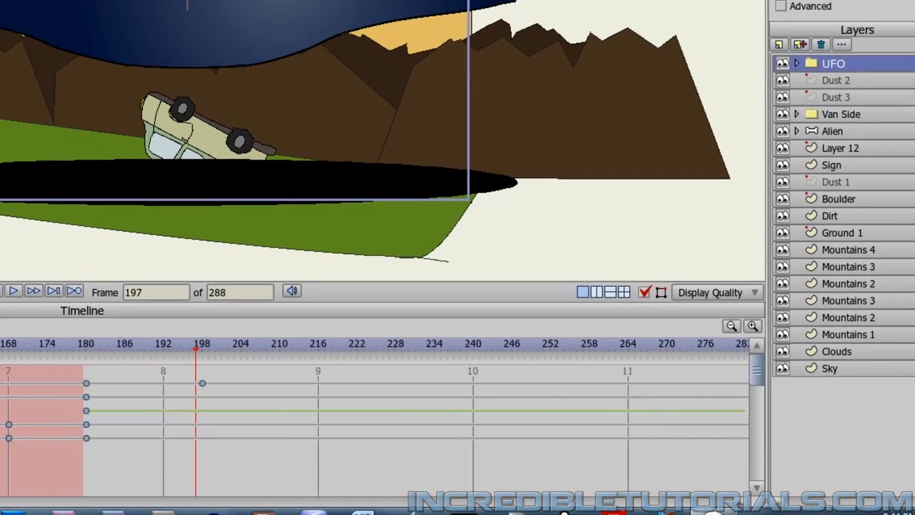
{"action": "left_click_drag", "start_coordinate": [203, 384], "coordinate": [320, 391]}
Step back and forth through the frames between 180 and 216 to review the UFO's slower entrance
{"action": "key", "text": "Left"}
{"action": "key", "text": "Left"}
{"action": "key", "text": "Left"}
{"action": "key", "text": "Left"}
{"action": "key", "text": "Left"}
{"action": "key", "text": "Left"}
{"action": "key", "text": "Left"}
{"action": "key", "text": "Left"}
{"action": "key", "text": "Left"}
{"action": "key", "text": "Left"}
{"action": "key", "text": "Left"}
{"action": "key", "text": "Left"}
{"action": "key", "text": "Left"}
{"action": "key", "text": "Left"}
{"action": "key", "text": "Left"}
{"action": "key", "text": "Left"}
{"action": "key", "text": "Left"}
{"action": "key", "text": "Left"}
{"action": "key", "text": "Left"}
{"action": "key", "text": "Left"}
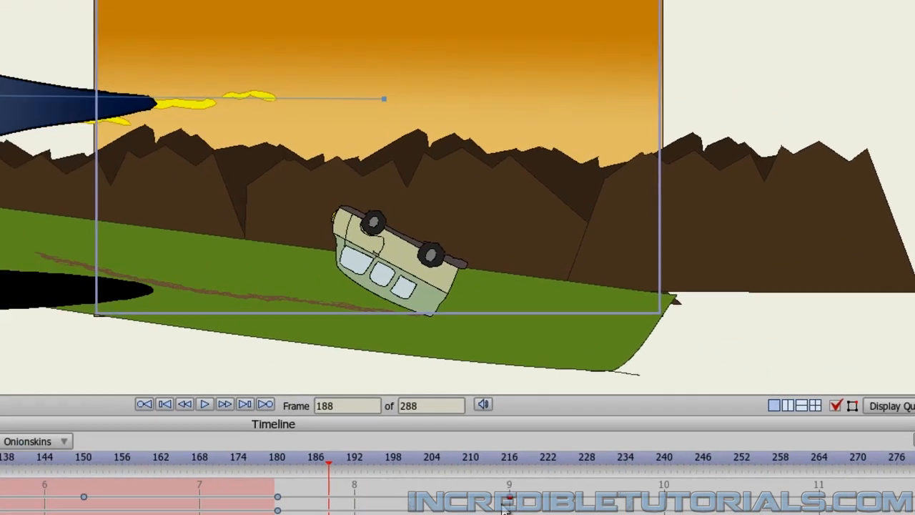
{"action": "key", "text": "Right"}
{"action": "key", "text": "Right"}
{"action": "key", "text": "Right"}
{"action": "key", "text": "Right"}
{"action": "key", "text": "Right"}
{"action": "key", "text": "Right"}
{"action": "key", "text": "Right"}
{"action": "key", "text": "Right"}
{"action": "key", "text": "Right"}
{"action": "key", "text": "Right"}
{"action": "key", "text": "Right"}
{"action": "key", "text": "Right"}
{"action": "key", "text": "Right"}
{"action": "key", "text": "Right"}
{"action": "key", "text": "Right"}
{"action": "key", "text": "Right"}
{"action": "key", "text": "Right"}
{"action": "key", "text": "Right"}
{"action": "key", "text": "Right"}
{"action": "key", "text": "Right"}
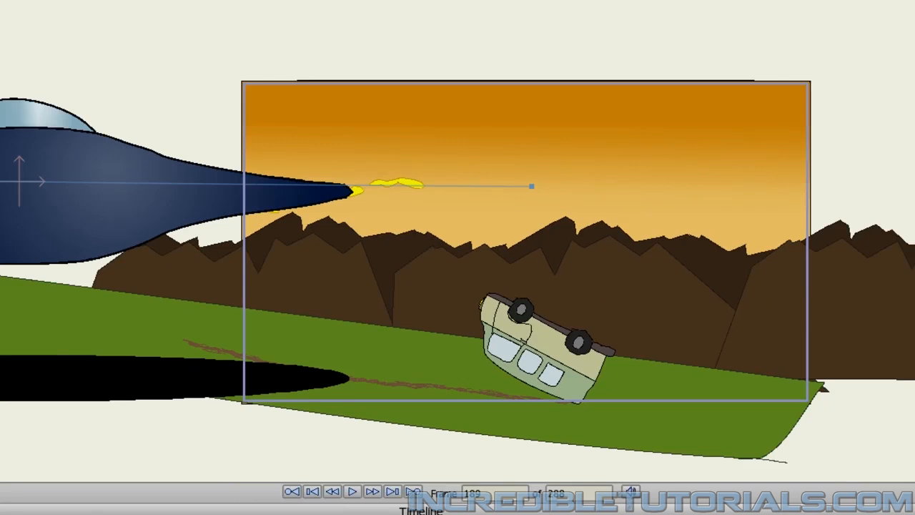
{"action": "key", "text": "Right"}
{"action": "key", "text": "Right"}
{"action": "key", "text": "Right"}
{"action": "key", "text": "Right"}
{"action": "key", "text": "Right"}
{"action": "key", "text": "Right"}
{"action": "key", "text": "Right"}
{"action": "key", "text": "Right"}
{"action": "key", "text": "Right"}
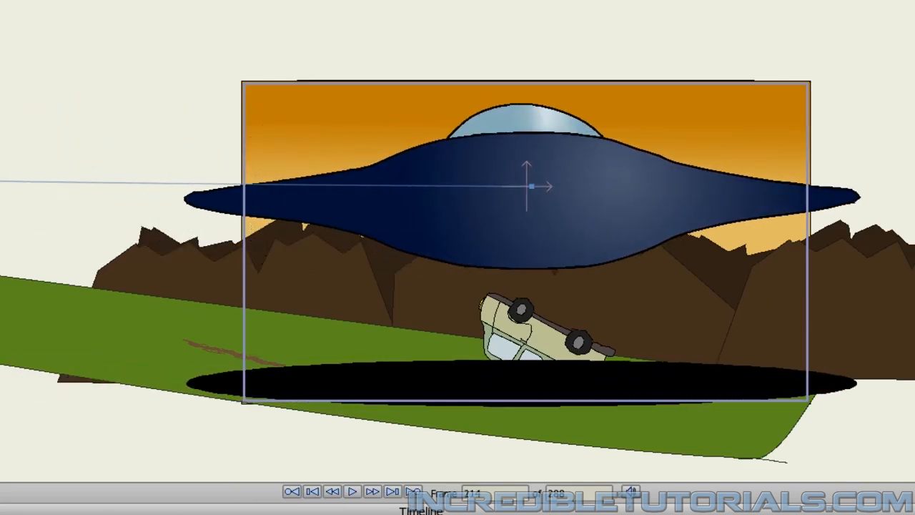
At frame 240, nudge the UFO slightly right and down, and at frame 264 shift it slightly left and up
{"action": "key", "text": "Right"}
{"action": "key", "text": "Right"}
{"action": "key", "text": "Right"}
{"action": "key", "text": "Right"}
{"action": "key", "text": "Right"}
{"action": "key", "text": "Right"}
{"action": "key", "text": "Right"}
{"action": "key", "text": "Right"}
{"action": "key", "text": "Right"}
{"action": "key", "text": "Right"}
{"action": "key", "text": "Right"}
{"action": "key", "text": "Right"}
{"action": "key", "text": "Right"}
{"action": "key", "text": "Right"}
{"action": "key", "text": "Right"}
{"action": "key", "text": "Right"}
{"action": "key", "text": "Right"}
{"action": "key", "text": "Right"}
{"action": "key", "text": "Right"}
{"action": "key", "text": "Right"}
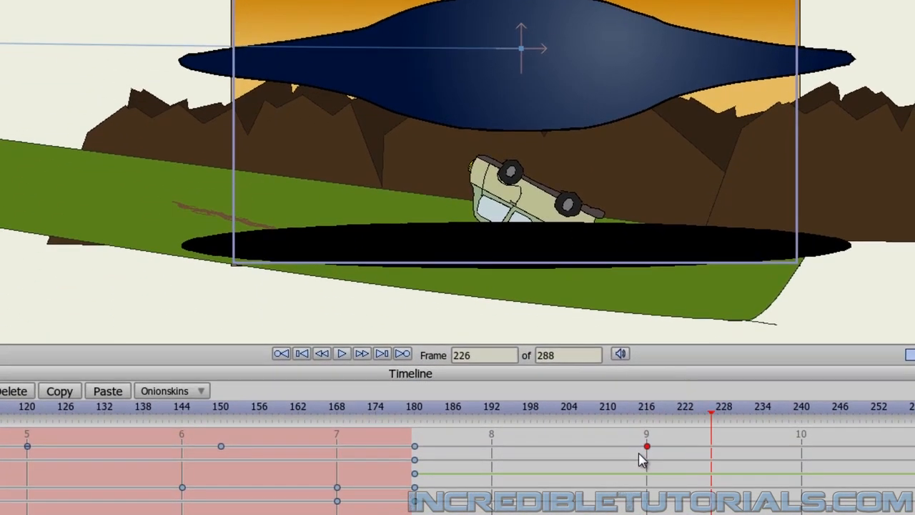
{"action": "key", "text": "Right"}
{"action": "key", "text": "Right"}
{"action": "key", "text": "Right"}
{"action": "key", "text": "Right"}
{"action": "key", "text": "Right"}
{"action": "key", "text": "Right"}
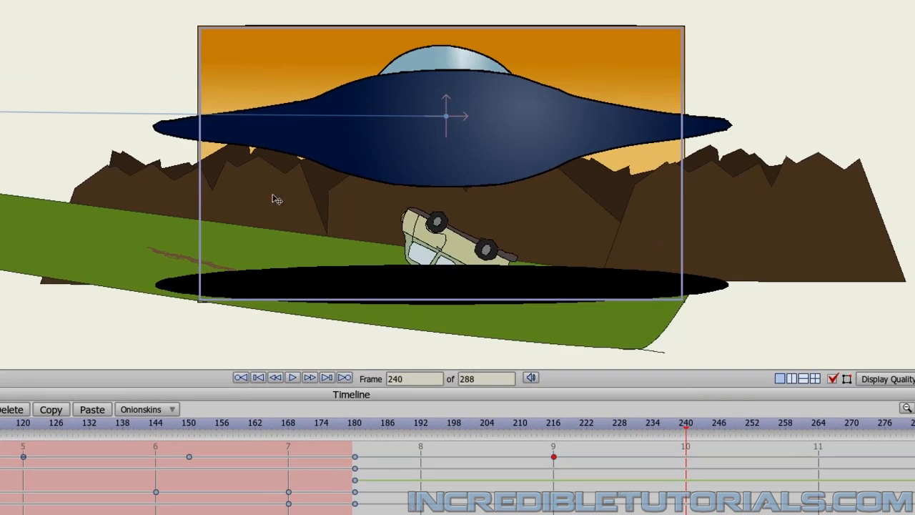
{"action": "left_click_drag", "start_coordinate": [433, 154], "coordinate": [443, 159]}
{"action": "key", "text": "Right"}
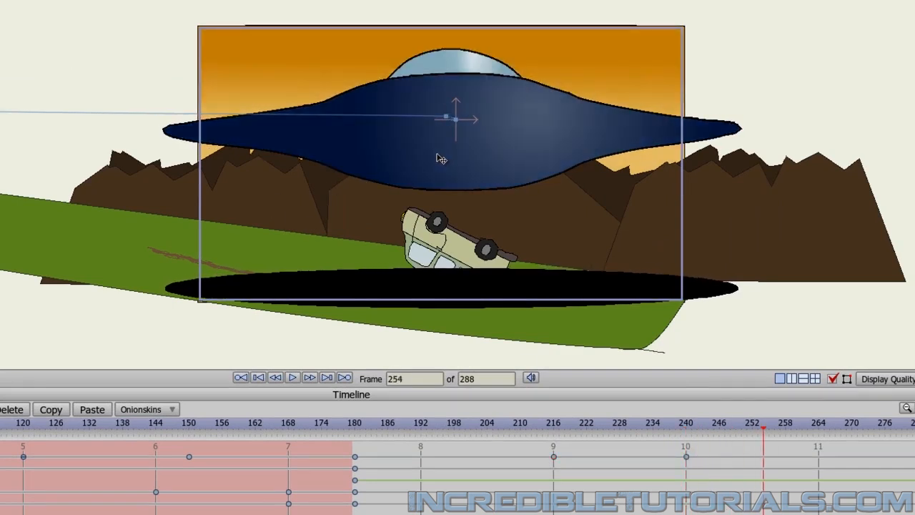
{"action": "left_click_drag", "start_coordinate": [441, 159], "coordinate": [424, 156]}
At frame 288, move the UFO slightly upward to continue its hovering motion
{"action": "key", "text": "Right"}
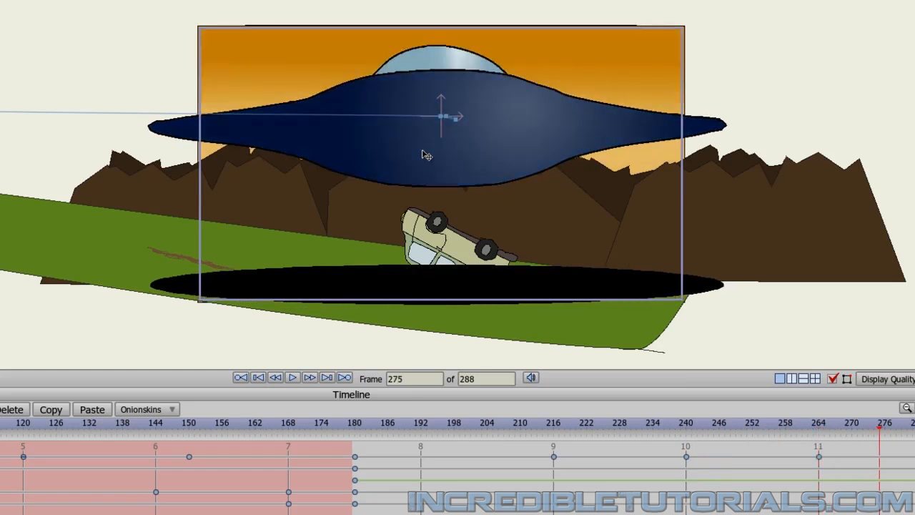
{"action": "key", "text": "Right"}
{"action": "key", "text": "Right"}
{"action": "key", "text": "Right"}
{"action": "key", "text": "Right"}
{"action": "key", "text": "Right"}
{"action": "key", "text": "Right"}
{"action": "key", "text": "Right"}
{"action": "key", "text": "Right"}
{"action": "key", "text": "Right"}
{"action": "key", "text": "Right"}
{"action": "key", "text": "Right"}
{"action": "key", "text": "Right"}
{"action": "key", "text": "Right"}
{"action": "key", "text": "Right"}
{"action": "key", "text": "Right"}
{"action": "key", "text": "Right"}
{"action": "key", "text": "Right"}
{"action": "key", "text": "Left"}
{"action": "key", "text": "Left"}
{"action": "key", "text": "Left"}
{"action": "key", "text": "Left"}
{"action": "left_click_drag", "start_coordinate": [427, 155], "coordinate": [427, 147]}
Step backward through the frames from 288 to 252 to review the UFO's hovering above the van
{"action": "key", "text": "Left"}
{"action": "key", "text": "Left"}
{"action": "key", "text": "Left"}
{"action": "key", "text": "Left"}
{"action": "key", "text": "Left"}
{"action": "key", "text": "Left"}
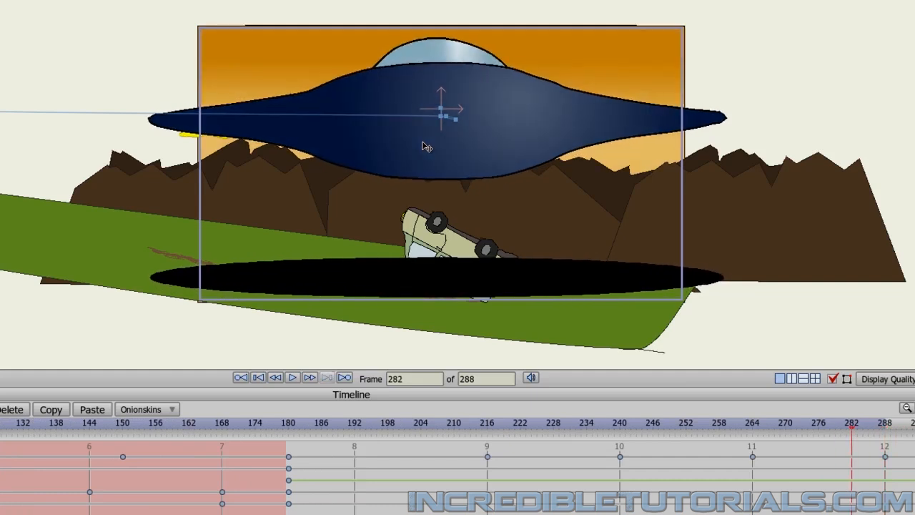
{"action": "key", "text": "Left"}
{"action": "key", "text": "Left"}
{"action": "key", "text": "Left"}
{"action": "key", "text": "Left"}
{"action": "key", "text": "Left"}
{"action": "key", "text": "Left"}
{"action": "key", "text": "Left"}
{"action": "key", "text": "Left"}
{"action": "key", "text": "Left"}
{"action": "key", "text": "Left"}
{"action": "key", "text": "Left"}
{"action": "key", "text": "Left"}
{"action": "key", "text": "Left"}
{"action": "key", "text": "Left"}
{"action": "key", "text": "Left"}
{"action": "key", "text": "Left"}
{"action": "key", "text": "Left"}
{"action": "key", "text": "Left"}
{"action": "key", "text": "Left"}
{"action": "key", "text": "Left"}
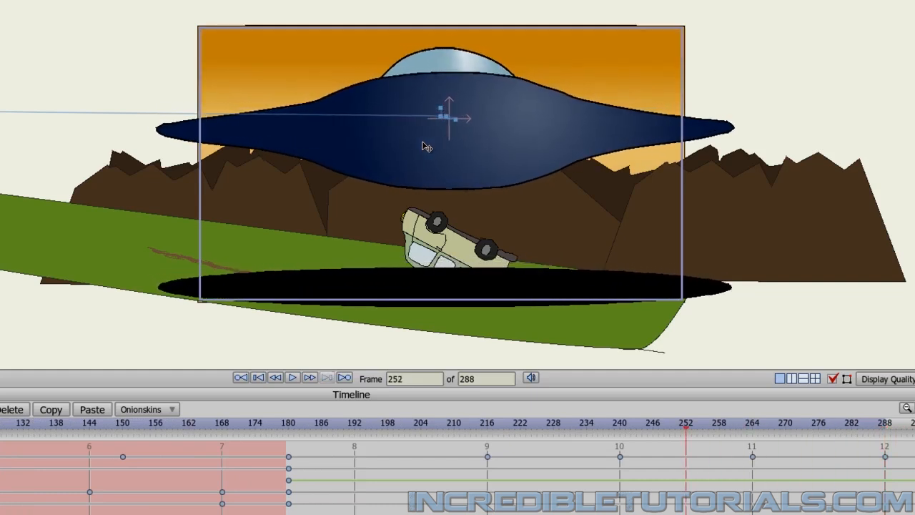
Step backward through the frames from 252 to about 180 to review the UFO's hovering and its entrance over the van
{"action": "key", "text": "Left"}
{"action": "key", "text": "Left"}
{"action": "key", "text": "Left"}
{"action": "key", "text": "Left"}
{"action": "key", "text": "Left"}
{"action": "key", "text": "Left"}
{"action": "key", "text": "Left"}
{"action": "key", "text": "Left"}
{"action": "key", "text": "Left"}
{"action": "key", "text": "Left"}
{"action": "key", "text": "Left"}
{"action": "key", "text": "Left"}
{"action": "key", "text": "Left"}
{"action": "key", "text": "Left"}
{"action": "key", "text": "Left"}
{"action": "key", "text": "Left"}
{"action": "key", "text": "Left"}
{"action": "key", "text": "Left"}
{"action": "key", "text": "Left"}
{"action": "key", "text": "Left"}
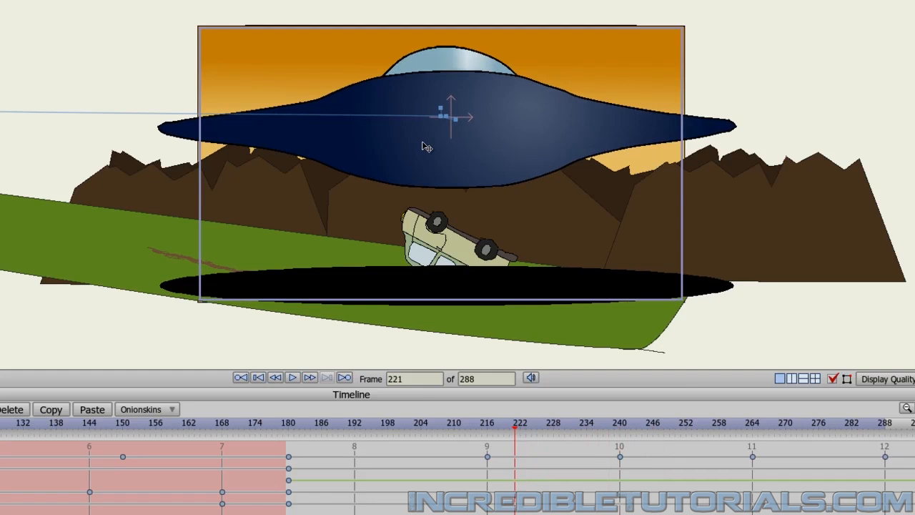
{"action": "key", "text": "Left"}
{"action": "key", "text": "Left"}
{"action": "key", "text": "Left"}
{"action": "key", "text": "Left"}
{"action": "key", "text": "Left"}
{"action": "key", "text": "Left"}
{"action": "key", "text": "Left"}
{"action": "key", "text": "Left"}
{"action": "key", "text": "Left"}
{"action": "key", "text": "Left"}
{"action": "key", "text": "Left"}
{"action": "key", "text": "Left"}
{"action": "key", "text": "Left"}
{"action": "key", "text": "Left"}
{"action": "key", "text": "Left"}
{"action": "key", "text": "Left"}
{"action": "key", "text": "Left"}
{"action": "key", "text": "Left"}
{"action": "key", "text": "Left"}
{"action": "key", "text": "Left"}
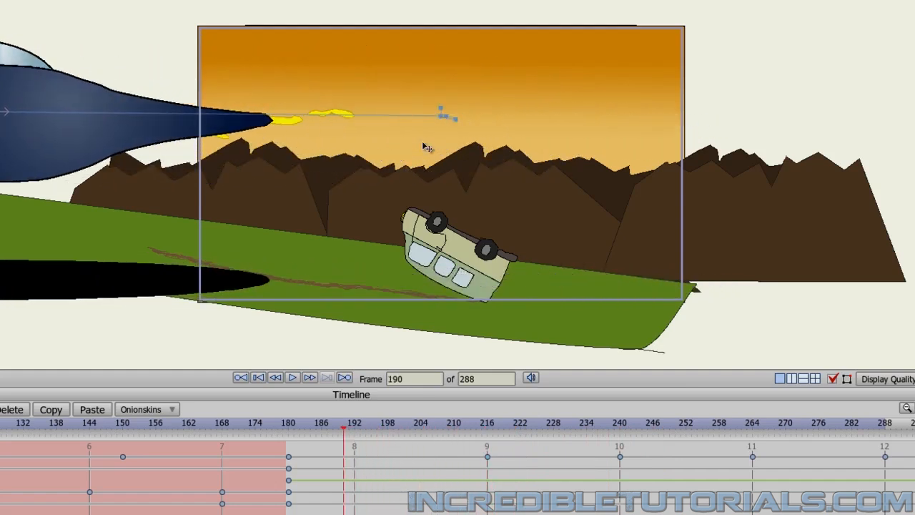
{"action": "key", "text": "Left"}
{"action": "key", "text": "Left"}
{"action": "key", "text": "Left"}
{"action": "key", "text": "Left"}
{"action": "key", "text": "Left"}
{"action": "key", "text": "Left"}
{"action": "key", "text": "Left"}
{"action": "key", "text": "Left"}
{"action": "key", "text": "Left"}
{"action": "key", "text": "Left"}
{"action": "key", "text": "Left"}
{"action": "key", "text": "Left"}
Step forward through the UFO's entrance to frame 228 to check how it and its shadow arrive above the van
{"action": "key", "text": "Right"}
{"action": "key", "text": "Right"}
{"action": "key", "text": "Right"}
{"action": "key", "text": "Right"}
{"action": "key", "text": "Right"}
{"action": "key", "text": "Right"}
{"action": "key", "text": "Right"}
{"action": "key", "text": "Right"}
{"action": "key", "text": "Right"}
{"action": "key", "text": "Right"}
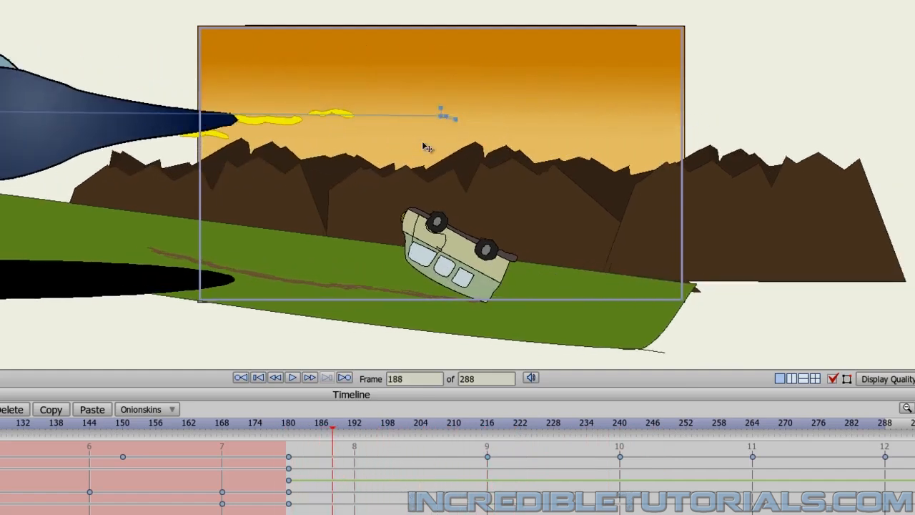
{"action": "key", "text": "Right"}
{"action": "key", "text": "Right"}
{"action": "key", "text": "Right"}
{"action": "key", "text": "Right"}
{"action": "key", "text": "Right"}
{"action": "key", "text": "Right"}
{"action": "key", "text": "Right"}
{"action": "key", "text": "Right"}
{"action": "key", "text": "Right"}
{"action": "key", "text": "Right"}
{"action": "key", "text": "Right"}
{"action": "key", "text": "Right"}
{"action": "key", "text": "Right"}
{"action": "key", "text": "Right"}
{"action": "key", "text": "Right"}
{"action": "key", "text": "Right"}
{"action": "key", "text": "Right"}
{"action": "key", "text": "Right"}
{"action": "key", "text": "Right"}
{"action": "key", "text": "Right"}
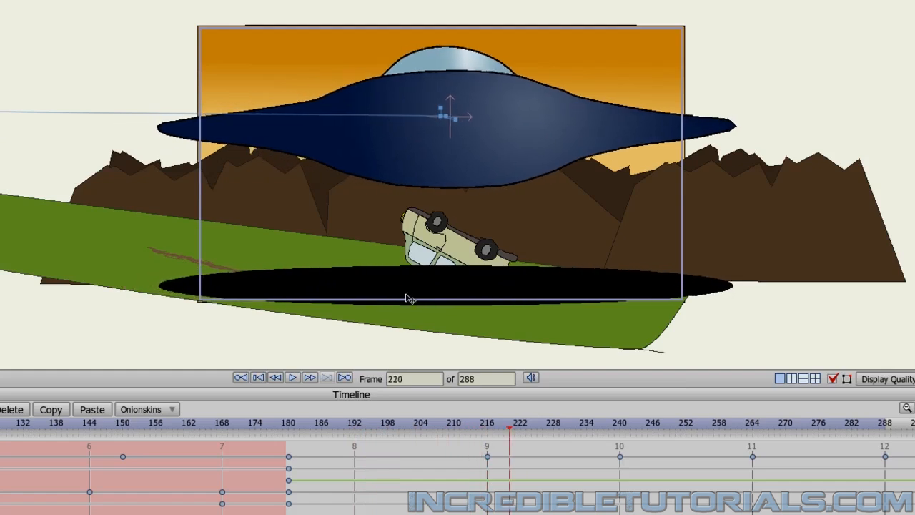
{"action": "key", "text": "Right"}
{"action": "key", "text": "Right"}
{"action": "key", "text": "Right"}
{"action": "key", "text": "Right"}
{"action": "key", "text": "Right"}
{"action": "key", "text": "Right"}
{"action": "key", "text": "Right"}
{"action": "key", "text": "Right"}
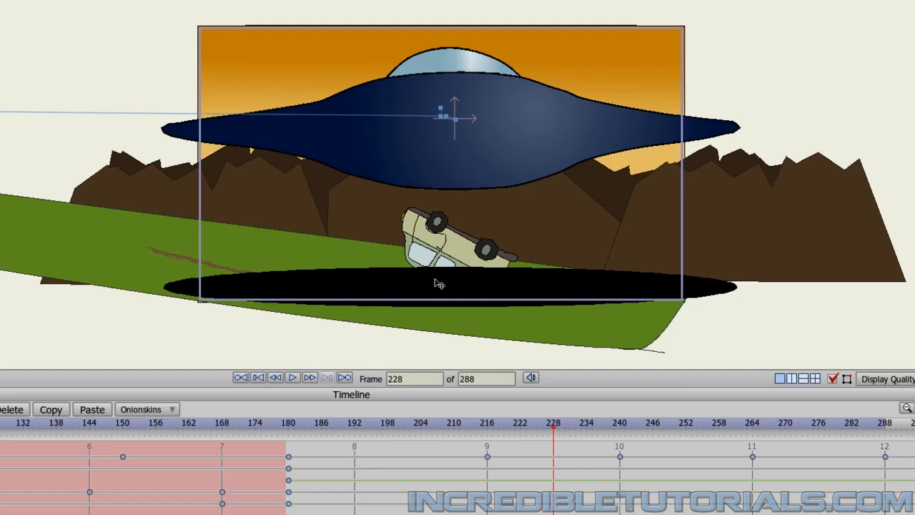
Step backward from frame 228 to about frame 196 to examine the UFO's shadow as it passes over the van
{"action": "key", "text": "Left"}
{"action": "key", "text": "Left"}
{"action": "key", "text": "Left"}
{"action": "key", "text": "Left"}
{"action": "key", "text": "Left"}
{"action": "key", "text": "Left"}
{"action": "key", "text": "Left"}
{"action": "key", "text": "Left"}
{"action": "key", "text": "Left"}
{"action": "key", "text": "Left"}
{"action": "key", "text": "Left"}
{"action": "key", "text": "Left"}
{"action": "key", "text": "Left"}
{"action": "key", "text": "Left"}
{"action": "key", "text": "Left"}
{"action": "key", "text": "Left"}
{"action": "key", "text": "Left"}
{"action": "key", "text": "Left"}
{"action": "key", "text": "Left"}
{"action": "key", "text": "Left"}
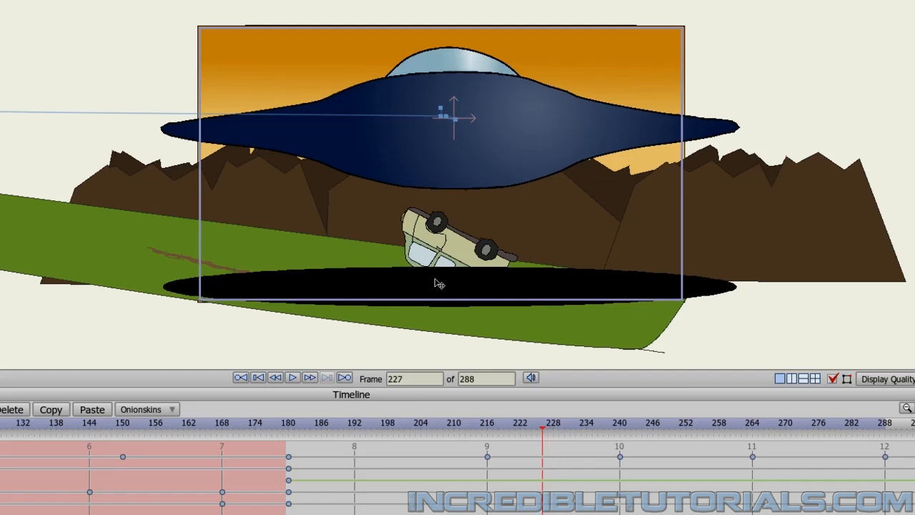
{"action": "key", "text": "Left"}
{"action": "key", "text": "Left"}
{"action": "key", "text": "Left"}
{"action": "key", "text": "Left"}
{"action": "key", "text": "Left"}
{"action": "key", "text": "Left"}
{"action": "key", "text": "Left"}
{"action": "key", "text": "Left"}
{"action": "key", "text": "Left"}
{"action": "key", "text": "Left"}
{"action": "key", "text": "Left"}
{"action": "key", "text": "Left"}
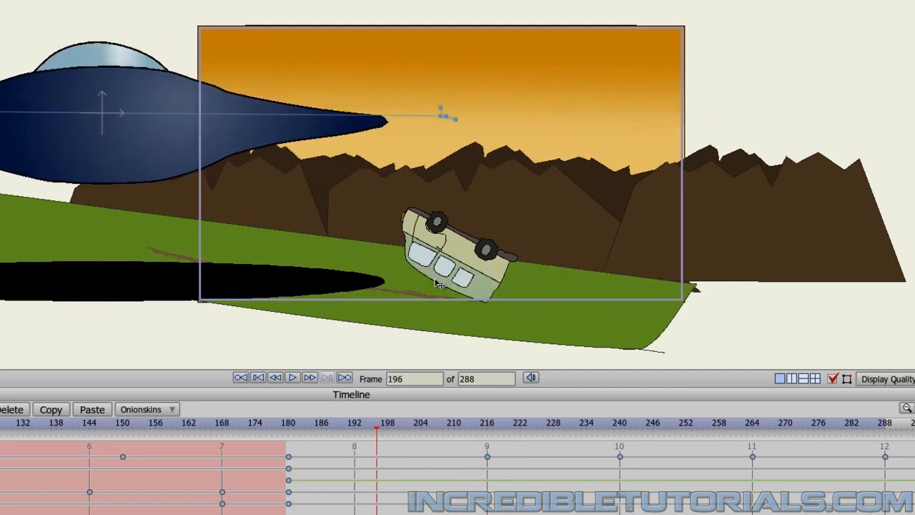
Step forward to frame 220 to review how the UFO's shadow covers the crashed van
{"action": "key", "text": "Right"}
{"action": "key", "text": "Right"}
{"action": "key", "text": "Right"}
{"action": "key", "text": "Right"}
{"action": "key", "text": "Right"}
{"action": "key", "text": "Right"}
{"action": "key", "text": "Right"}
{"action": "key", "text": "Right"}
{"action": "key", "text": "Right"}
{"action": "key", "text": "Right"}
{"action": "key", "text": "Right"}
{"action": "key", "text": "Right"}
{"action": "key", "text": "Right"}
{"action": "key", "text": "Right"}
{"action": "key", "text": "Right"}
{"action": "key", "text": "Right"}
{"action": "key", "text": "Right"}
{"action": "key", "text": "Right"}
{"action": "key", "text": "Right"}
{"action": "key", "text": "Right"}
{"action": "key", "text": "Right"}
{"action": "key", "text": "Right"}
{"action": "key", "text": "Right"}
{"action": "key", "text": "Right"}
{"action": "key", "text": "Right"}
{"action": "key", "text": "Right"}
{"action": "key", "text": "Right"}
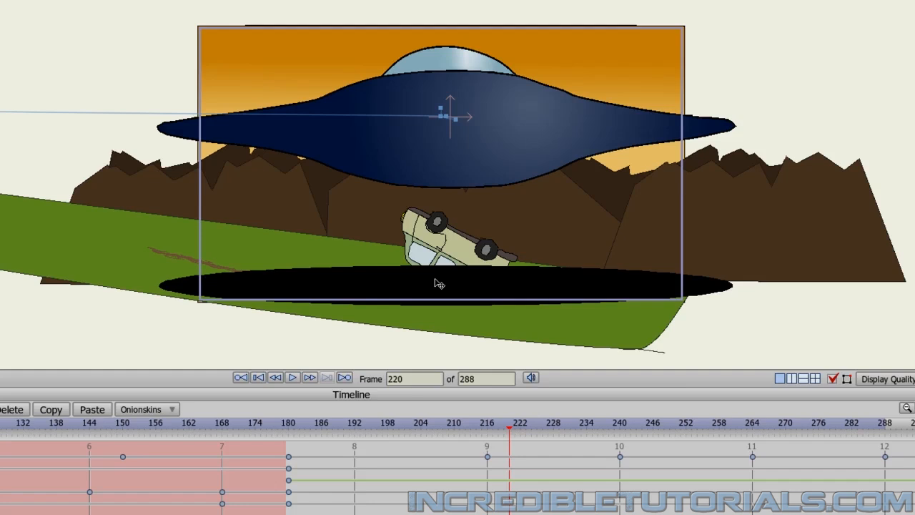
Step backward from frame 220 to frame 172 to review the UFO and its shadow arriving above the crashed van
{"action": "key", "text": "Left"}
{"action": "key", "text": "Left"}
{"action": "key", "text": "Left"}
{"action": "key", "text": "Left"}
{"action": "key", "text": "Left"}
{"action": "key", "text": "Left"}
{"action": "key", "text": "Left"}
{"action": "key", "text": "Left"}
{"action": "key", "text": "Left"}
{"action": "key", "text": "Left"}
{"action": "key", "text": "Left"}
{"action": "key", "text": "Left"}
{"action": "key", "text": "Left"}
{"action": "key", "text": "Left"}
{"action": "key", "text": "Left"}
{"action": "key", "text": "Left"}
{"action": "key", "text": "Left"}
{"action": "key", "text": "Left"}
{"action": "key", "text": "Left"}
{"action": "key", "text": "Left"}
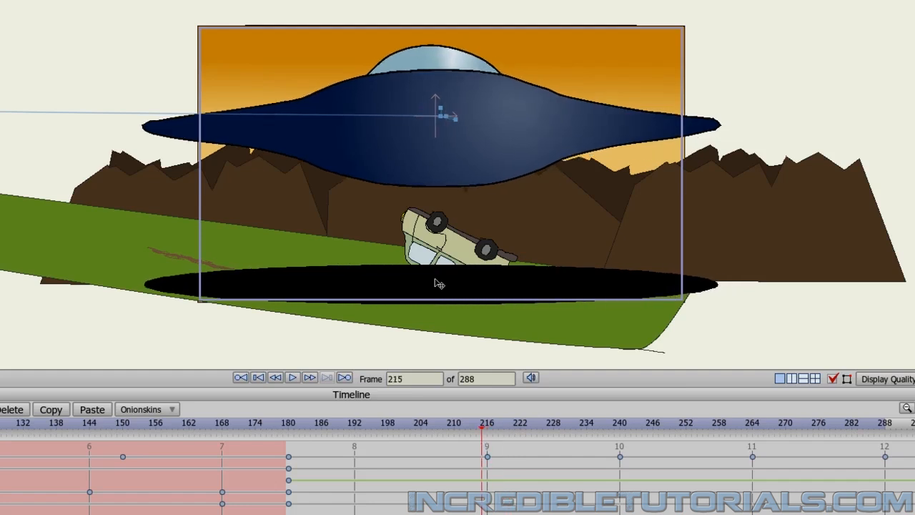
{"action": "key", "text": "Left"}
{"action": "key", "text": "Left"}
{"action": "key", "text": "Left"}
{"action": "key", "text": "Left"}
{"action": "key", "text": "Left"}
{"action": "key", "text": "Left"}
{"action": "key", "text": "Left"}
{"action": "key", "text": "Left"}
{"action": "key", "text": "Left"}
{"action": "key", "text": "Left"}
{"action": "key", "text": "Left"}
{"action": "key", "text": "Left"}
{"action": "key", "text": "Left"}
{"action": "key", "text": "Left"}
{"action": "key", "text": "Left"}
{"action": "key", "text": "Left"}
{"action": "key", "text": "Left"}
{"action": "key", "text": "Left"}
{"action": "key", "text": "Left"}
{"action": "key", "text": "Left"}
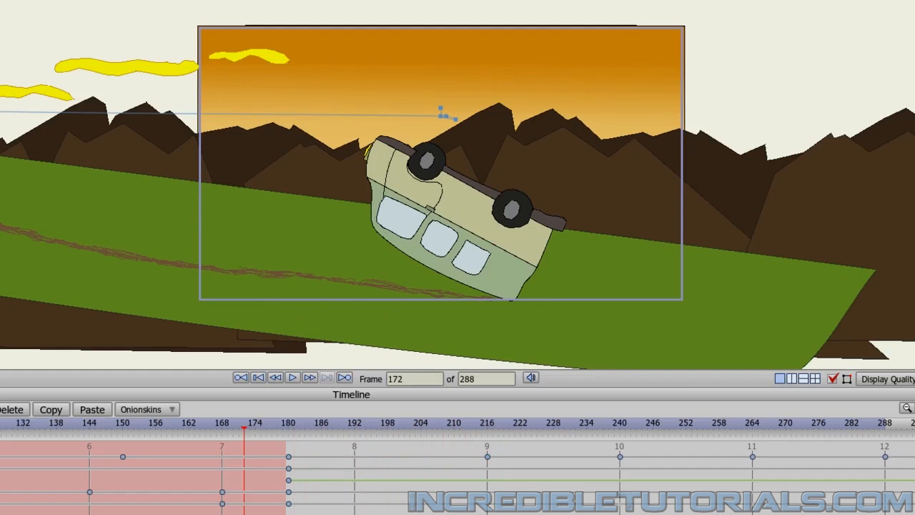
{"action": "key", "text": "shift+Left"}
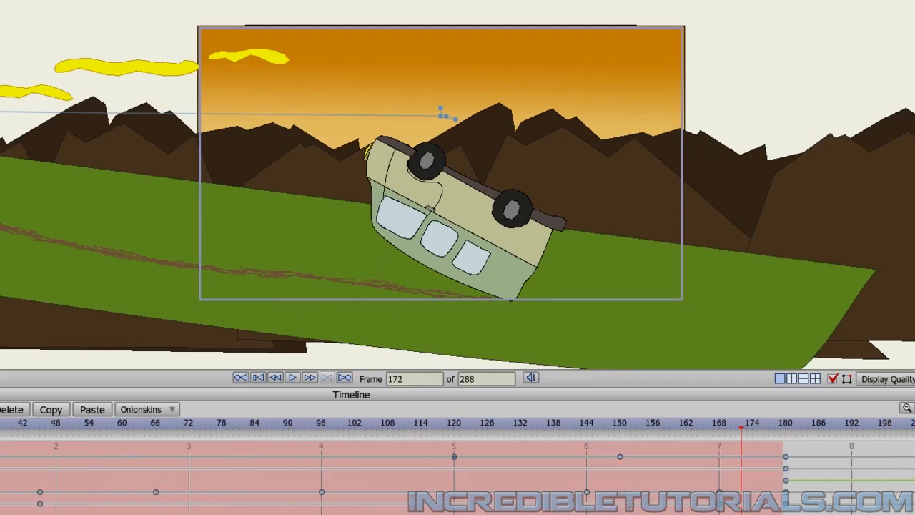
Play the animation from frame 0 through the UFO's hovering, stopping around frame 255 to judge the timing of its entrance
{"action": "scroll", "coordinate": [470, 230], "scroll_direction": "up", "scroll_amount": 2}
{"action": "left_click_drag", "start_coordinate": [470, 230], "coordinate": [366, 243]}
{"action": "scroll", "coordinate": [358, 249], "scroll_direction": "up", "scroll_amount": 2}
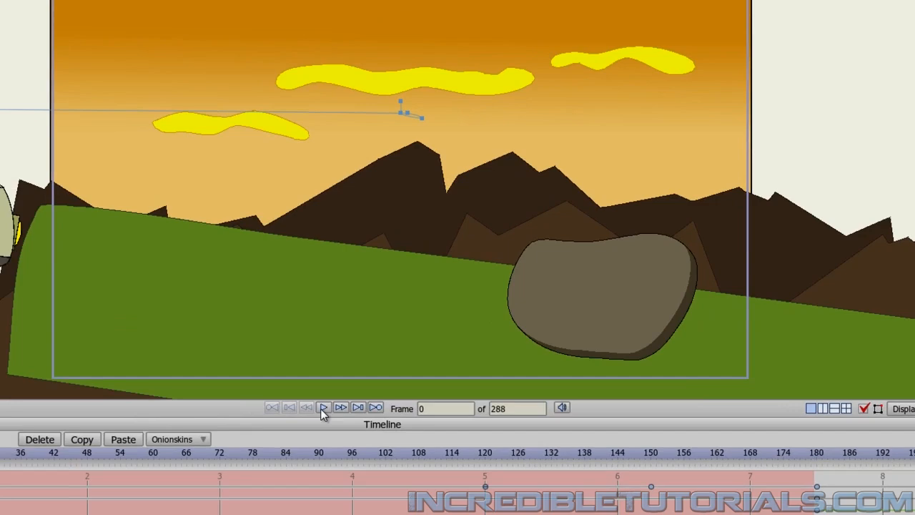
{"action": "left_click", "coordinate": [292, 378]}
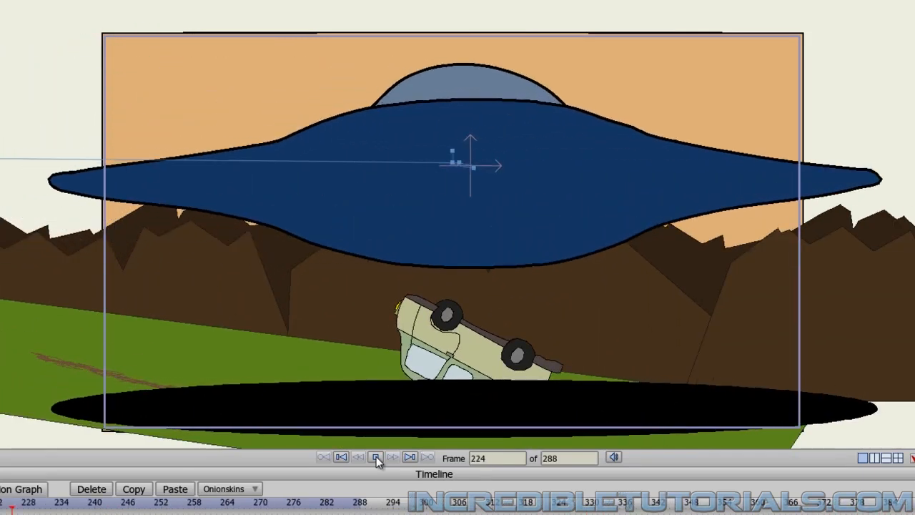
{"action": "left_click", "coordinate": [376, 458]}
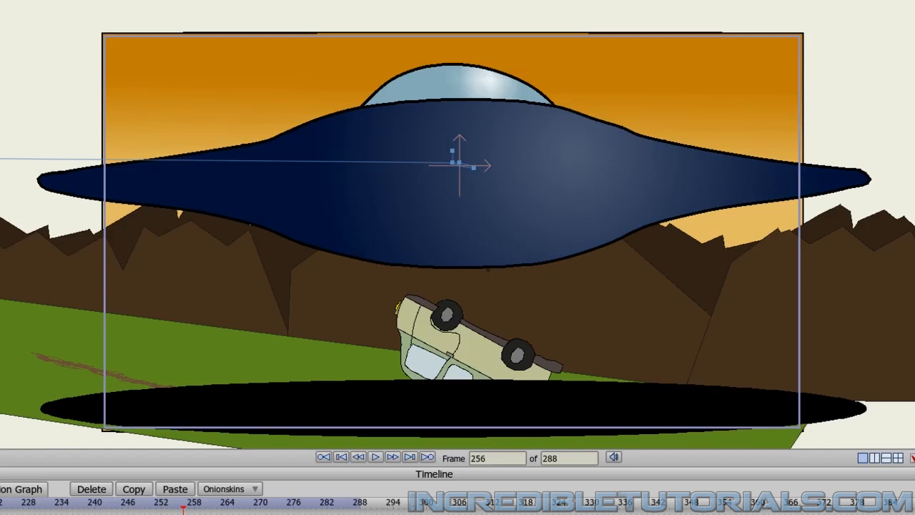
{"action": "key", "text": "Left"}
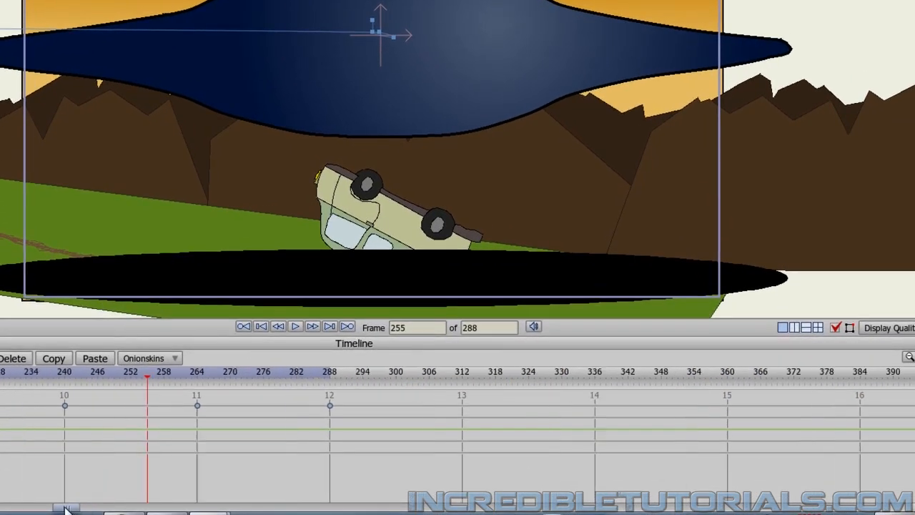
{"action": "left_click_drag", "start_coordinate": [24, 504], "coordinate": [13, 504]}
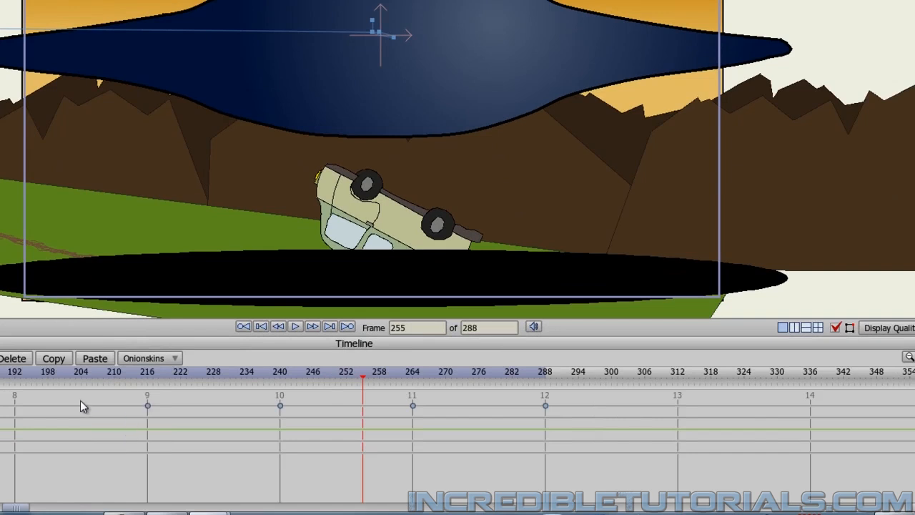
{"action": "left_click_drag", "start_coordinate": [102, 390], "coordinate": [576, 421]}
{"action": "key", "text": "ctrl+z"}
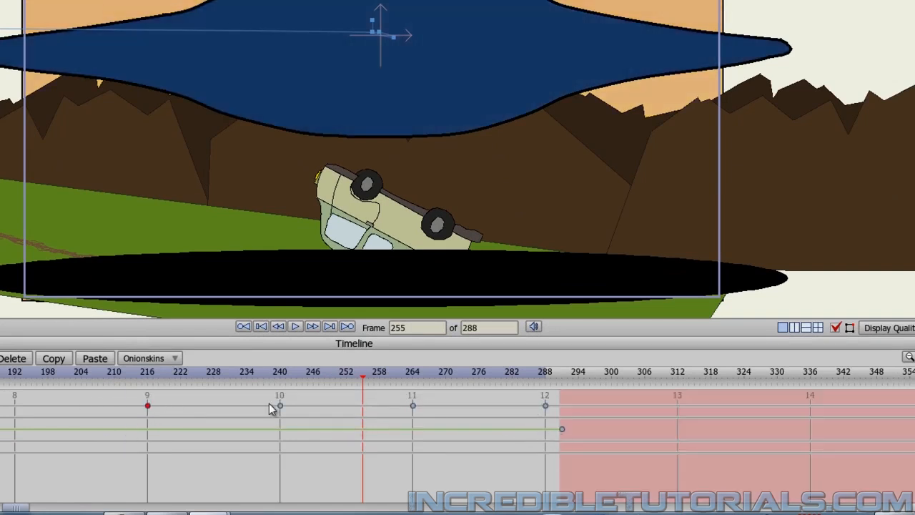
{"action": "key", "text": "ctrl+z"}
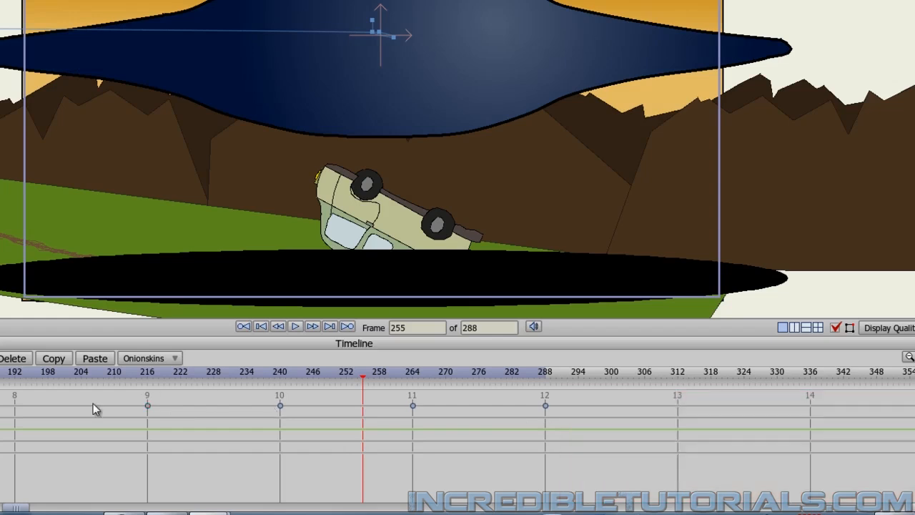
Shift the UFO's hovering keyframes later in two passes so they run from frame 264 to frame 336, previewing the timing
{"action": "left_click_drag", "start_coordinate": [93, 403], "coordinate": [678, 411]}
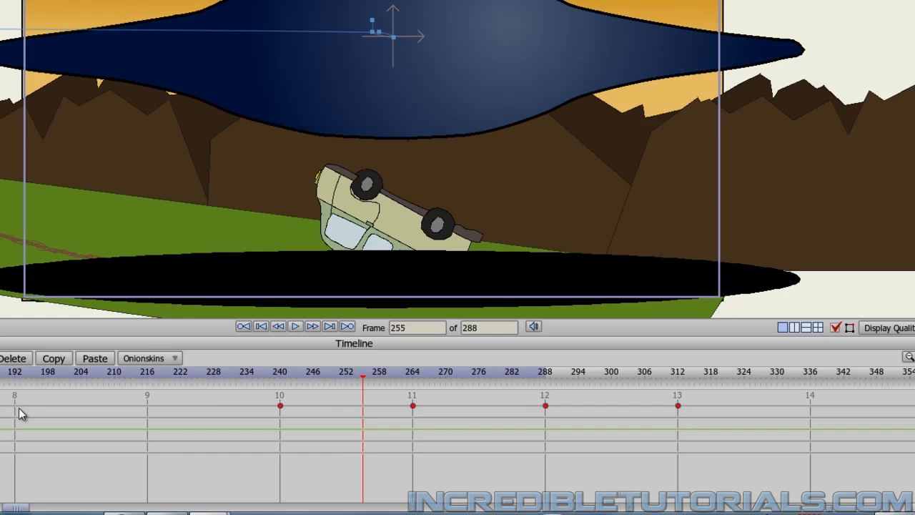
{"action": "left_click", "coordinate": [294, 327]}
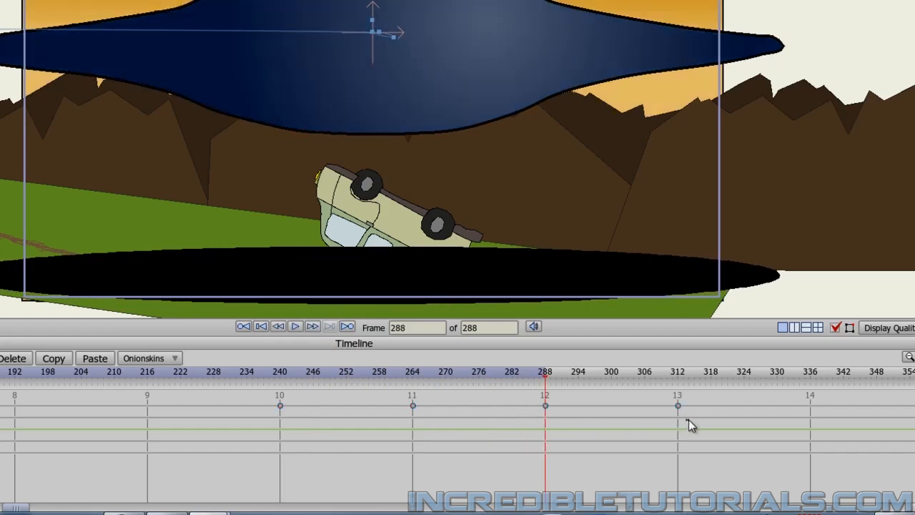
{"action": "left_click_drag", "start_coordinate": [689, 421], "coordinate": [413, 407]}
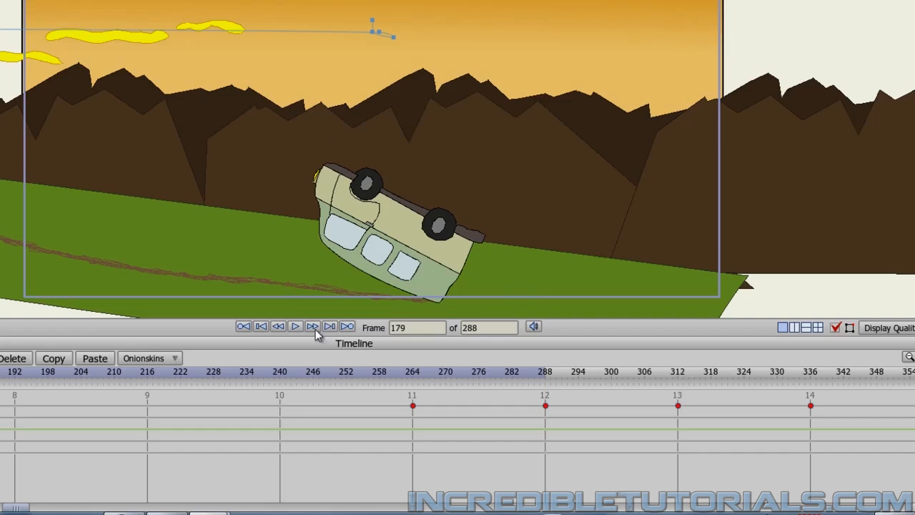
{"action": "left_click", "coordinate": [296, 327]}
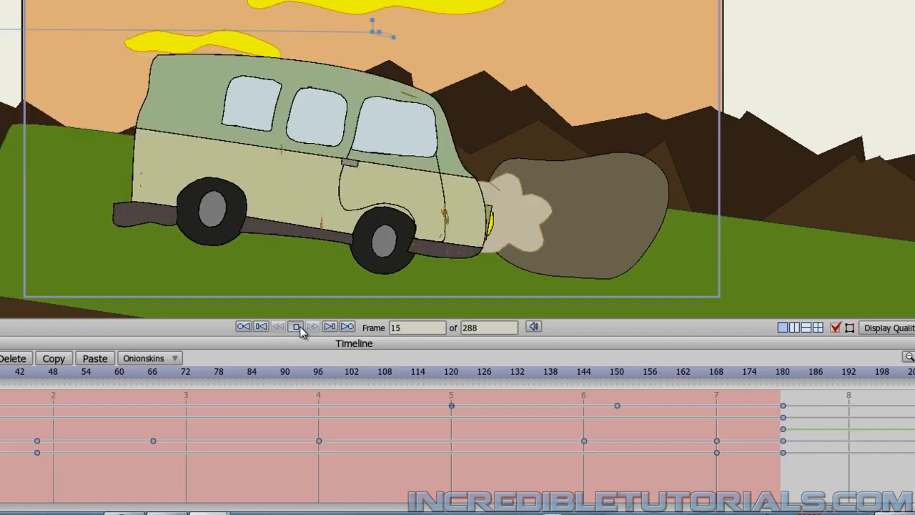
{"action": "left_click", "coordinate": [299, 326]}
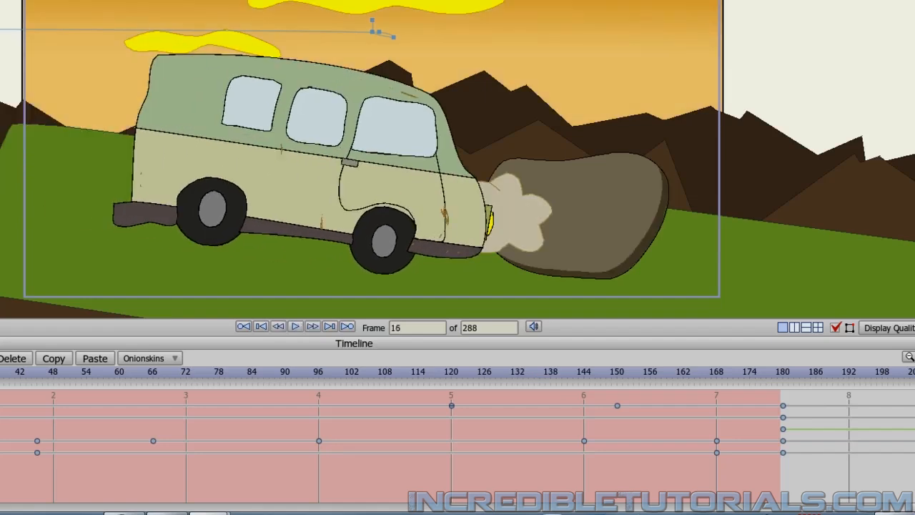
Extend the animation's end frame to 336 and go to that frame
{"action": "left_click_drag", "start_coordinate": [0, 509], "coordinate": [100, 508]}
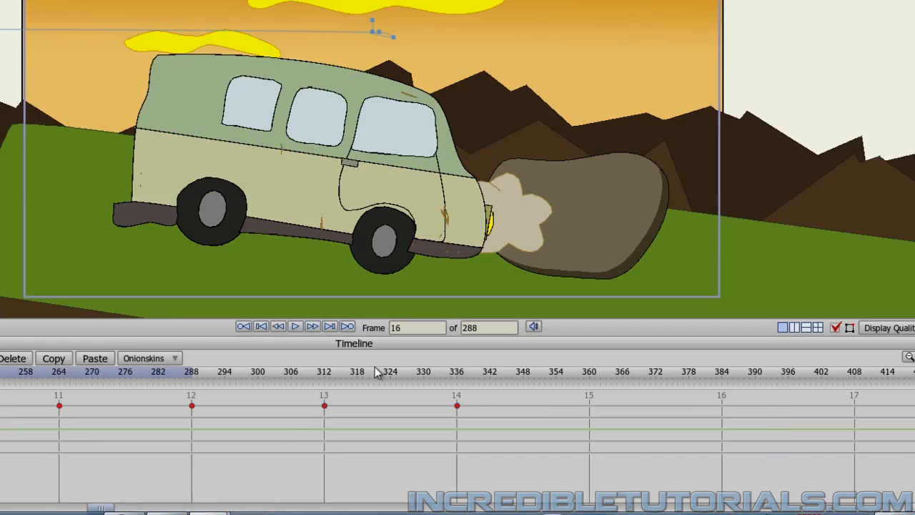
{"action": "left_click_drag", "start_coordinate": [493, 328], "coordinate": [451, 328]}
{"action": "left_click", "coordinate": [458, 379]}
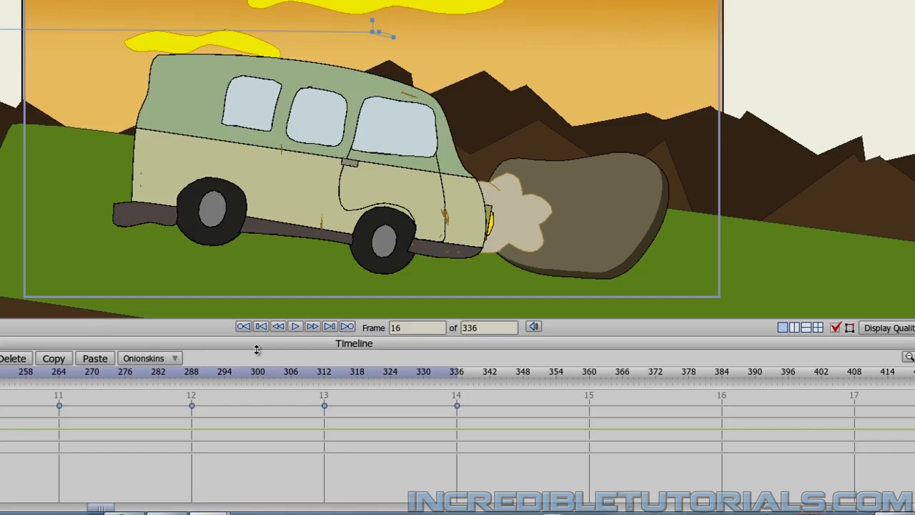
{"action": "left_click_drag", "start_coordinate": [31, 375], "coordinate": [455, 389]}
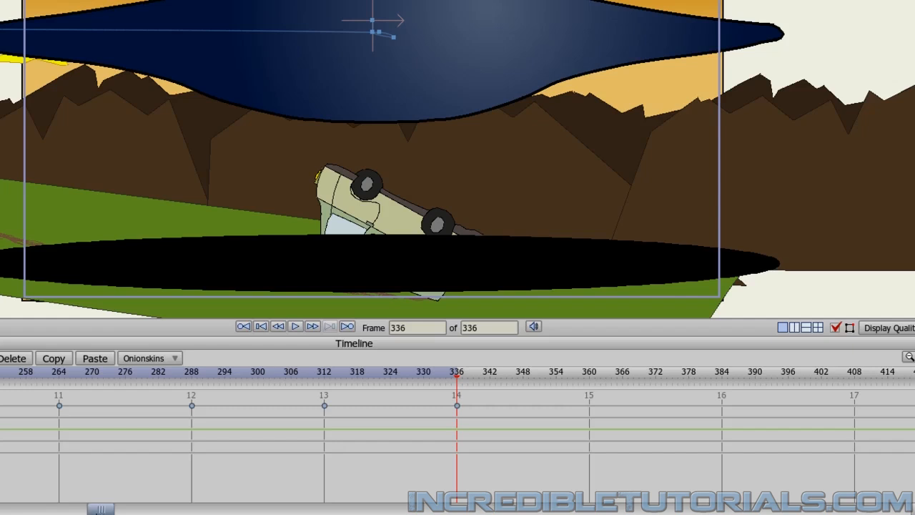
Play the extended animation from frame 0 to review the van's crash into the boulder
{"action": "left_click_drag", "start_coordinate": [101, 508], "coordinate": [72, 508]}
{"action": "key", "text": "shift+Left"}
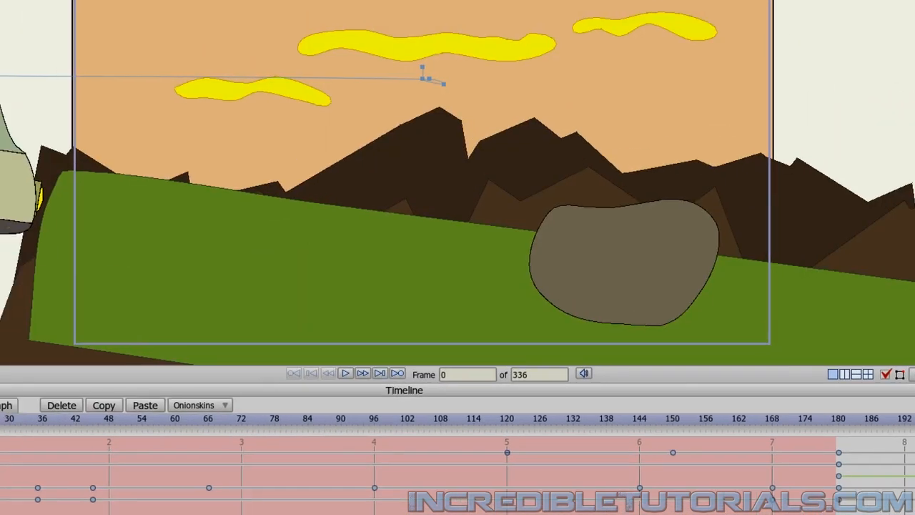
{"action": "key", "text": "space"}
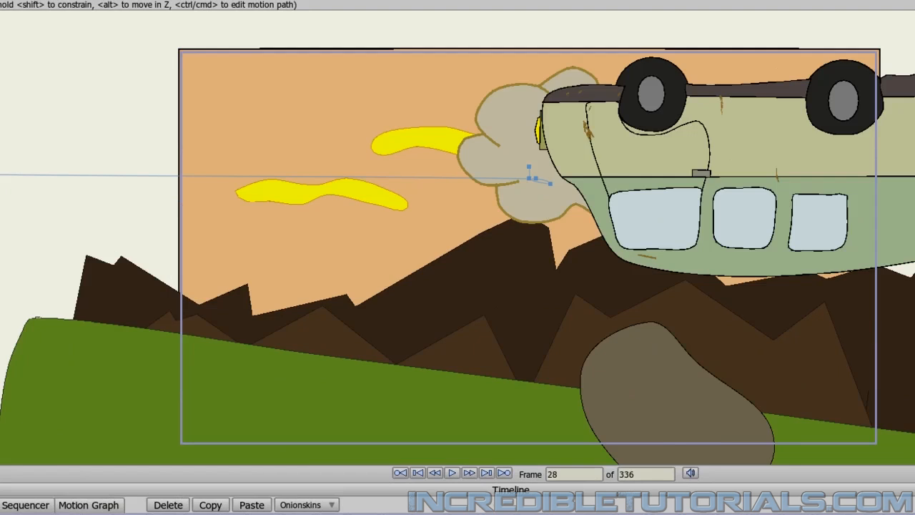
Step back and forth through the frames around 28 to 35 to examine the dust cloud as the van flips over
{"action": "key", "text": "Right"}
{"action": "key", "text": "Left"}
{"action": "key", "text": "Left"}
{"action": "key", "text": "Left"}
{"action": "key", "text": "Left"}
{"action": "key", "text": "Left"}
{"action": "key", "text": "Left"}
{"action": "key", "text": "Left"}
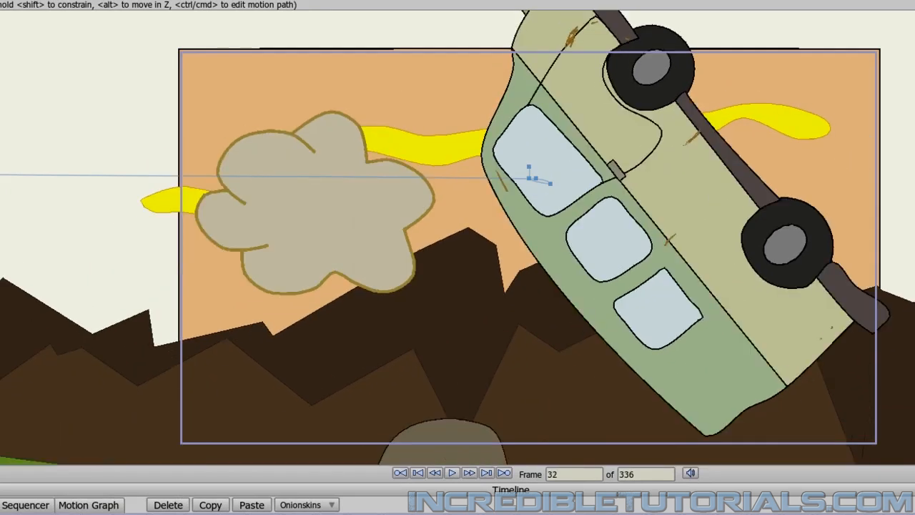
{"action": "key", "text": "Right"}
{"action": "key", "text": "Right"}
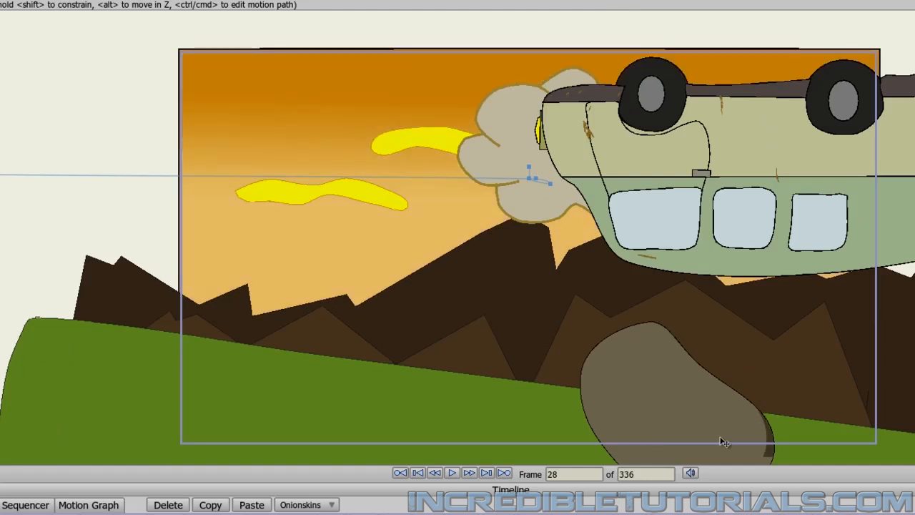
{"action": "key", "text": "Right"}
{"action": "key", "text": "Right"}
{"action": "key", "text": "Right"}
{"action": "key", "text": "Right"}
{"action": "key", "text": "Right"}
{"action": "key", "text": "Right"}
{"action": "key", "text": "Right"}
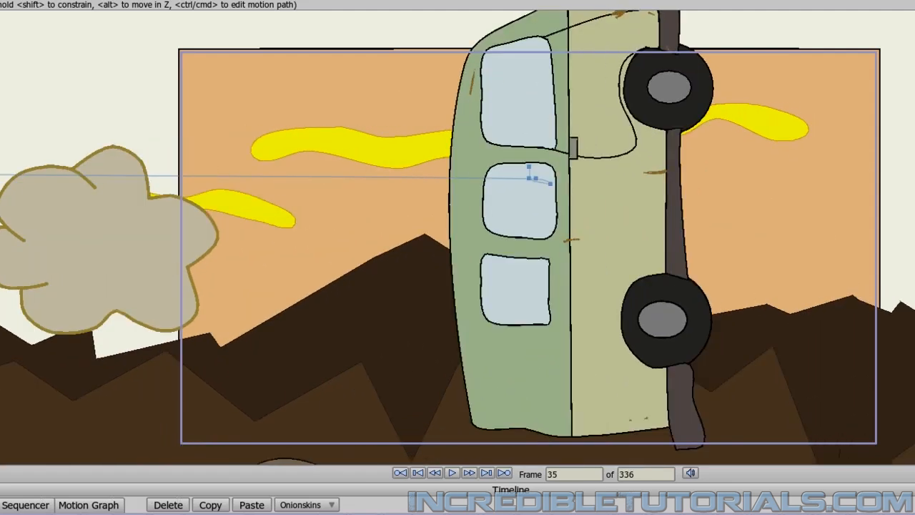
Turn off the visibility of the Dust 1 layer in its layer settings once its dust cloud has played out
{"action": "scroll", "coordinate": [222, 363], "scroll_direction": "down", "scroll_amount": 4}
{"action": "scroll", "coordinate": [224, 366], "scroll_direction": "down", "scroll_amount": 3}
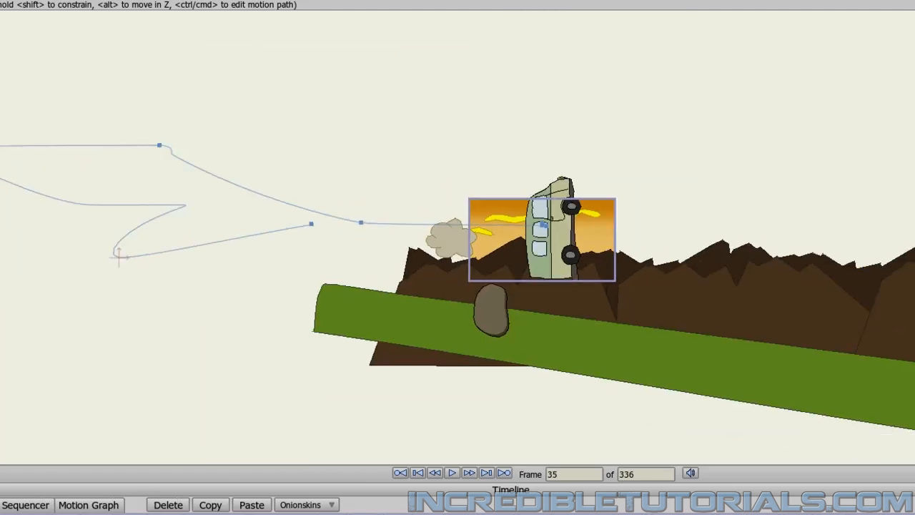
{"action": "key", "text": "space"}
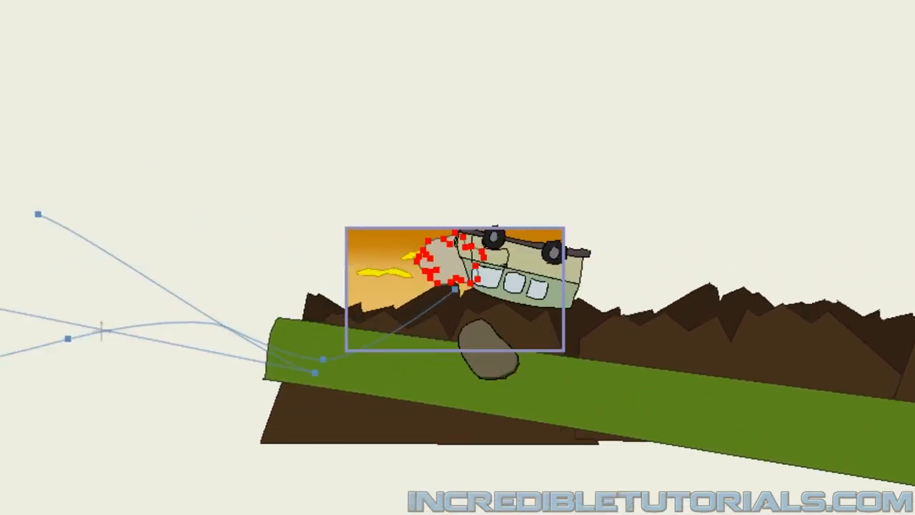
{"action": "left_click_drag", "start_coordinate": [429, 268], "coordinate": [432, 205]}
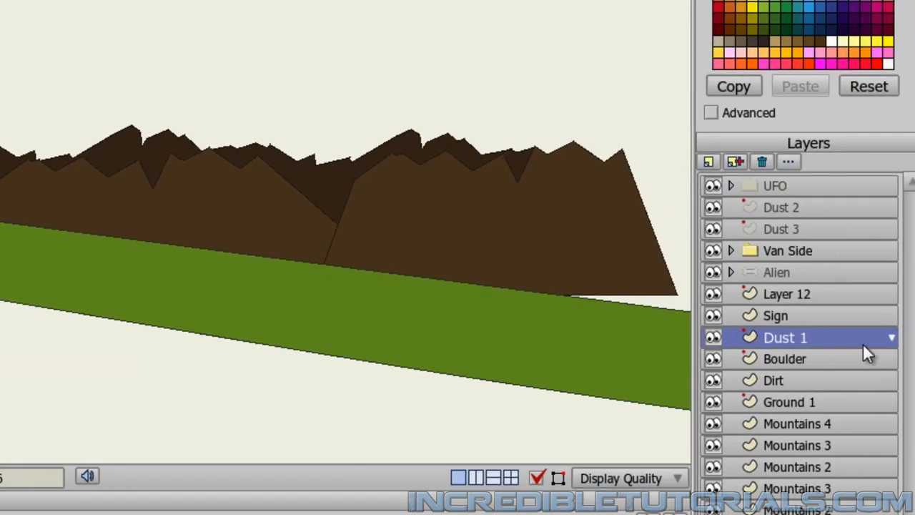
{"action": "double_click", "coordinate": [800, 336]}
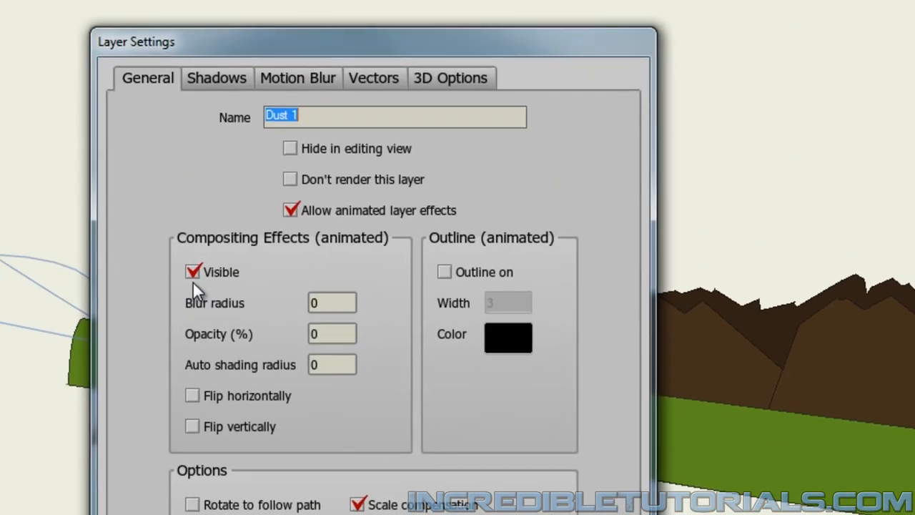
{"action": "left_click", "coordinate": [193, 272]}
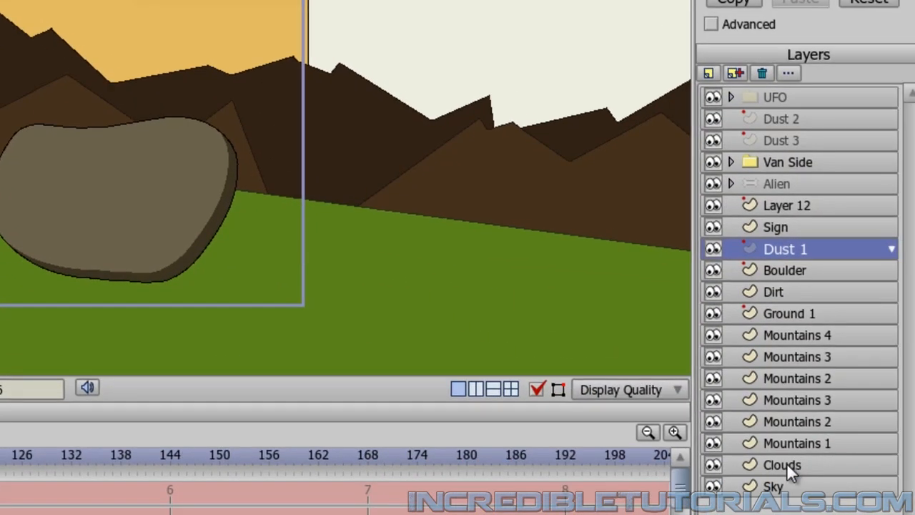
On the Clouds layer, duplicate the three clouds, placing one copy in the sky's upper left and two along the frame's right edge
{"action": "left_click", "coordinate": [786, 464]}
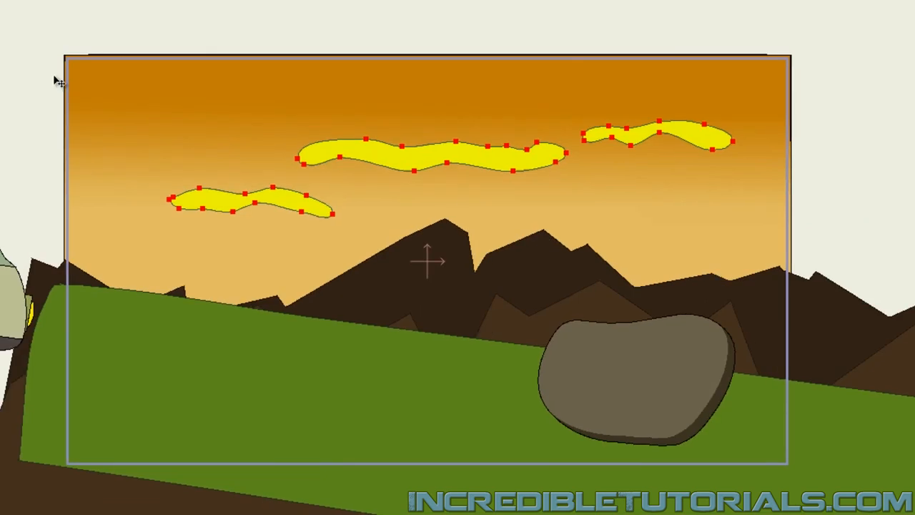
{"action": "left_click_drag", "start_coordinate": [362, 163], "coordinate": [250, 108]}
{"action": "left_click", "coordinate": [808, 260]}
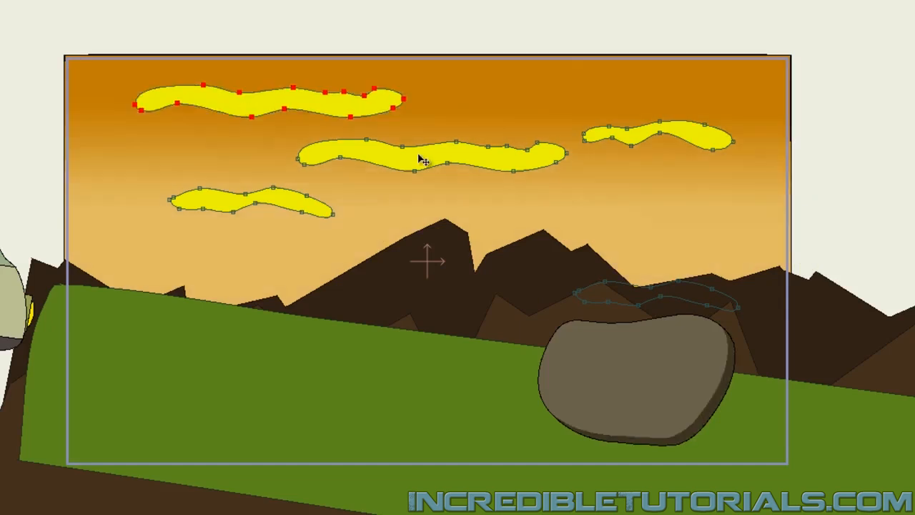
{"action": "left_click", "coordinate": [690, 296]}
{"action": "left_click_drag", "start_coordinate": [694, 298], "coordinate": [872, 262]}
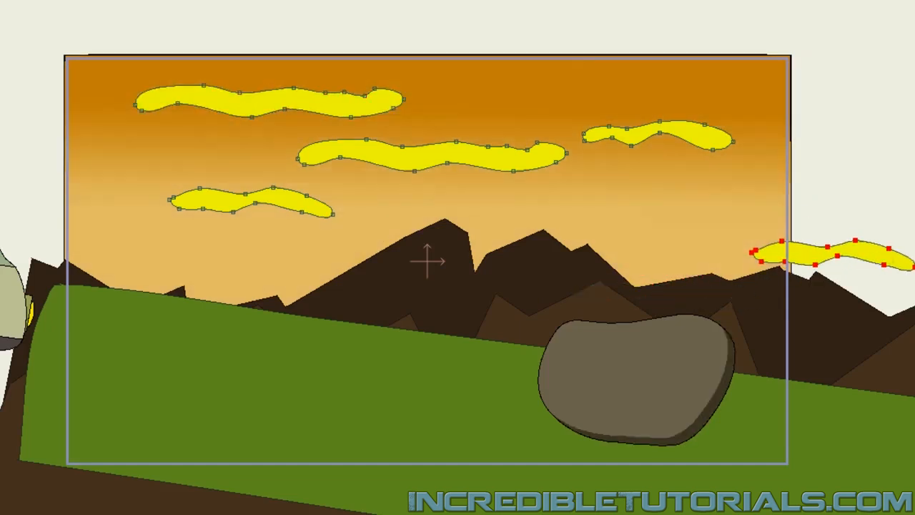
{"action": "left_click_drag", "start_coordinate": [913, 136], "coordinate": [843, 93]}
Place the small upper cloud copy just past the frame's right edge, and shorten the middle cloud by pulling in its end points
{"action": "scroll", "coordinate": [905, 167], "scroll_direction": "down", "scroll_amount": 2}
{"action": "left_click_drag", "start_coordinate": [858, 170], "coordinate": [660, 163]}
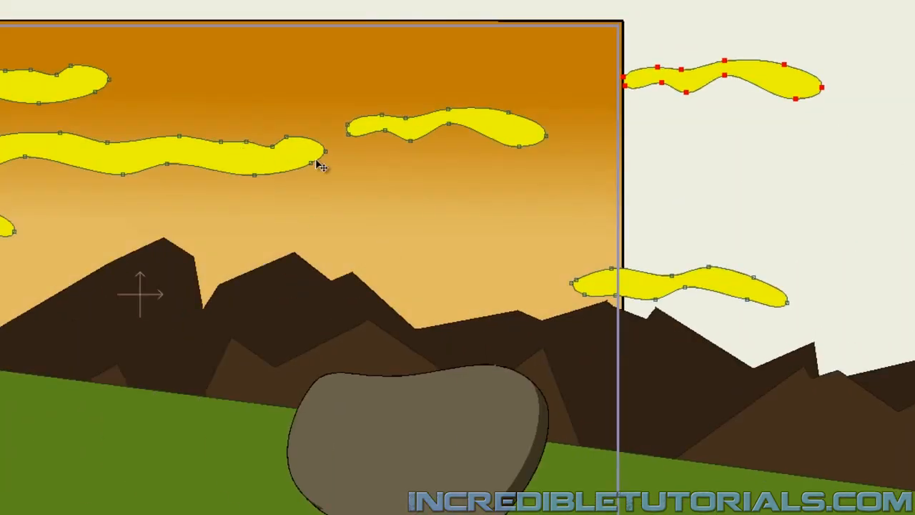
{"action": "left_click_drag", "start_coordinate": [313, 162], "coordinate": [259, 164]}
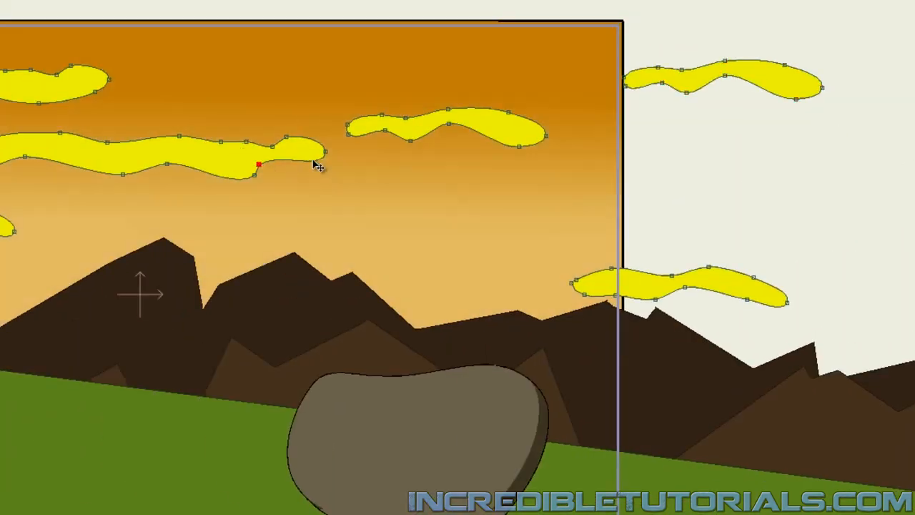
{"action": "left_click_drag", "start_coordinate": [327, 157], "coordinate": [283, 161]}
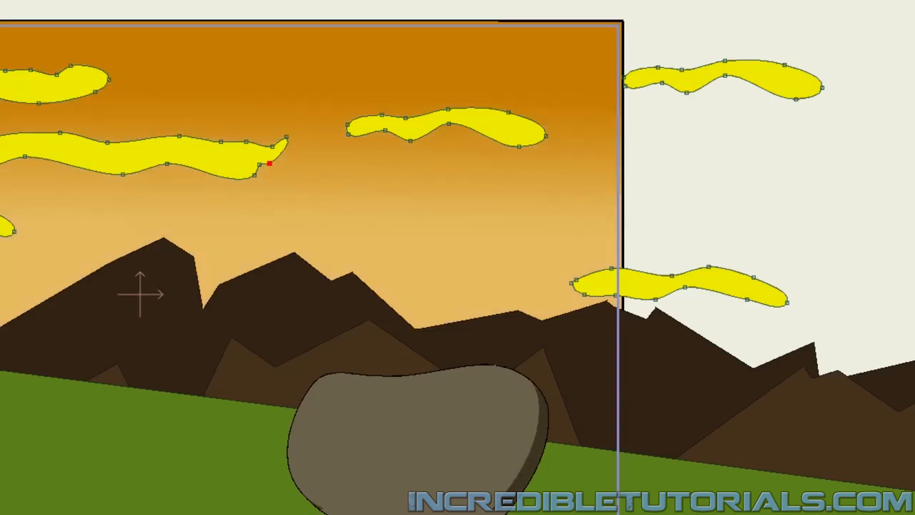
{"action": "left_click_drag", "start_coordinate": [1, 152], "coordinate": [25, 140]}
Paste the three clouds again to the right of the frame and bring the small far-right copy back above the boulder
{"action": "scroll", "coordinate": [259, 165], "scroll_direction": "down", "scroll_amount": 2}
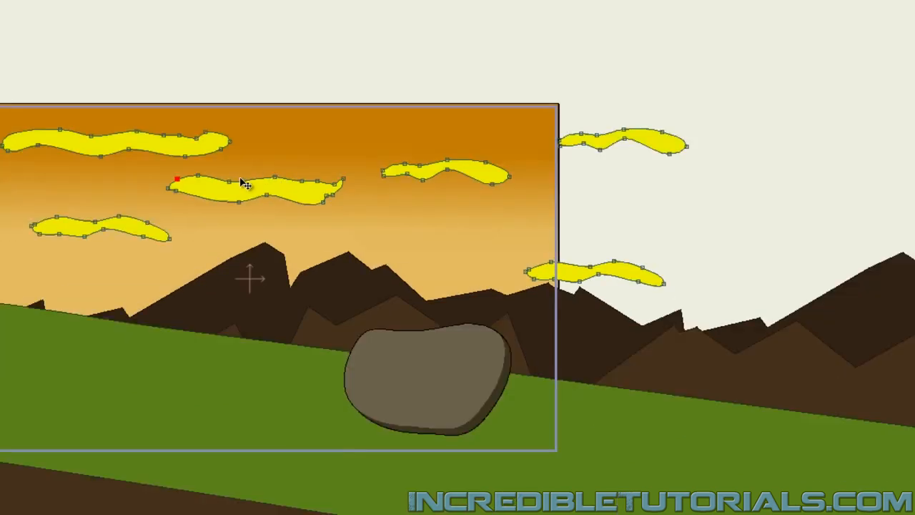
{"action": "key", "text": "ctrl+v"}
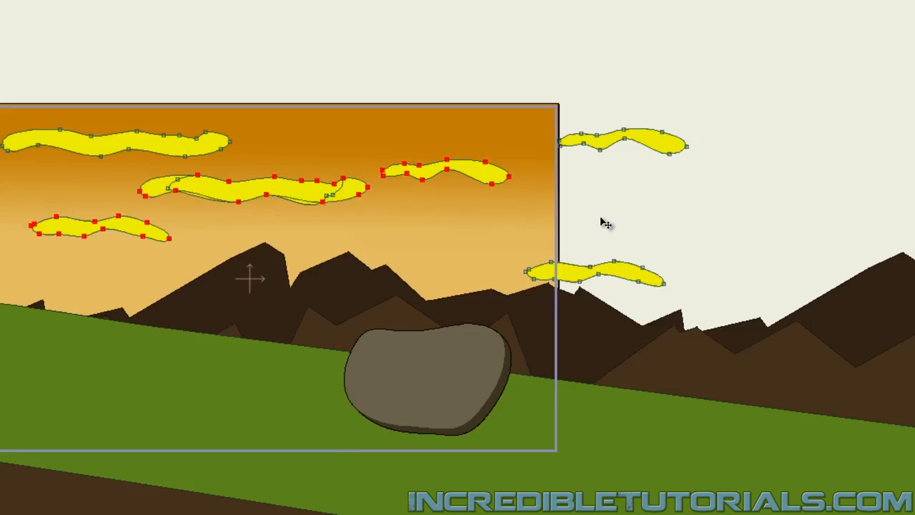
{"action": "left_click_drag", "start_coordinate": [259, 202], "coordinate": [692, 213]}
{"action": "left_click", "coordinate": [752, 242]}
{"action": "left_click", "coordinate": [912, 182]}
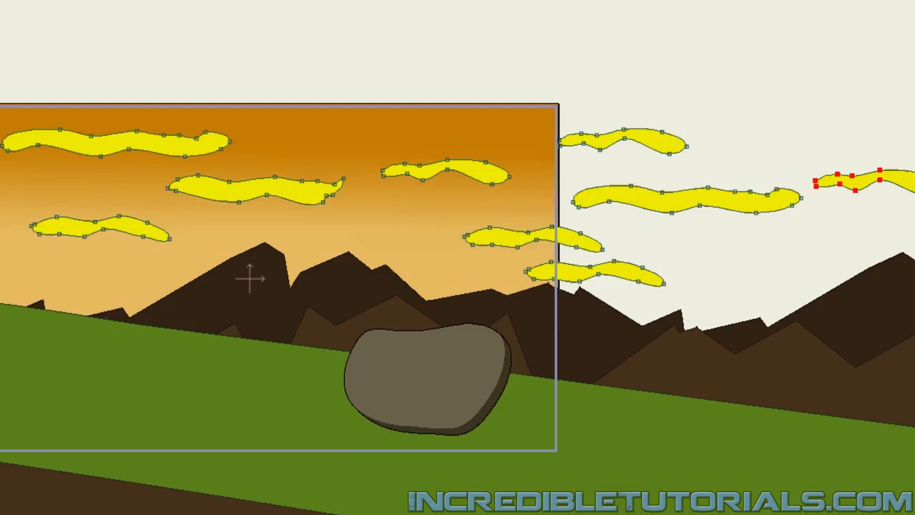
{"action": "left_click_drag", "start_coordinate": [912, 183], "coordinate": [431, 235]}
{"action": "left_click", "coordinate": [791, 261]}
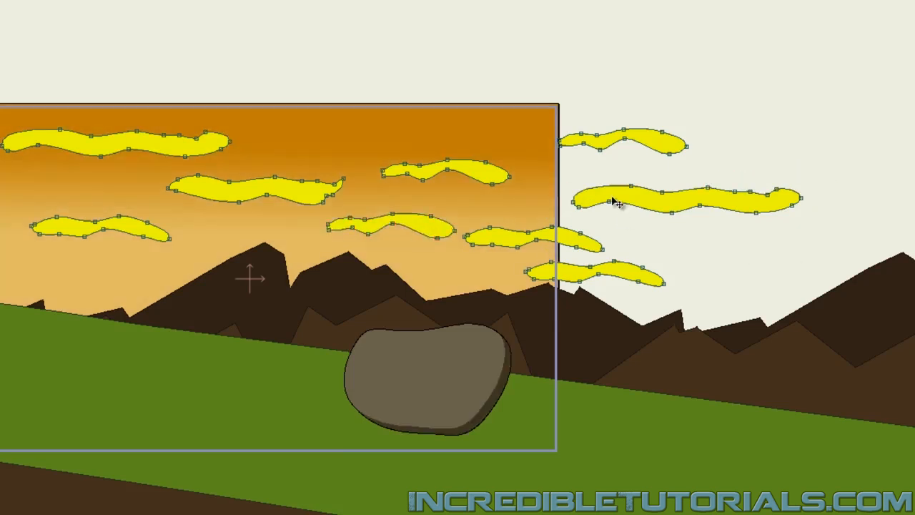
Spread the long and small clouds unevenly across the right part of the sky and the area beyond the frame's right edge
{"action": "left_click_drag", "start_coordinate": [617, 203], "coordinate": [796, 204]}
{"action": "left_click", "coordinate": [507, 245]}
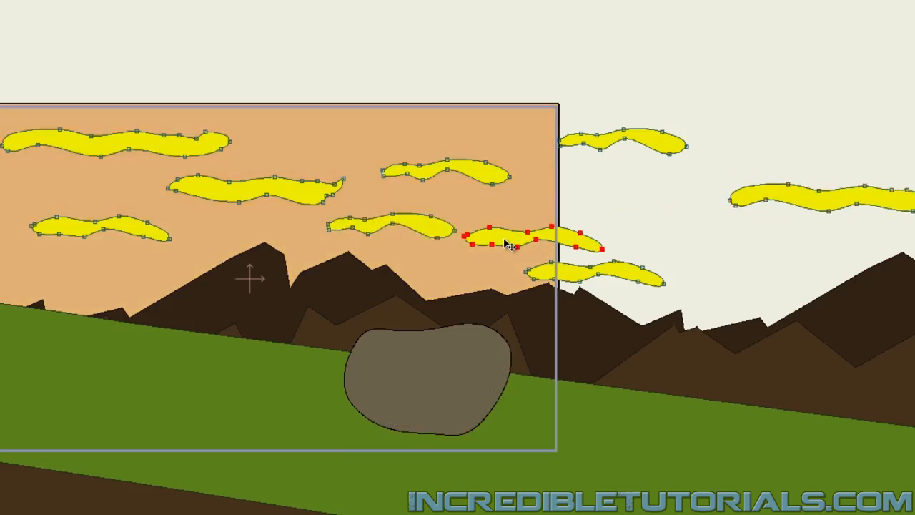
{"action": "left_click_drag", "start_coordinate": [507, 245], "coordinate": [864, 105]}
{"action": "left_click", "coordinate": [624, 278]}
{"action": "left_click_drag", "start_coordinate": [624, 278], "coordinate": [719, 286]}
{"action": "left_click", "coordinate": [479, 176]}
{"action": "left_click_drag", "start_coordinate": [478, 175], "coordinate": [606, 259]}
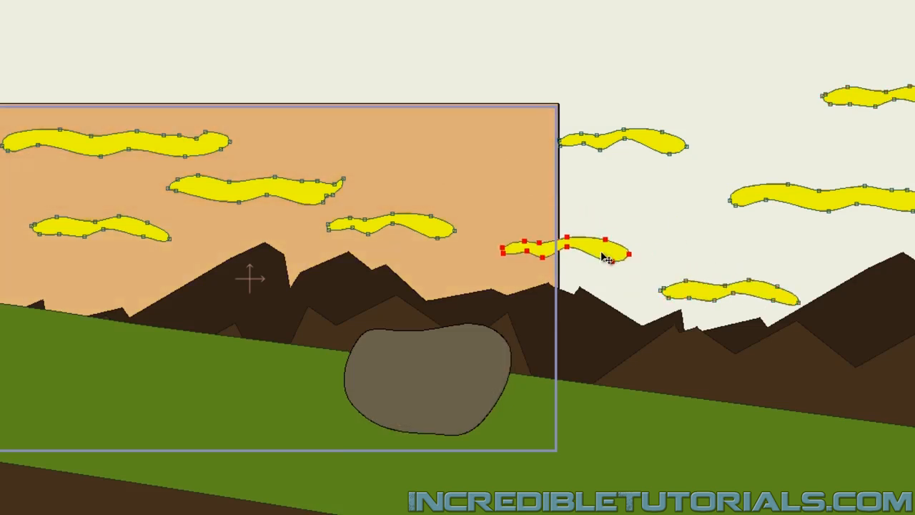
{"action": "left_click_drag", "start_coordinate": [433, 223], "coordinate": [476, 179]}
{"action": "left_click", "coordinate": [674, 217]}
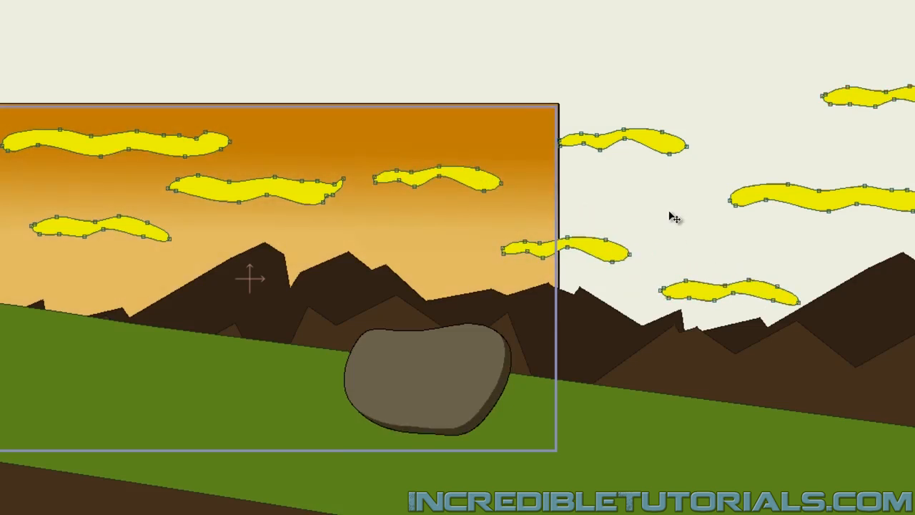
Shift the small lower-left cloud toward the frame's left edge and lower the shortened middle cloud slightly
{"action": "left_click", "coordinate": [143, 229]}
{"action": "left_click_drag", "start_coordinate": [143, 228], "coordinate": [43, 238]}
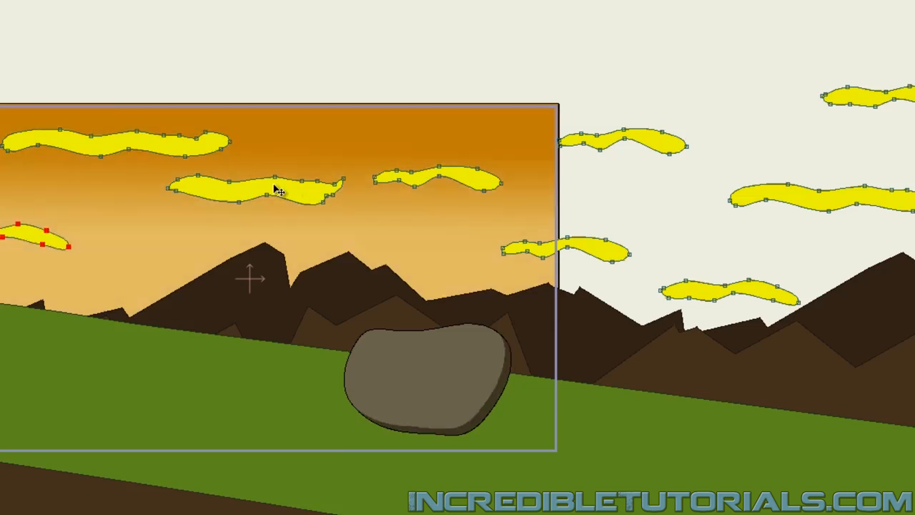
{"action": "left_click_drag", "start_coordinate": [213, 198], "coordinate": [216, 218]}
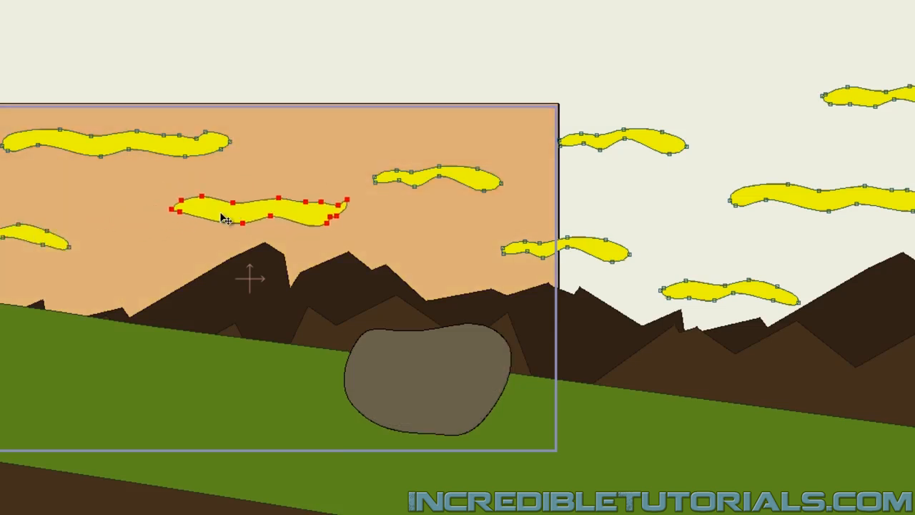
{"action": "left_click", "coordinate": [614, 201]}
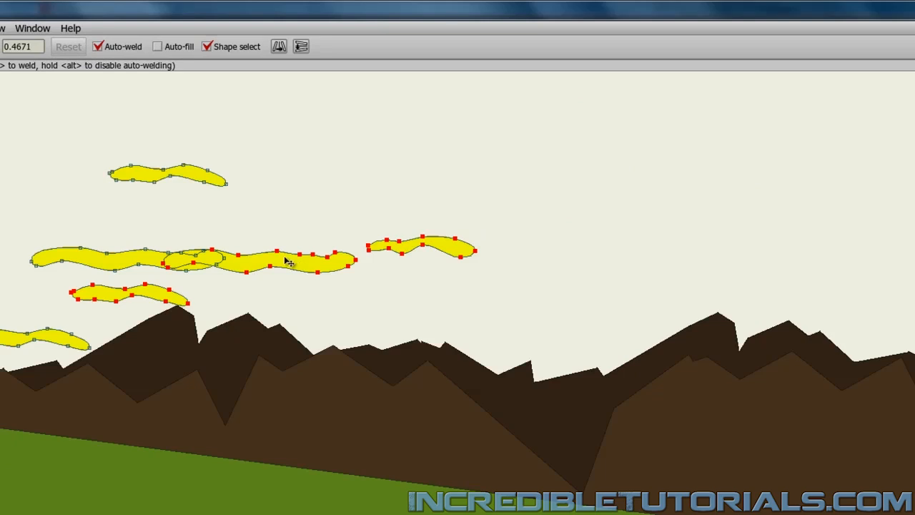
Spread the newly pasted set of clouds farther right above the off-frame mountains so they do not overlap the existing ones
{"action": "left_click_drag", "start_coordinate": [288, 262], "coordinate": [460, 280]}
{"action": "left_click", "coordinate": [408, 258]}
{"action": "left_click_drag", "start_coordinate": [408, 261], "coordinate": [357, 236]}
{"action": "left_click_drag", "start_coordinate": [641, 266], "coordinate": [436, 203]}
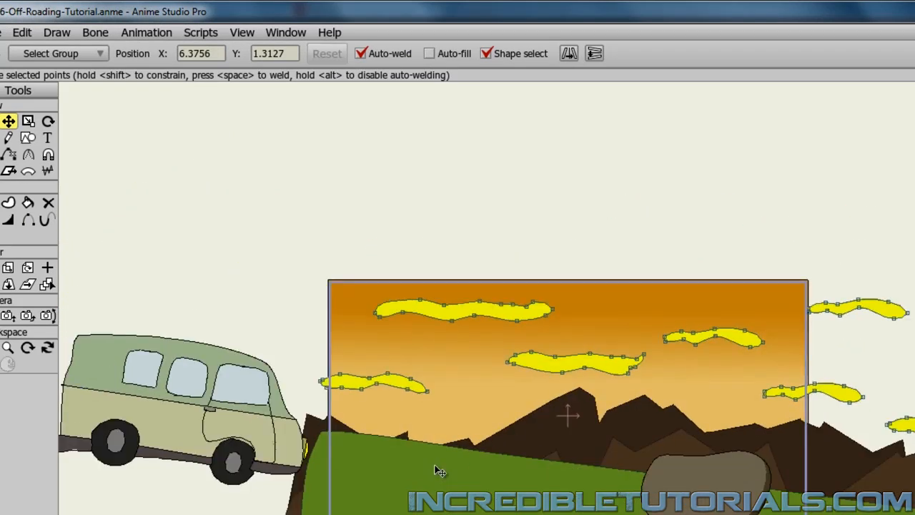
Duplicate all the clouds on the layer and place the copies as a second group above the frame
{"action": "scroll", "coordinate": [436, 468], "scroll_direction": "down", "scroll_amount": 1}
{"action": "key", "text": "ctrl+a"}
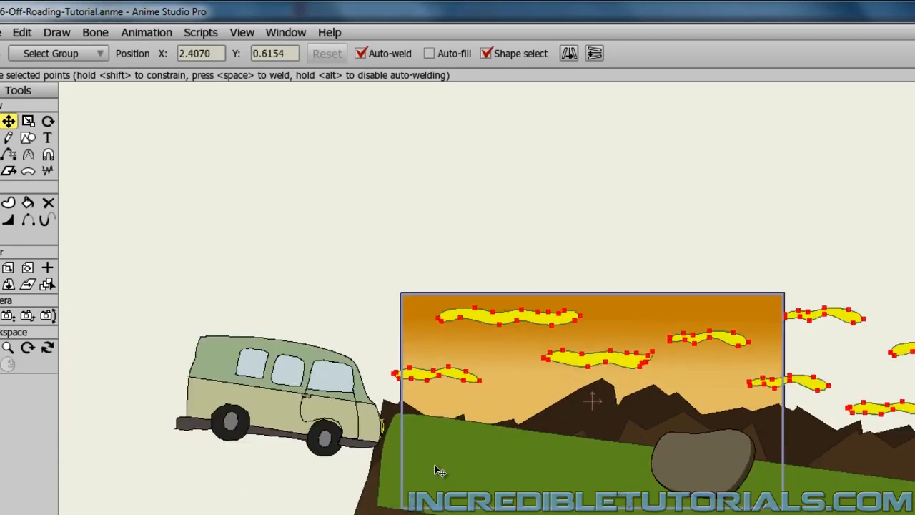
{"action": "left_click_drag", "start_coordinate": [571, 364], "coordinate": [568, 301]}
{"action": "key", "text": "ctrl+z"}
{"action": "left_click_drag", "start_coordinate": [572, 365], "coordinate": [570, 230]}
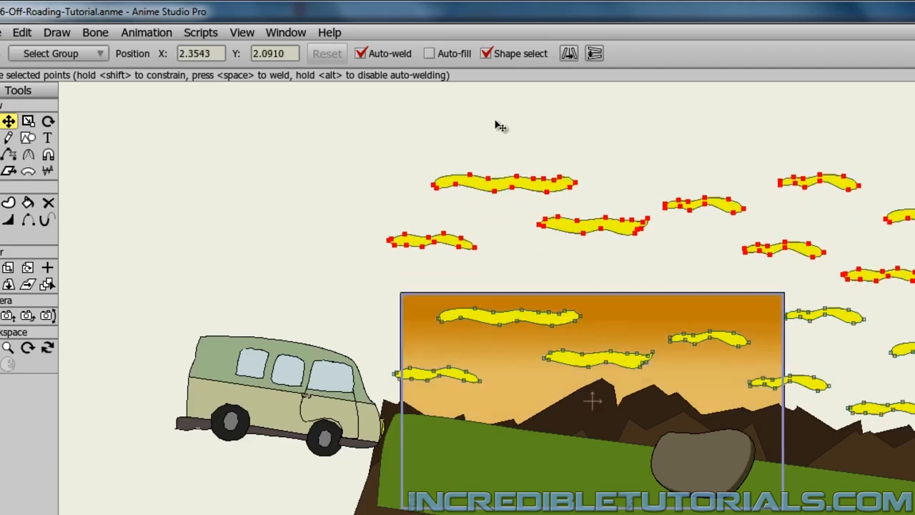
Flip the duplicated cloud group vertically and horizontally, and reposition it directly above the original clouds
{"action": "left_click", "coordinate": [595, 54]}
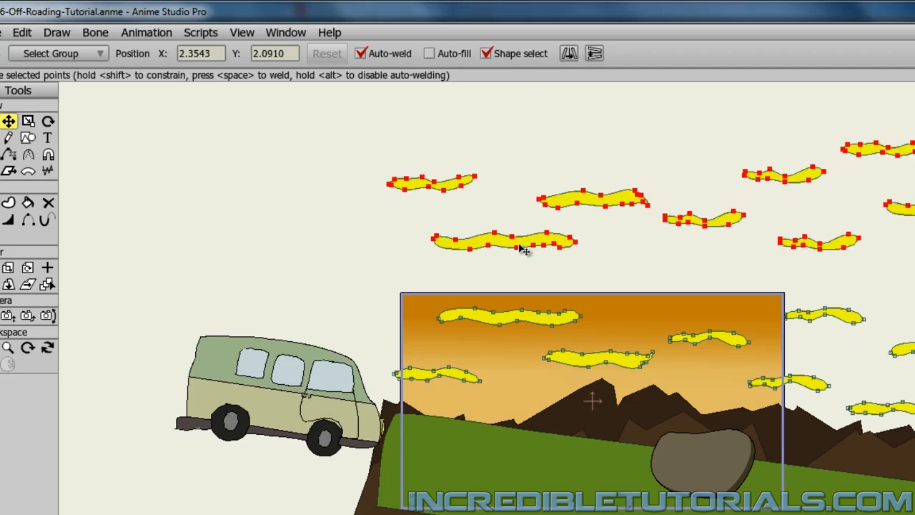
{"action": "left_click_drag", "start_coordinate": [517, 248], "coordinate": [431, 259]}
{"action": "left_click", "coordinate": [569, 54]}
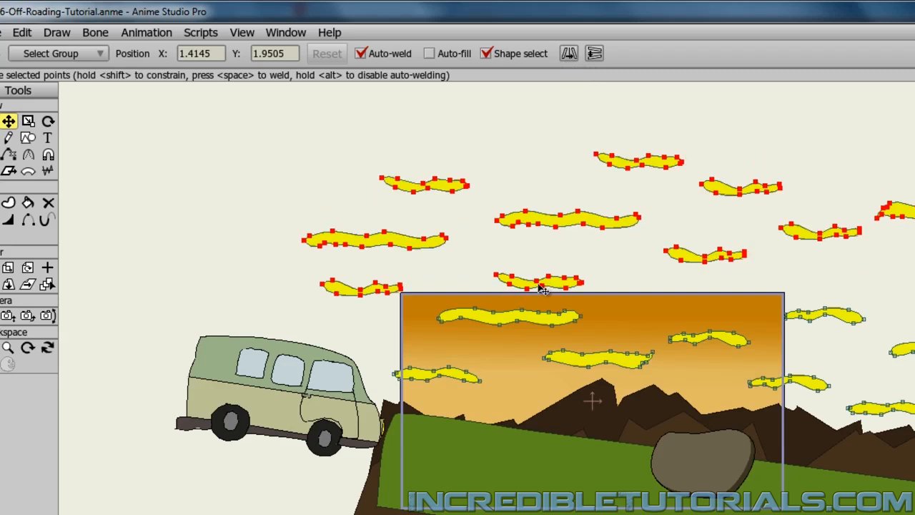
{"action": "left_click_drag", "start_coordinate": [556, 286], "coordinate": [613, 279]}
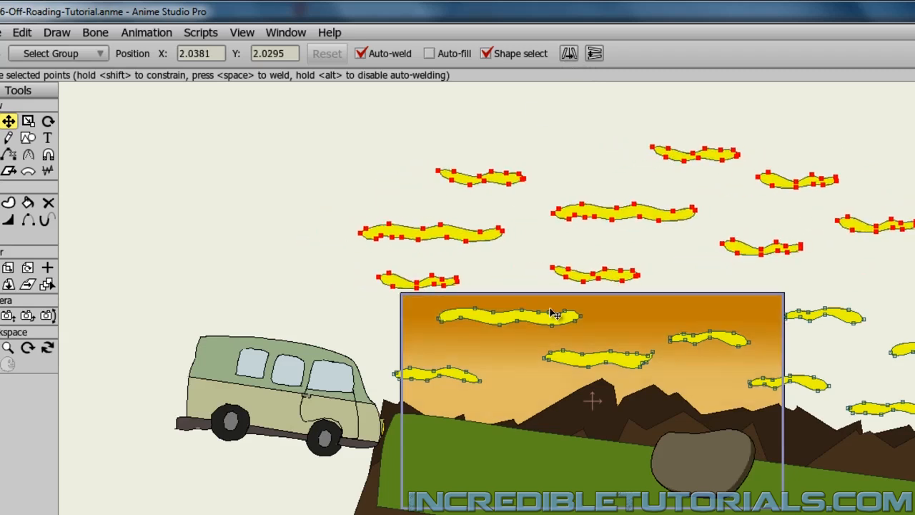
Play the animation to check the clouds over the UFO and crashed van, and render a preview of the frame
{"action": "key", "text": "space"}
{"action": "left_click_drag", "start_coordinate": [490, 326], "coordinate": [571, 322]}
{"action": "key", "text": "space"}
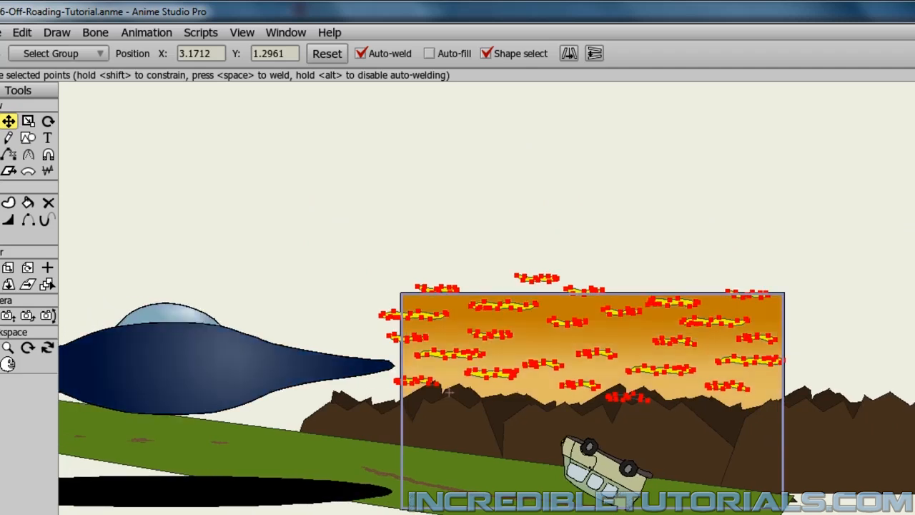
{"action": "key", "text": "ctrl+r"}
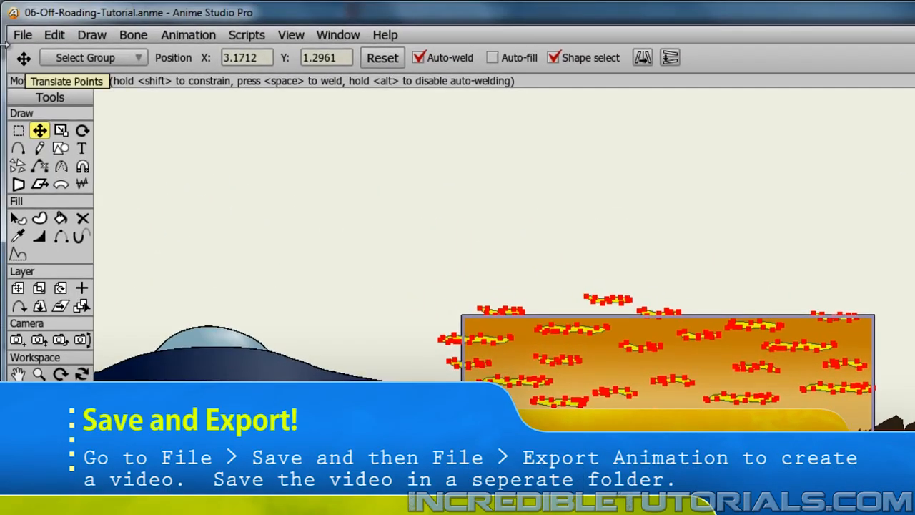
Save the project and start exporting the animation as a video
{"action": "left_click", "coordinate": [23, 35]}
{"action": "left_click", "coordinate": [36, 154]}
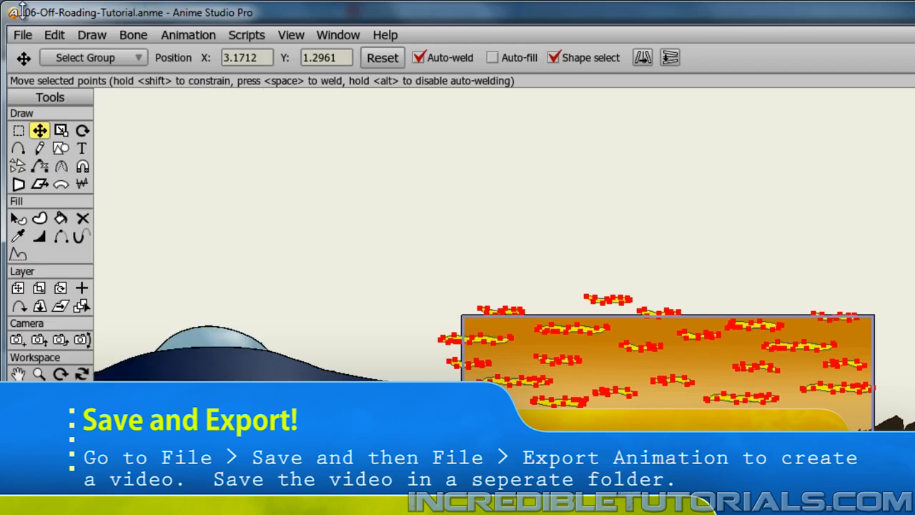
{"action": "left_click", "coordinate": [24, 35]}
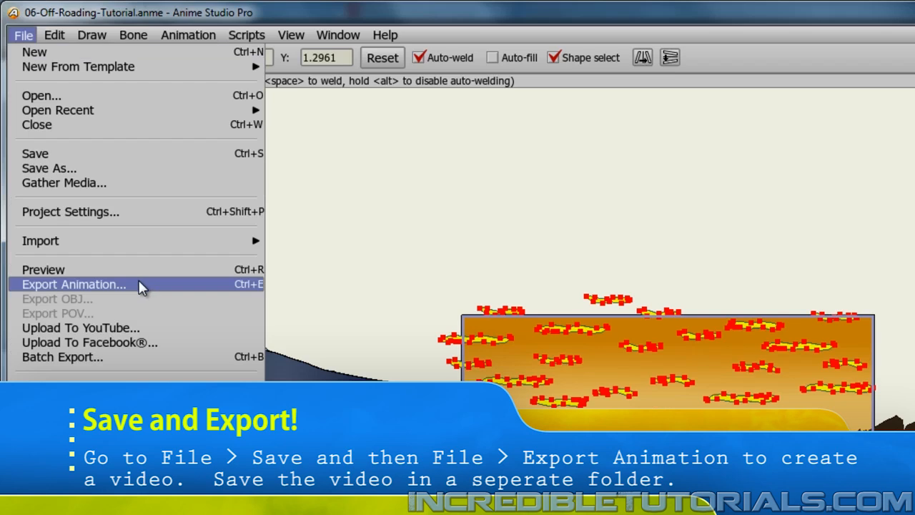